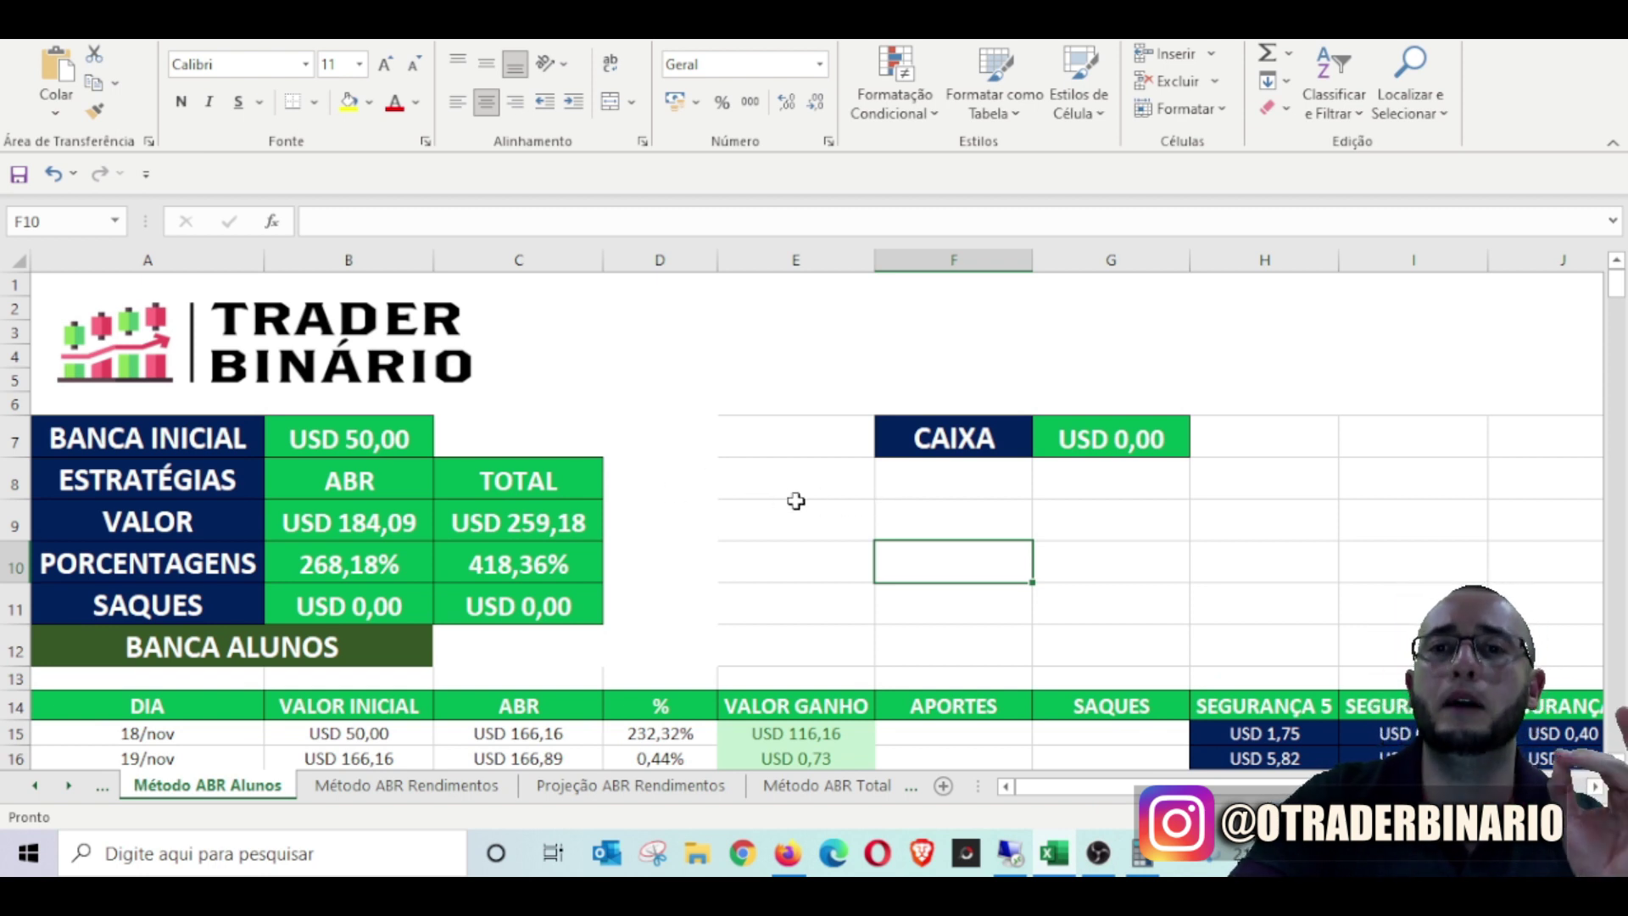
# - Highlight the daily percentages for 11/dez to 13/dez on the Método ABR Alunos sheet
pyautogui.moveTo(1617, 286); pyautogui.dragTo(1617, 326)
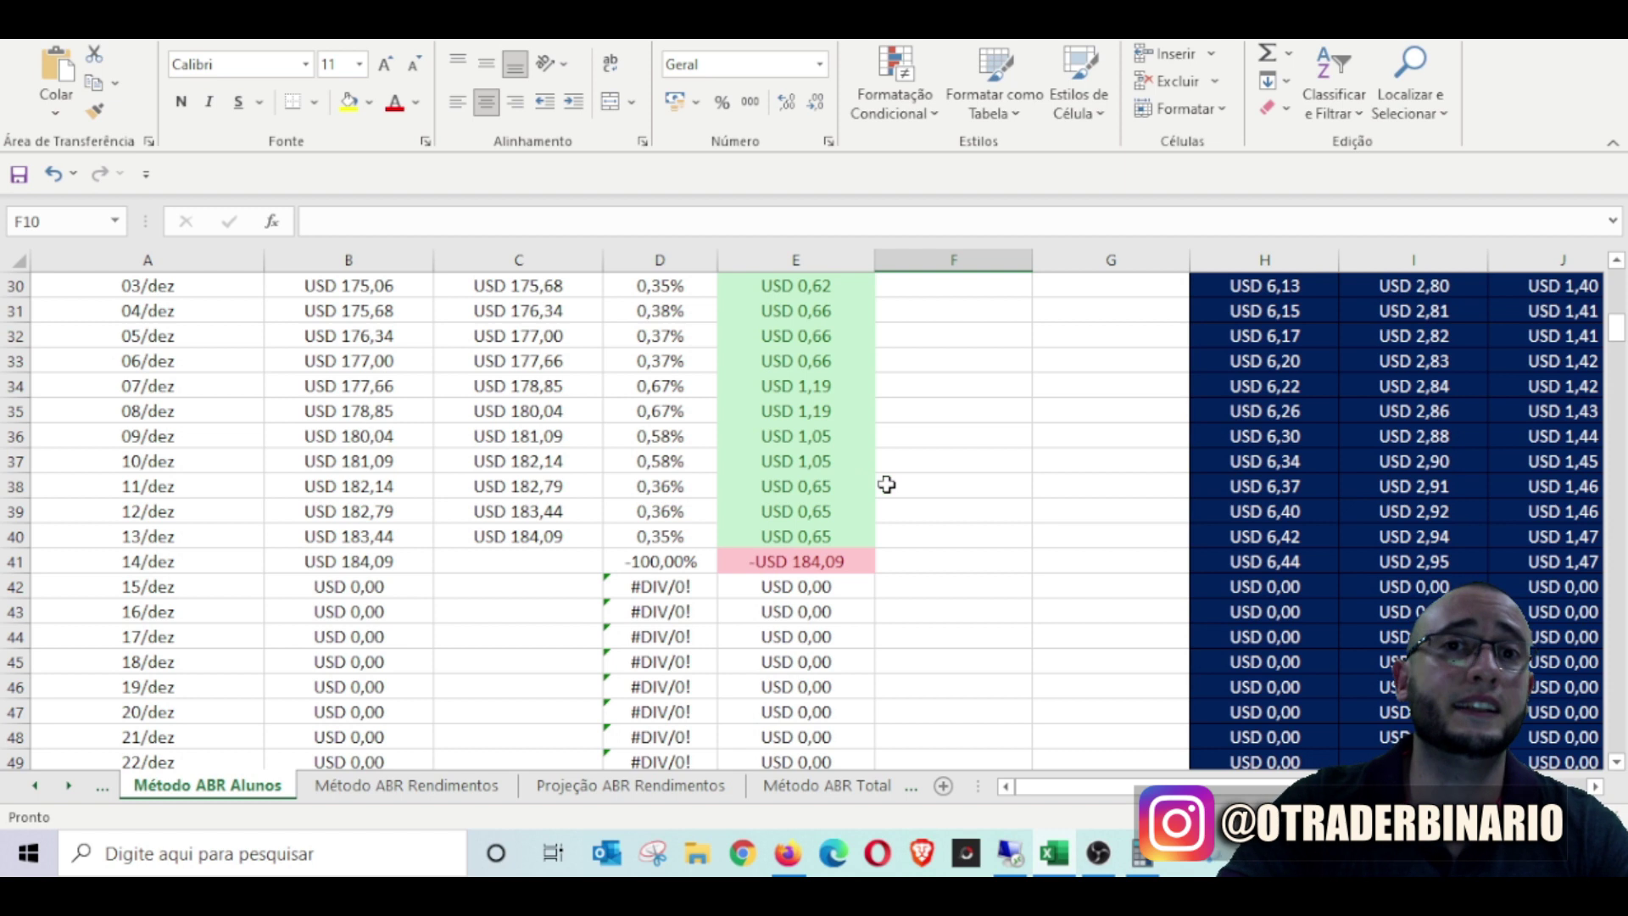
pyautogui.moveTo(649, 483); pyautogui.dragTo(678, 537)
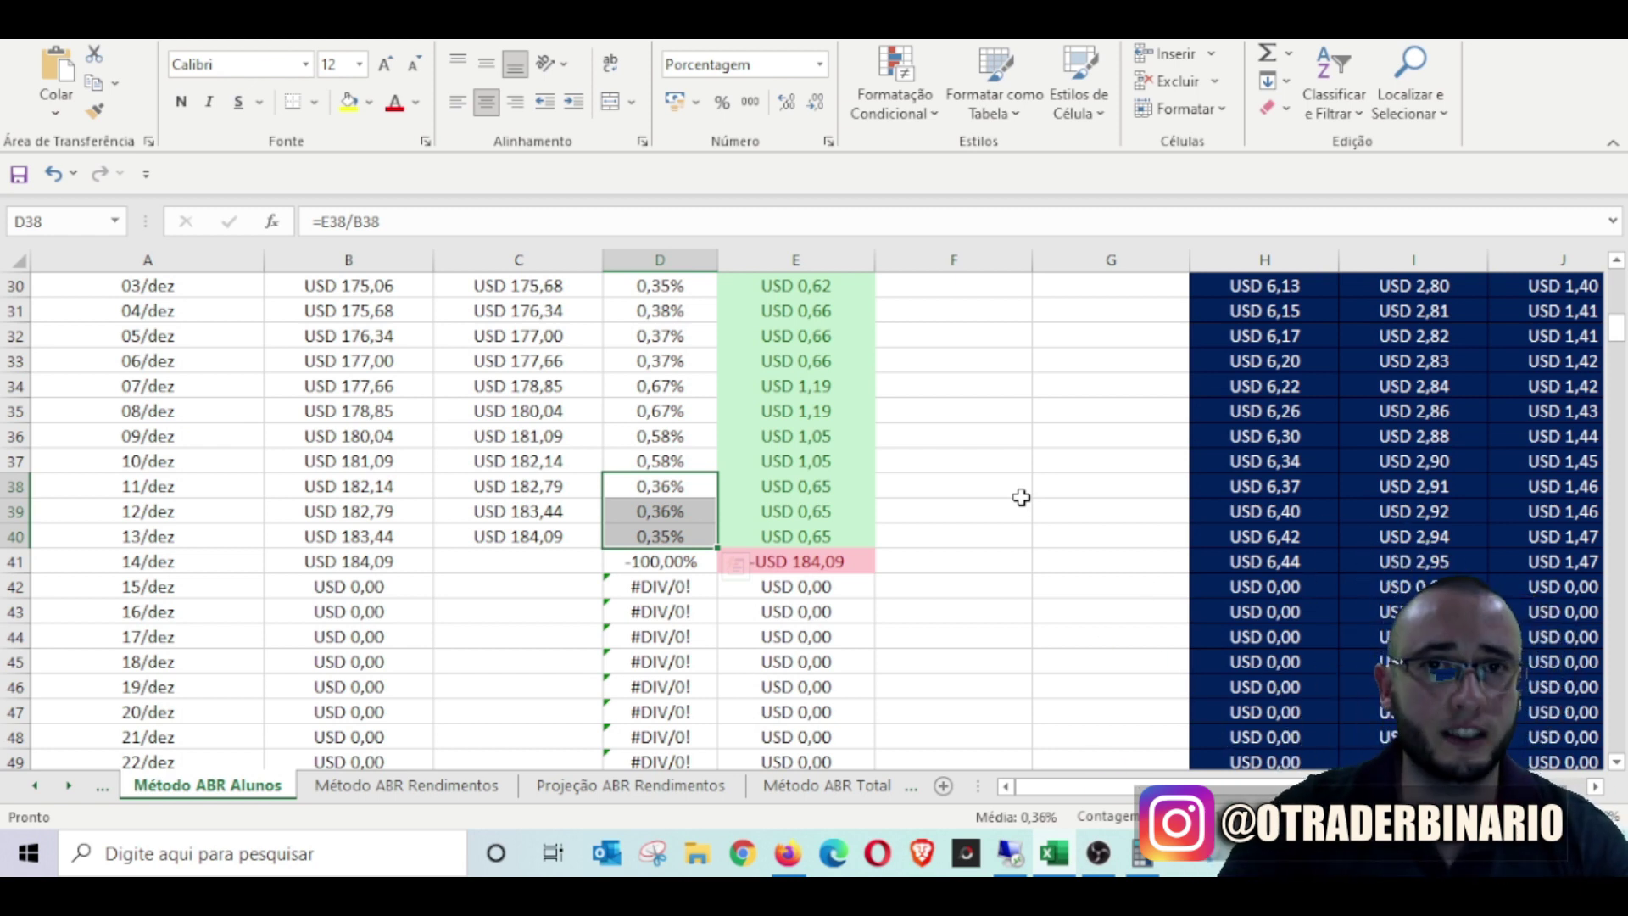
# - Switch to the trading robot dashboard in Chrome and check the 60-1HZ50V trade log
pyautogui.click(965, 853)
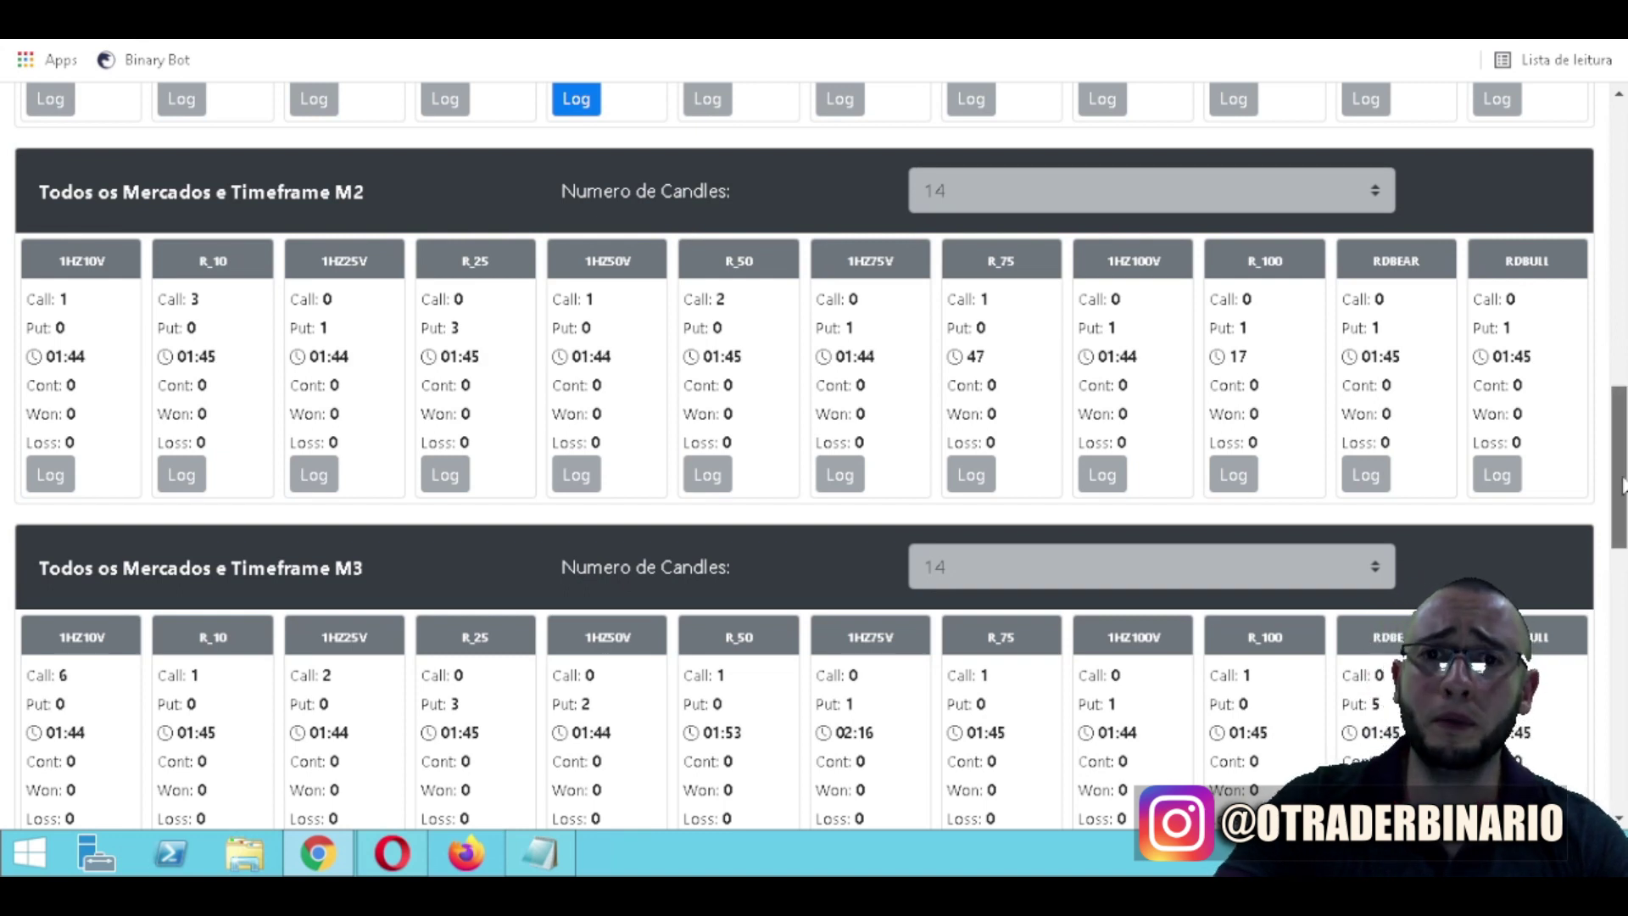
pyautogui.scroll(5, 442, 318)
pyautogui.scroll(-2, 442, 318)
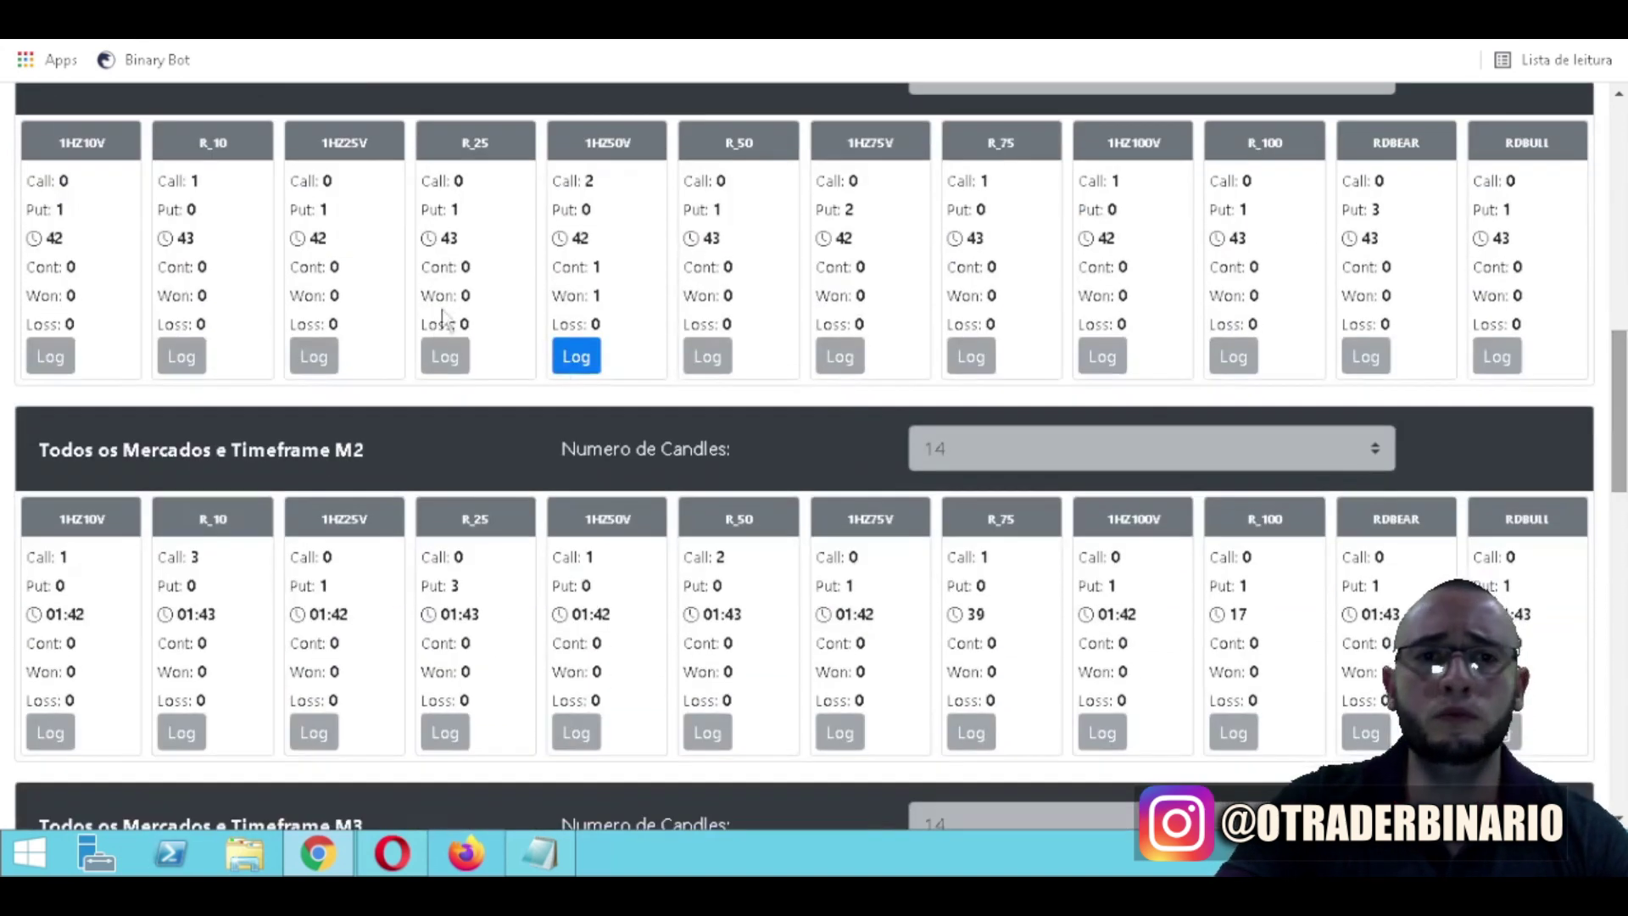
pyautogui.click(575, 356)
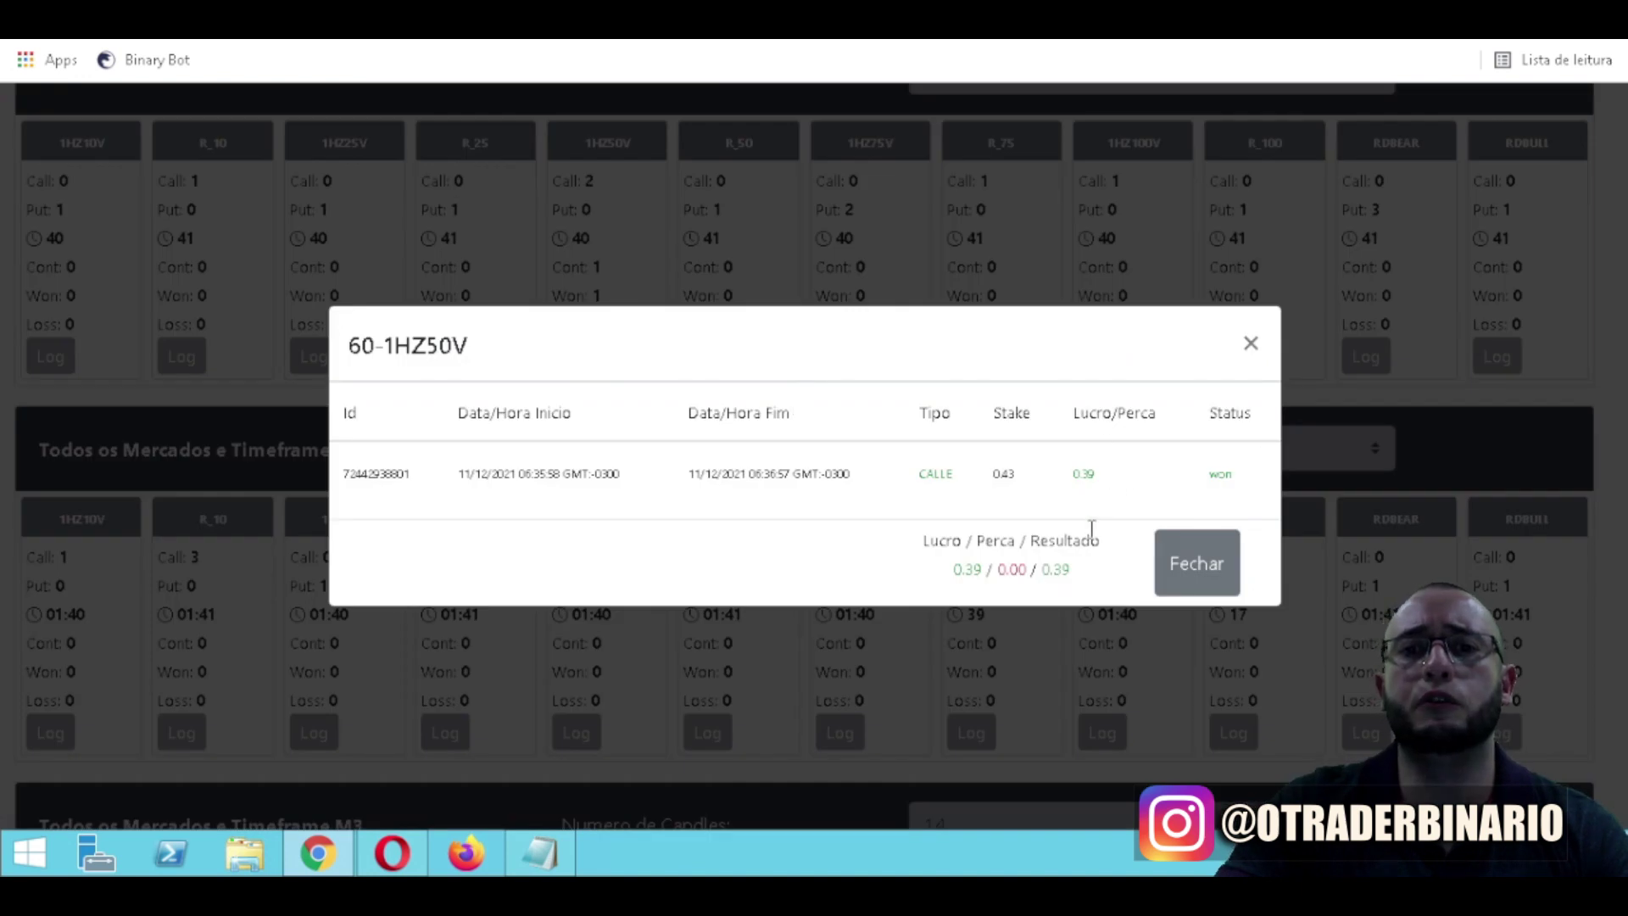
pyautogui.click(1196, 563)
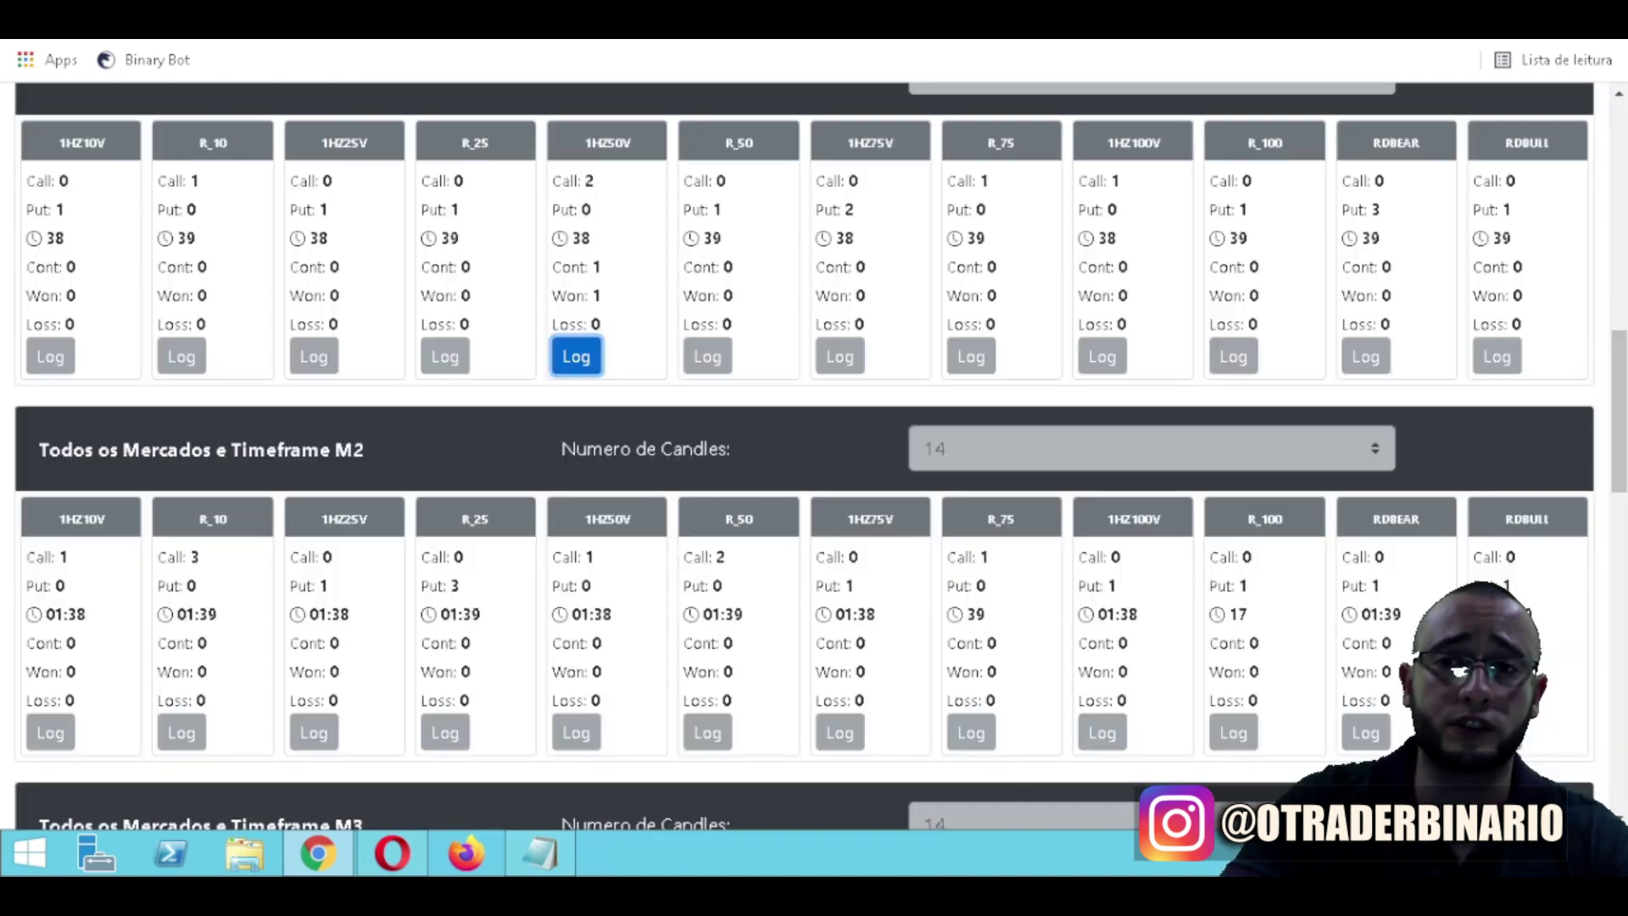
# - Check the trade logs of the 1HZ25V and 1HZ75V markets in the M5 timeframe
pyautogui.scroll(-5, 1216, 588)
pyautogui.scroll(-5, 1215, 589)
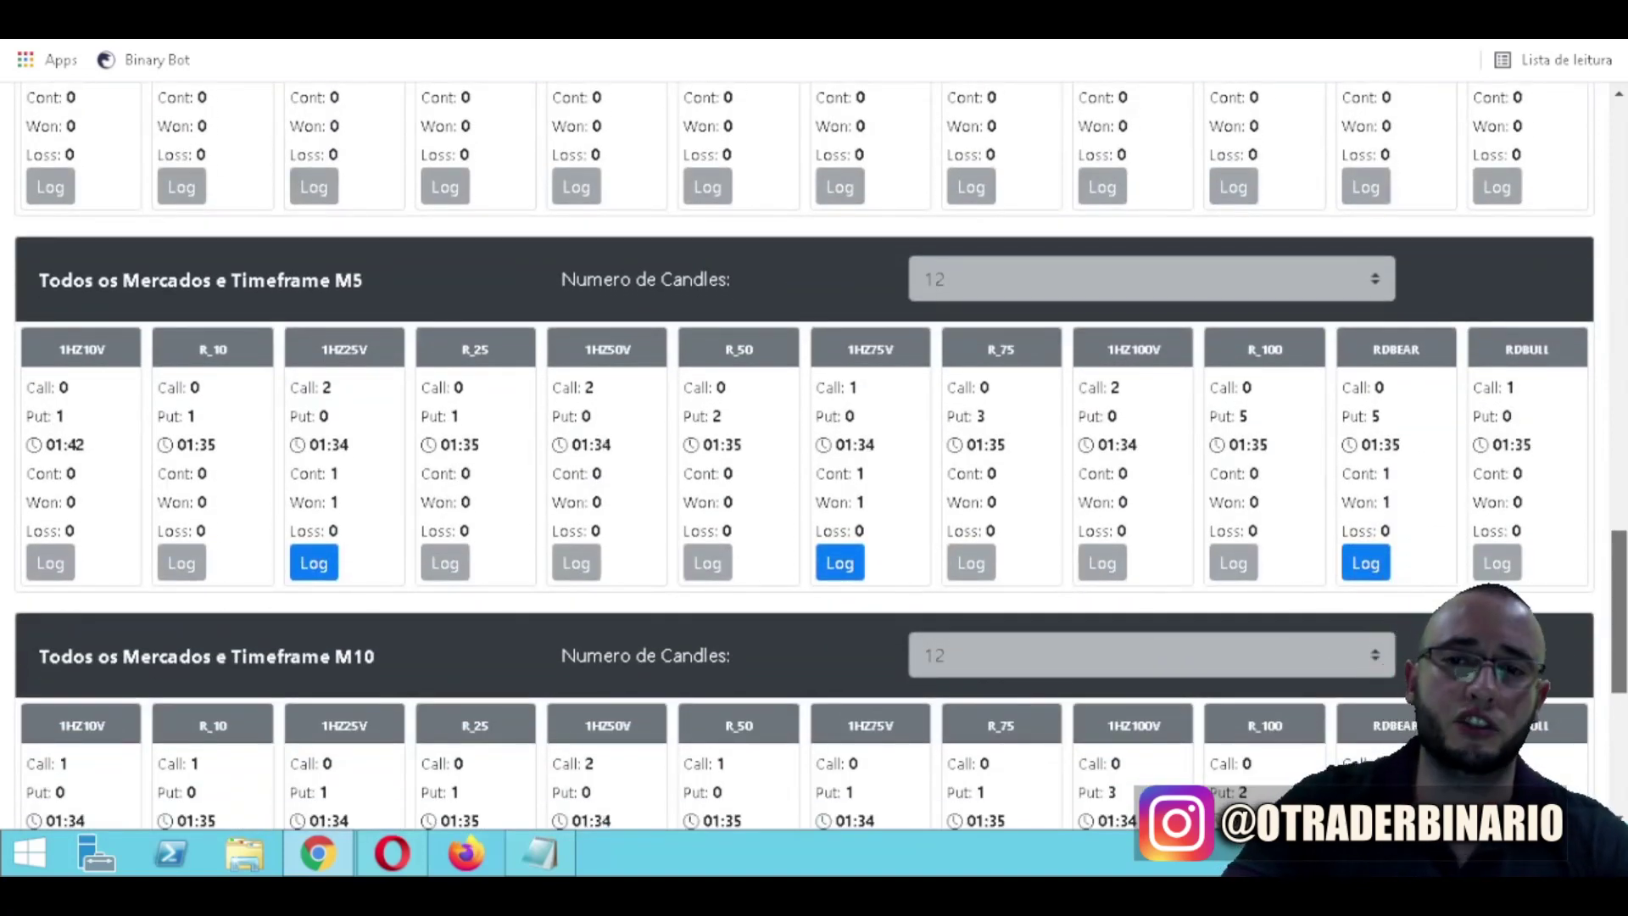
pyautogui.click(304, 565)
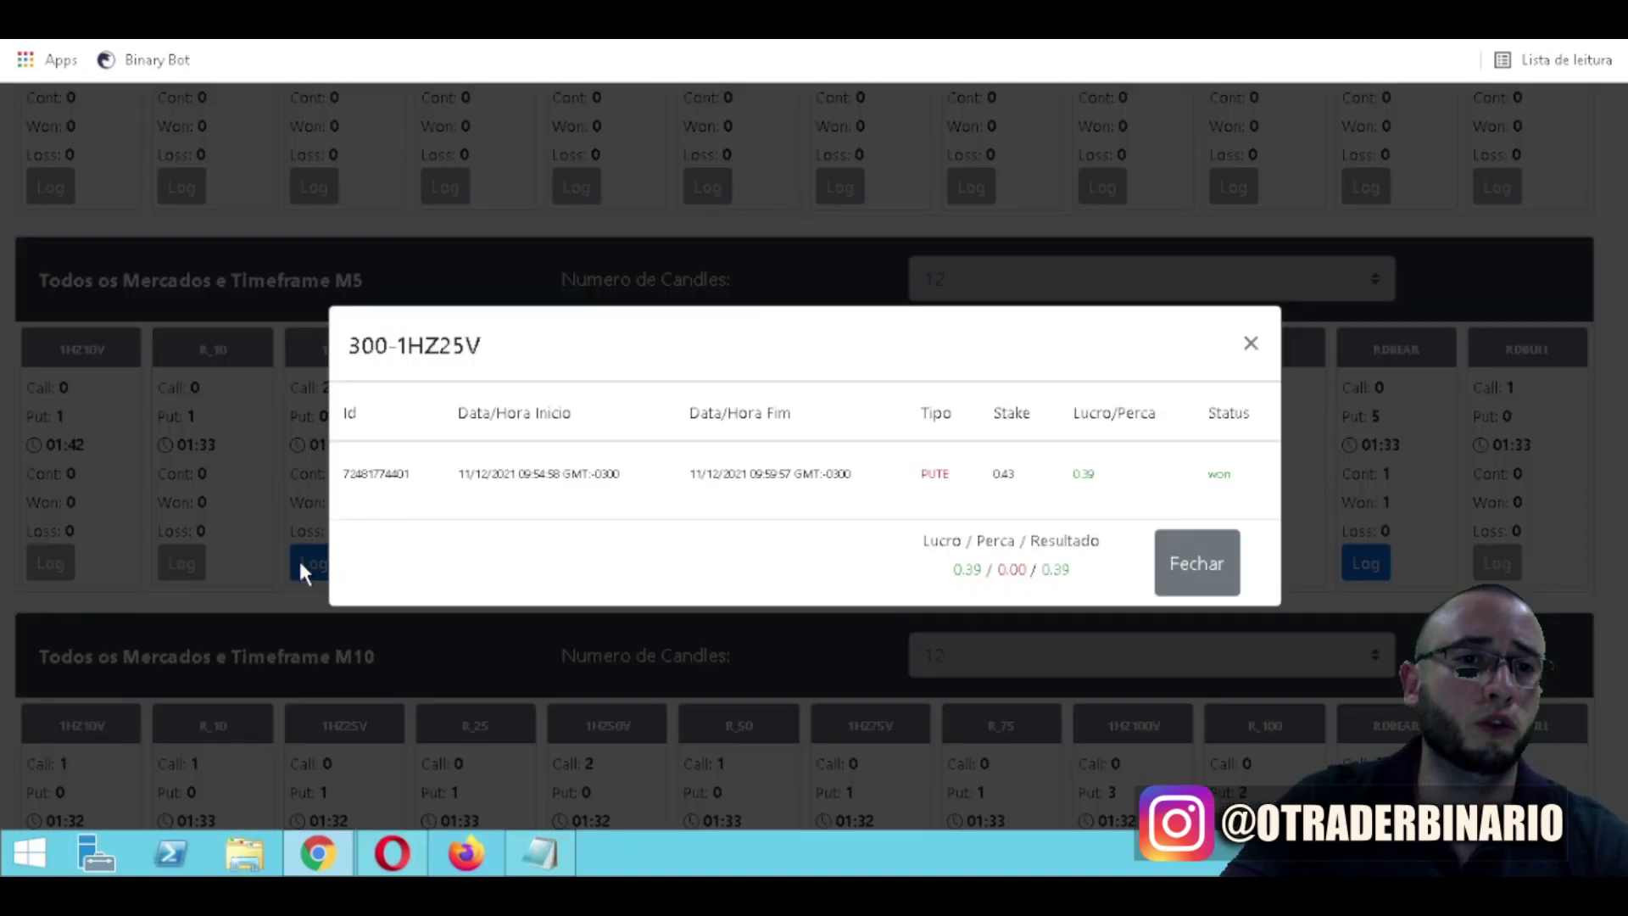
pyautogui.click(1213, 551)
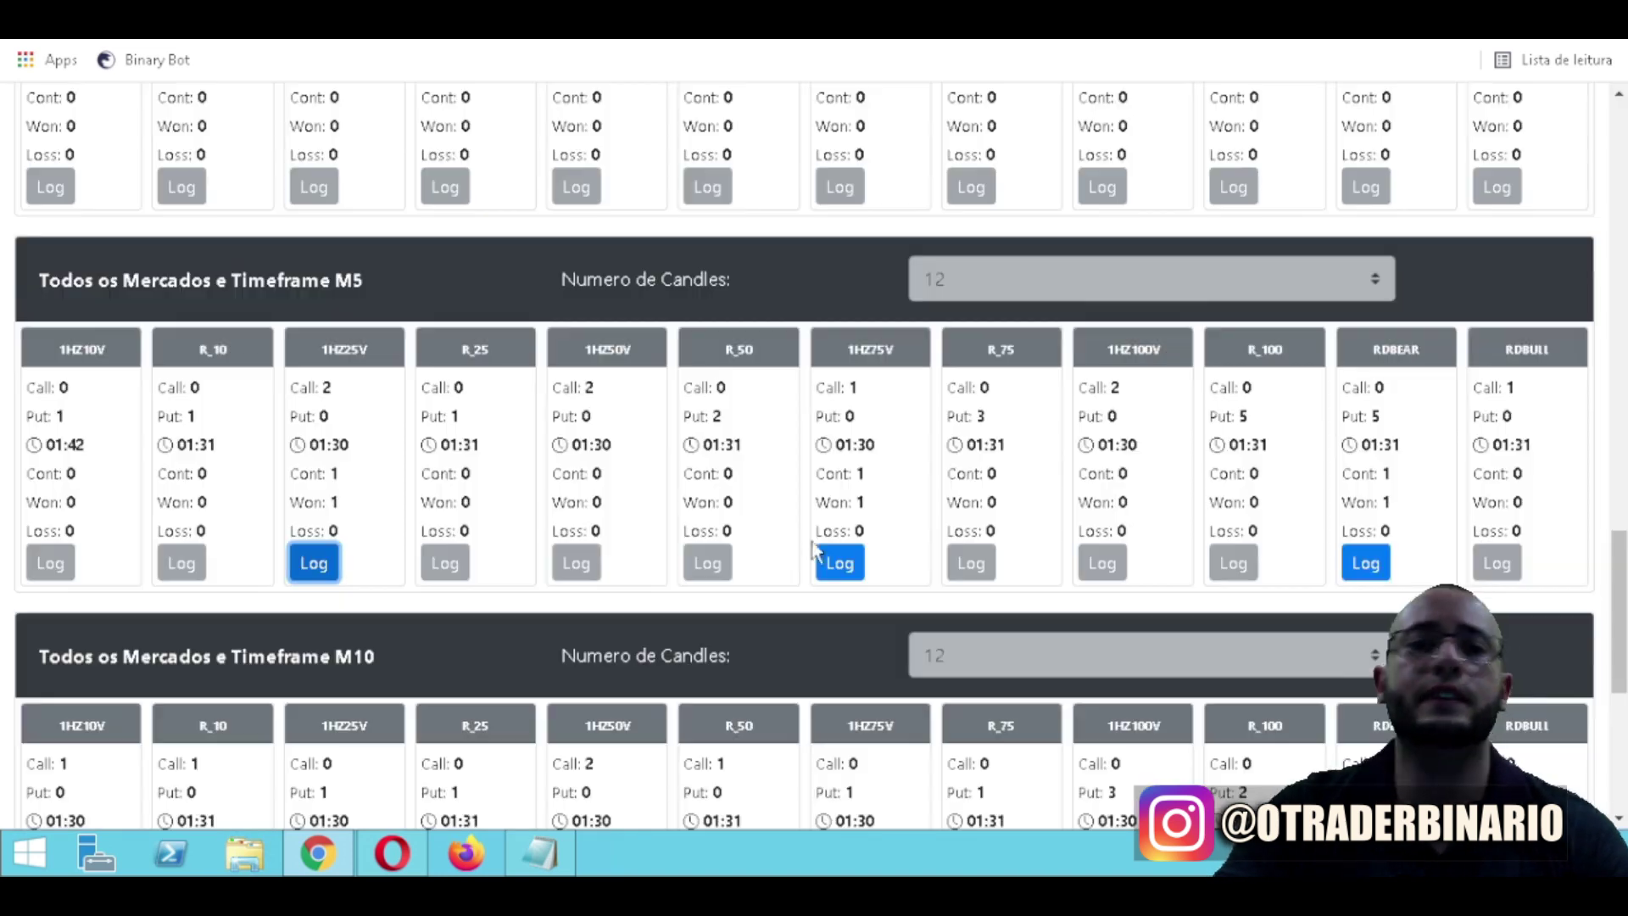
pyautogui.click(826, 563)
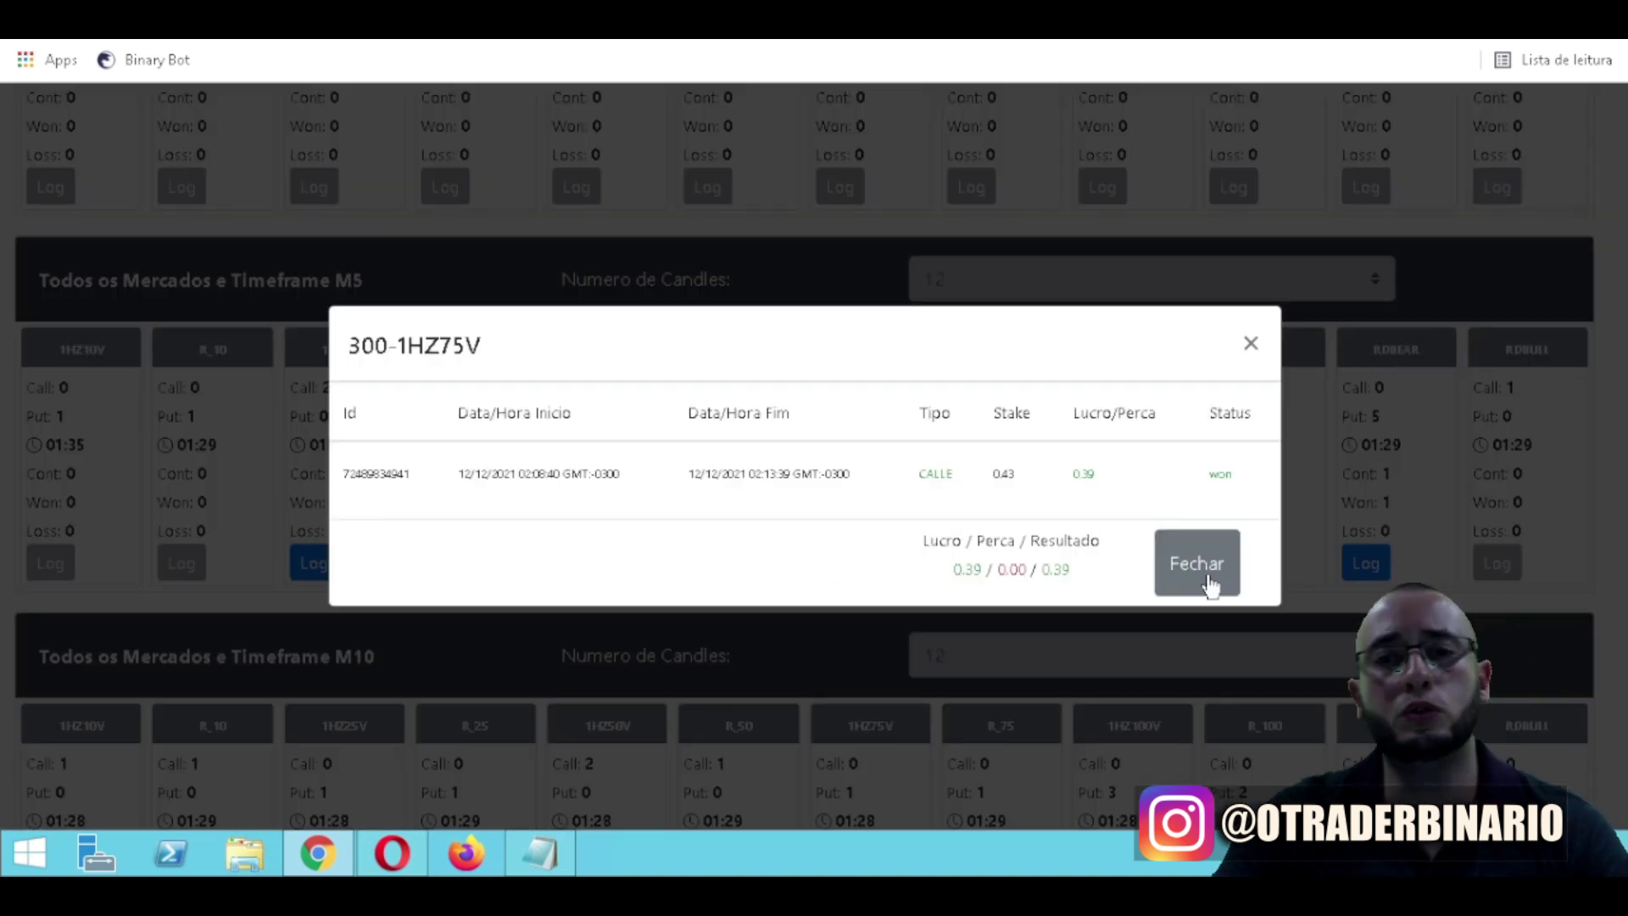
pyautogui.click(1207, 556)
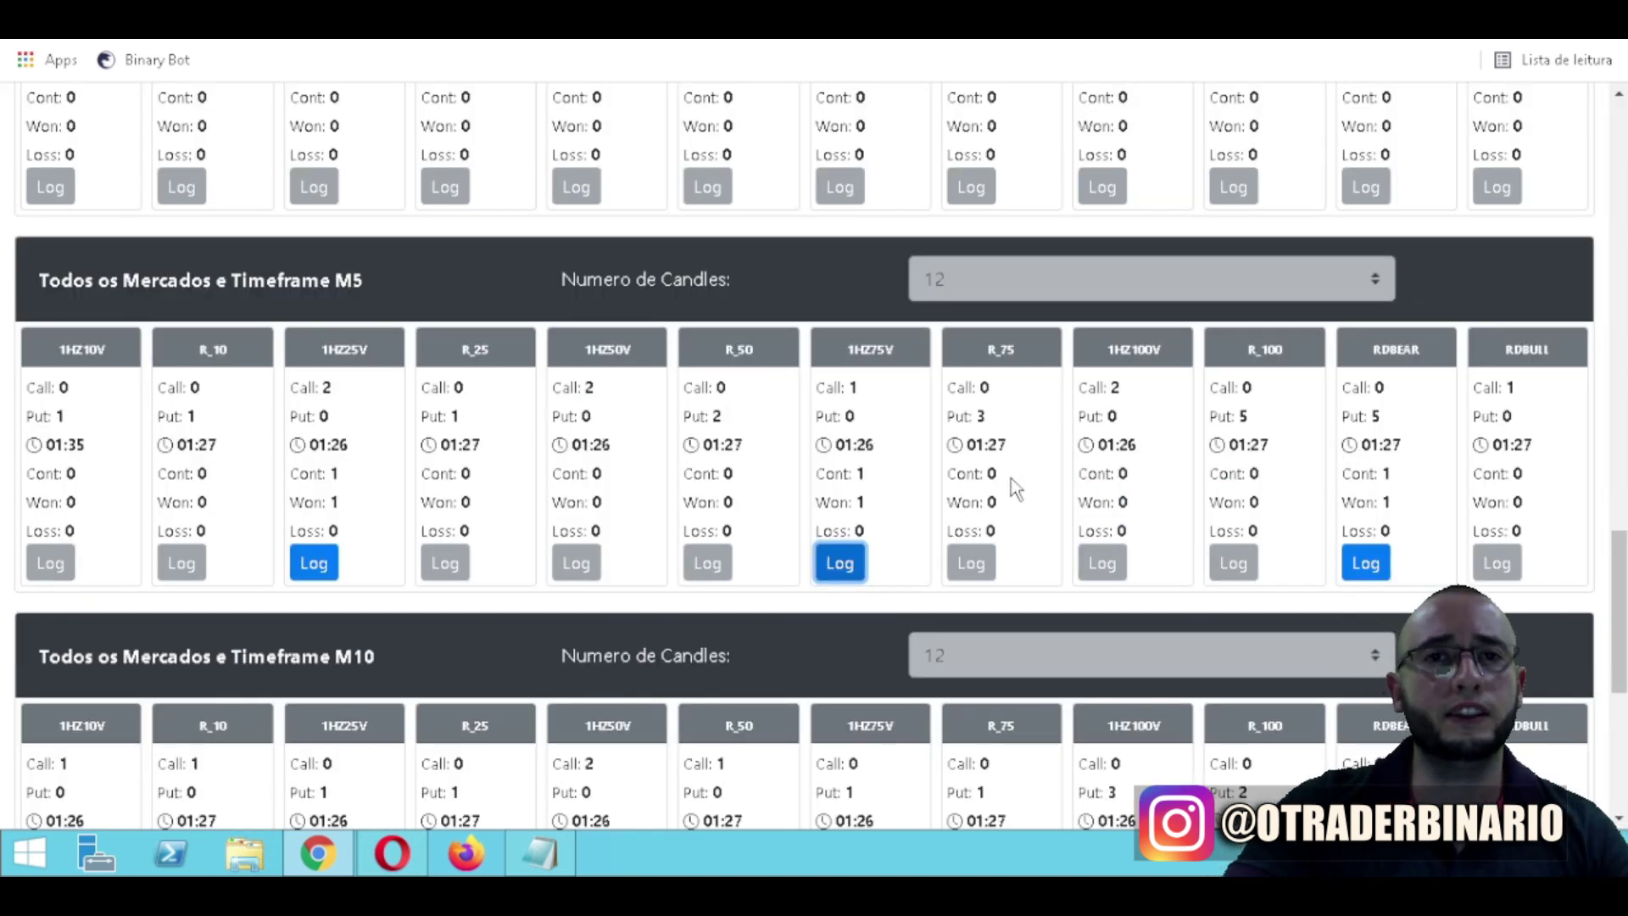
# - Look over the M10 and M15 market panels, and return to the shorter timeframes to review their trade counts
pyautogui.scroll(-5, 1015, 488)
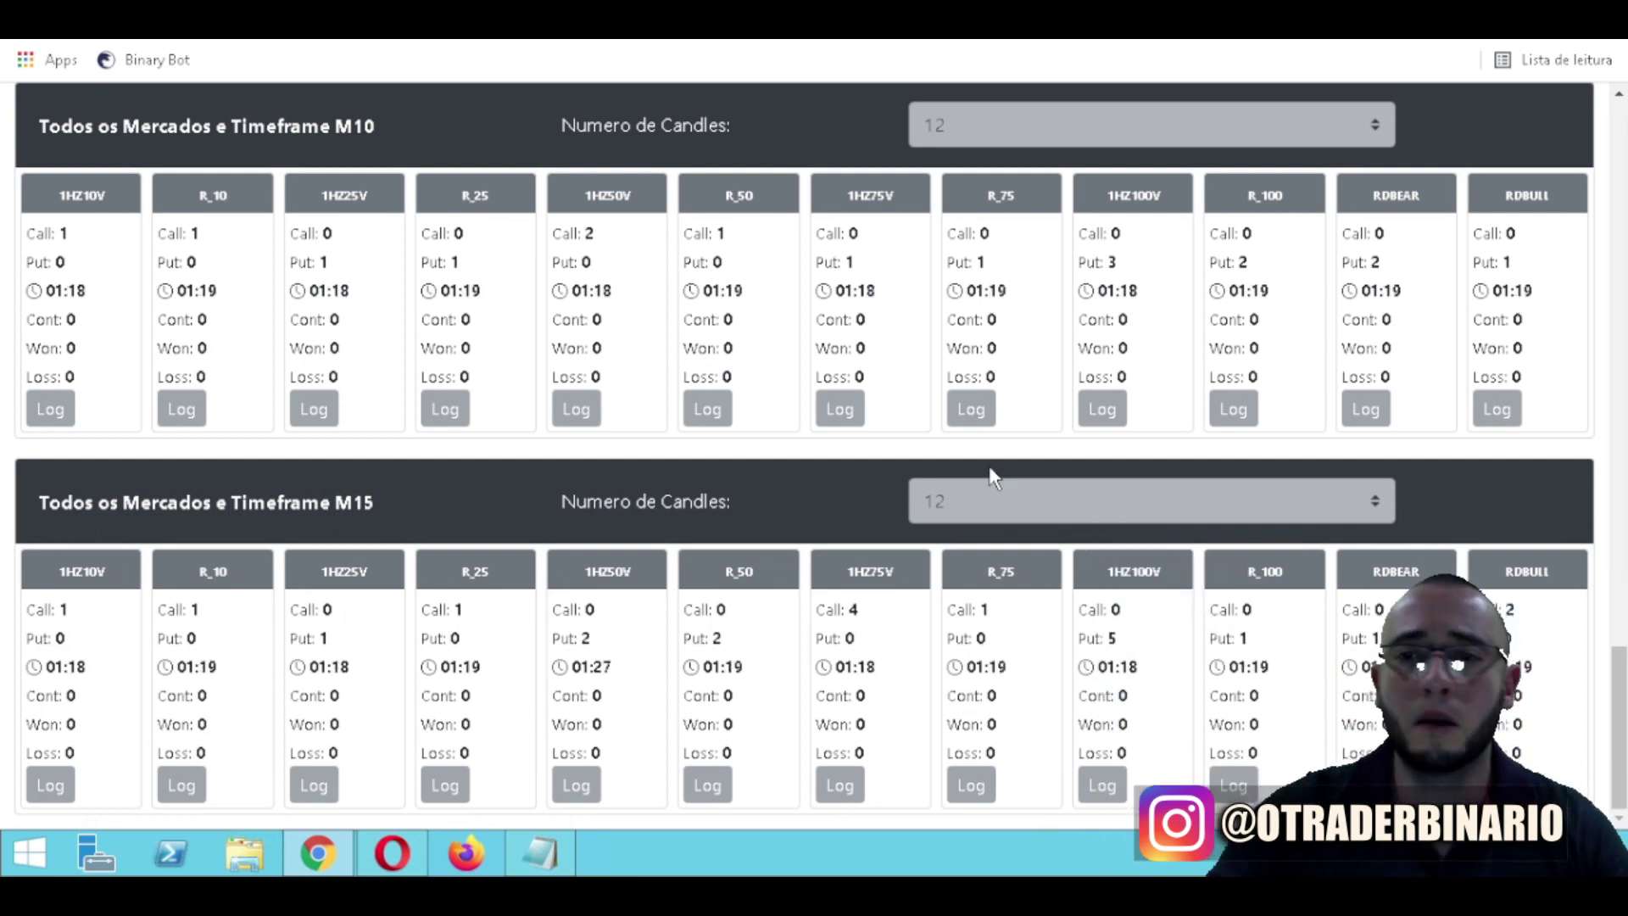
pyautogui.moveTo(1620, 678); pyautogui.dragTo(1621, 604)
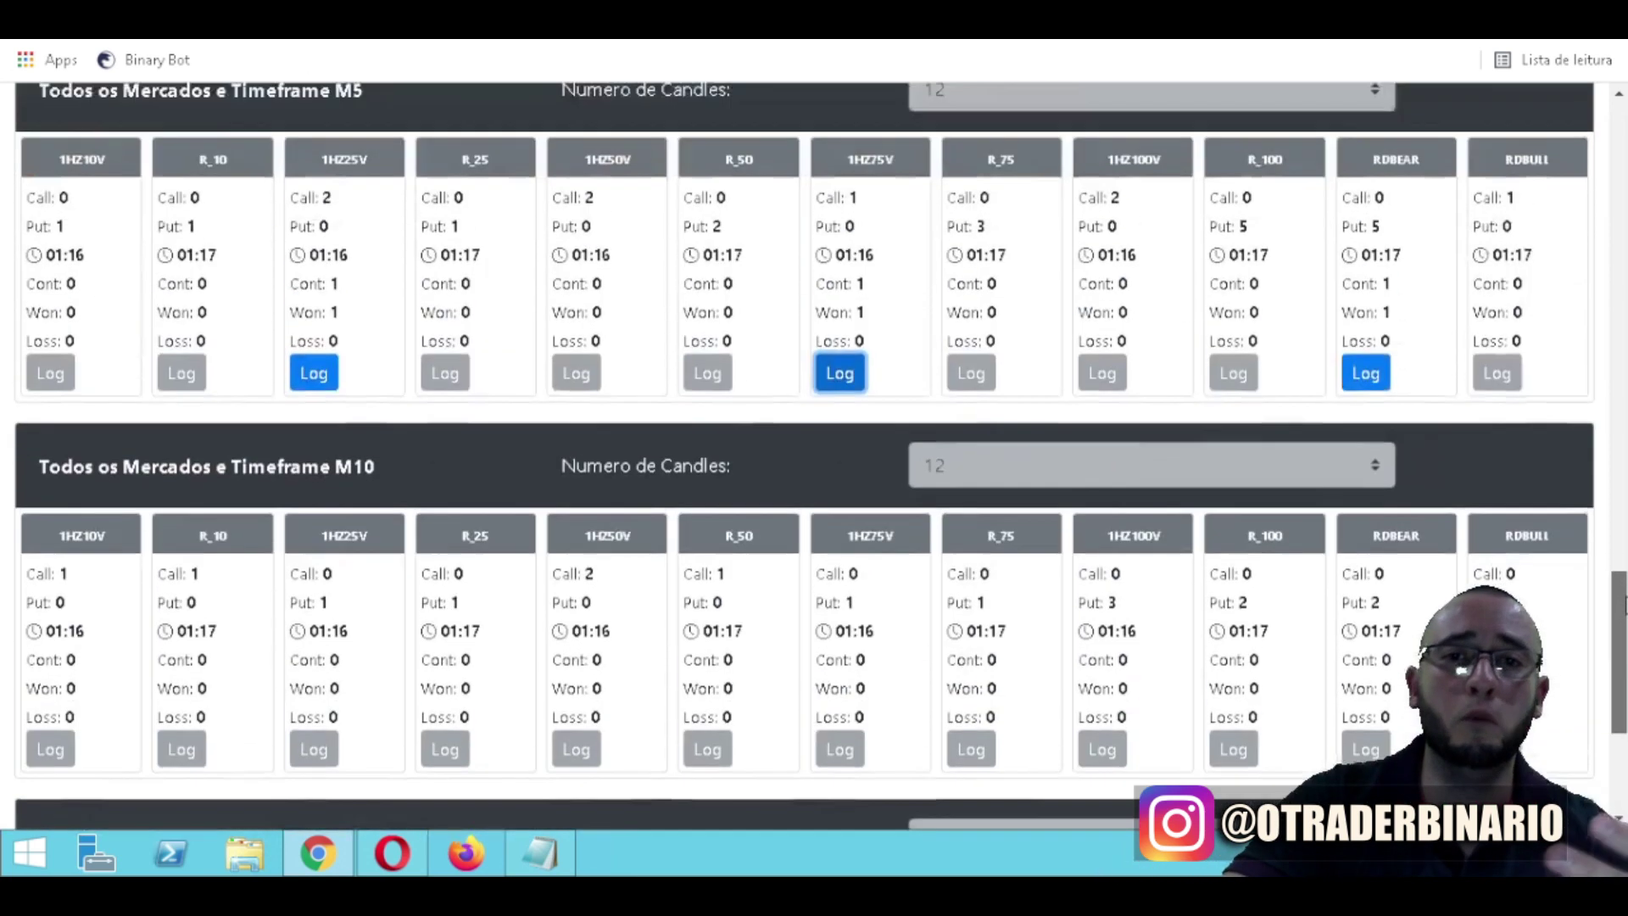
pyautogui.scroll(10, 1621, 605)
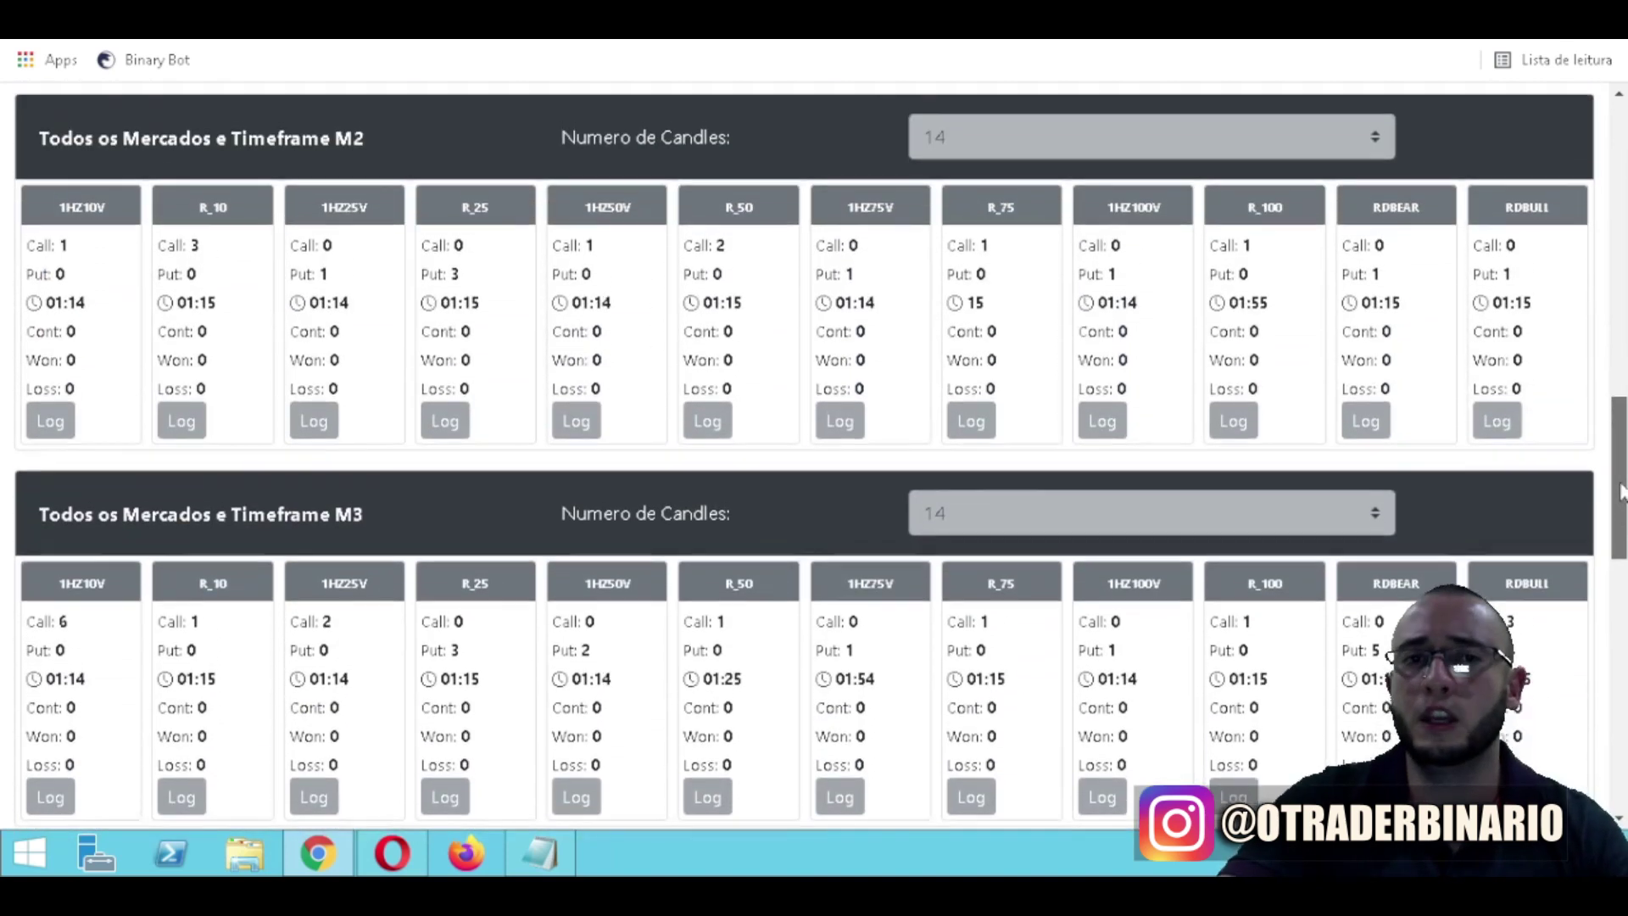
pyautogui.scroll(3, 1621, 491)
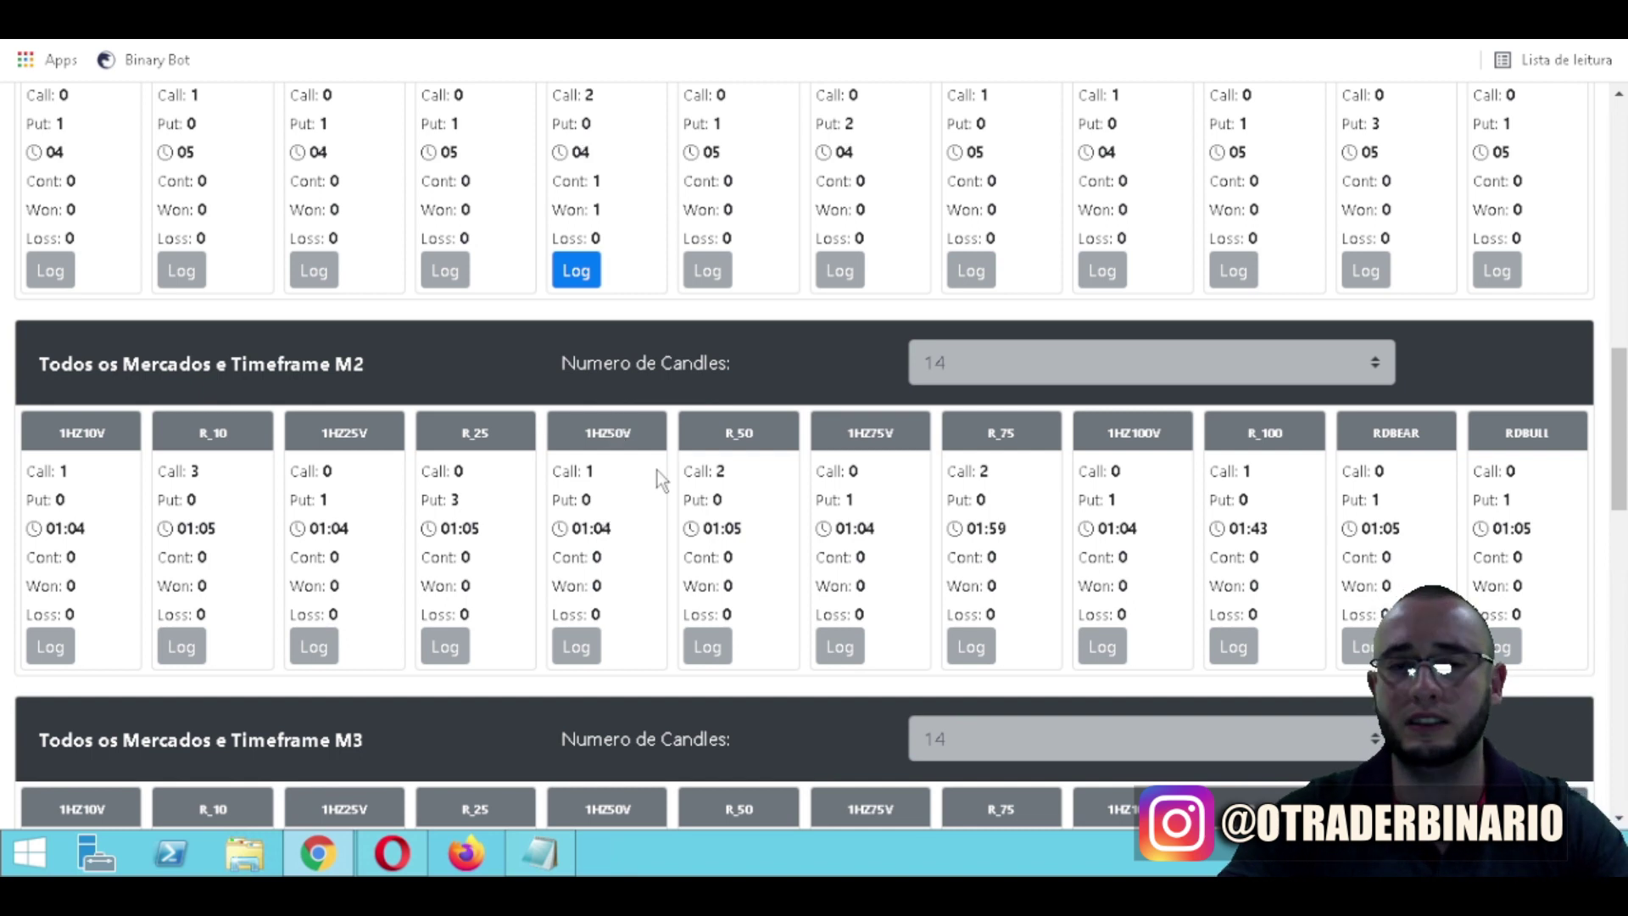
pyautogui.scroll(-3, 744, 519)
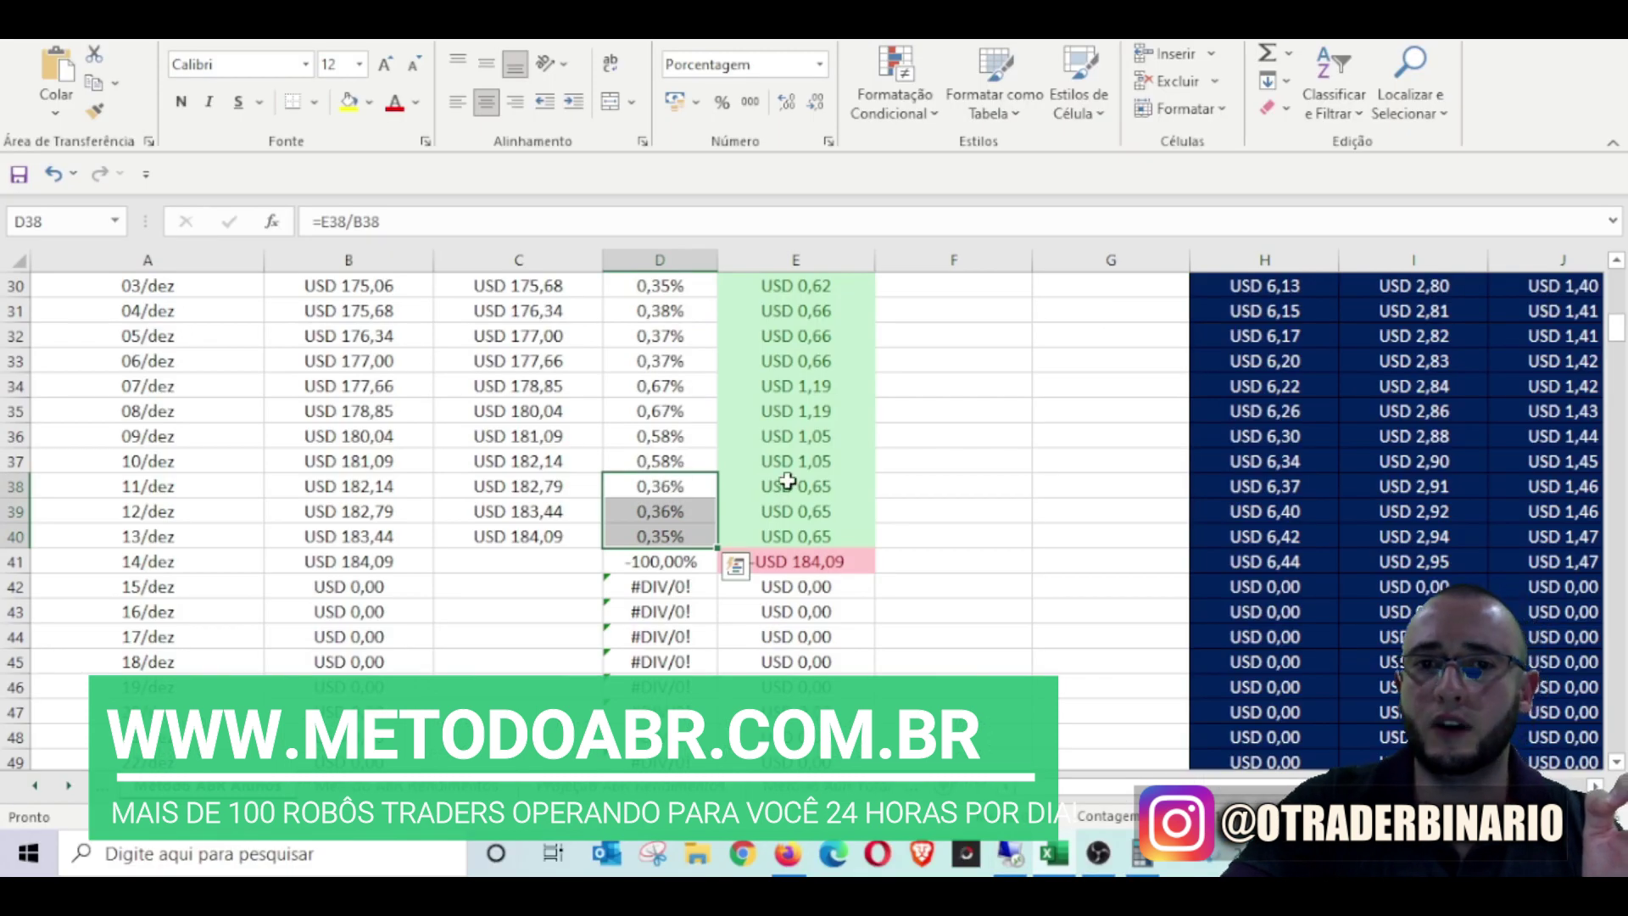
# - Return to the Excel workbook and open the Dezembro sheet
pyautogui.click(789, 481)
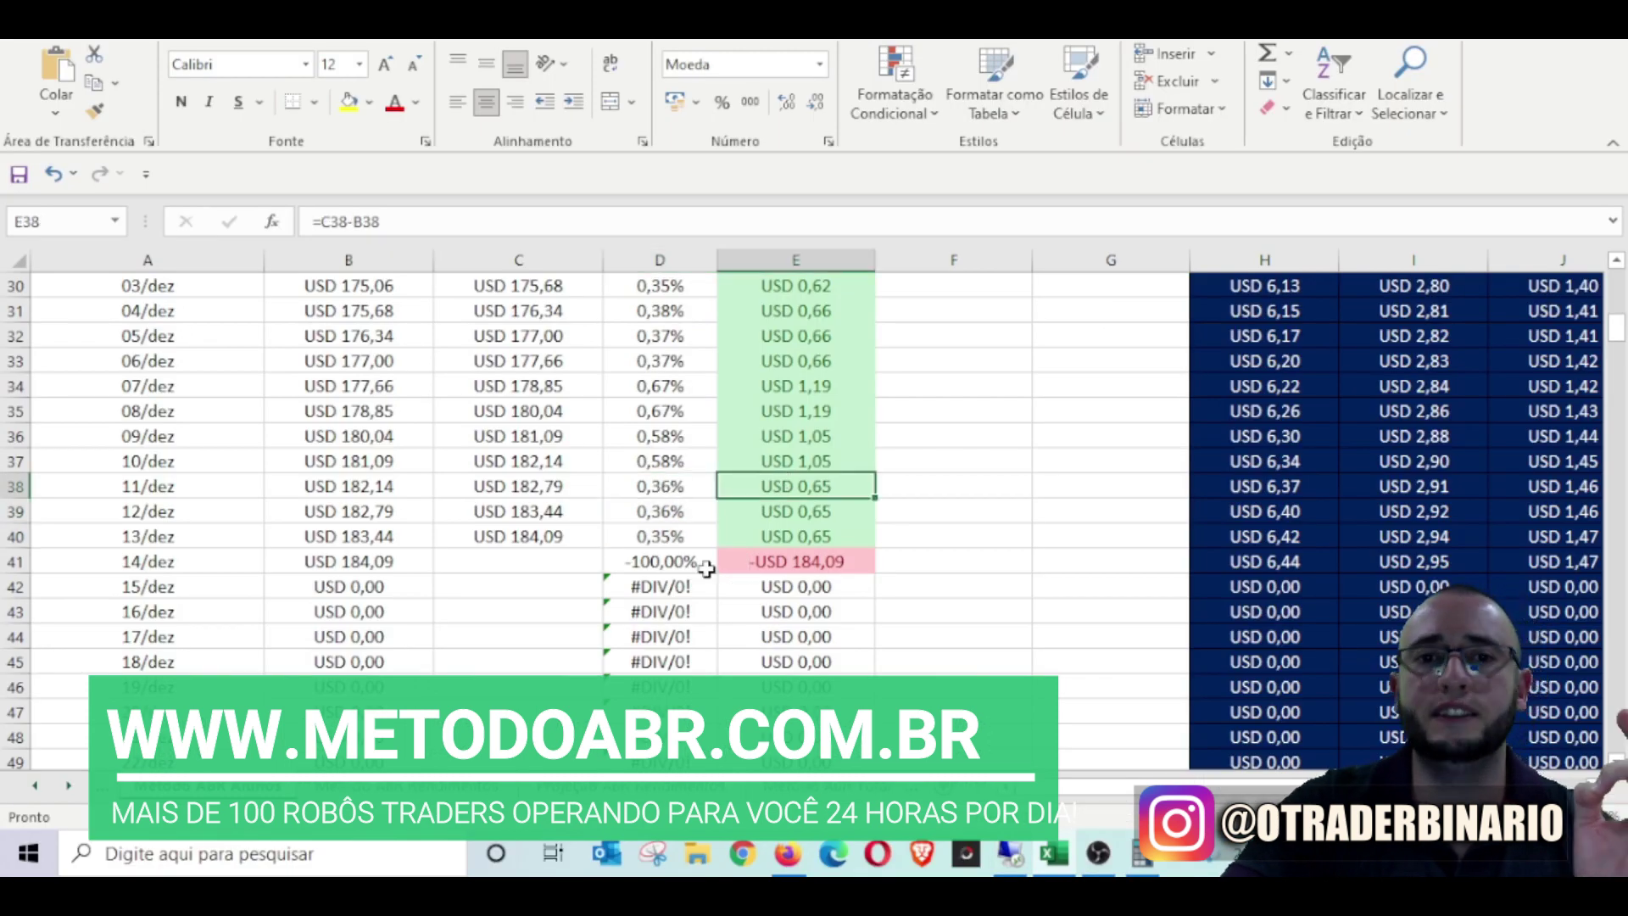
pyautogui.click(73, 786)
pyautogui.click(73, 786)
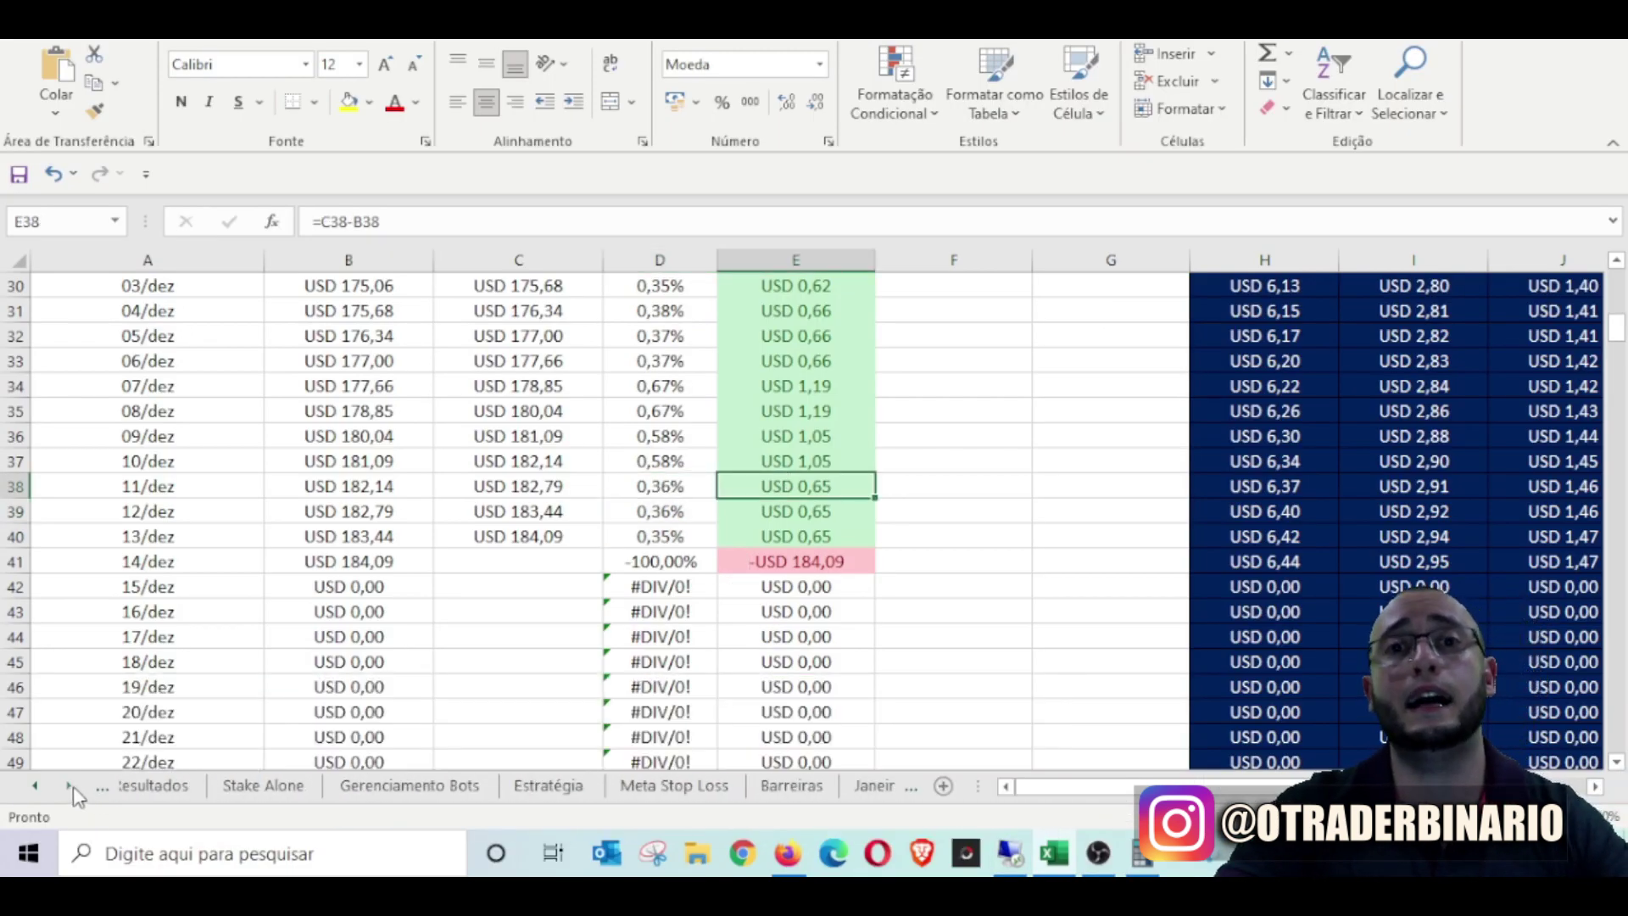
pyautogui.click(72, 785)
pyautogui.click(73, 786)
pyautogui.click(73, 786)
pyautogui.click(73, 786)
pyautogui.click(73, 786)
pyautogui.click(73, 786)
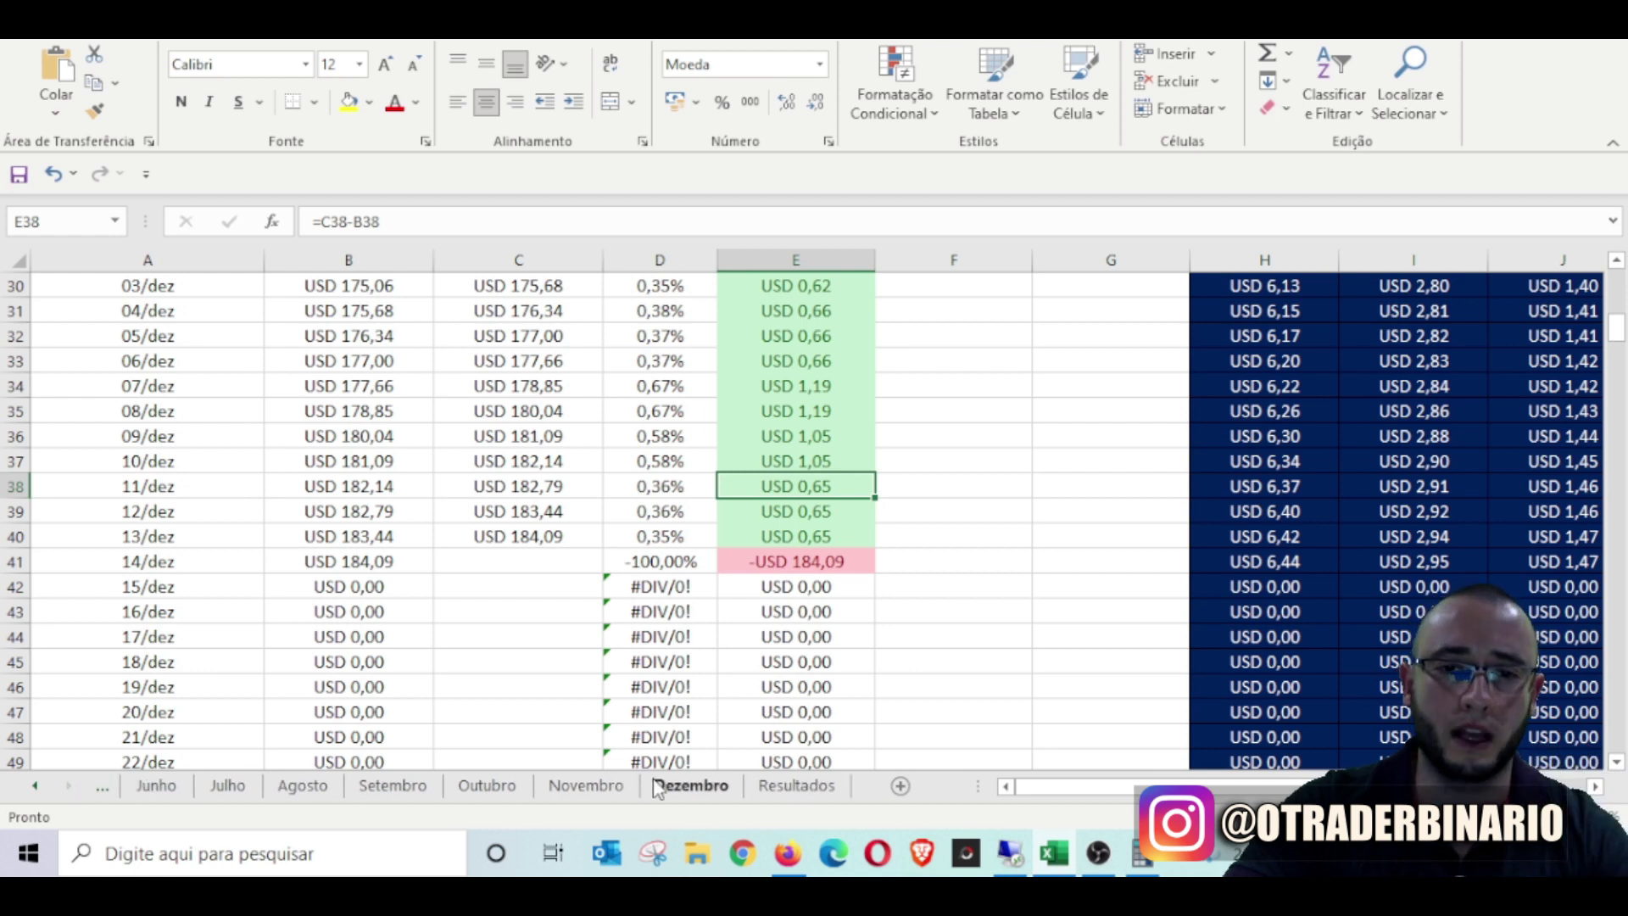
pyautogui.click(691, 785)
# - Highlight the gains and daily percentages for 11/dez to 13/dez, and select the initial value for 13/dez
pyautogui.moveTo(915, 512); pyautogui.dragTo(926, 552)
pyautogui.moveTo(1305, 511); pyautogui.dragTo(1308, 557)
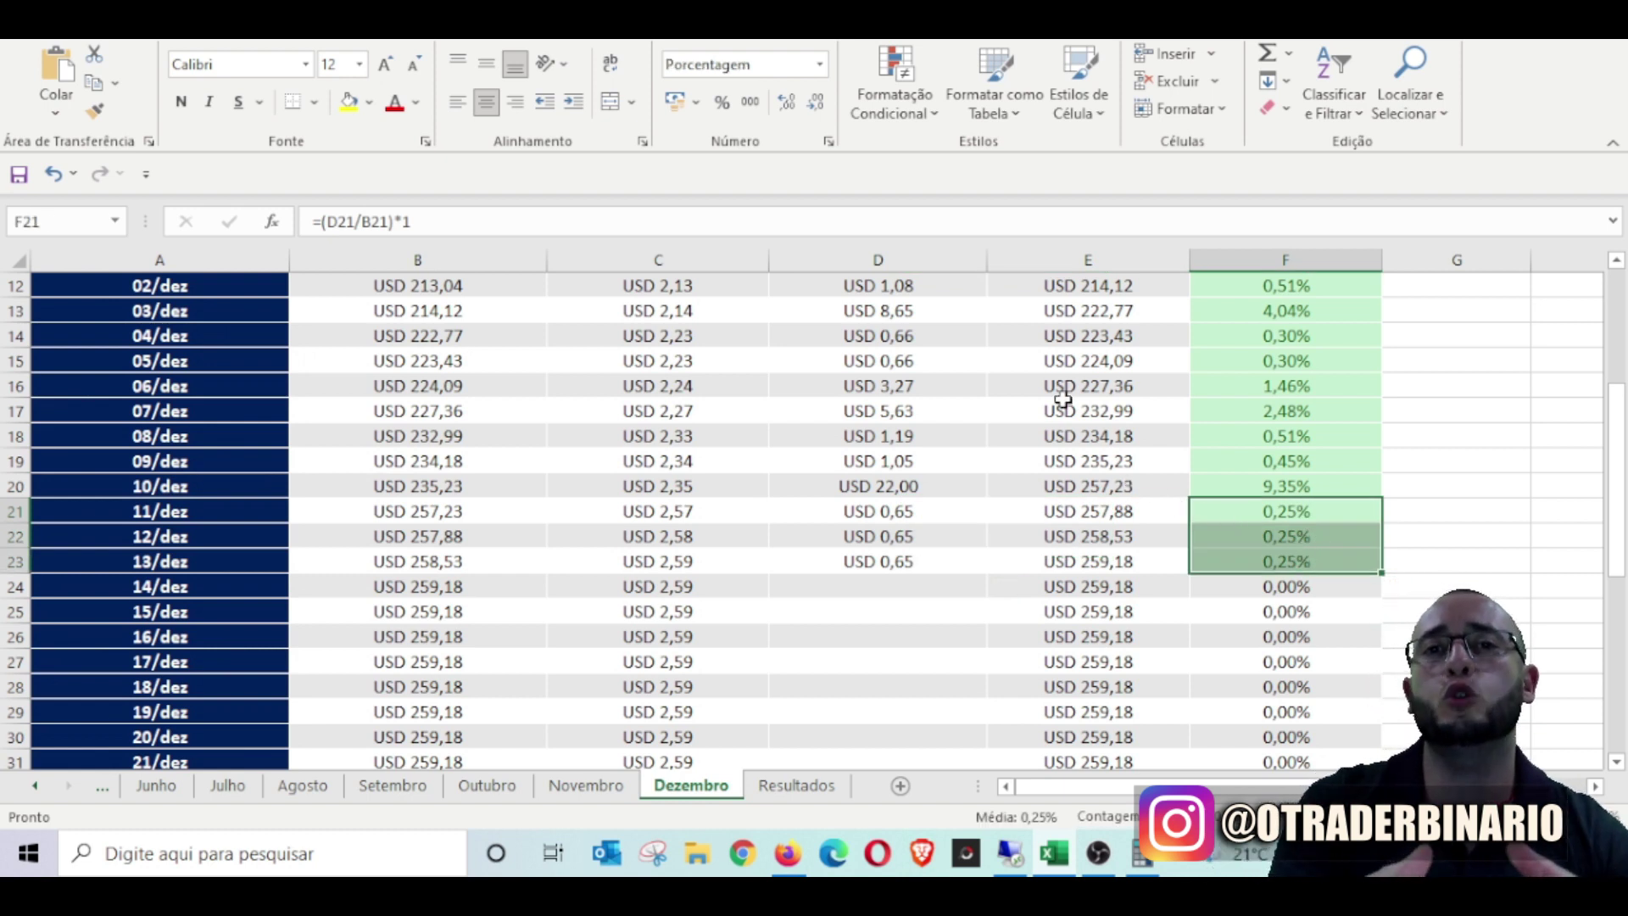
pyautogui.click(474, 562)
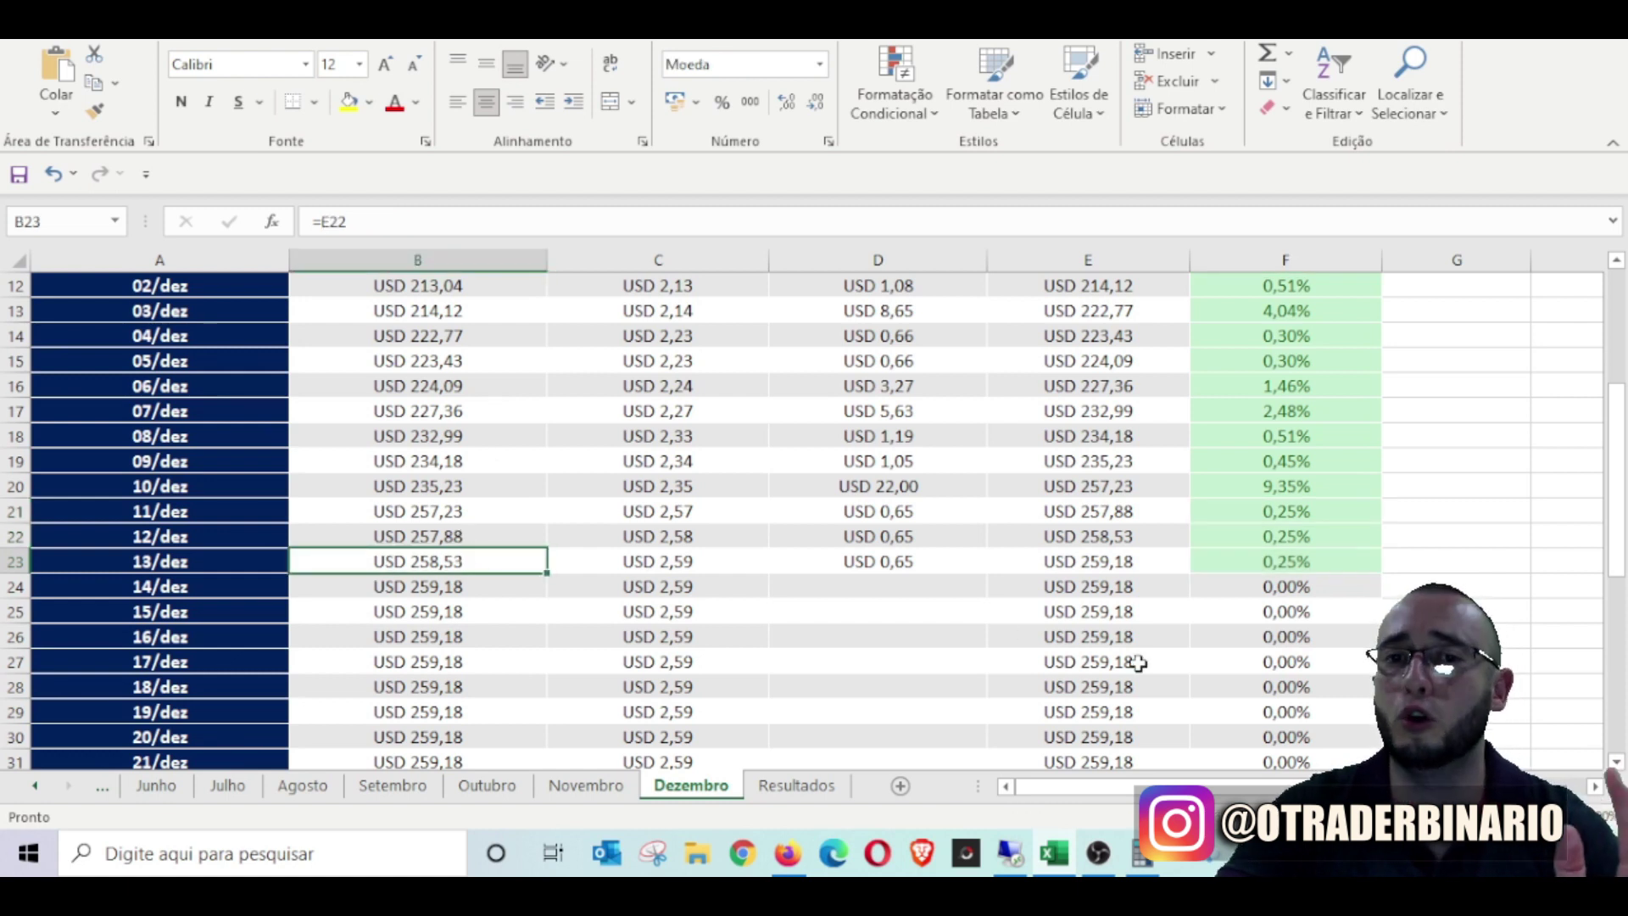
# - Highlight the daily percentages from 01/dez to 13/dez, and examine the gain and percentage for 10/dez
pyautogui.scroll(2, 1006, 634)
pyautogui.moveTo(1282, 442); pyautogui.dragTo(1322, 535)
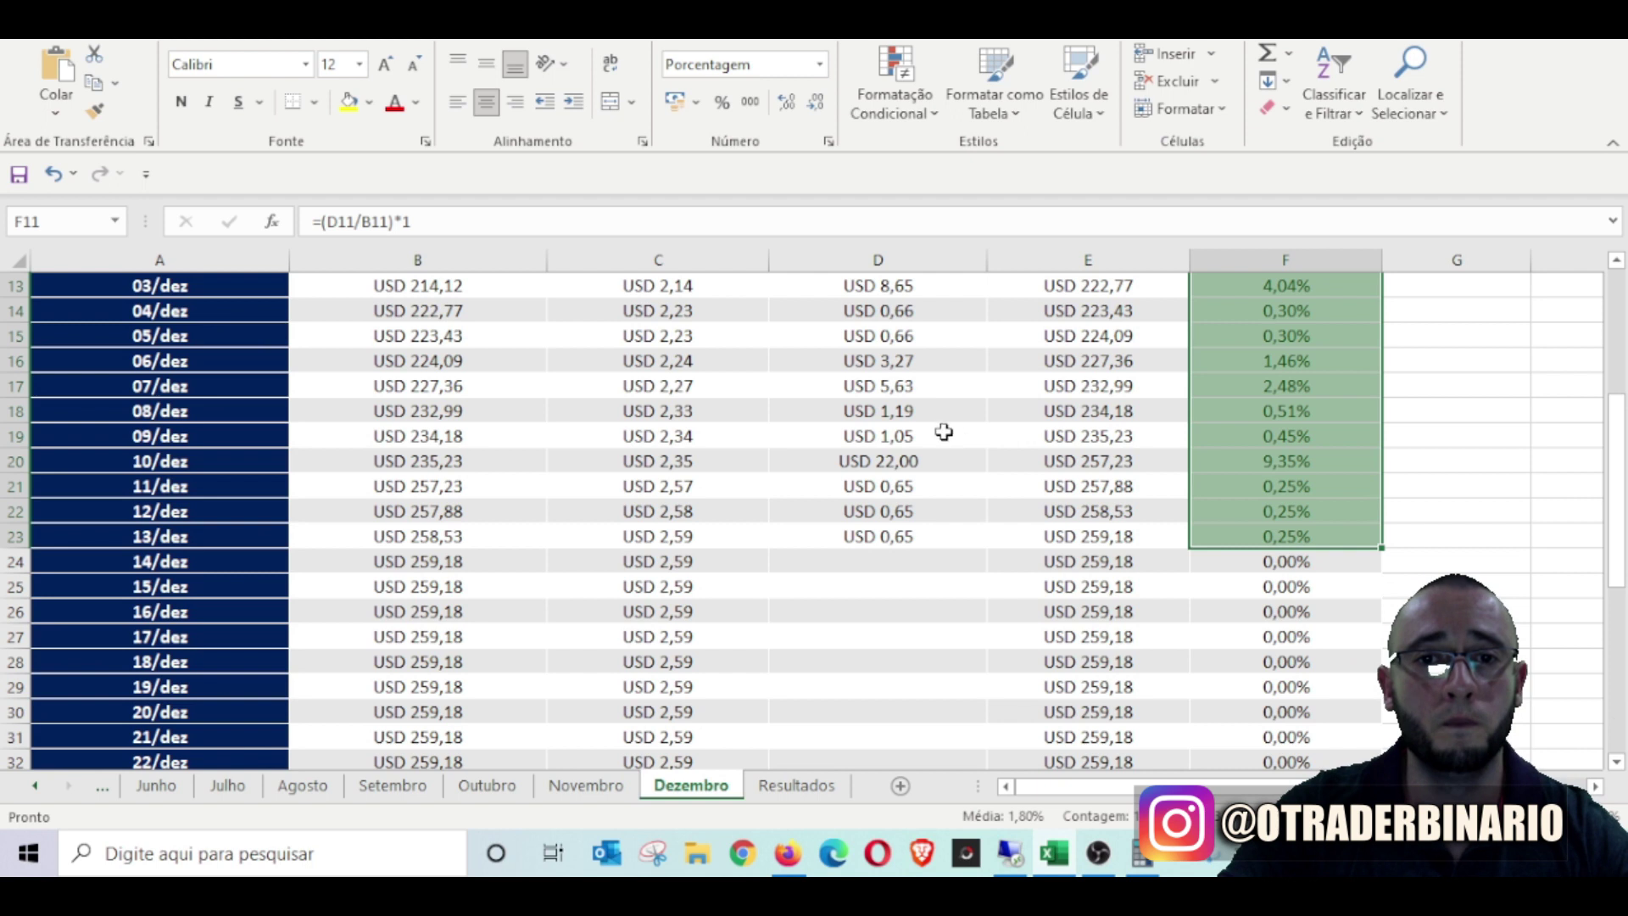
pyautogui.click(902, 458)
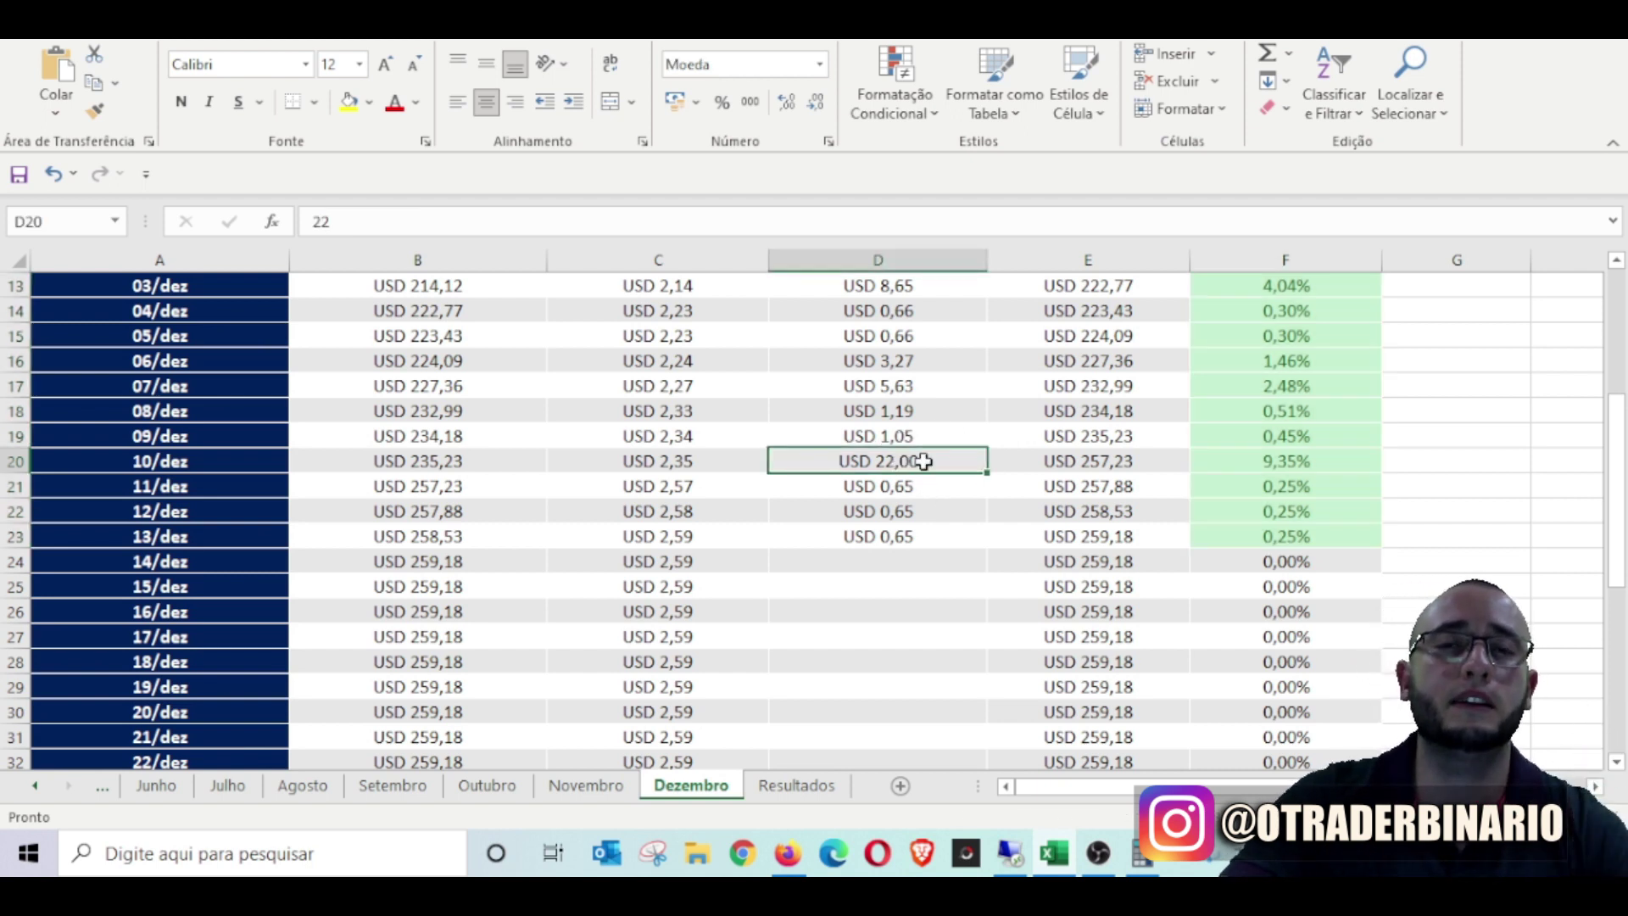
pyautogui.click(1322, 455)
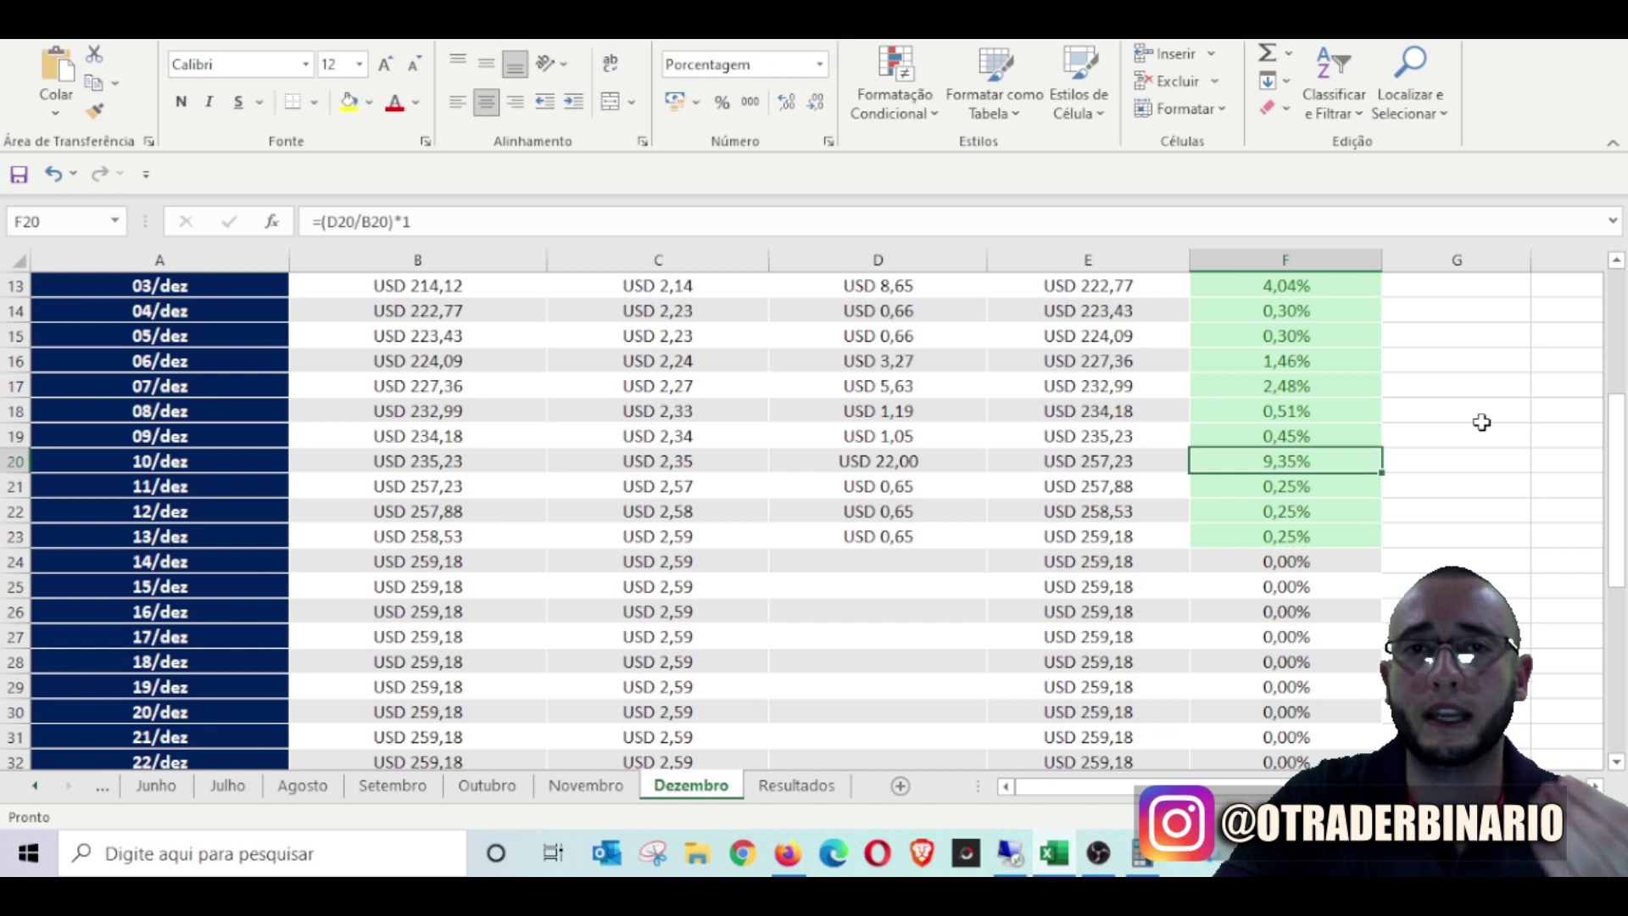
# - Review the 01/dez to 13/dez daily percentages against the initial and current bankroll figures at the head of the sheet
pyautogui.click(1464, 425)
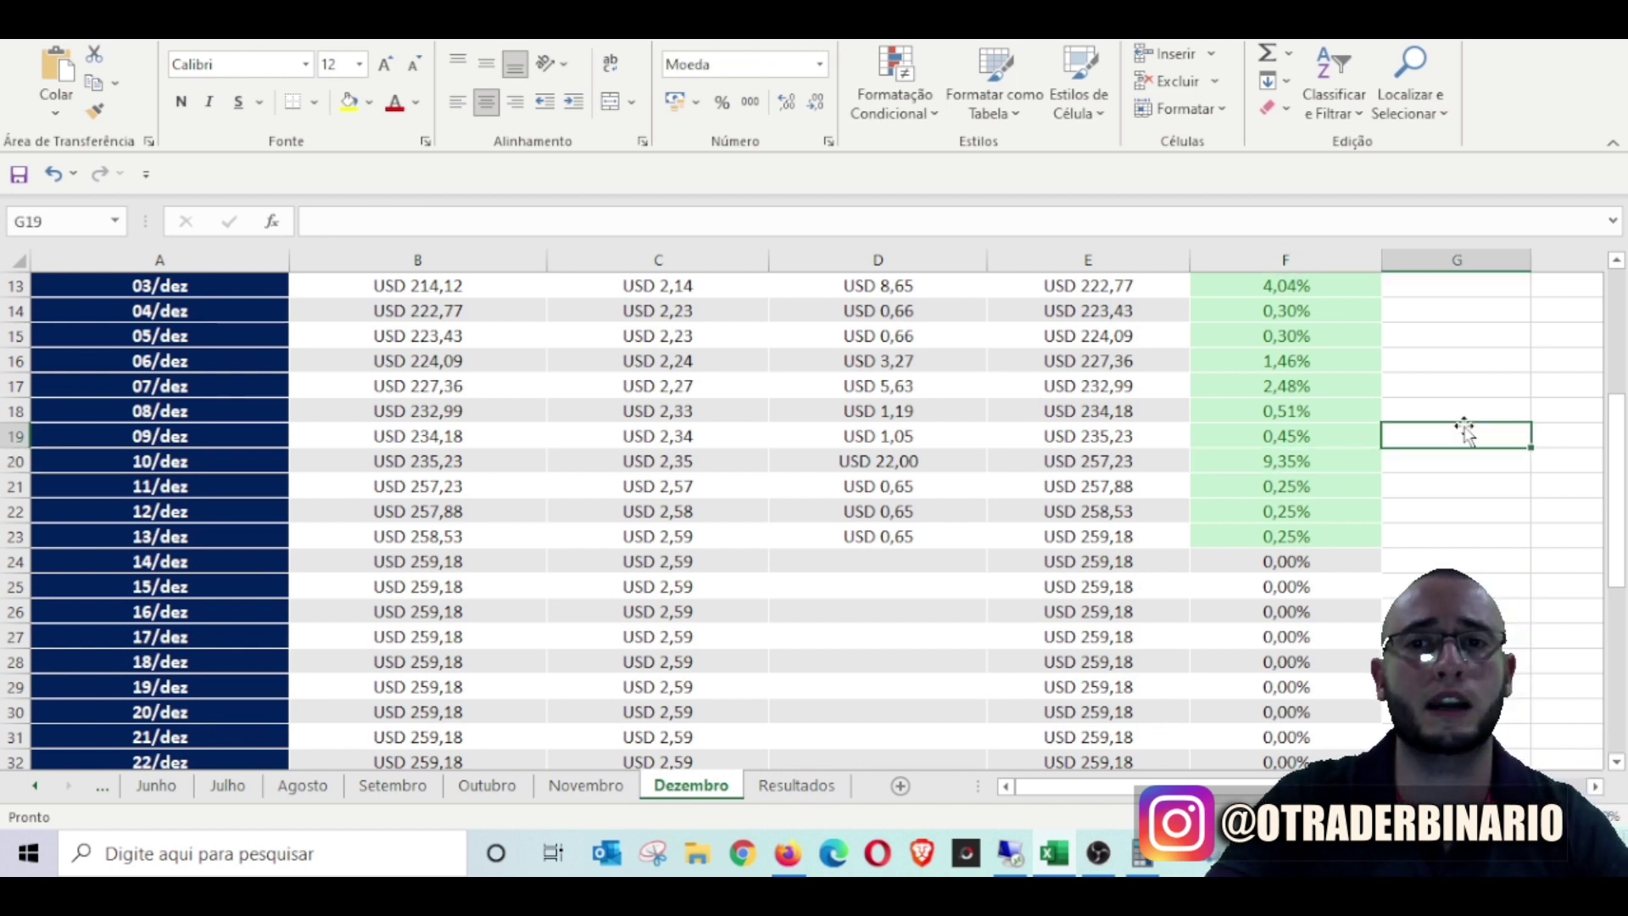
pyautogui.scroll(2, 1466, 428)
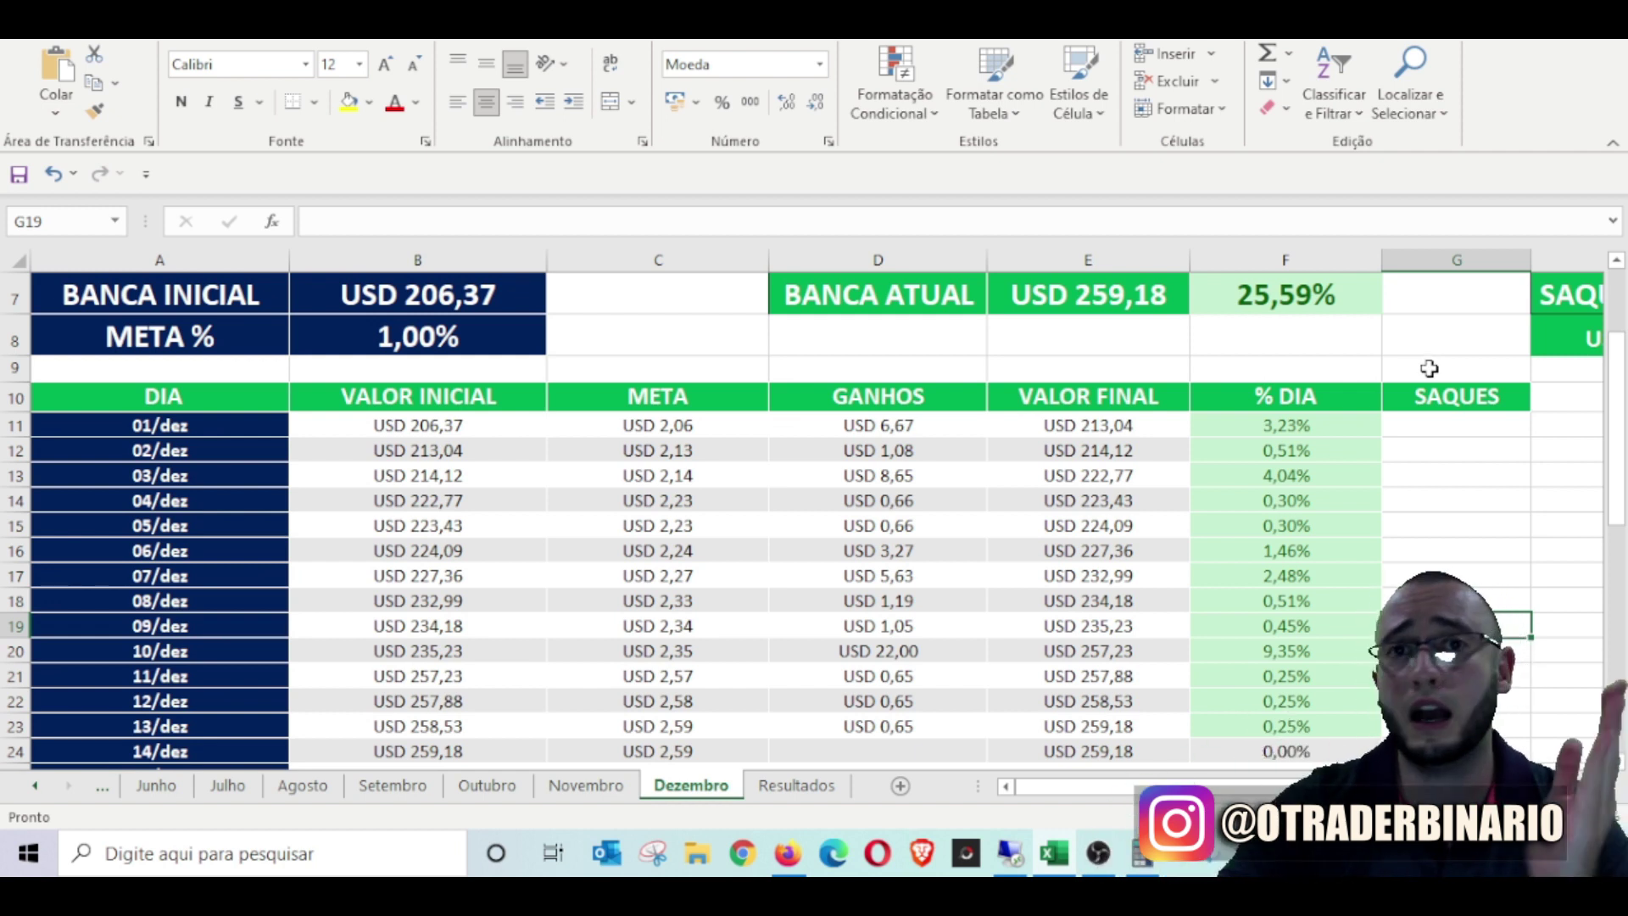
pyautogui.moveTo(1351, 424); pyautogui.dragTo(1314, 727)
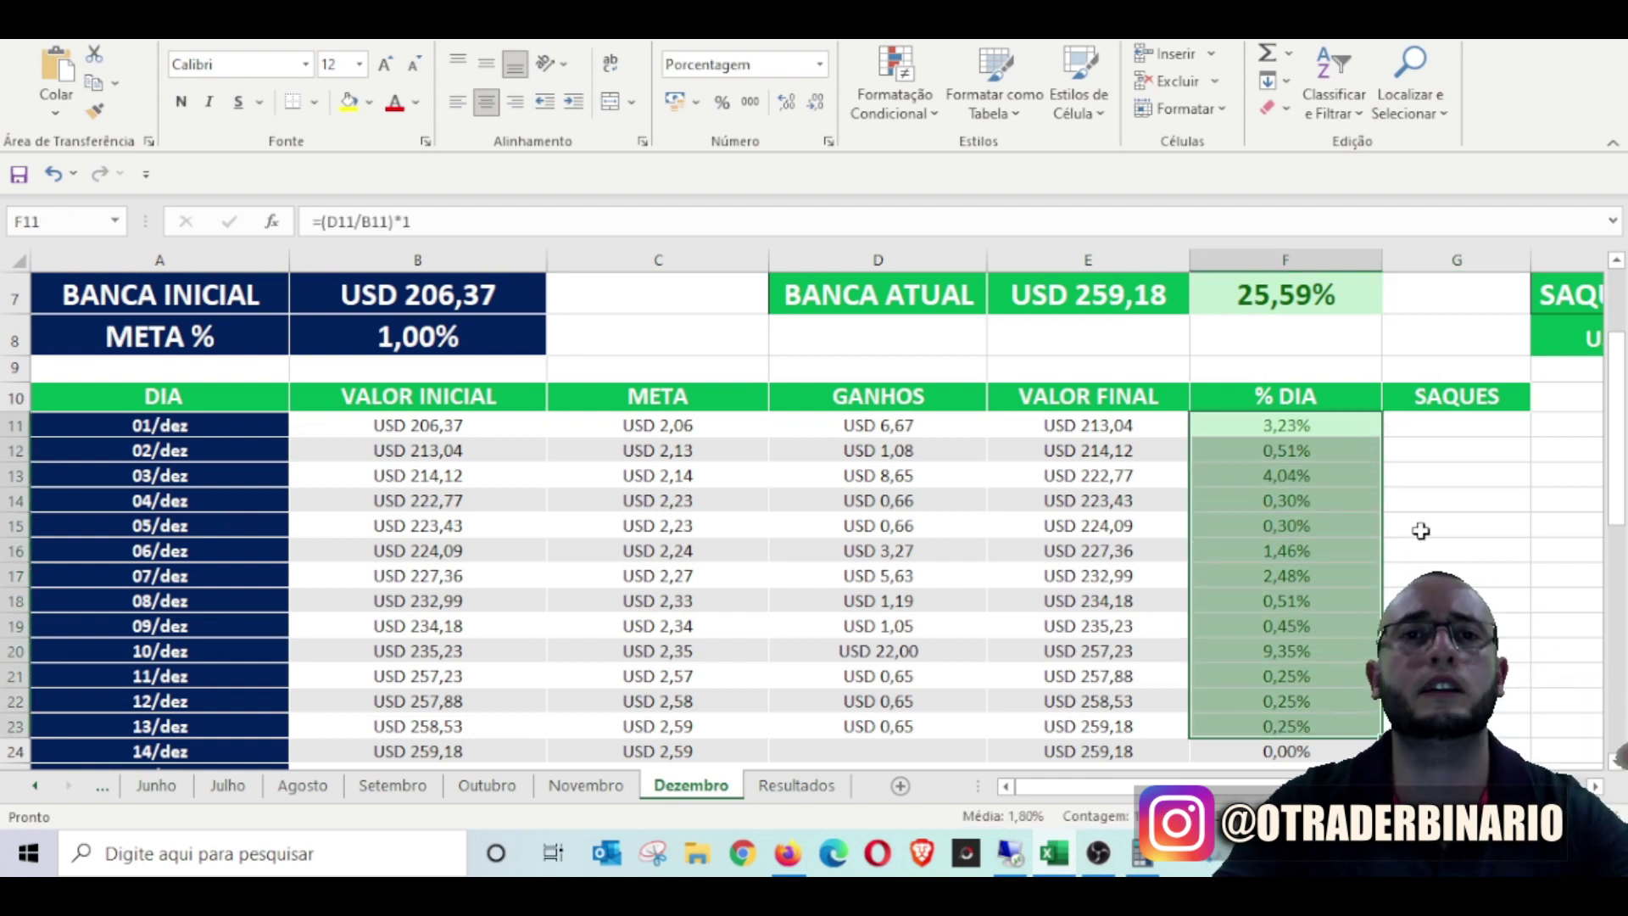
pyautogui.scroll(-2, 1498, 551)
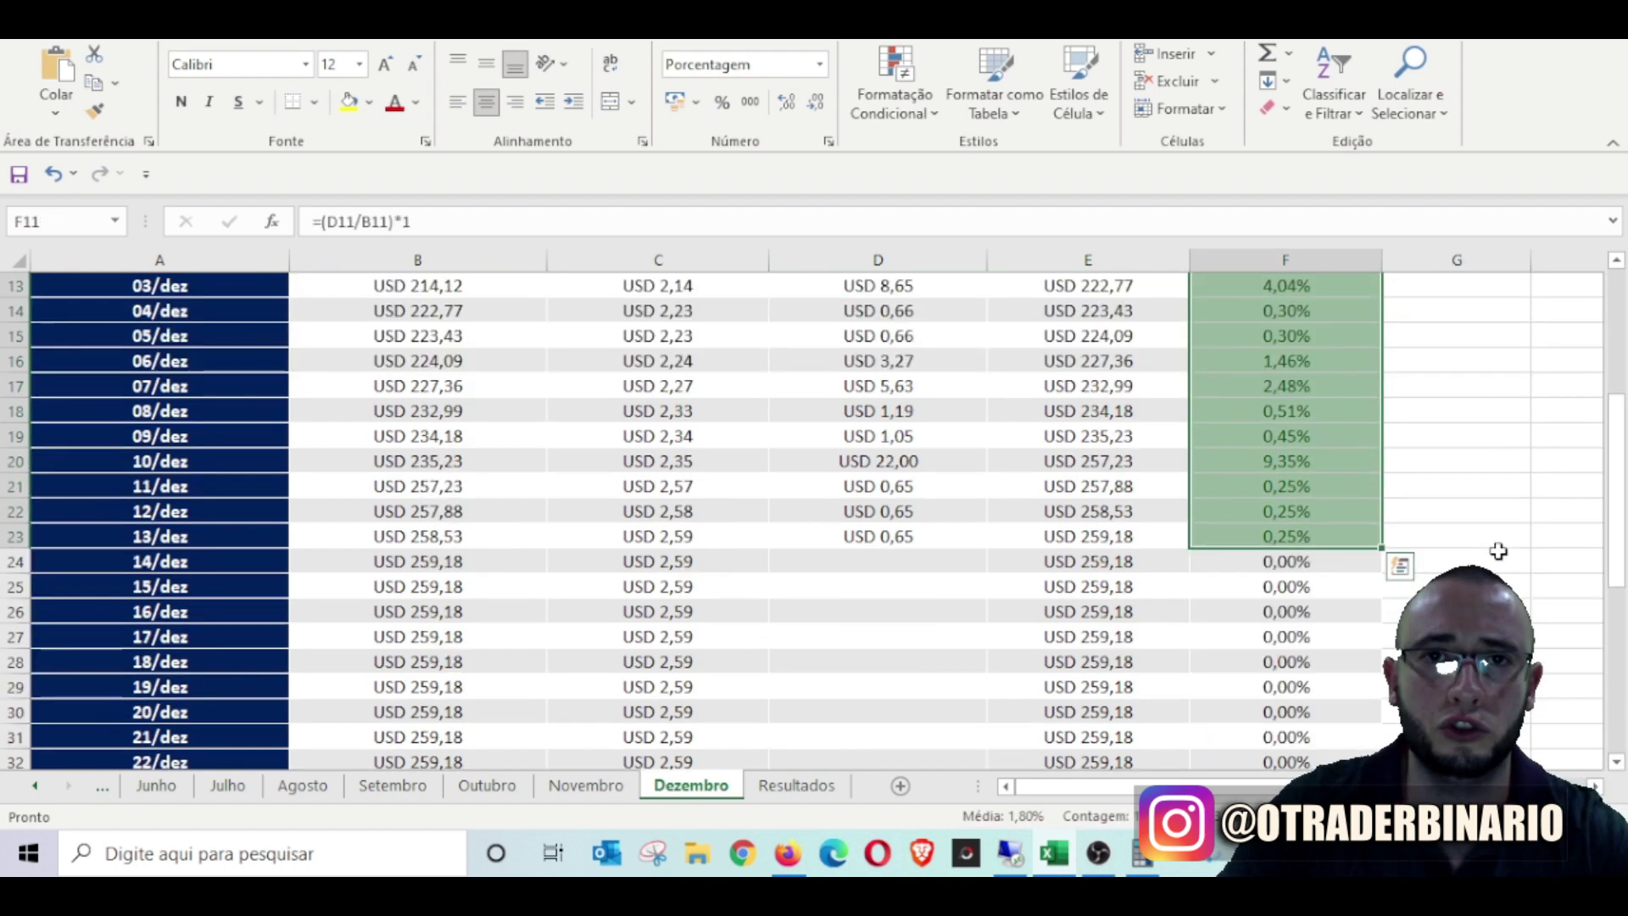
pyautogui.click(1450, 467)
pyautogui.scroll(4, 1458, 475)
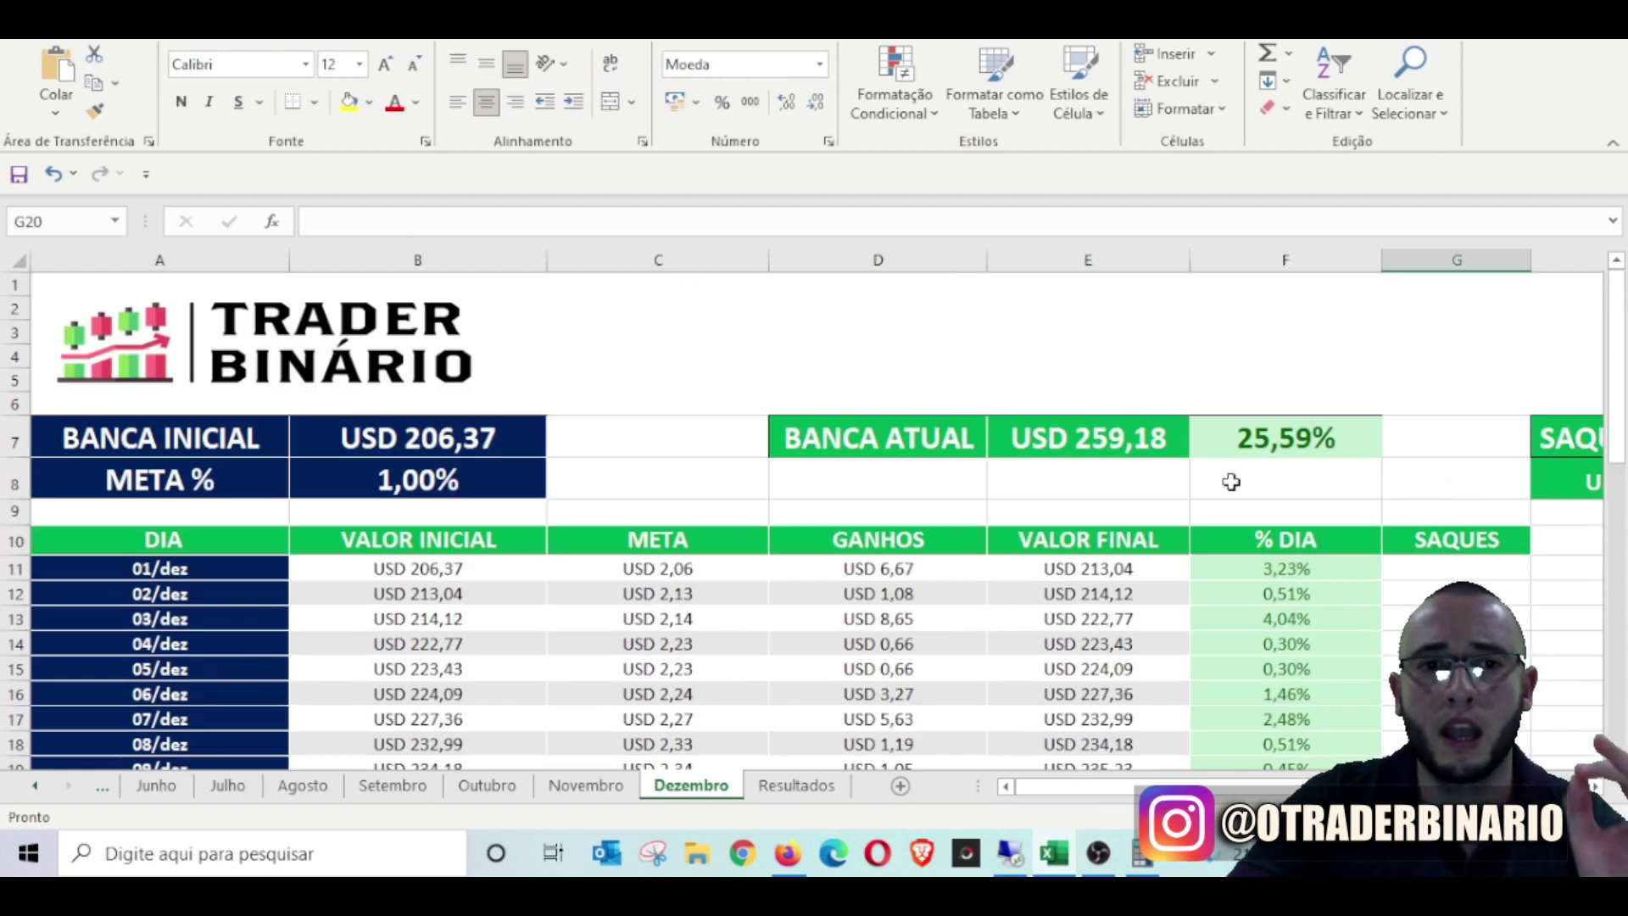
pyautogui.scroll(-2, 702, 629)
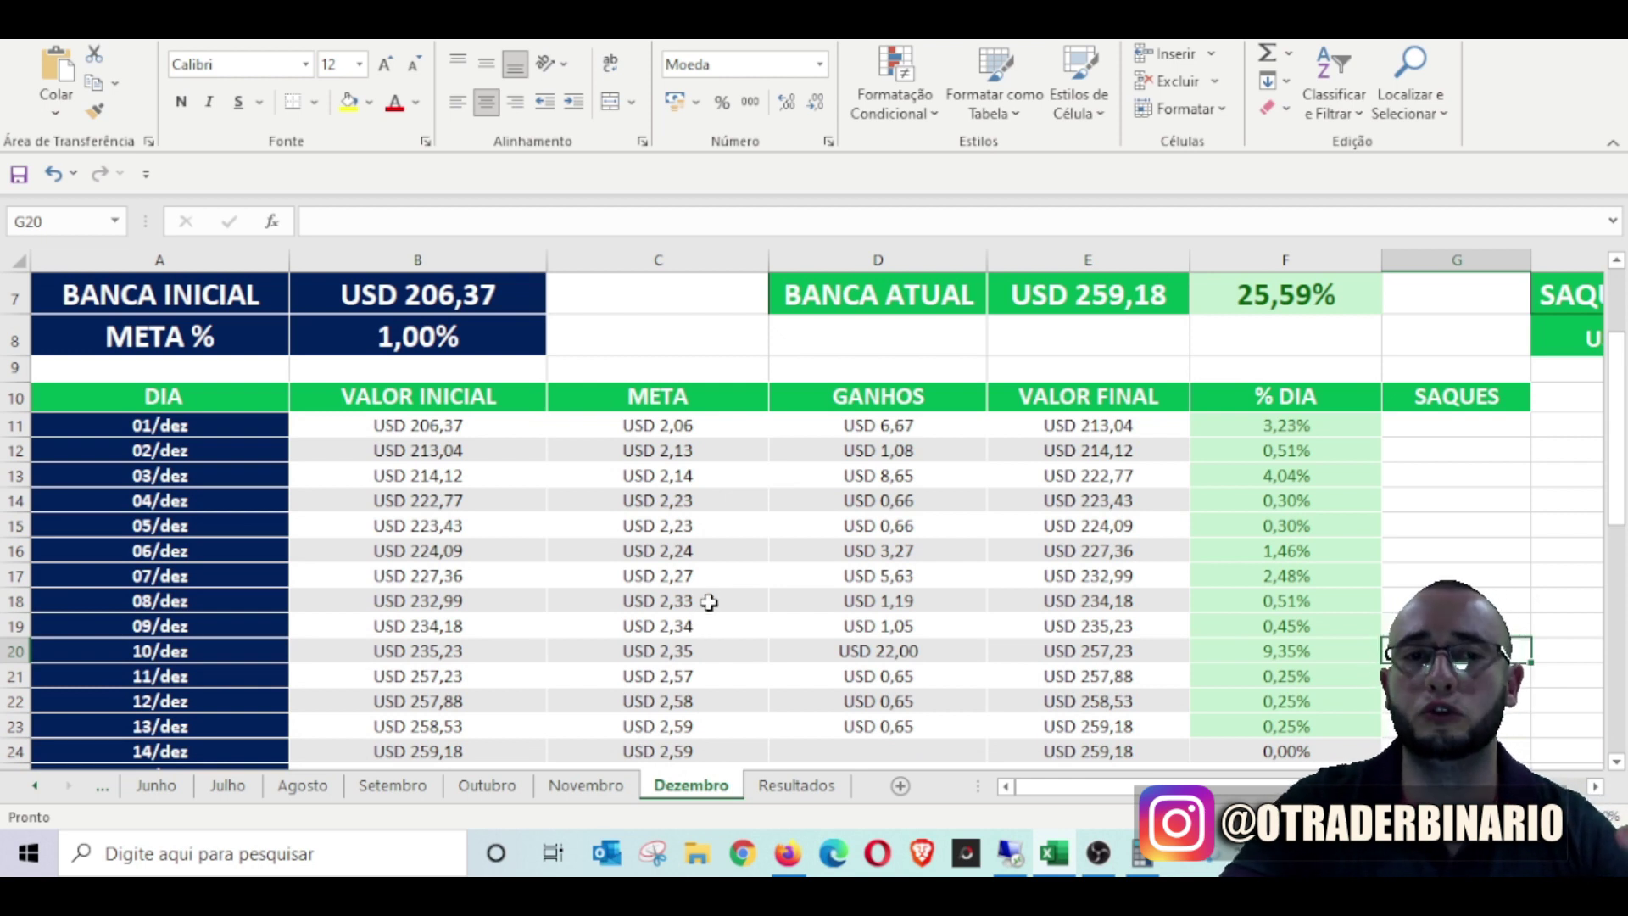
pyautogui.scroll(-2, 709, 601)
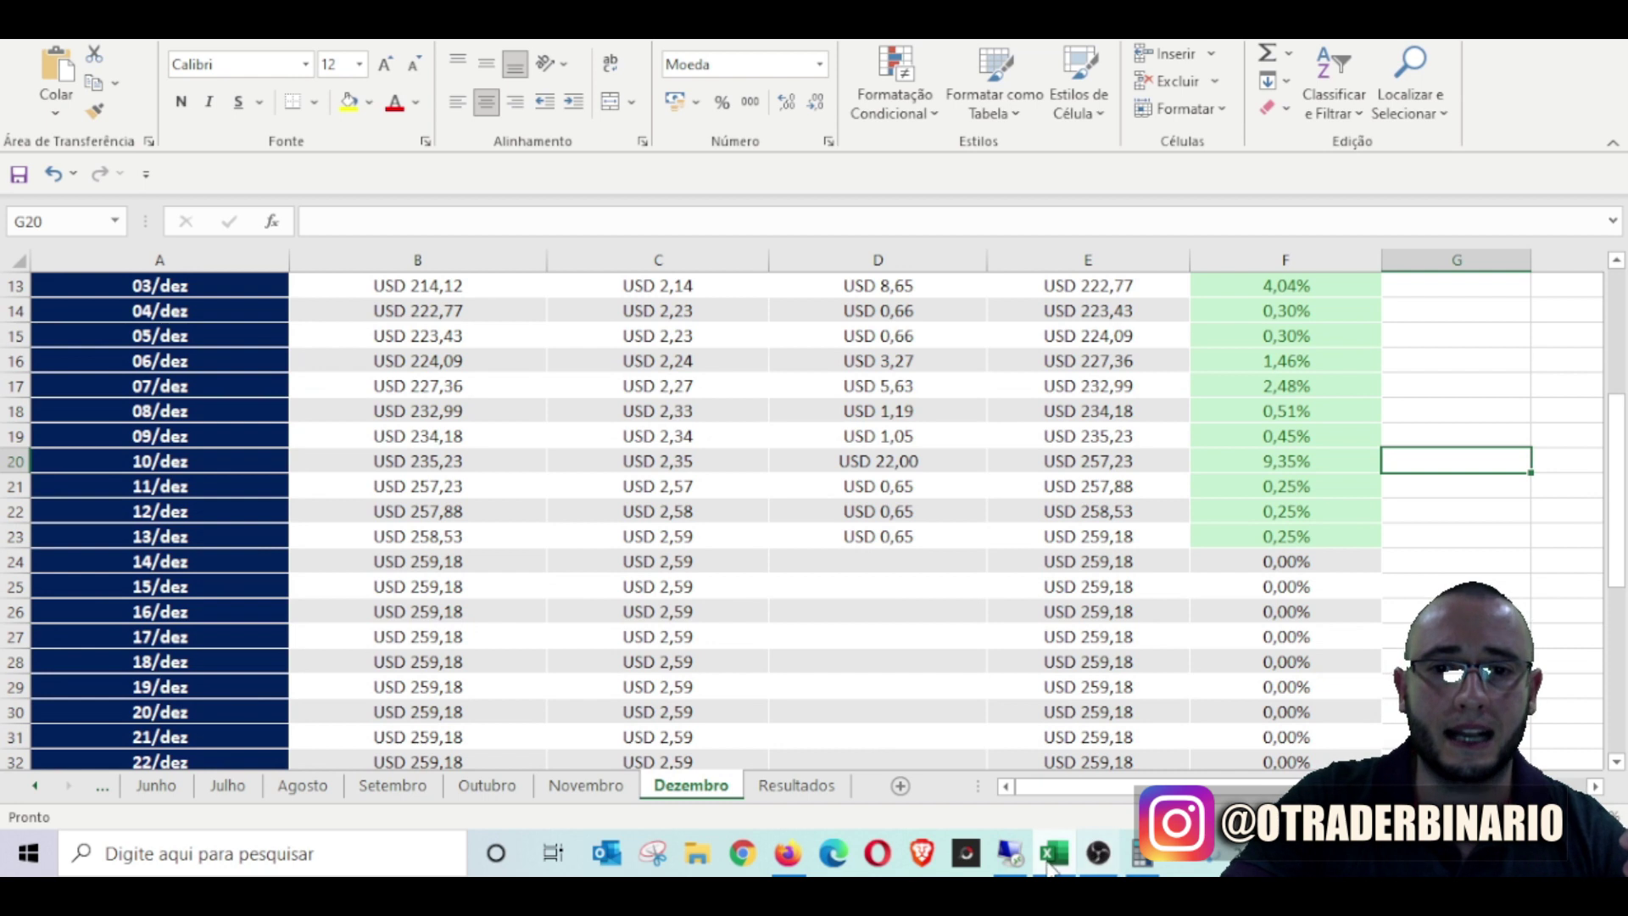
# - Switch to the remote desktop, open the Bancas note in Notepad and point out the Banca de Alunos balance and per-entry value
pyautogui.click(1010, 853)
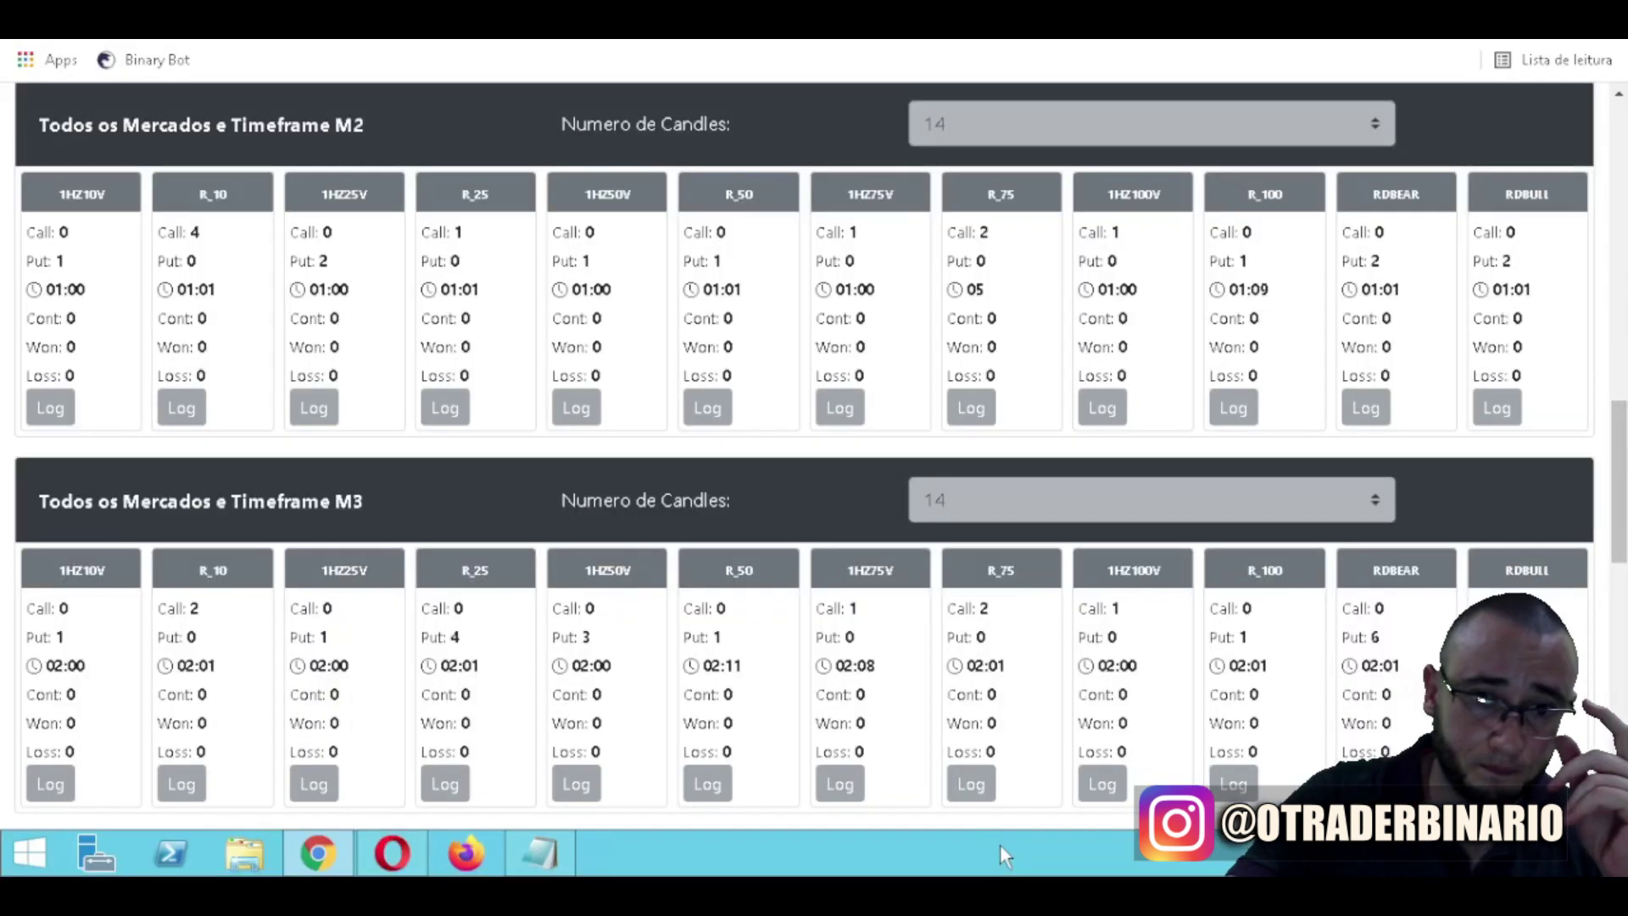
pyautogui.click(559, 864)
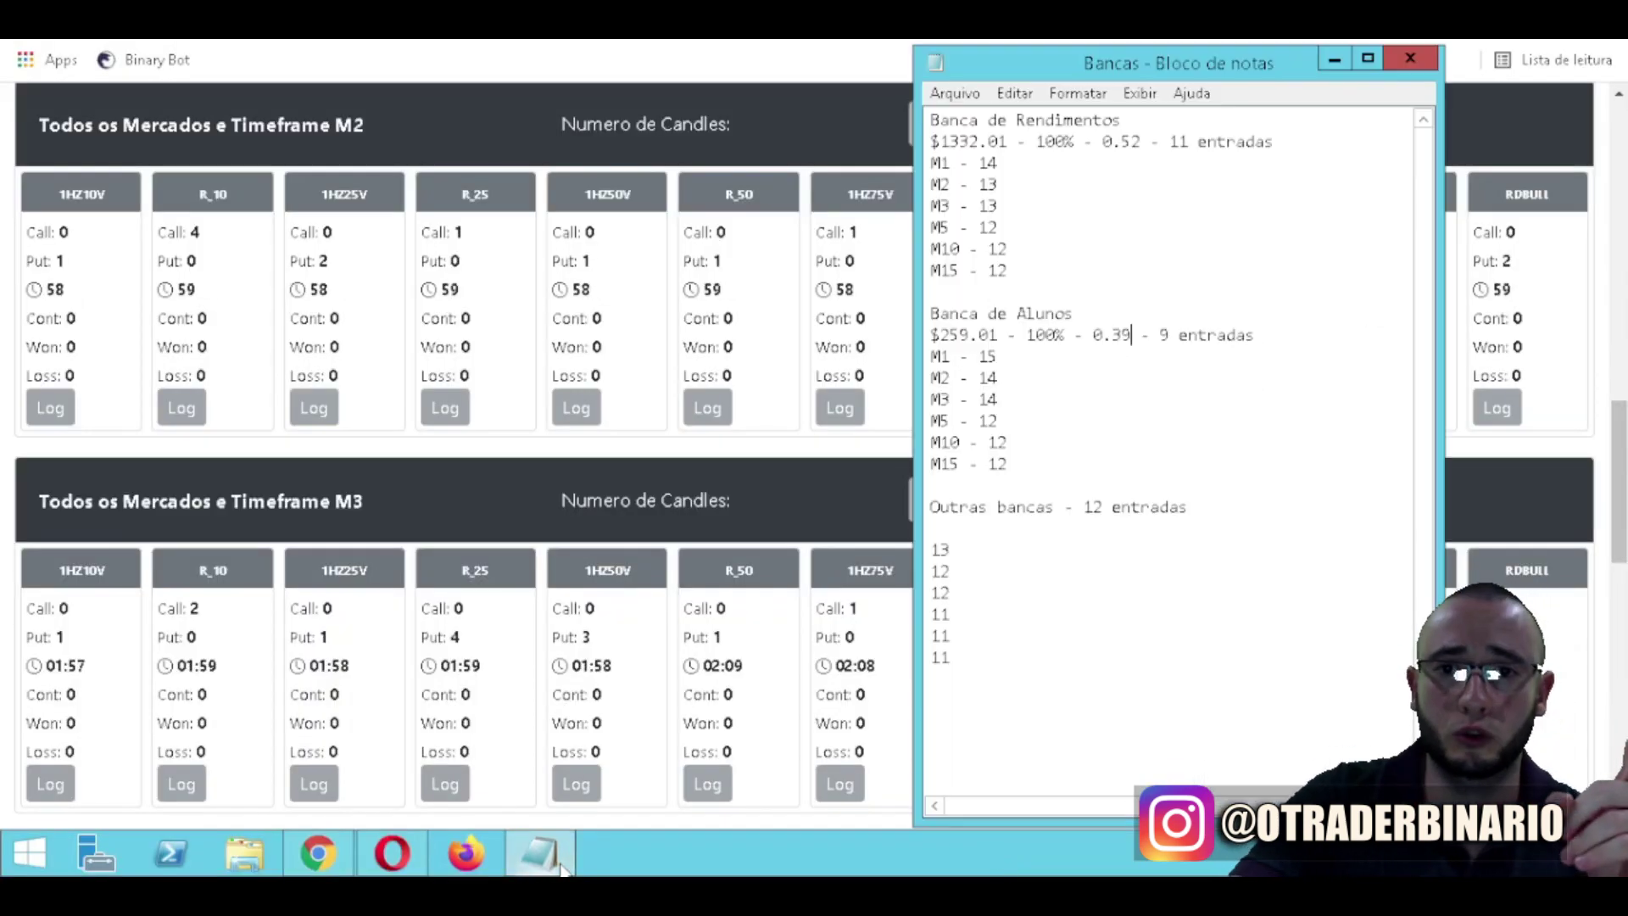
pyautogui.click(969, 335)
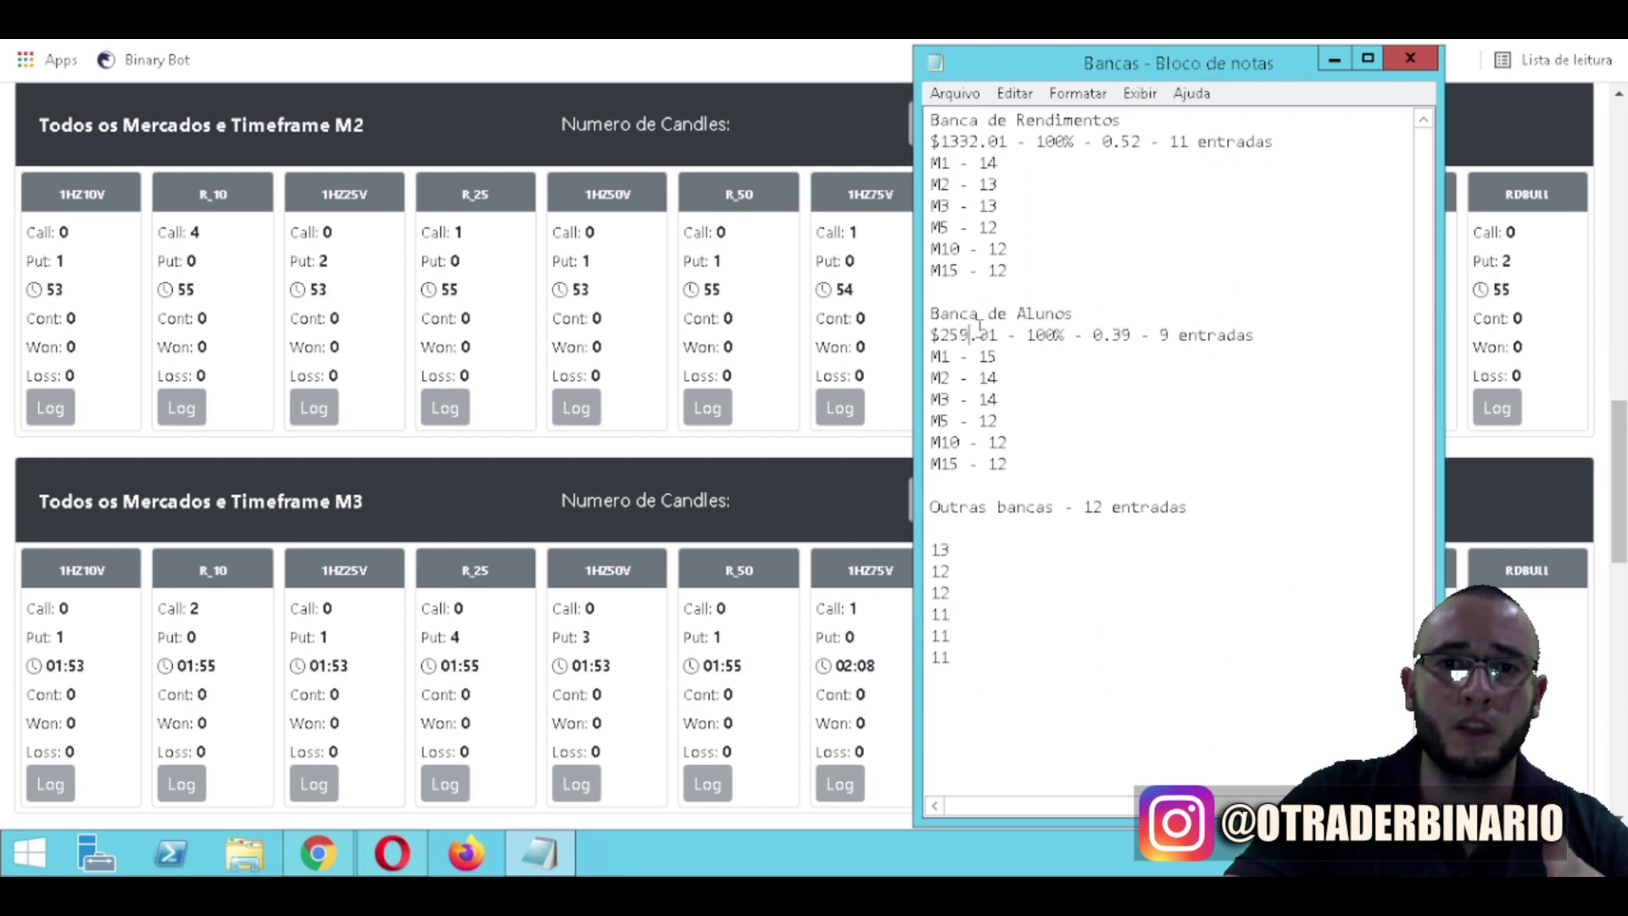
pyautogui.click(1121, 336)
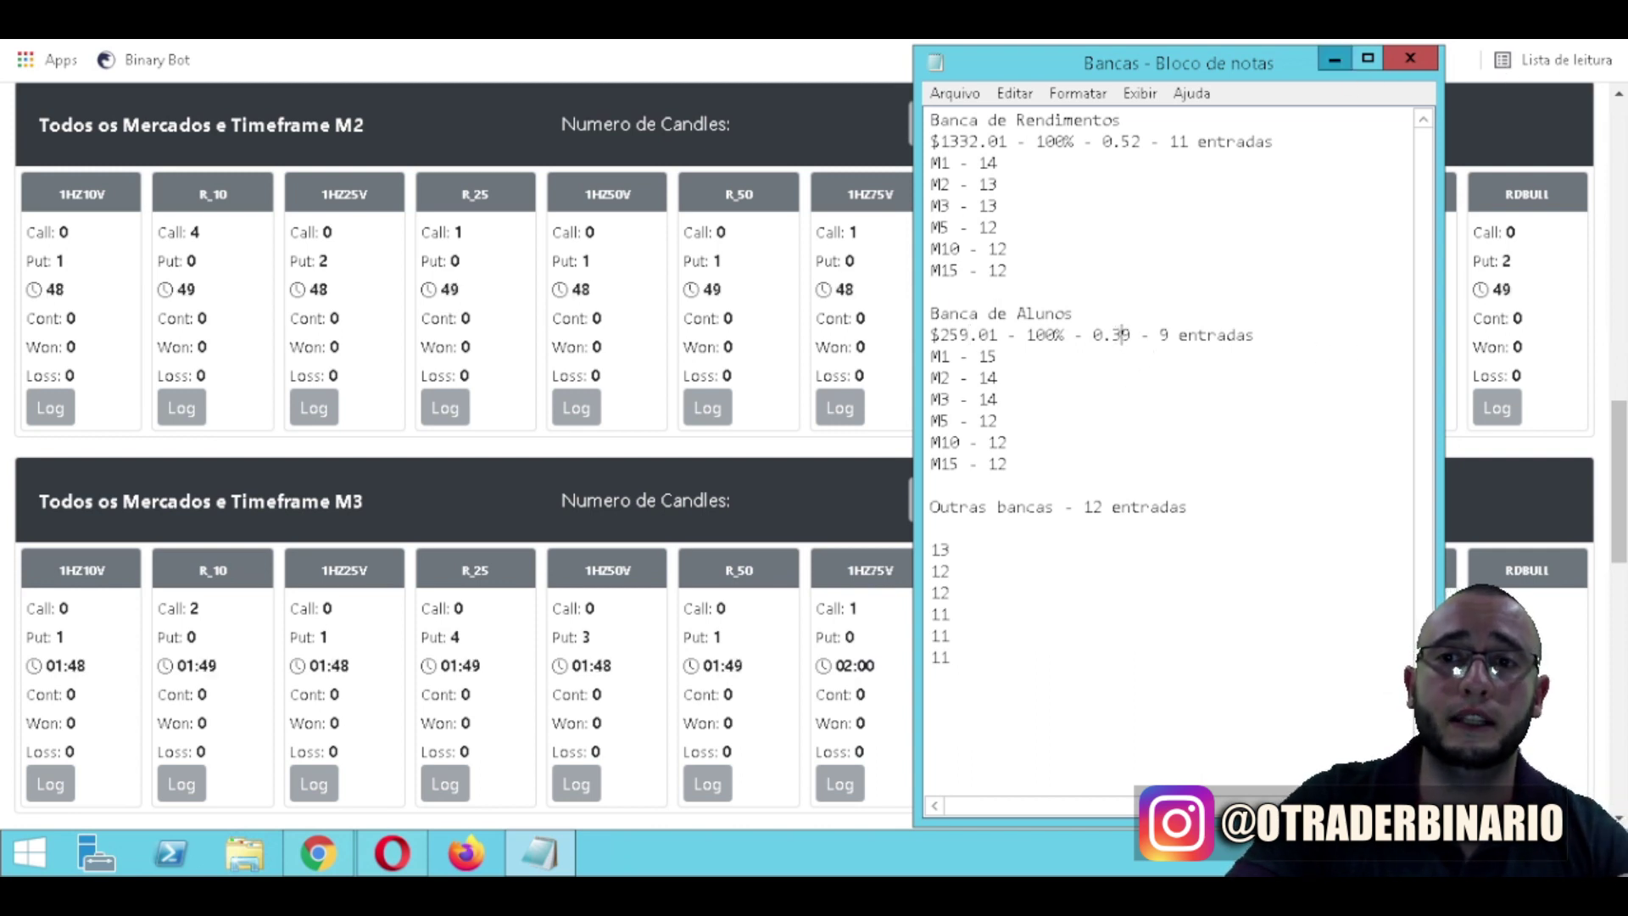
# - Check the student robot's settings against the note, highlighting the divisor's approximate value and the fixed stake value
pyautogui.click(1334, 60)
pyautogui.moveTo(1621, 549); pyautogui.dragTo(1622, 327)
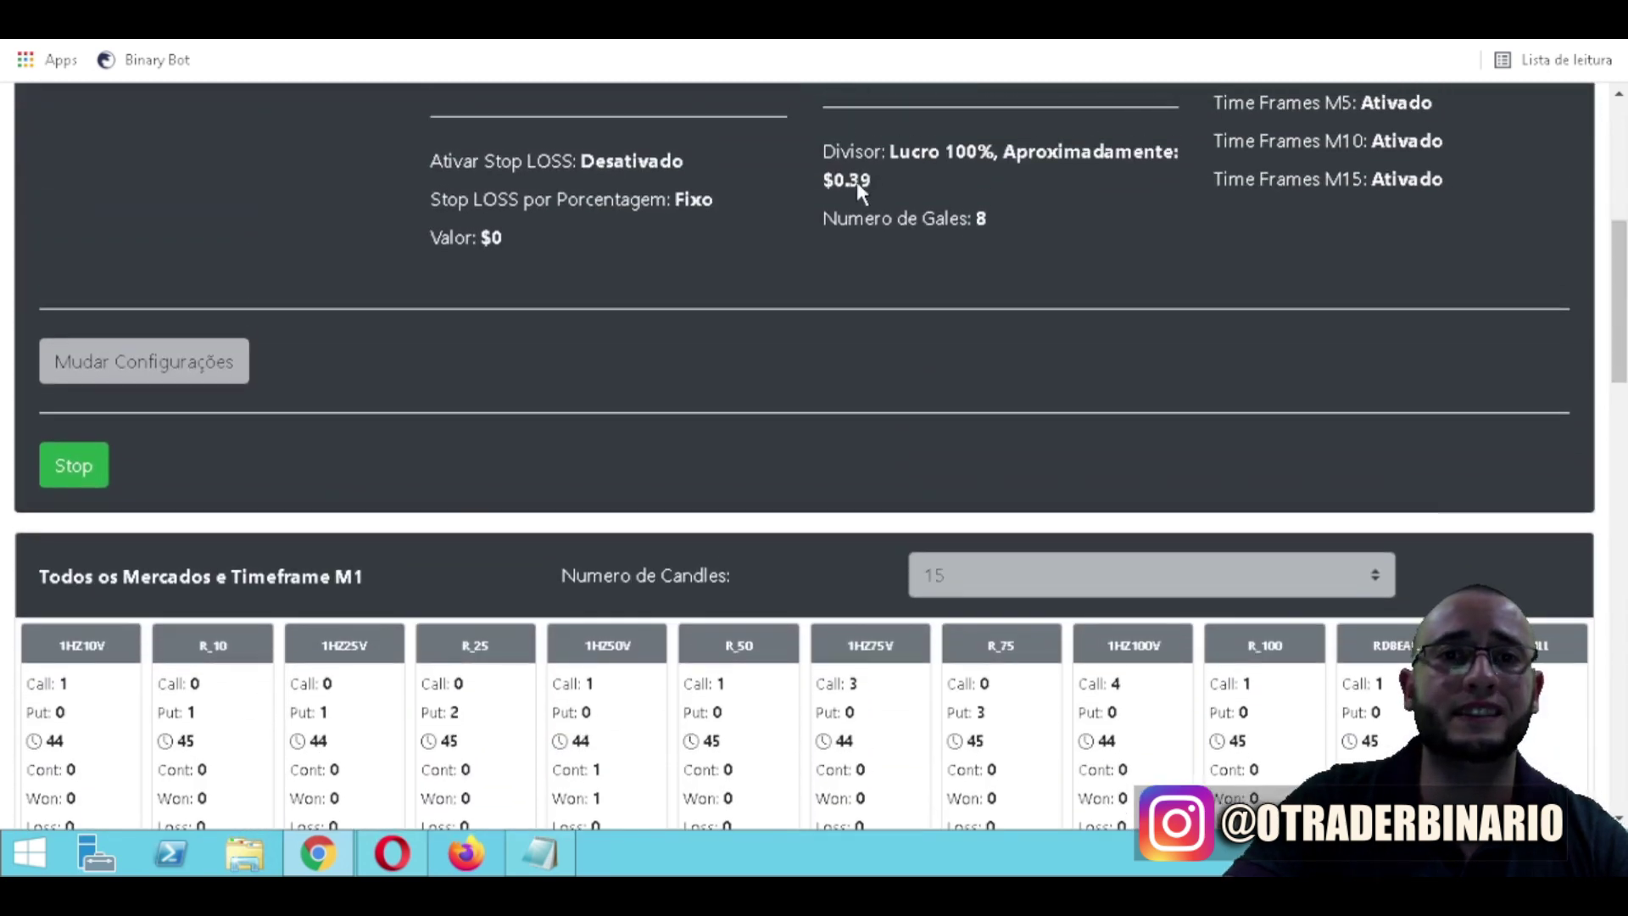
pyautogui.moveTo(843, 182); pyautogui.dragTo(802, 175)
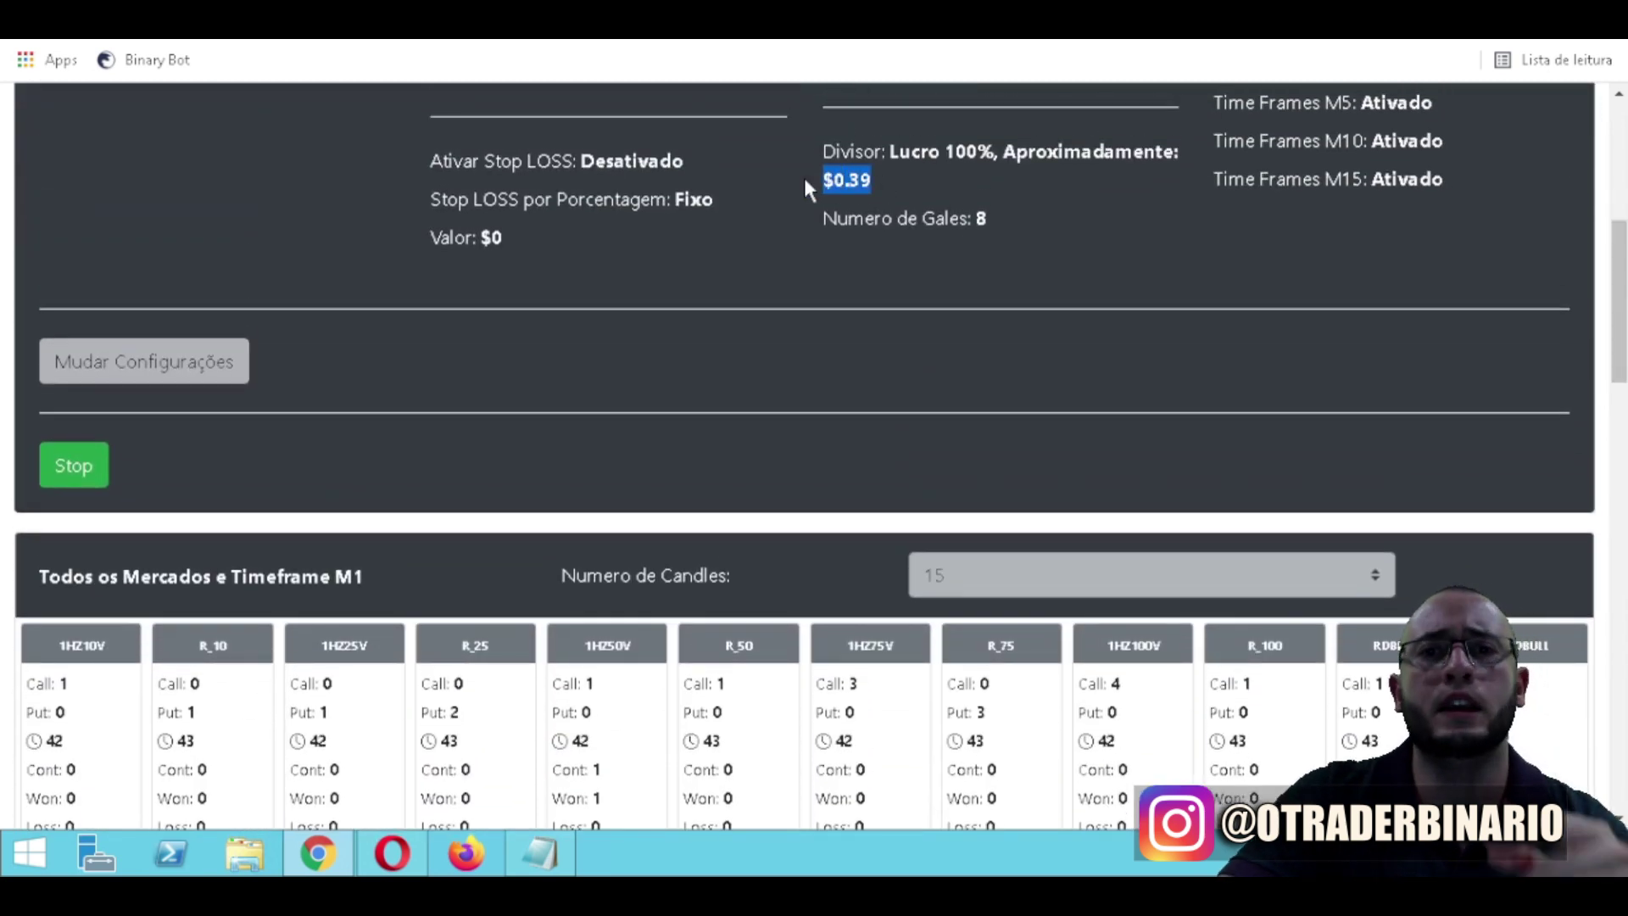
pyautogui.scroll(1, 847, 328)
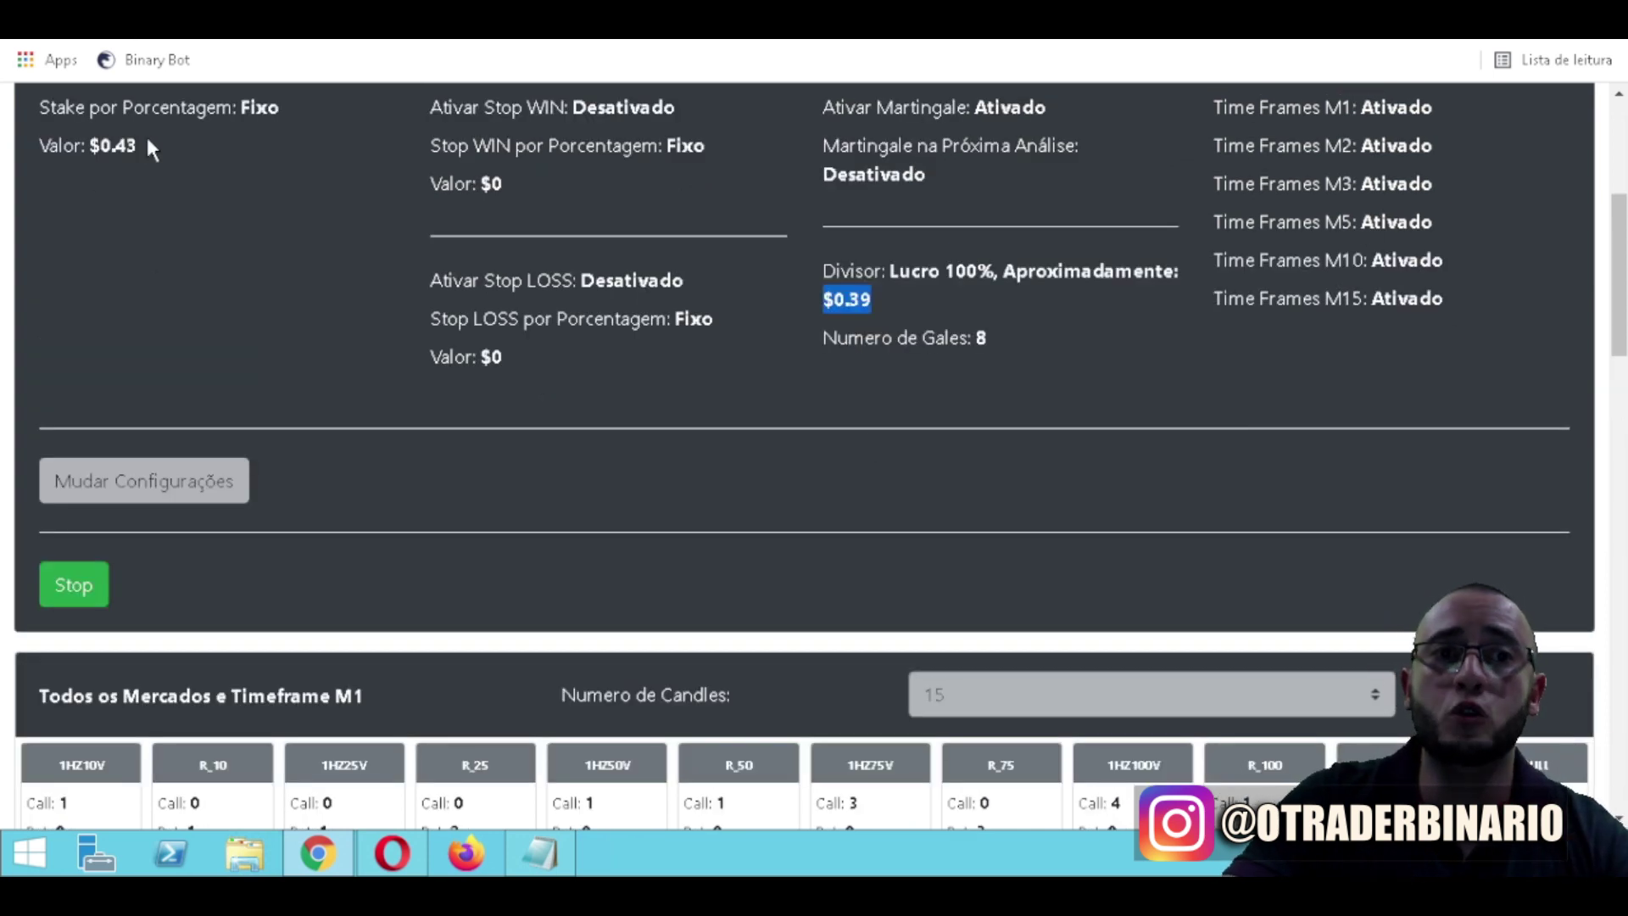
pyautogui.moveTo(136, 146); pyautogui.dragTo(114, 147)
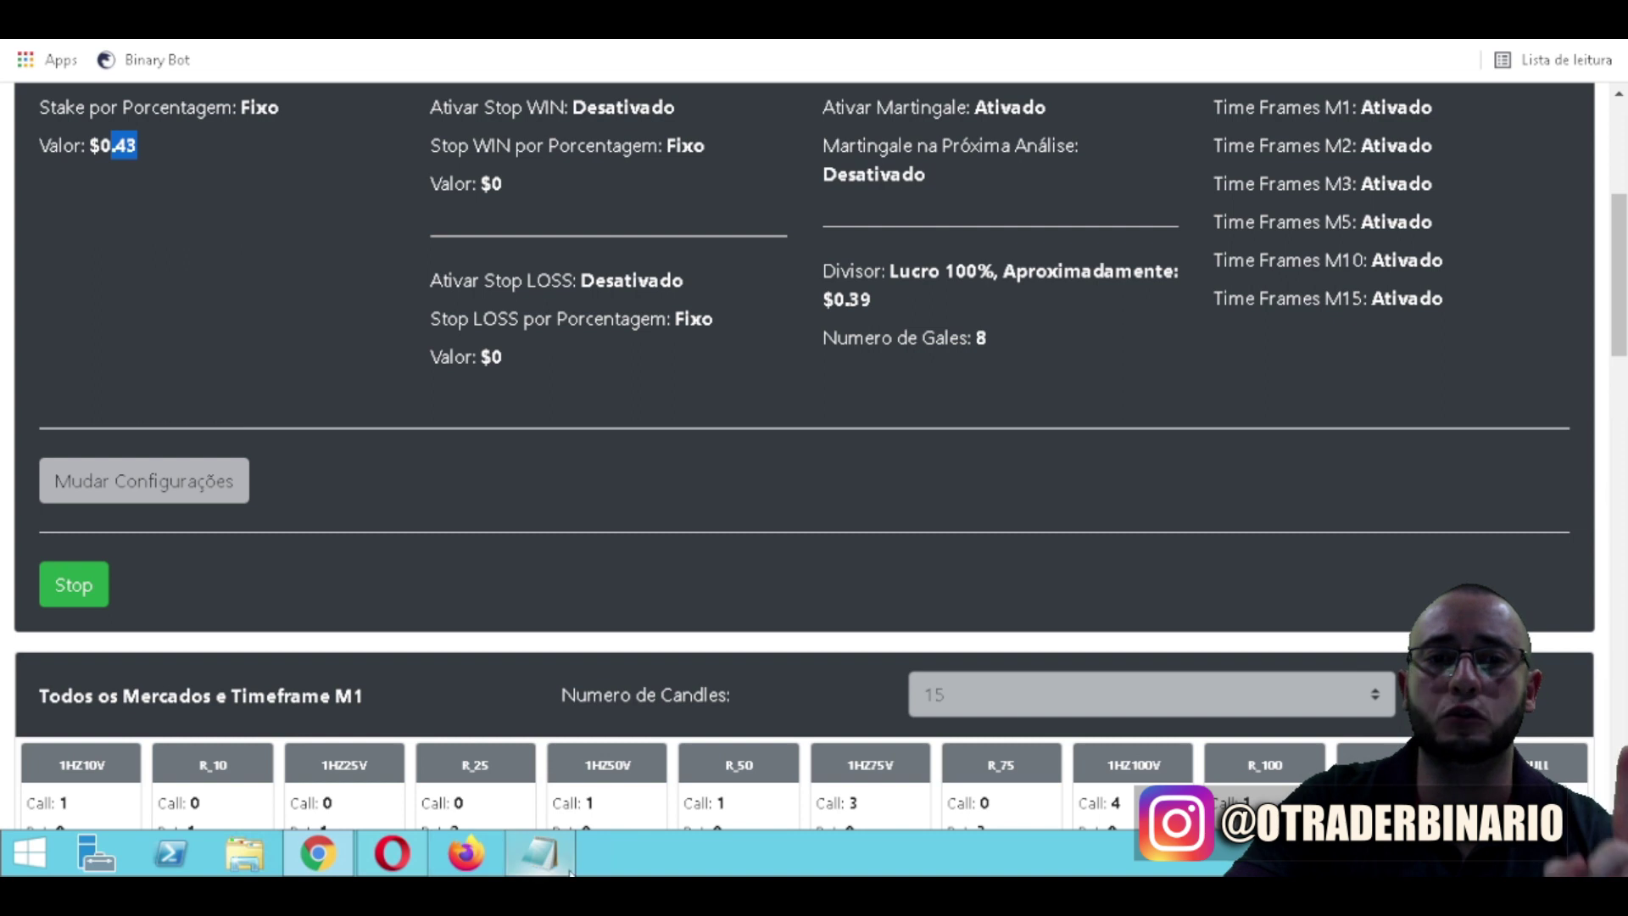
# - Change the per-entry value on the Banca de Alunos line of the Bancas note to 0.43
pyautogui.click(539, 852)
pyautogui.doubleClick(1121, 337)
pyautogui.write('43 - 9 entradas')
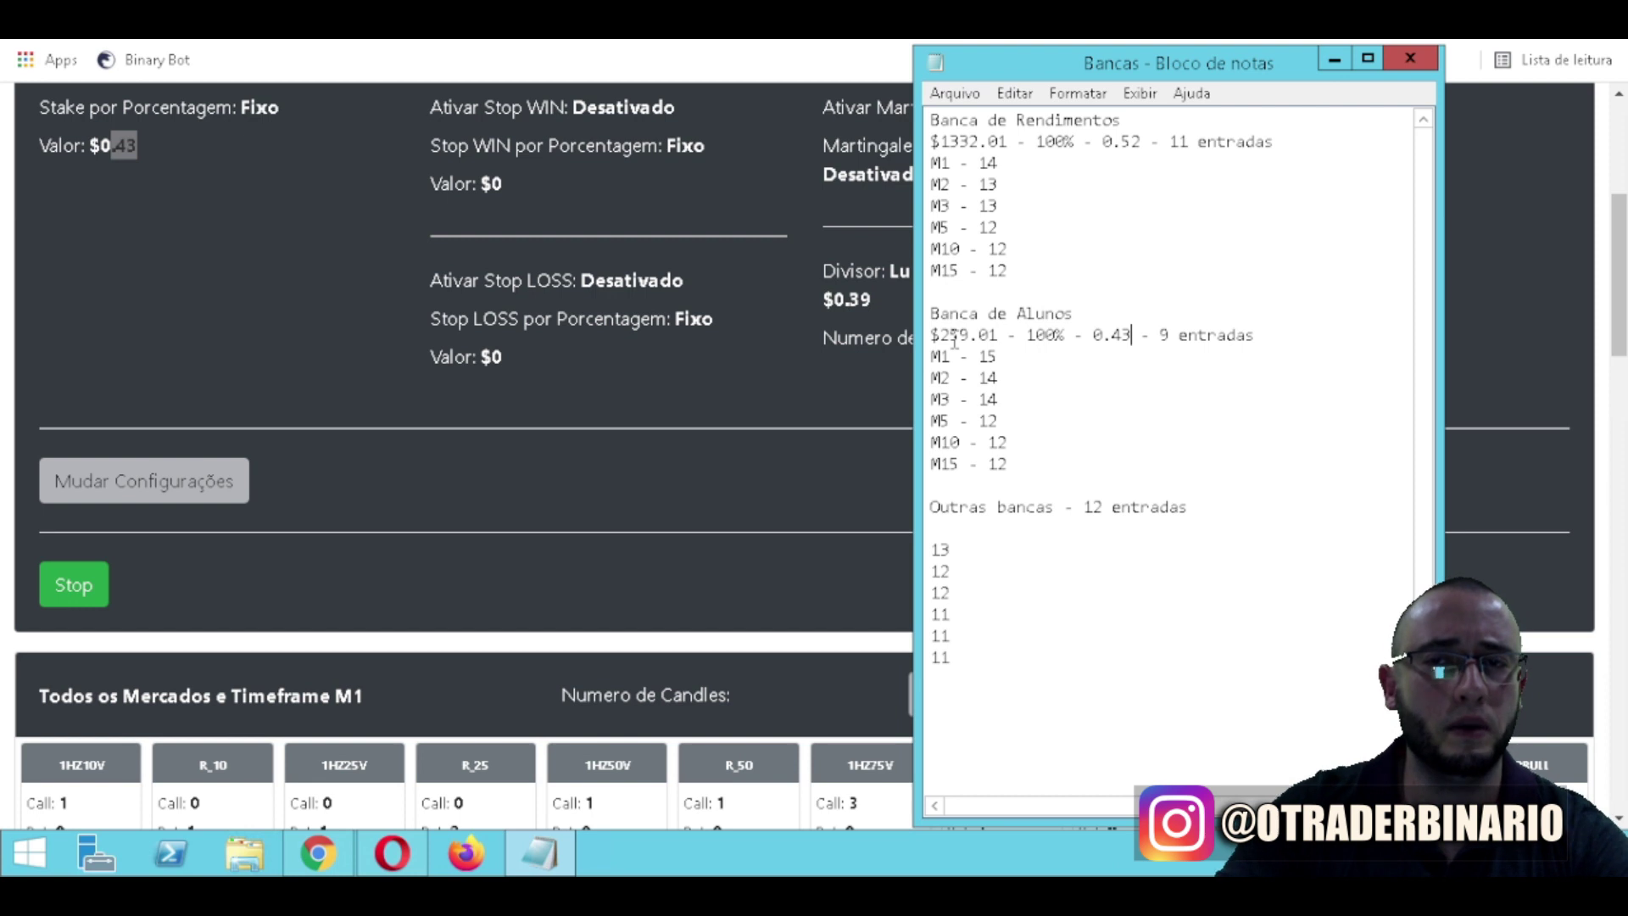
pyautogui.click(1334, 61)
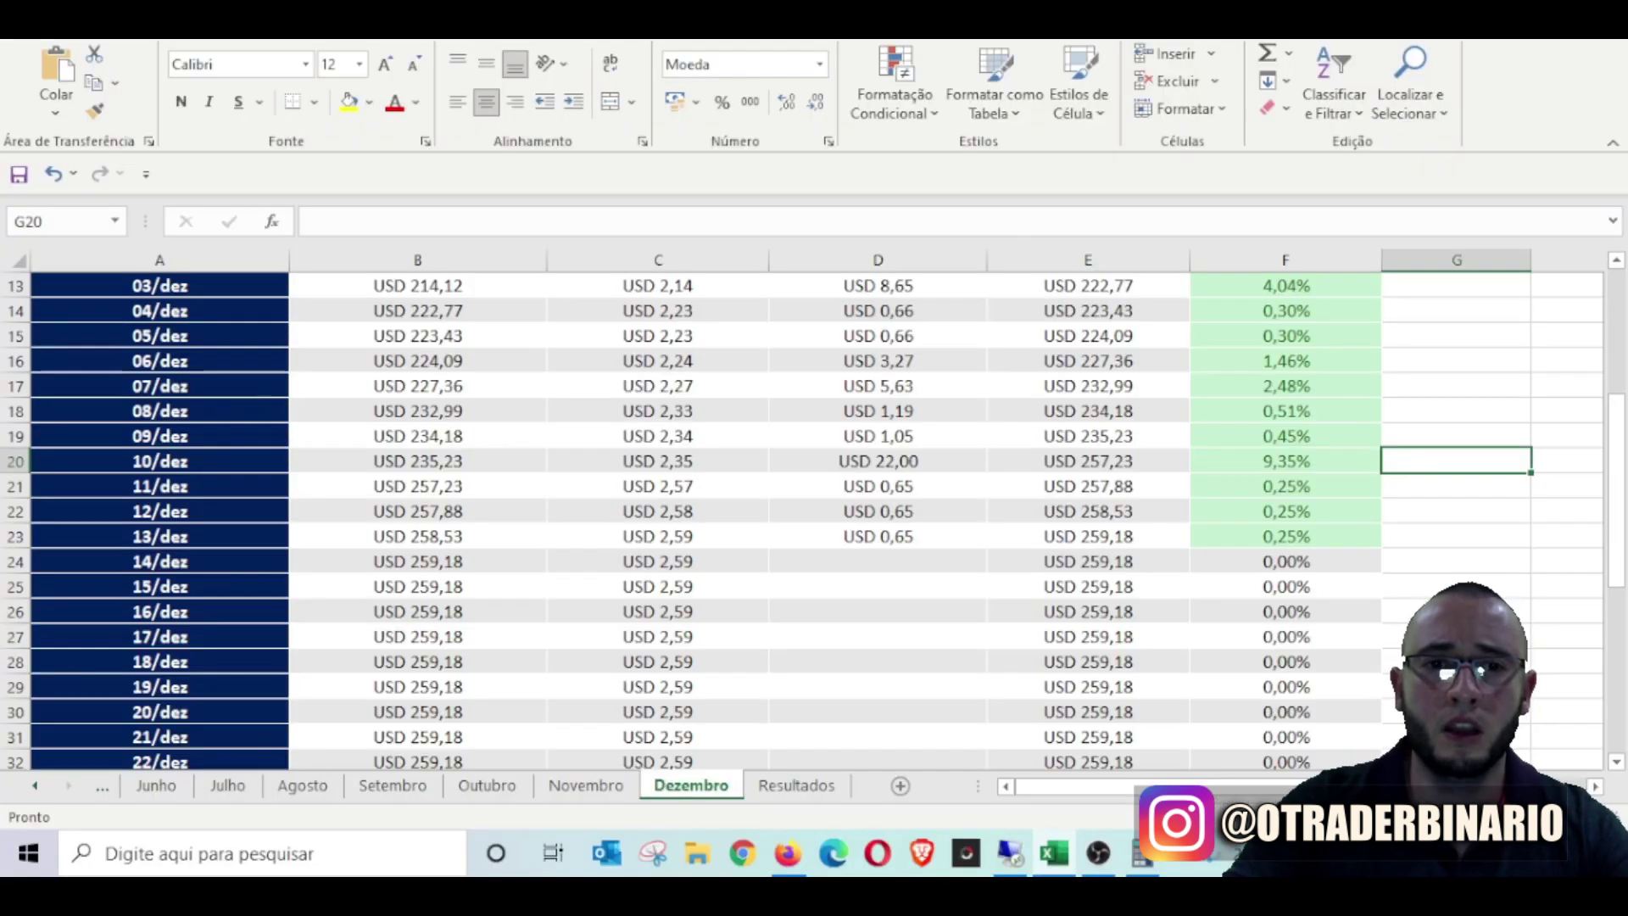
# - In the spreadsheet's Calculadora Plataforma ABR sheet, check the initial stake and the 100% total for 8 gales
pyautogui.moveTo(26, 787); pyautogui.dragTo(25, 787)
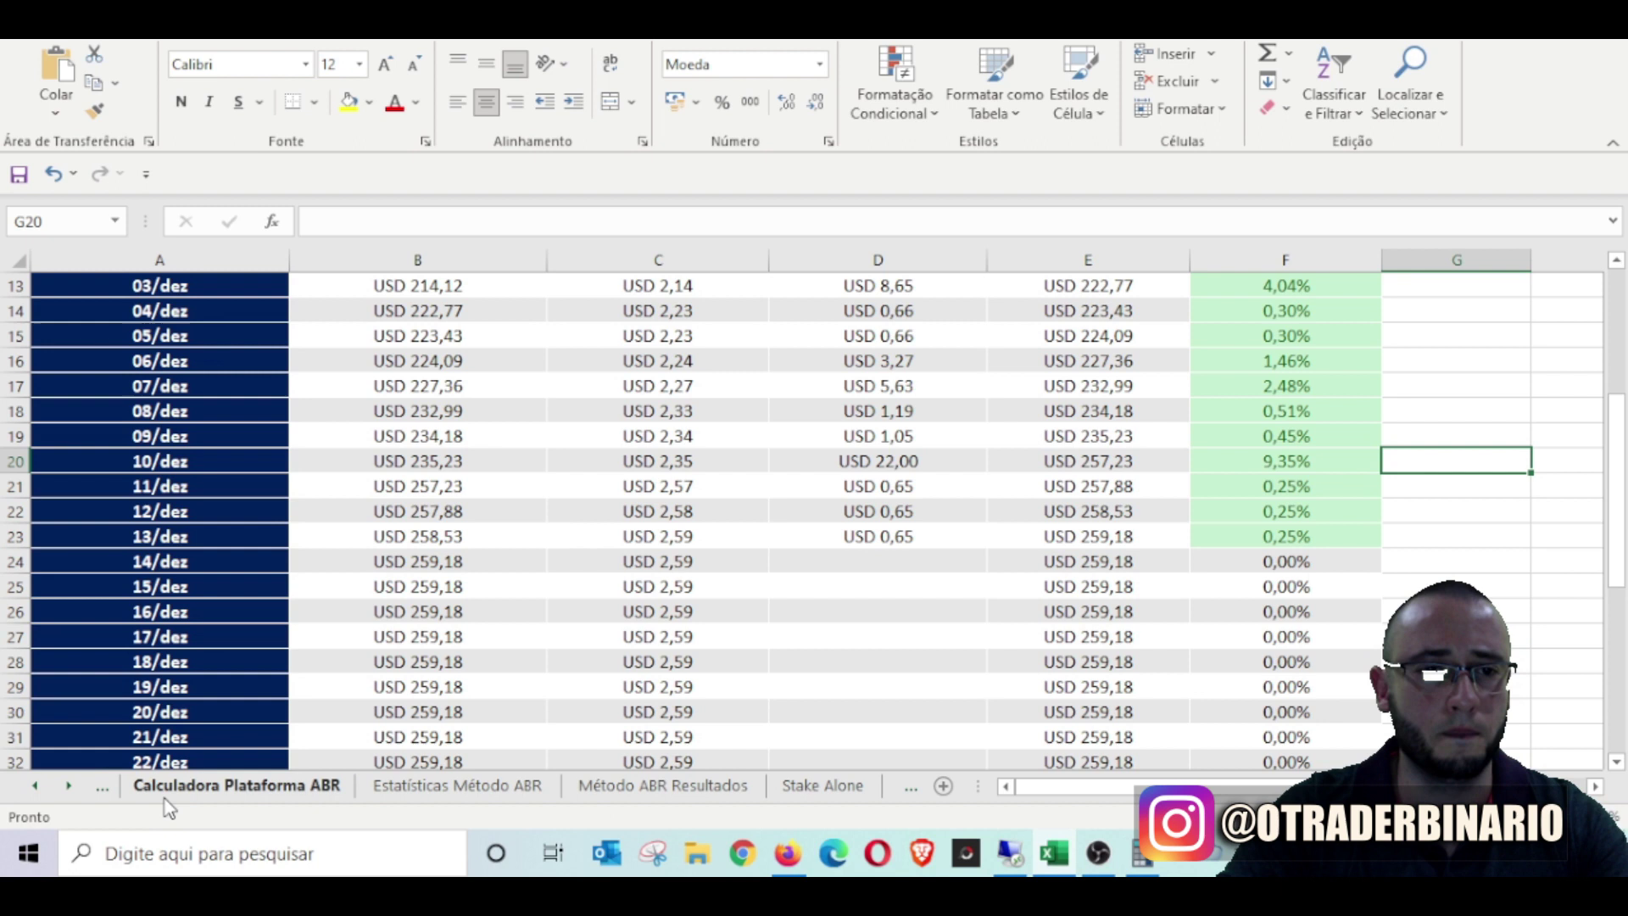
pyautogui.click(210, 789)
pyautogui.click(367, 423)
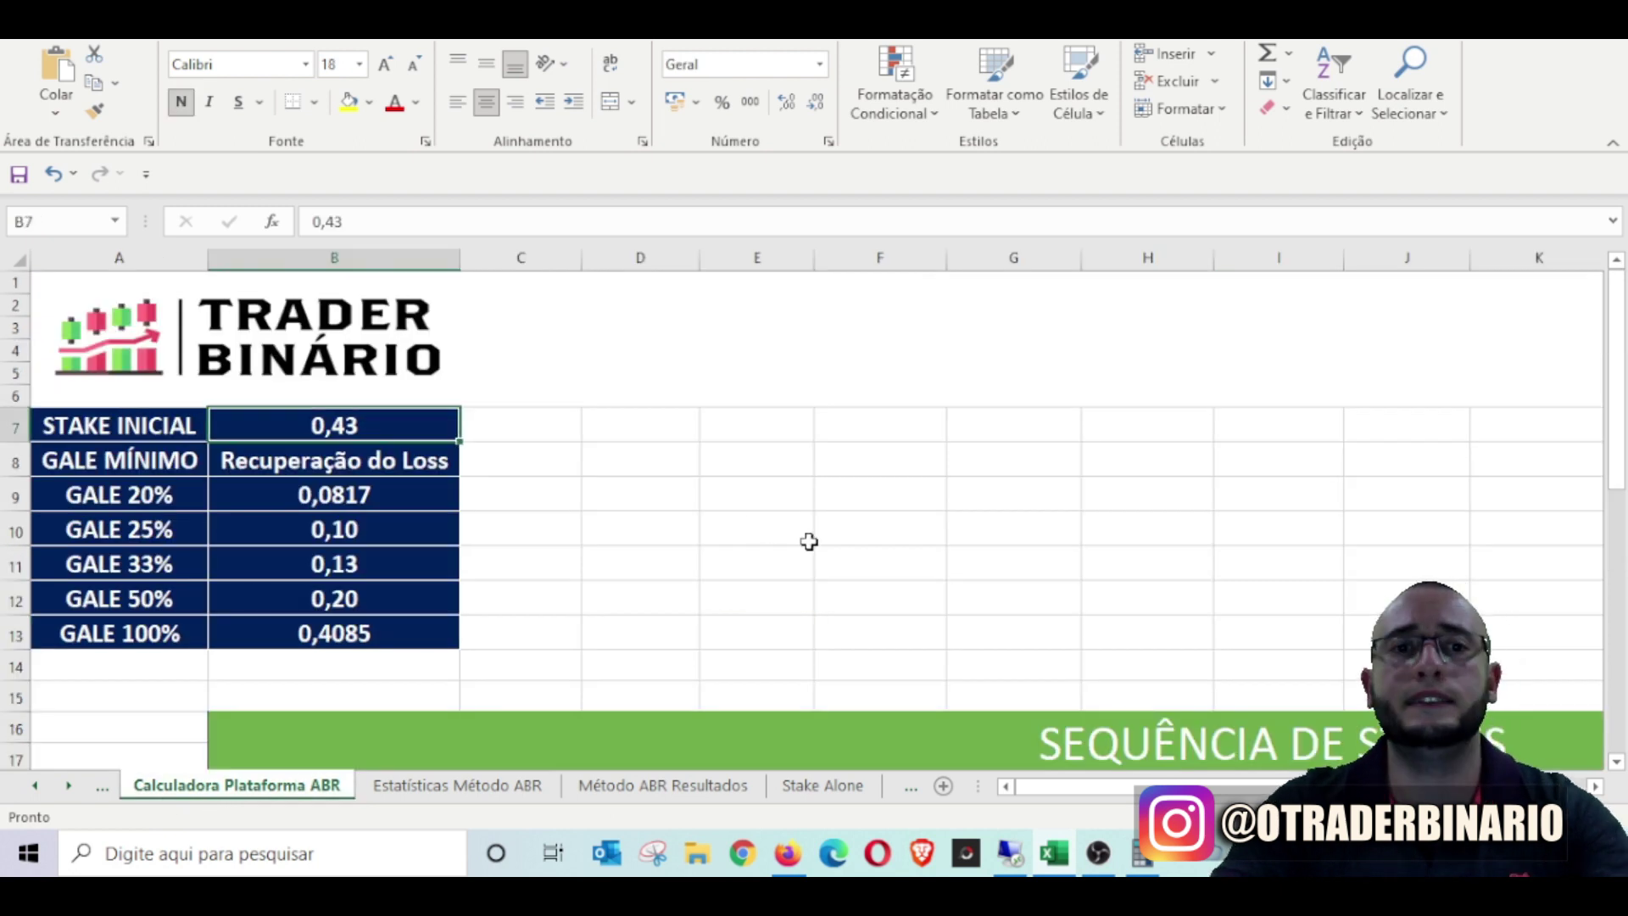
pyautogui.scroll(-7, 809, 540)
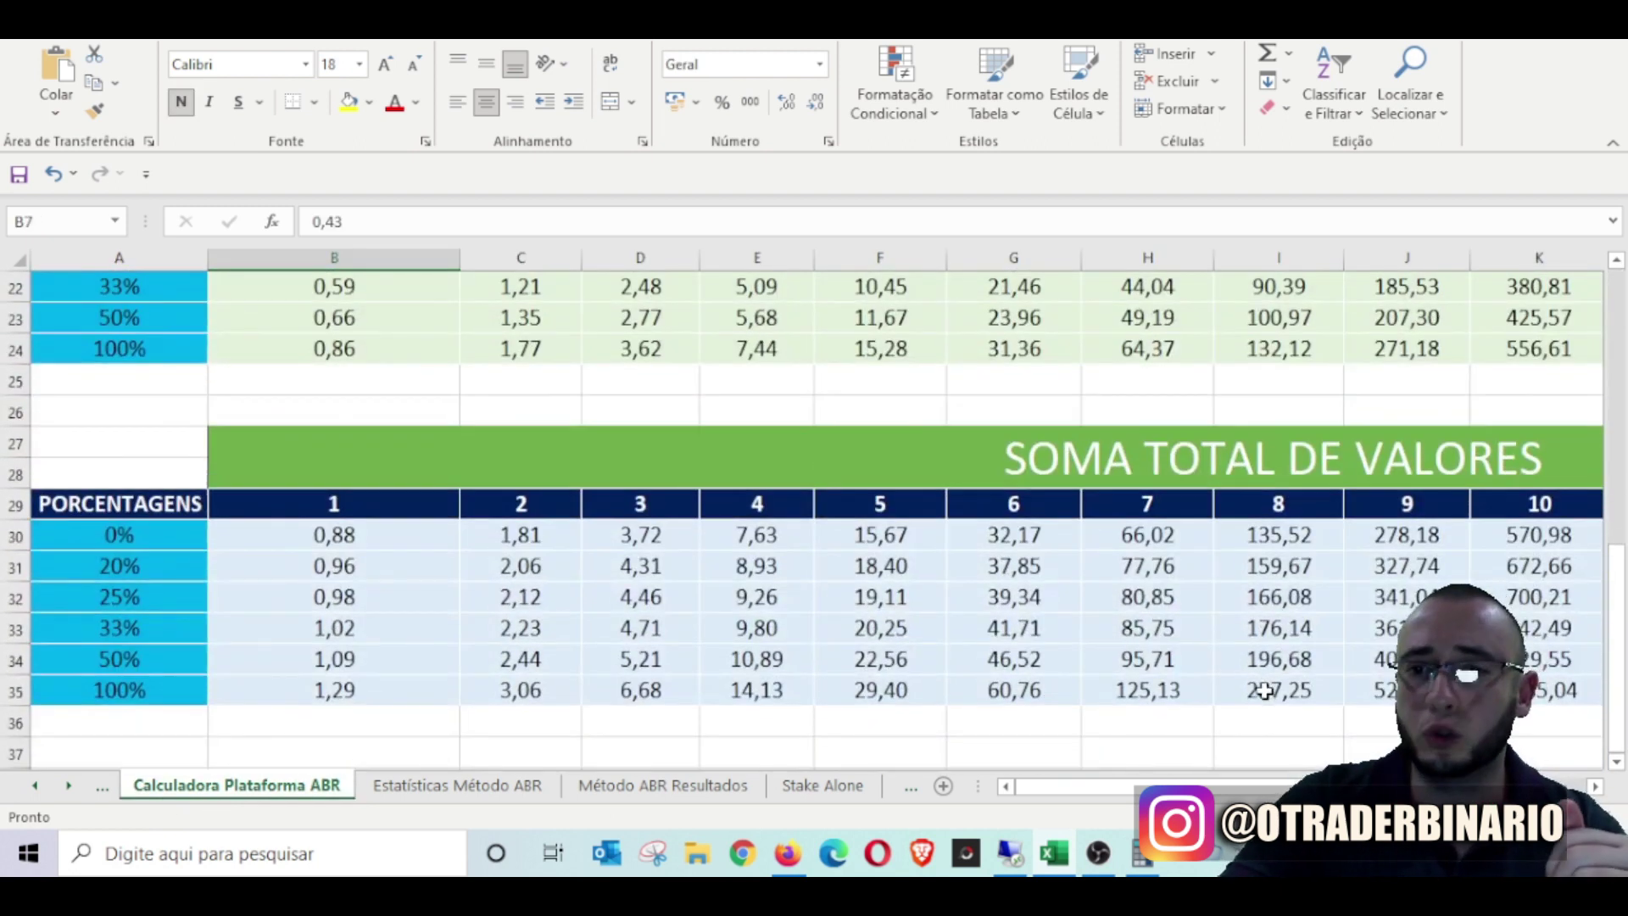
pyautogui.click(1264, 691)
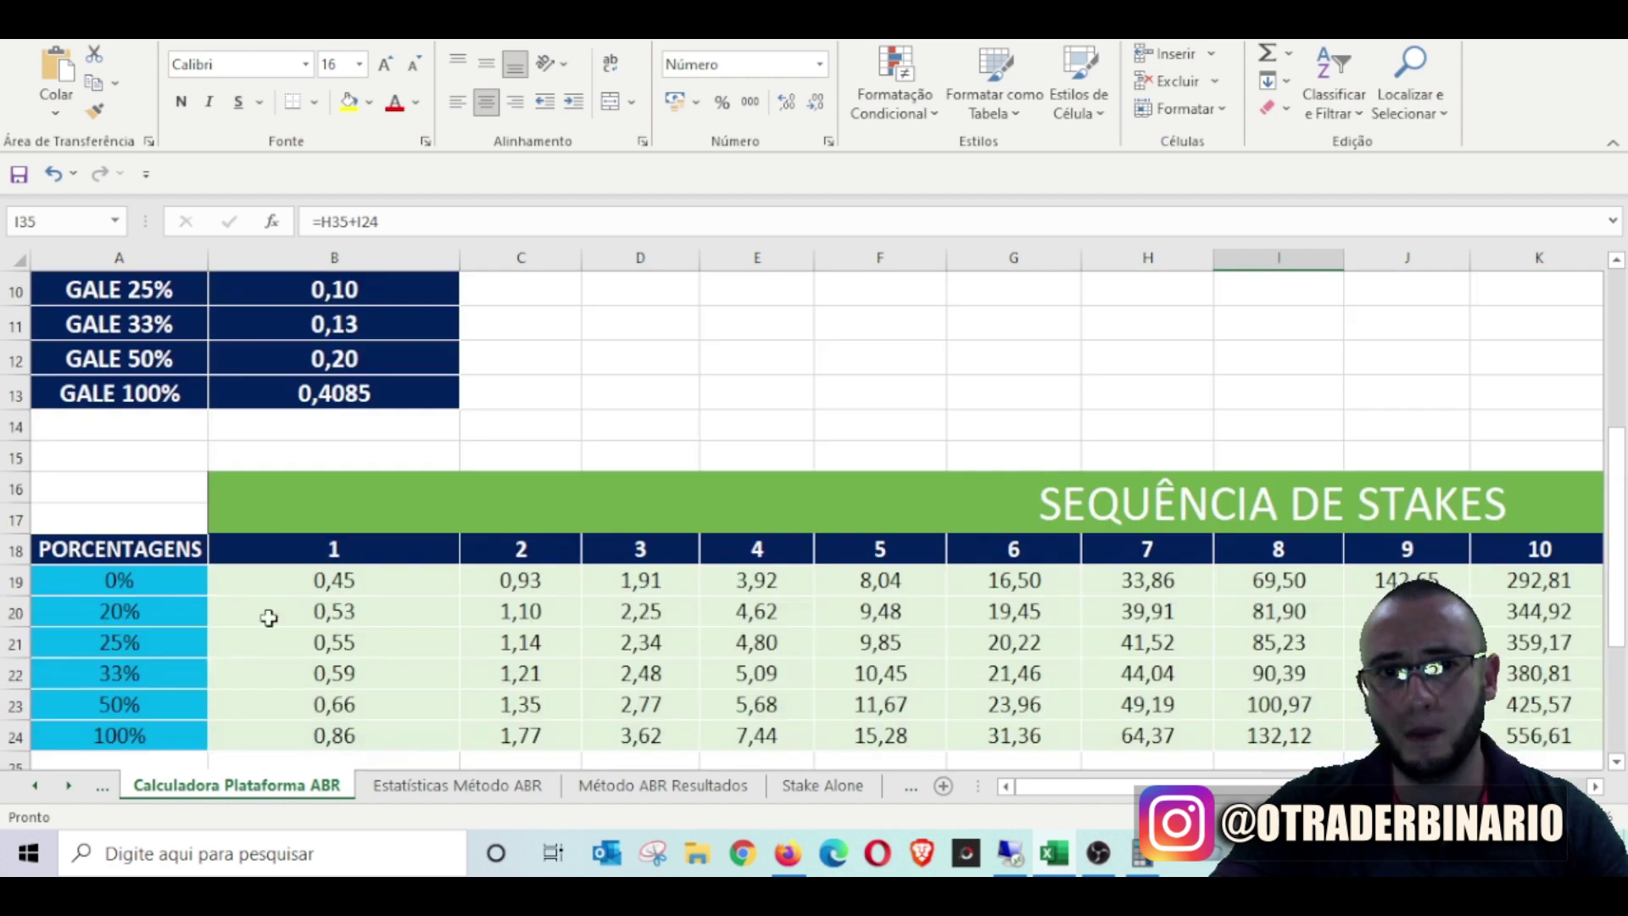
# - Set the STAKE INICIAL value in the calculator to 0,44
pyautogui.scroll(4, 265, 610)
pyautogui.scroll(3, 415, 399)
pyautogui.click(390, 424)
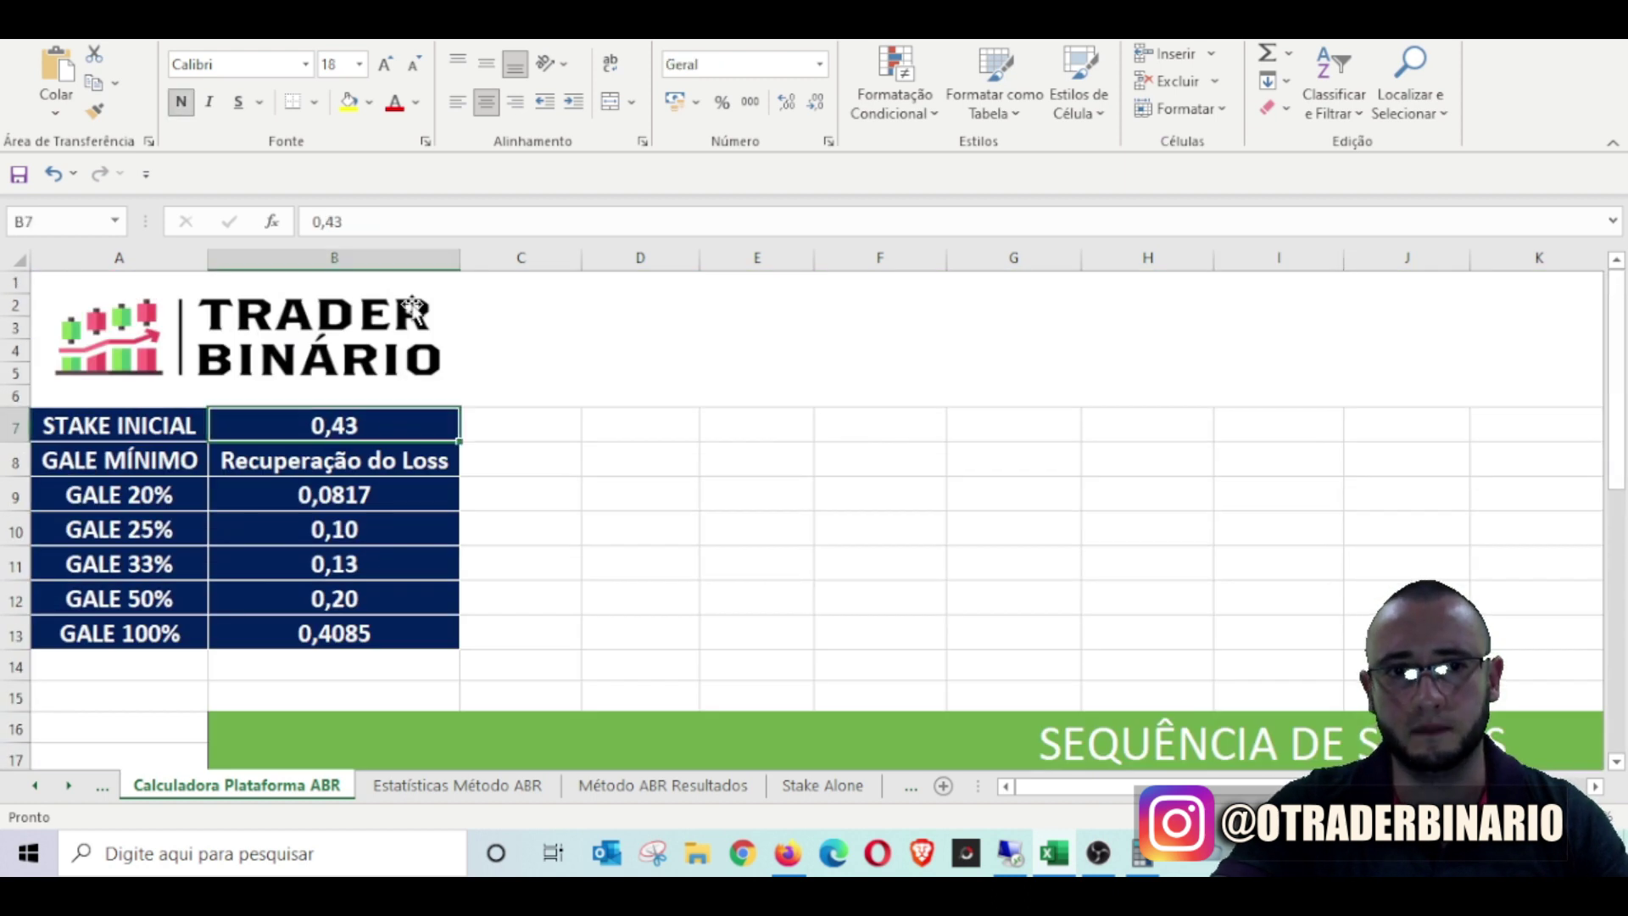
pyautogui.click(429, 215)
pyautogui.click(865, 553)
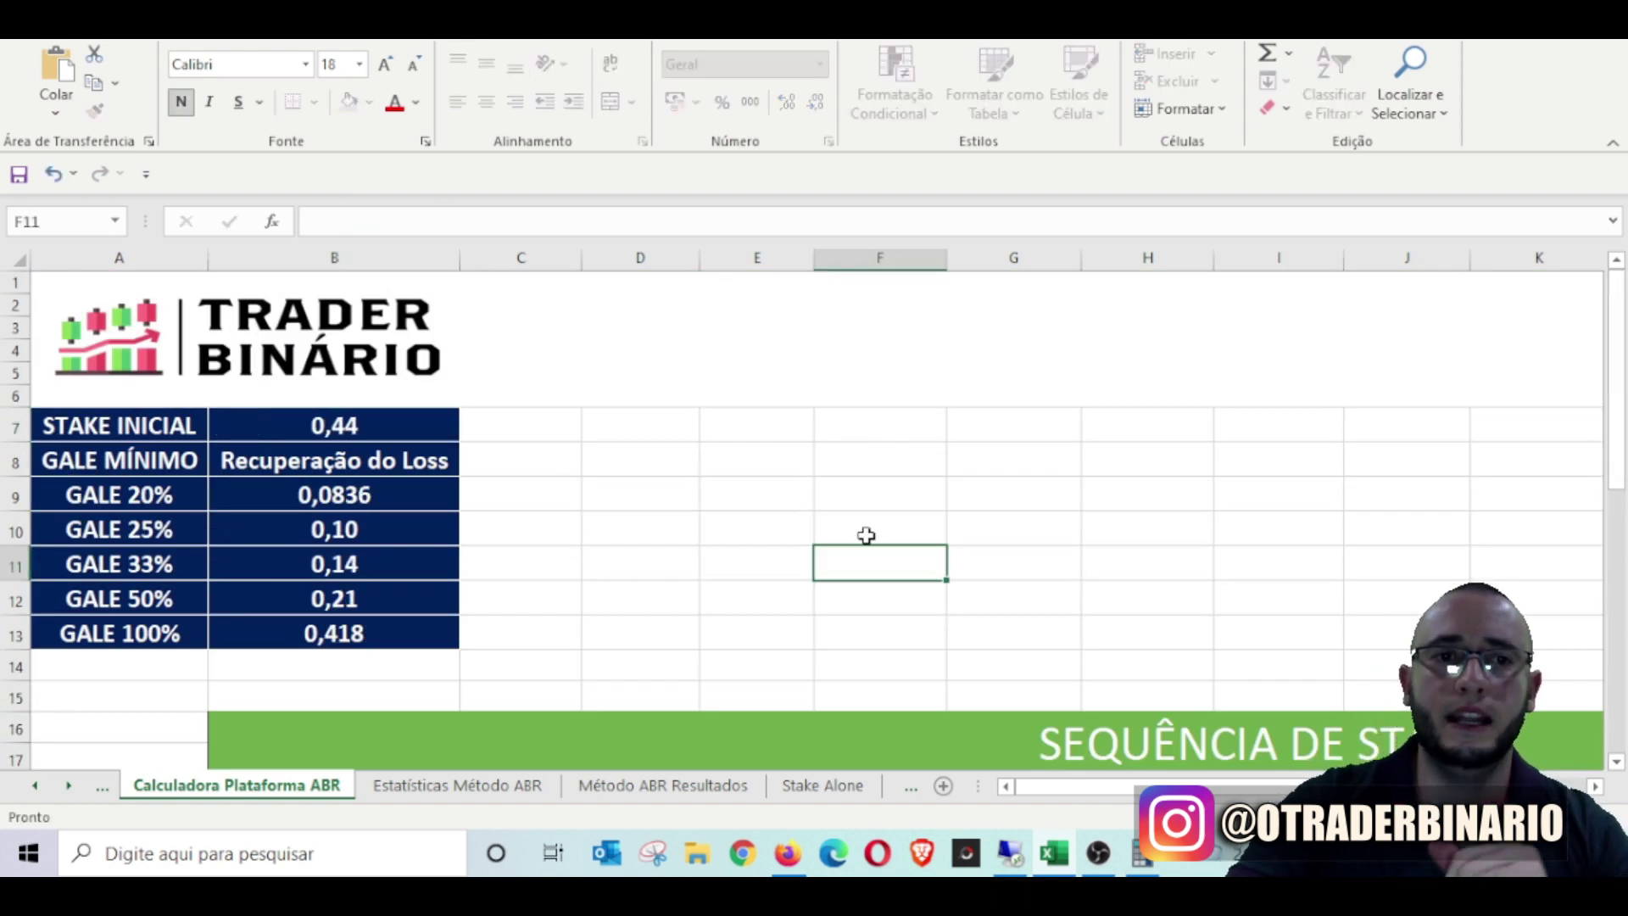
# - Check the total required for 8 gales at 100% in the SOMA TOTAL DE VALORES table with the 0,44 stake
pyautogui.scroll(-8, 908, 483)
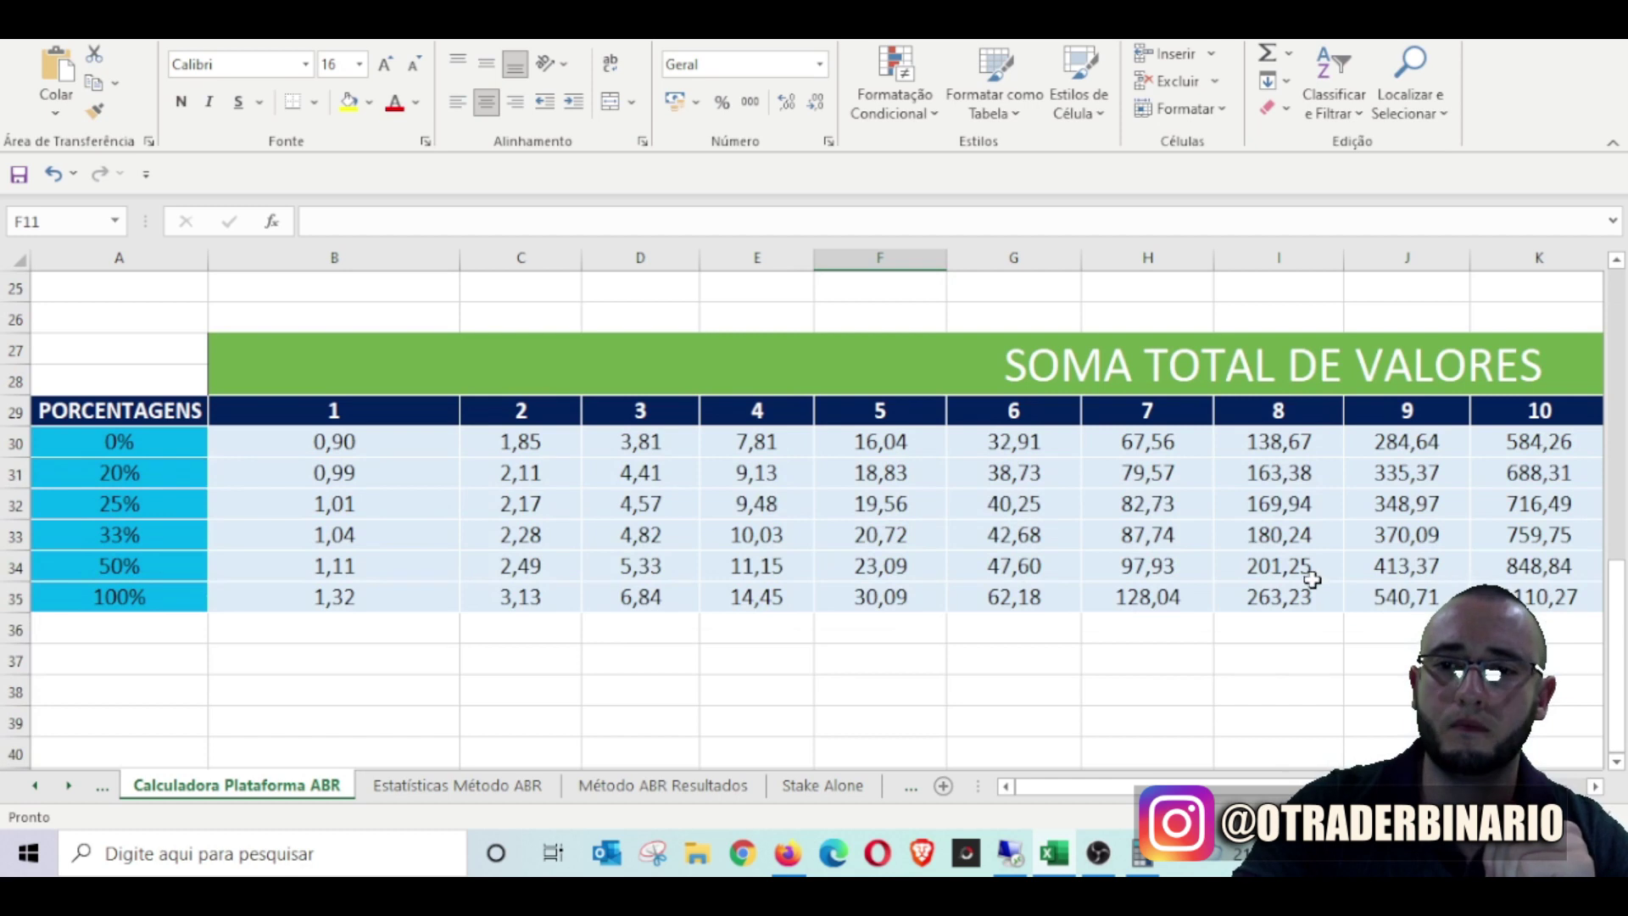
pyautogui.click(1312, 579)
pyautogui.click(1299, 604)
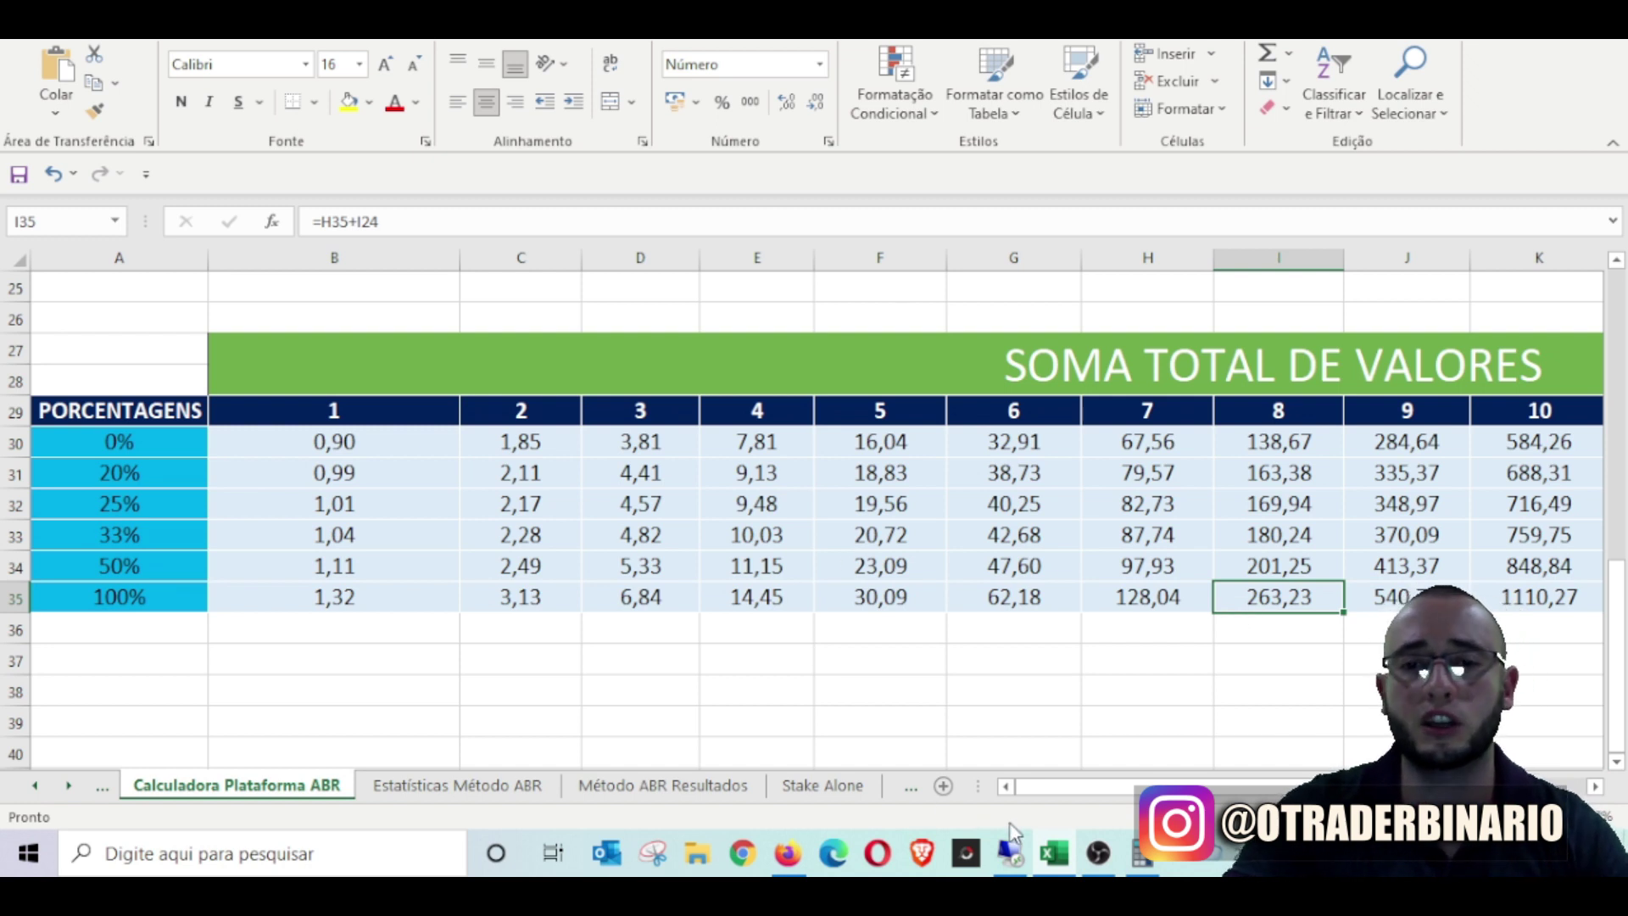
# - Return to the remote desktop, compare the Banca de Alunos balance in the Bancas note, and stop the student robot
pyautogui.click(1017, 858)
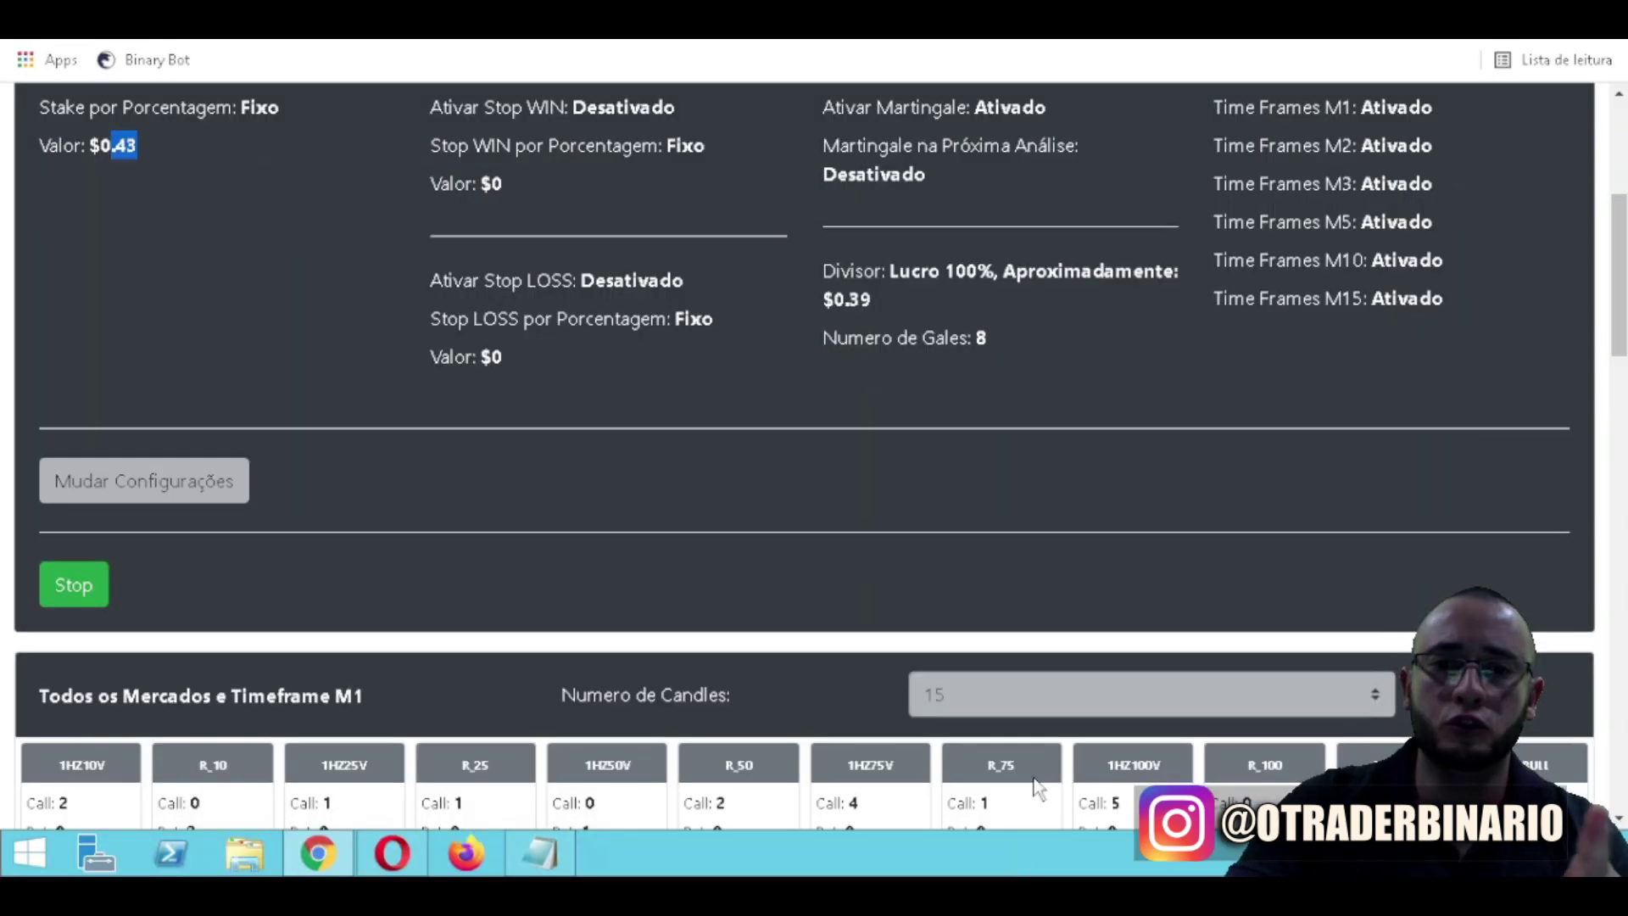
pyautogui.click(541, 855)
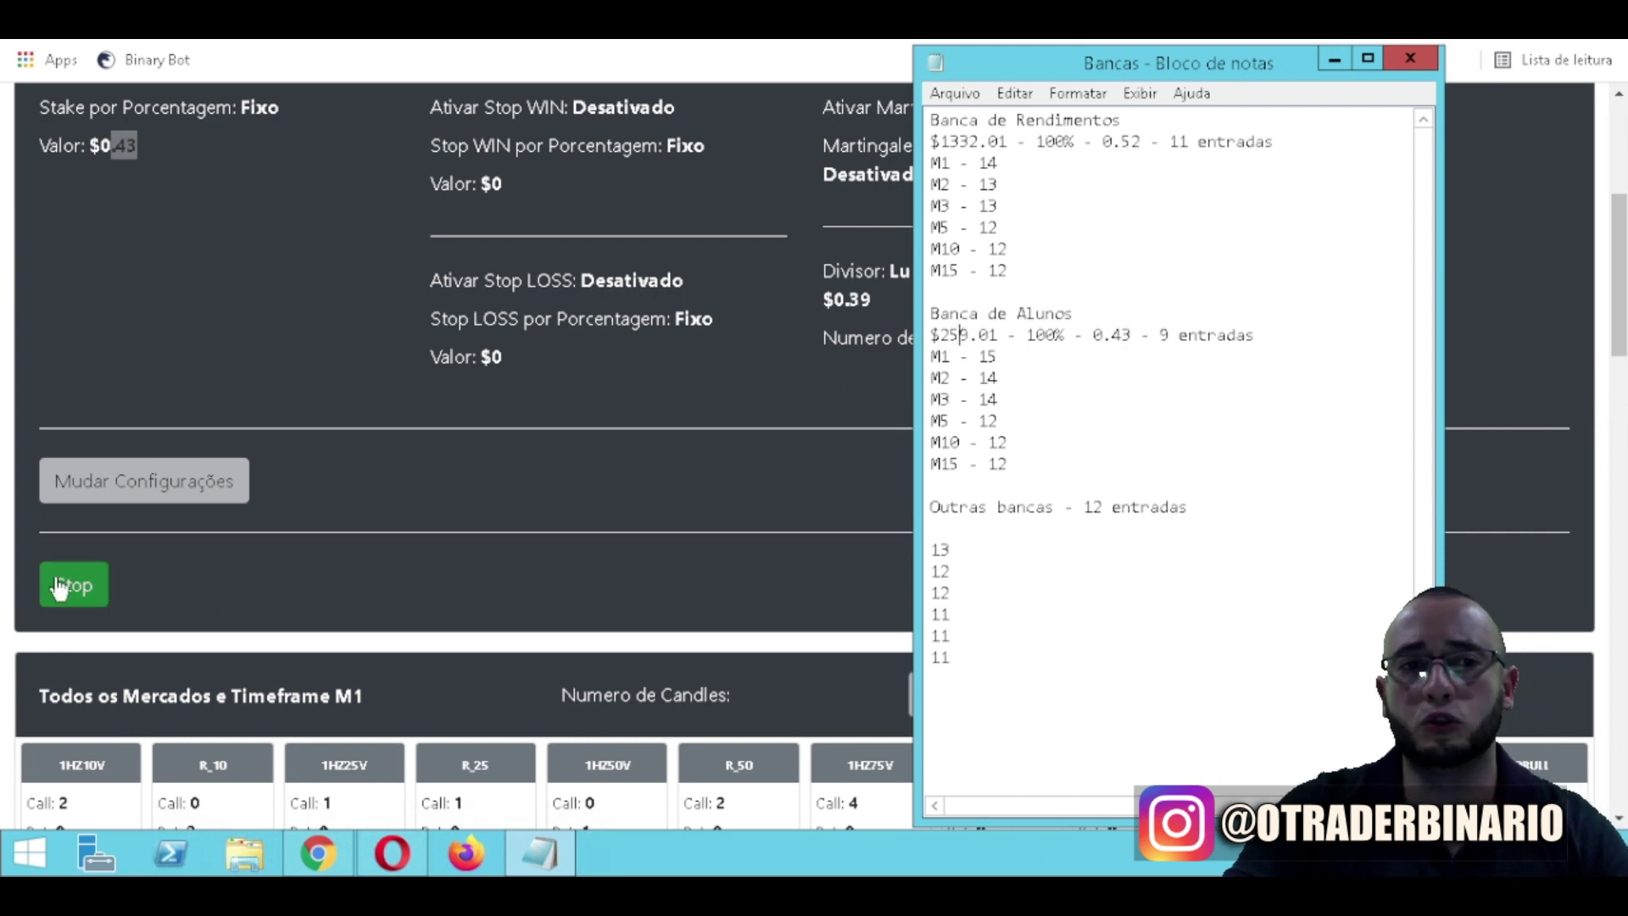
pyautogui.click(1333, 60)
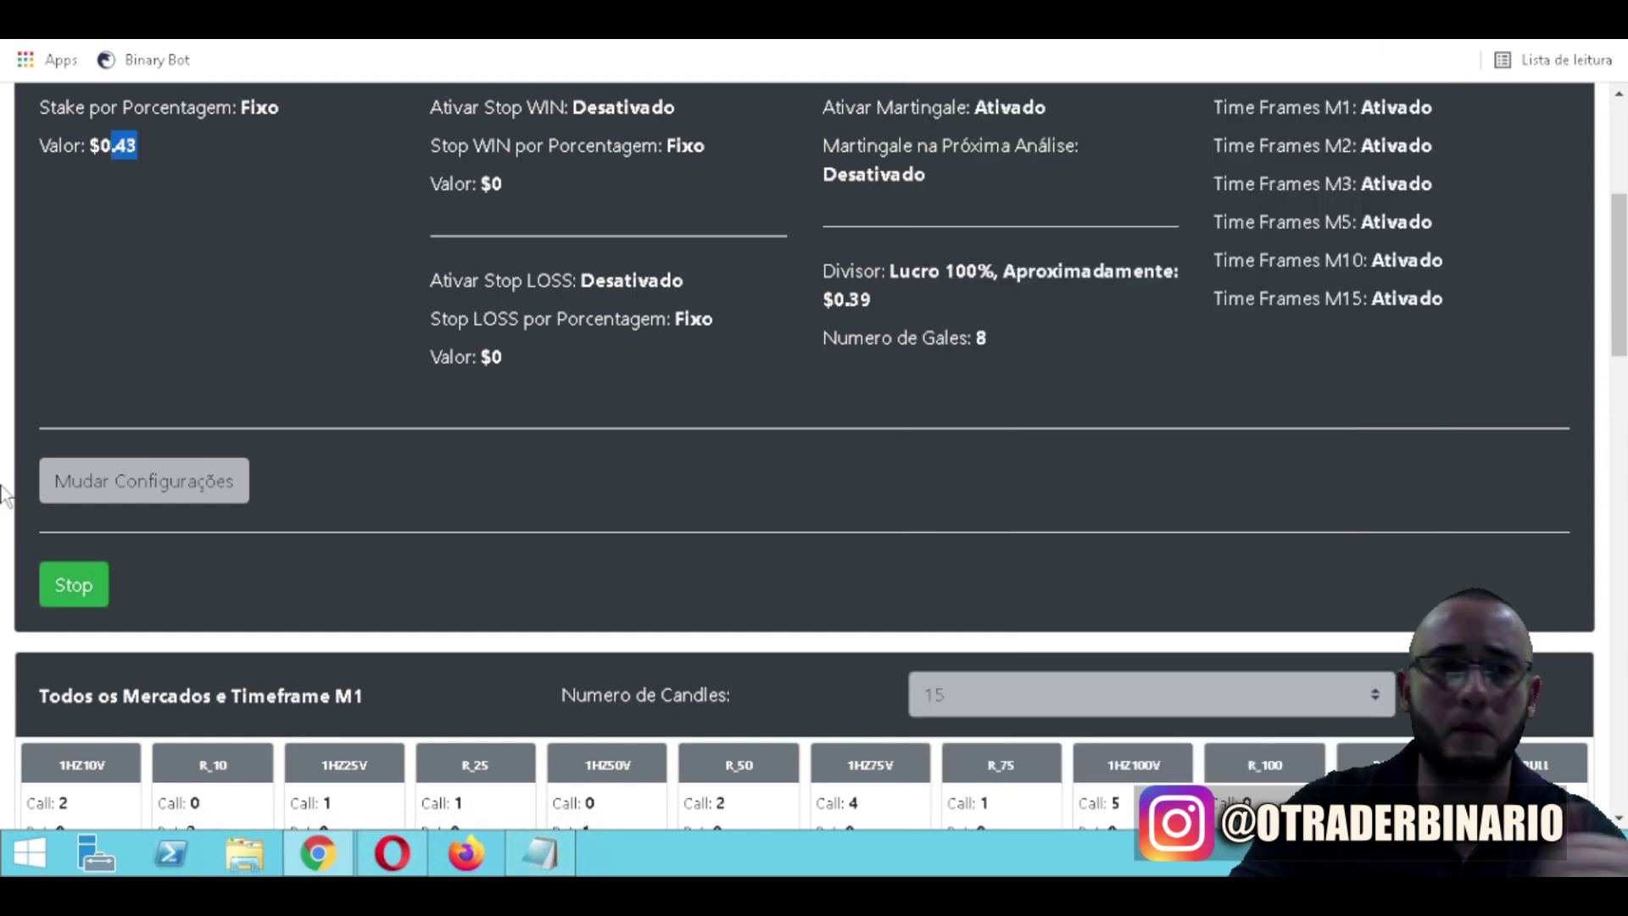
pyautogui.click(77, 586)
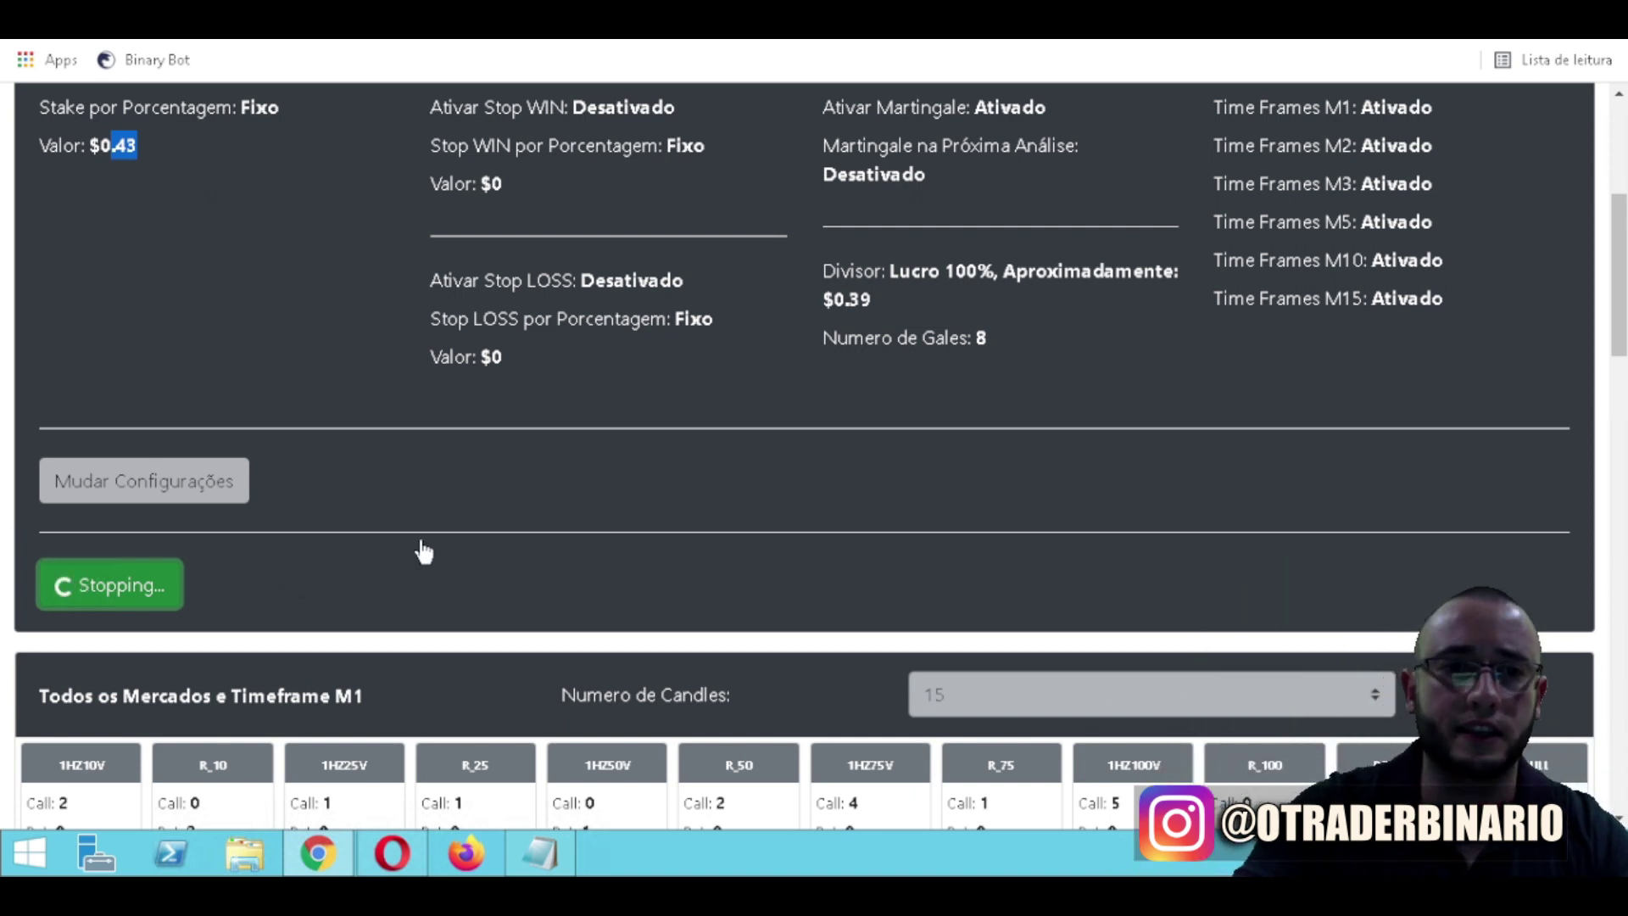
# - Review the markets still listed under timeframes M1 to M15 on the stopped robot, and start it again
pyautogui.scroll(-5, 424, 553)
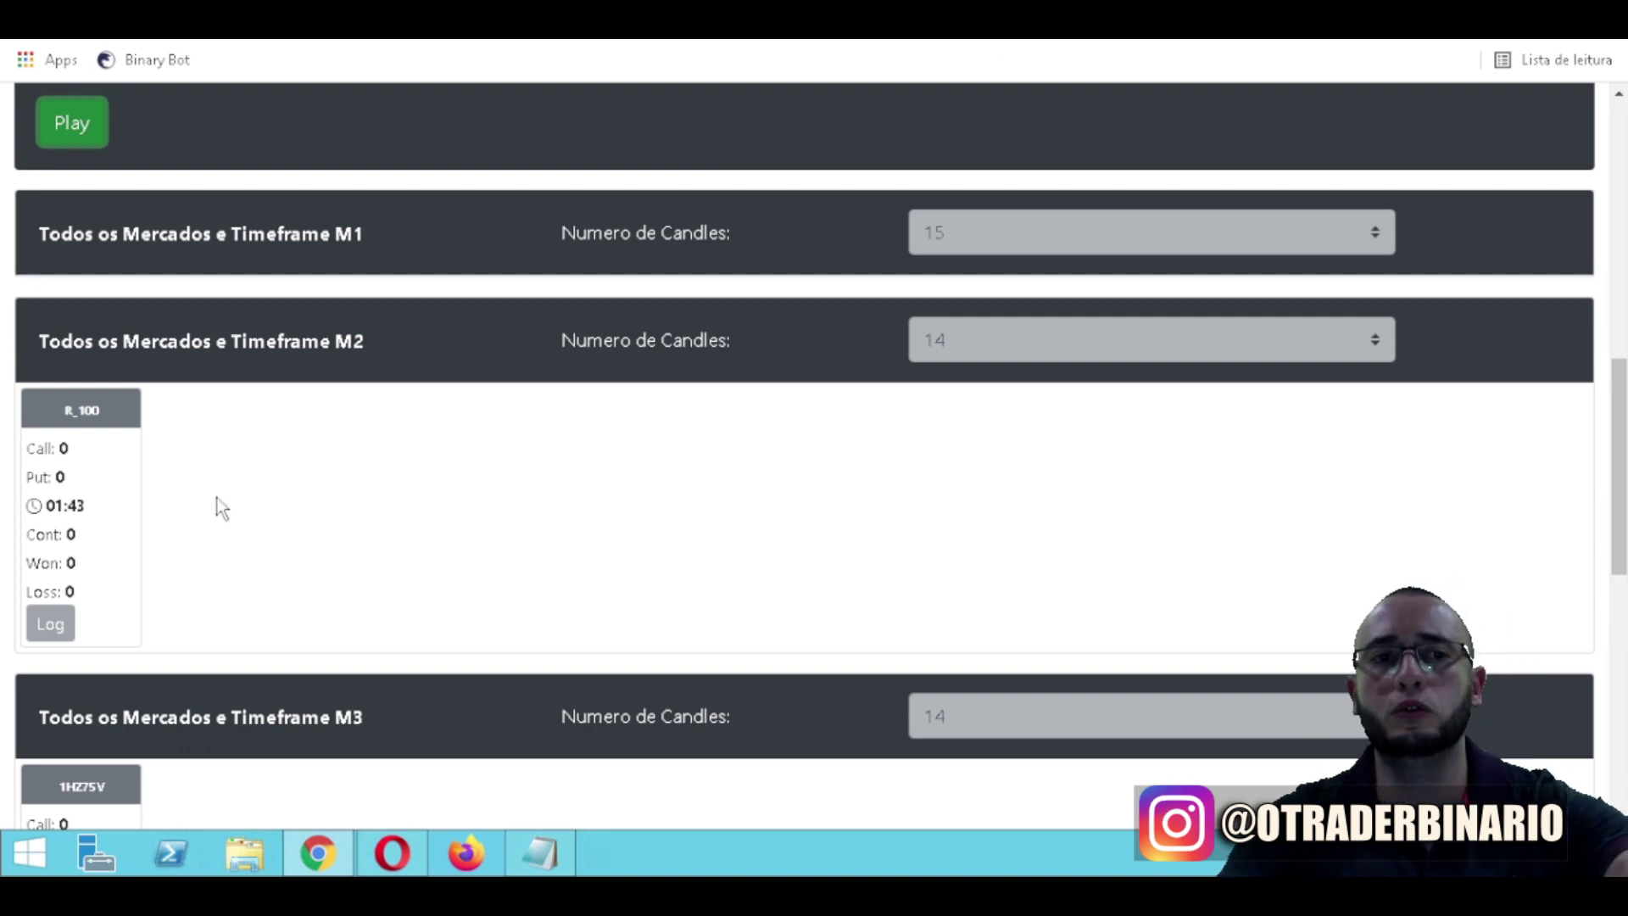
pyautogui.scroll(-3, 219, 507)
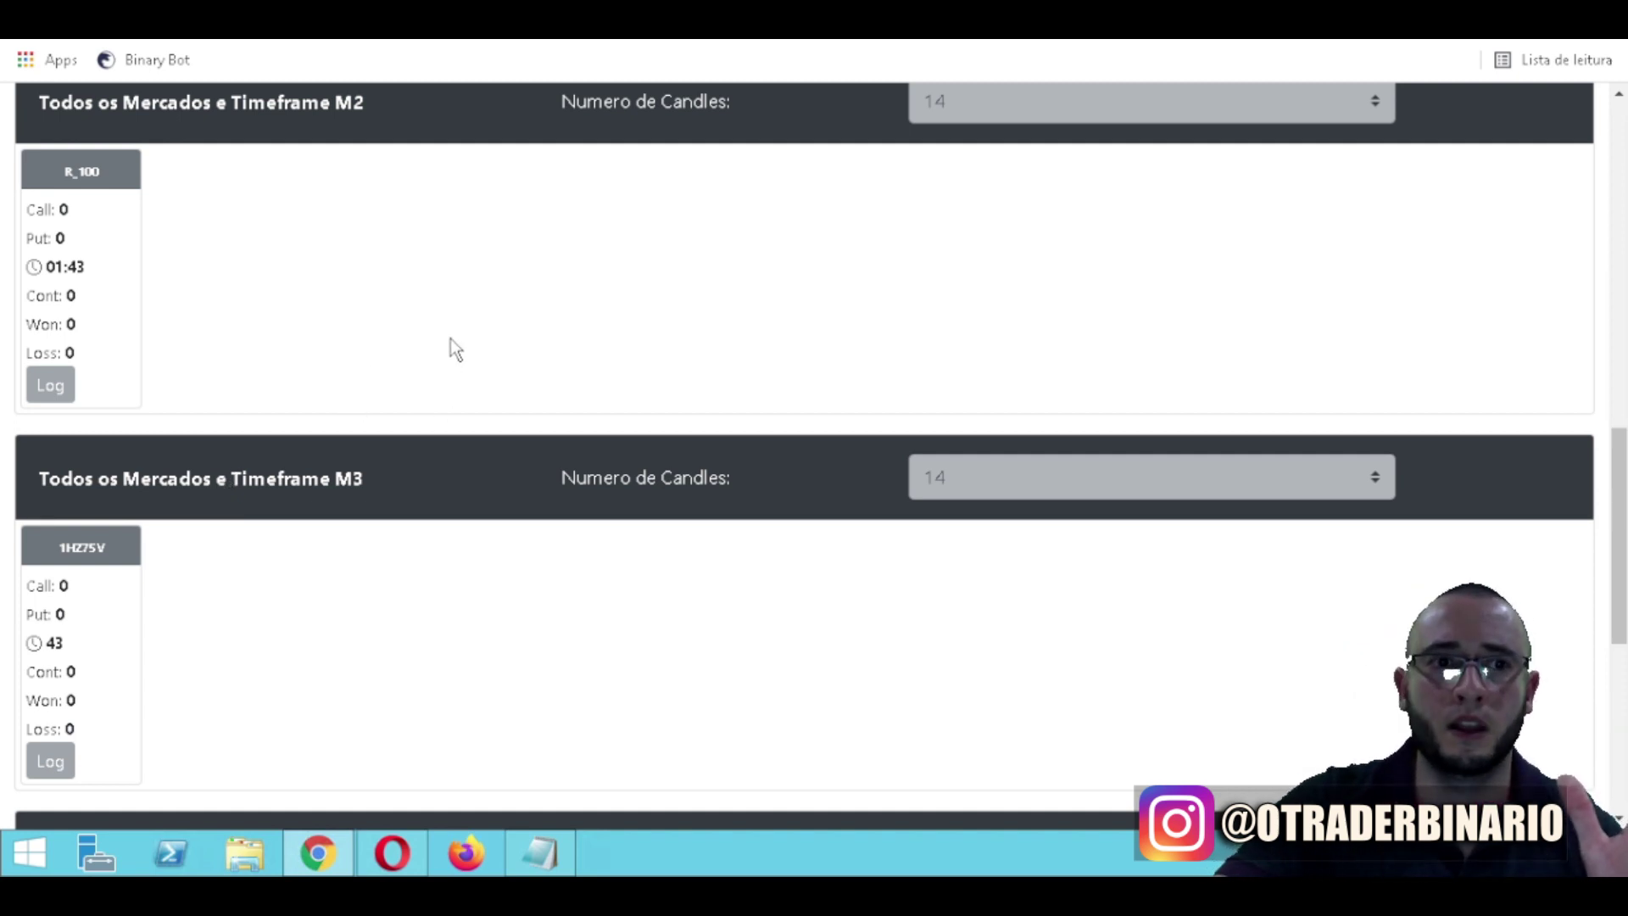
pyautogui.scroll(-4, 450, 344)
pyautogui.scroll(-3, 338, 435)
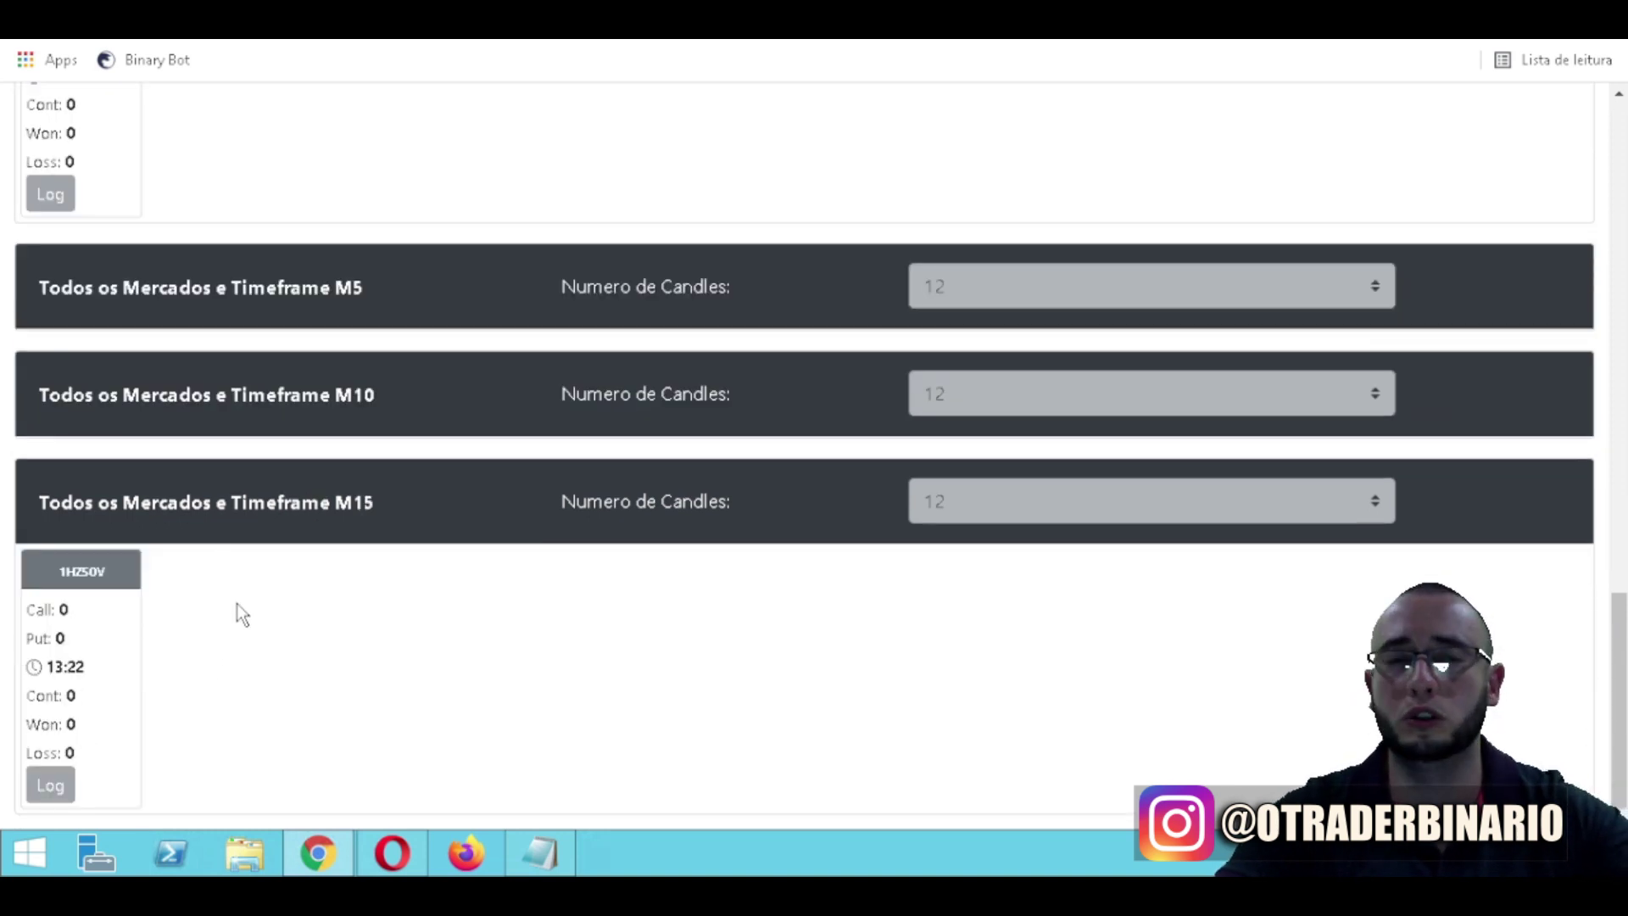
pyautogui.scroll(8, 271, 585)
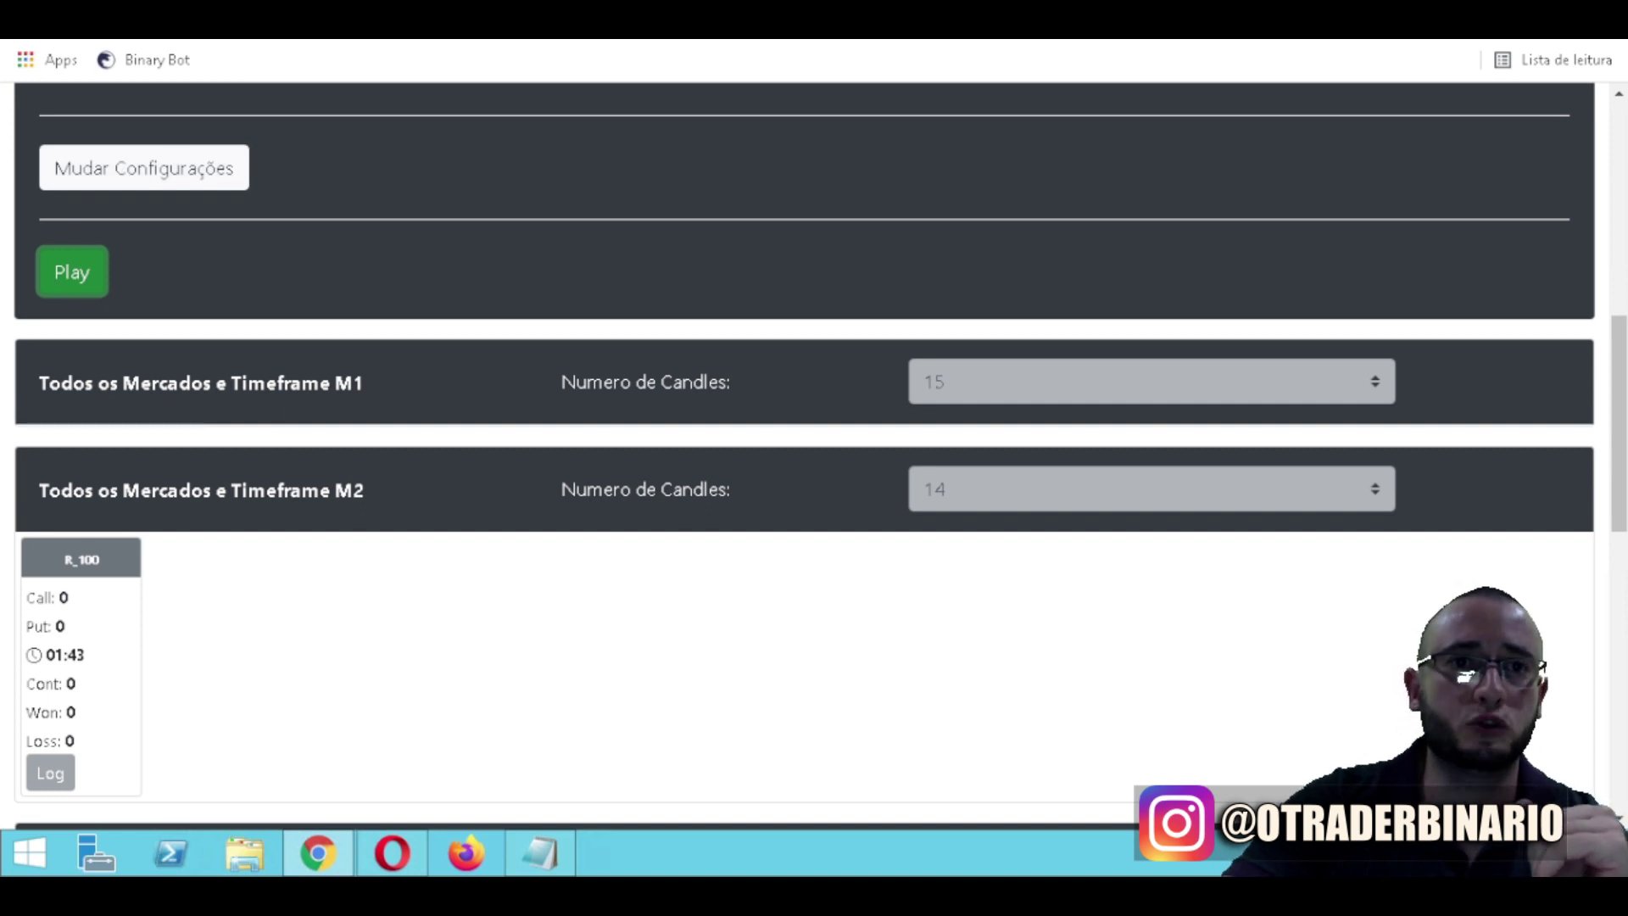
pyautogui.click(72, 271)
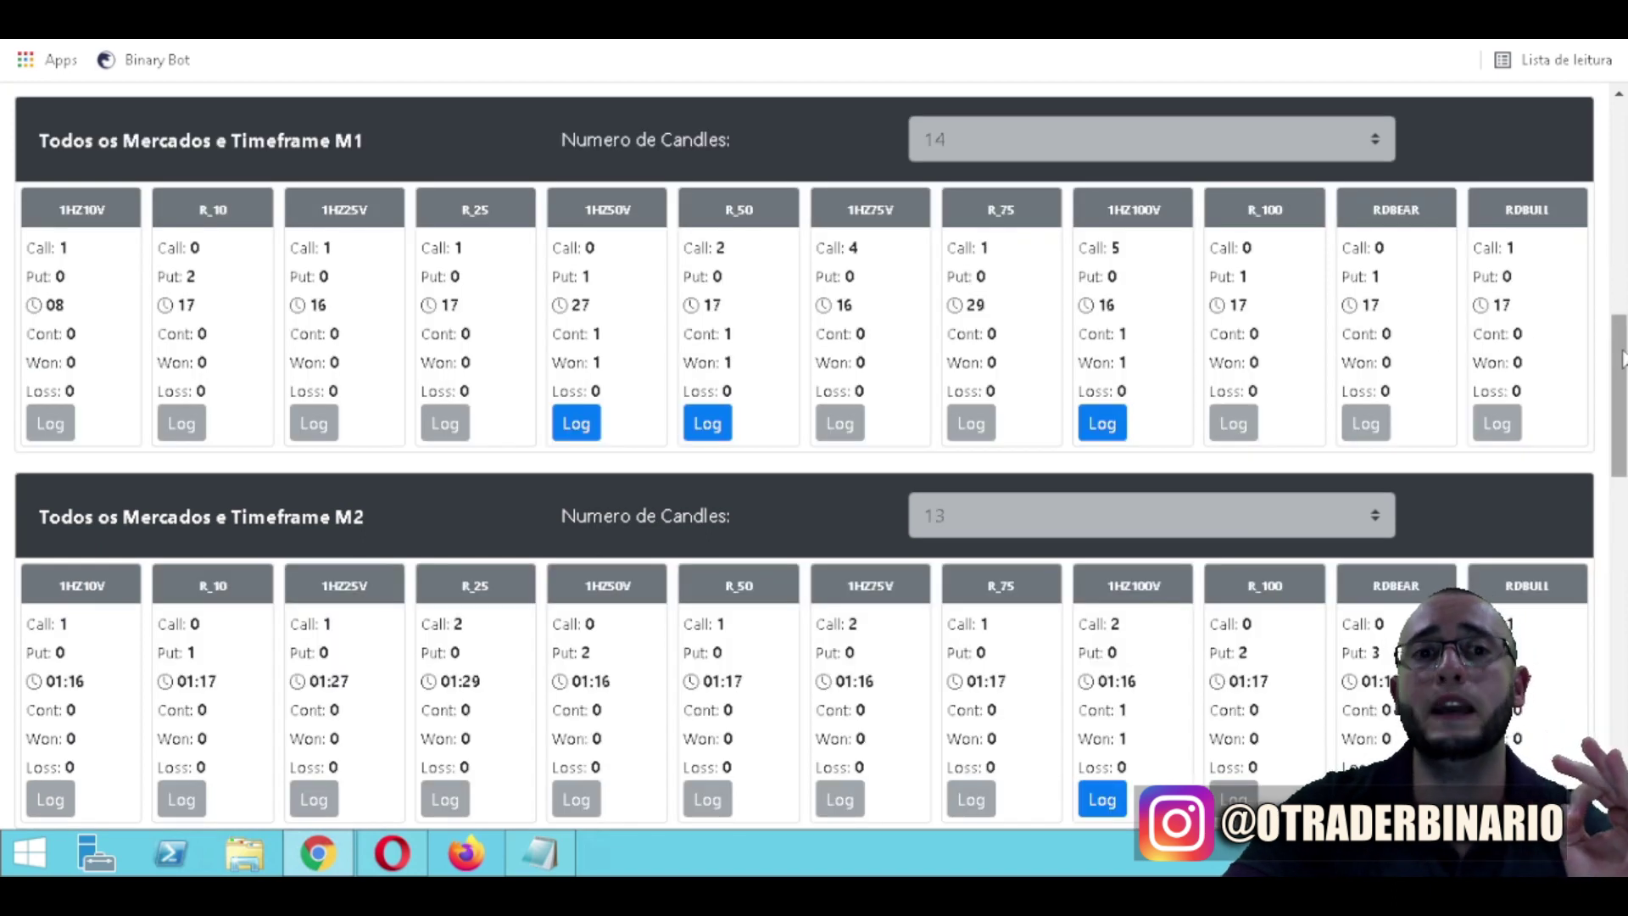
# - Examine the call, put and won counters across the timeframes of the robot running 14 candles on M1 and 13 on M2
pyautogui.scroll(-2, 1621, 360)
pyautogui.scroll(2, 1621, 373)
pyautogui.scroll(-1, 1623, 399)
pyautogui.moveTo(1624, 399); pyautogui.dragTo(1624, 534)
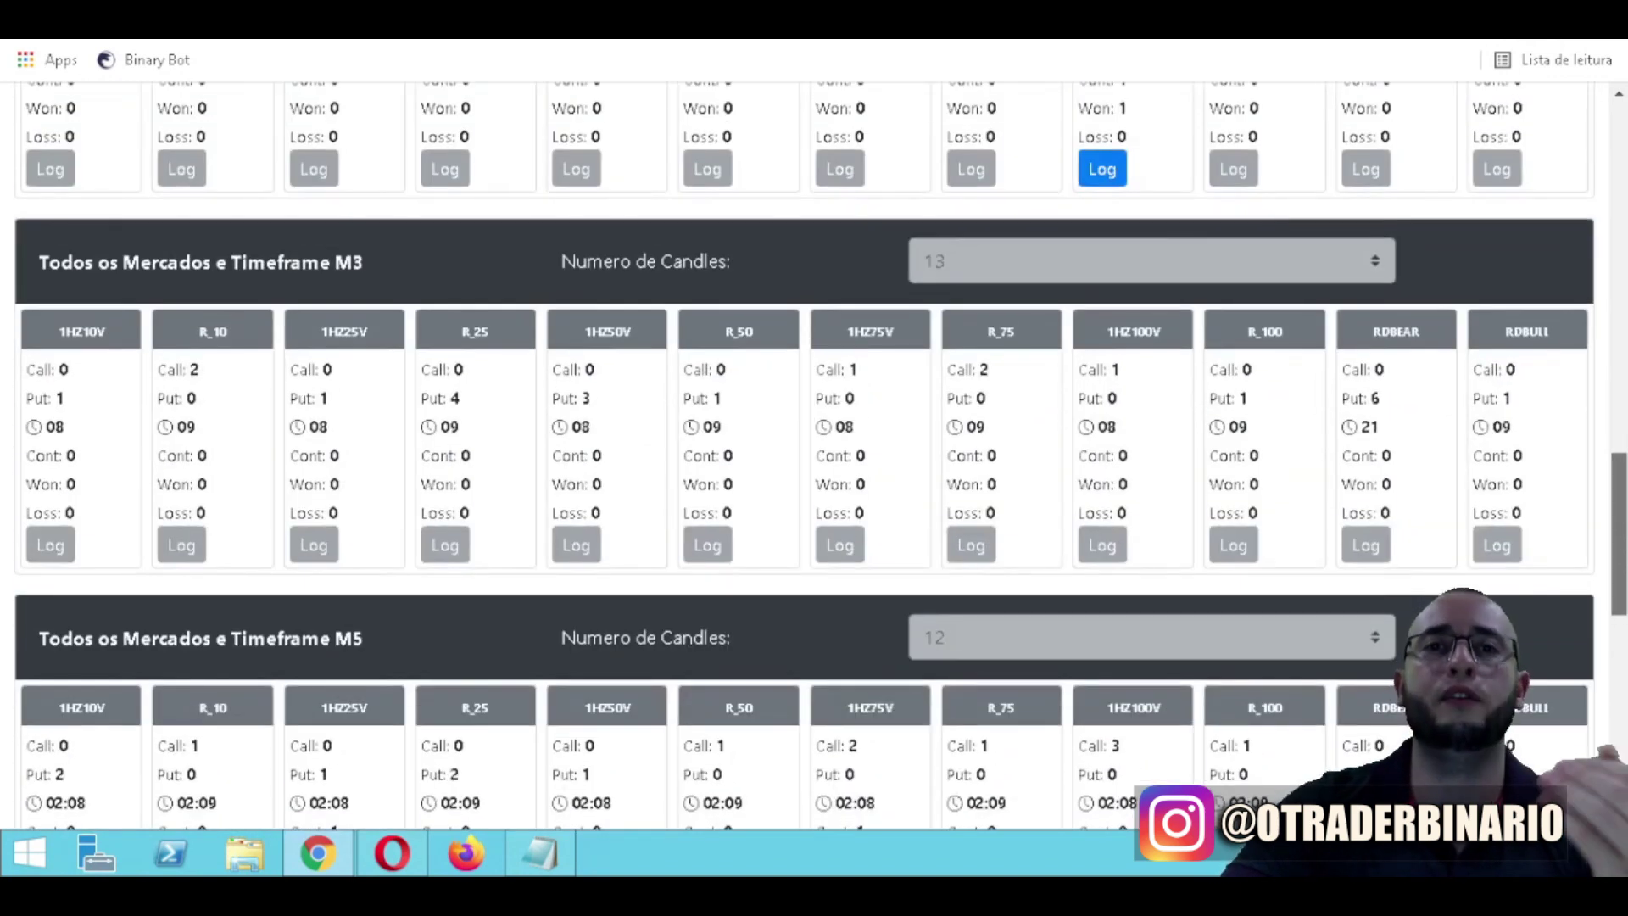
pyautogui.moveTo(1624, 472); pyautogui.dragTo(1624, 366)
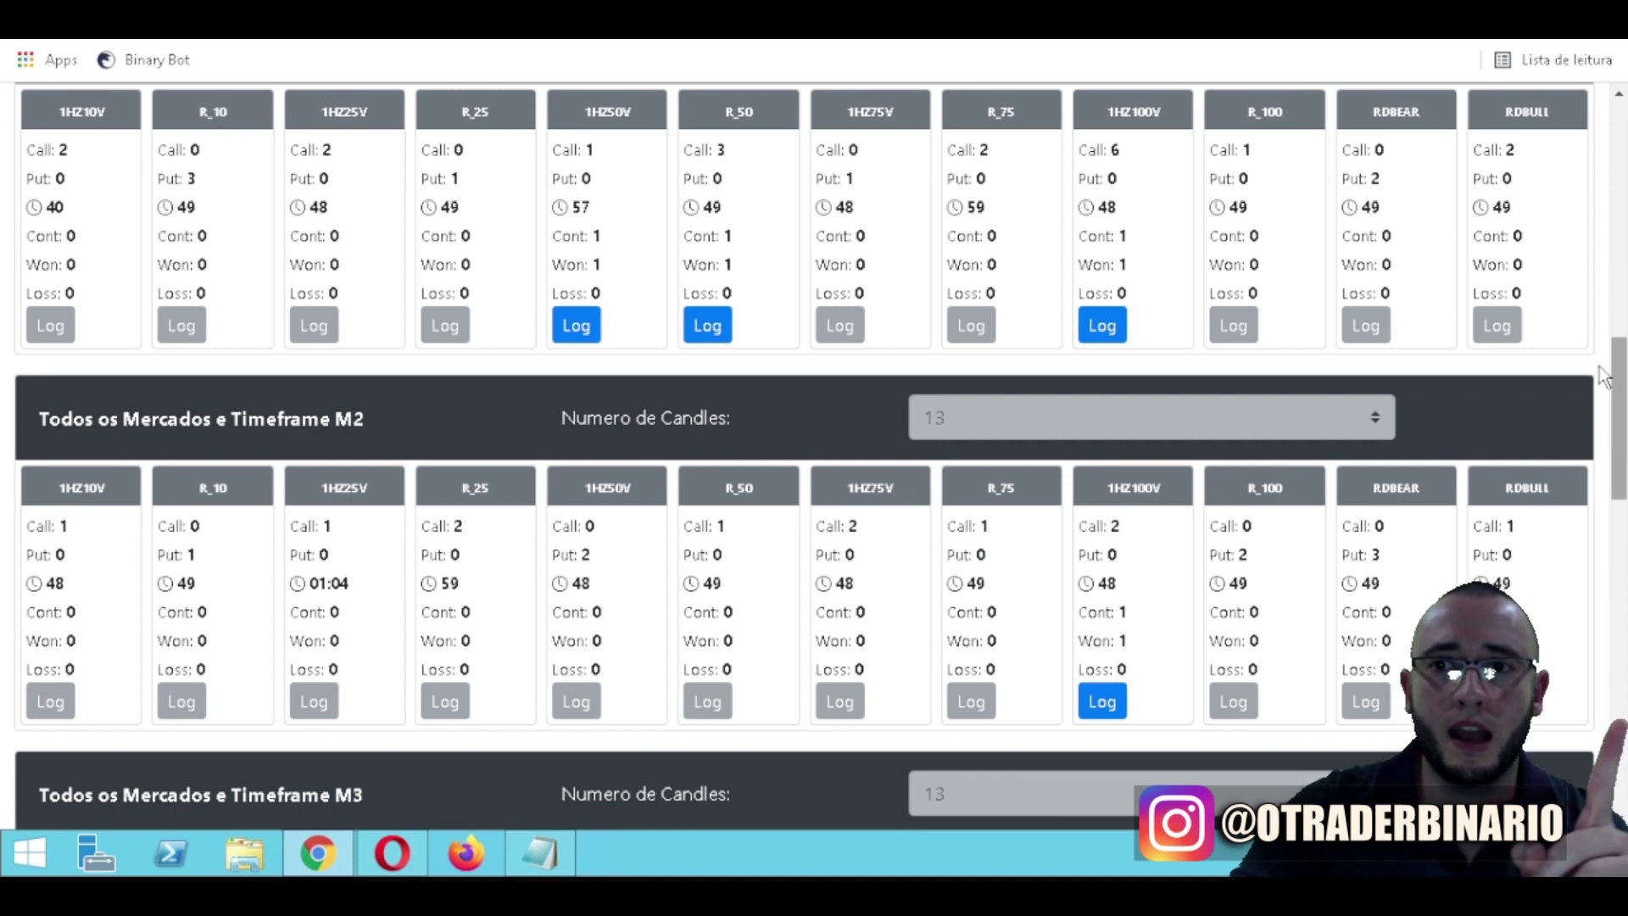
pyautogui.scroll(5, 1616, 364)
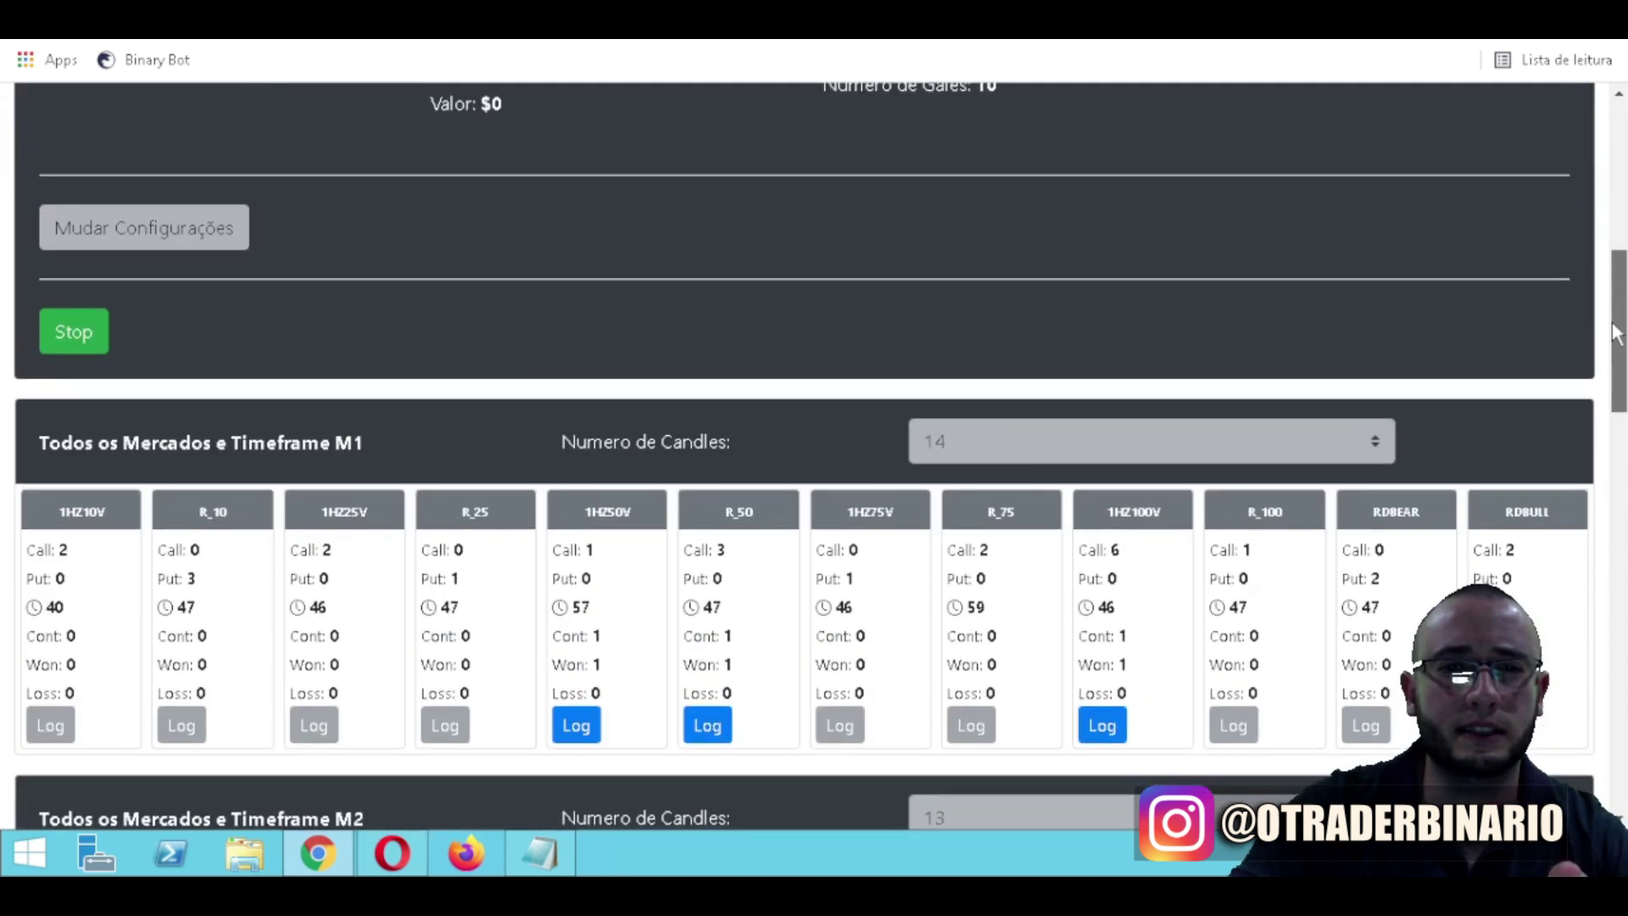
pyautogui.scroll(-9, 1616, 333)
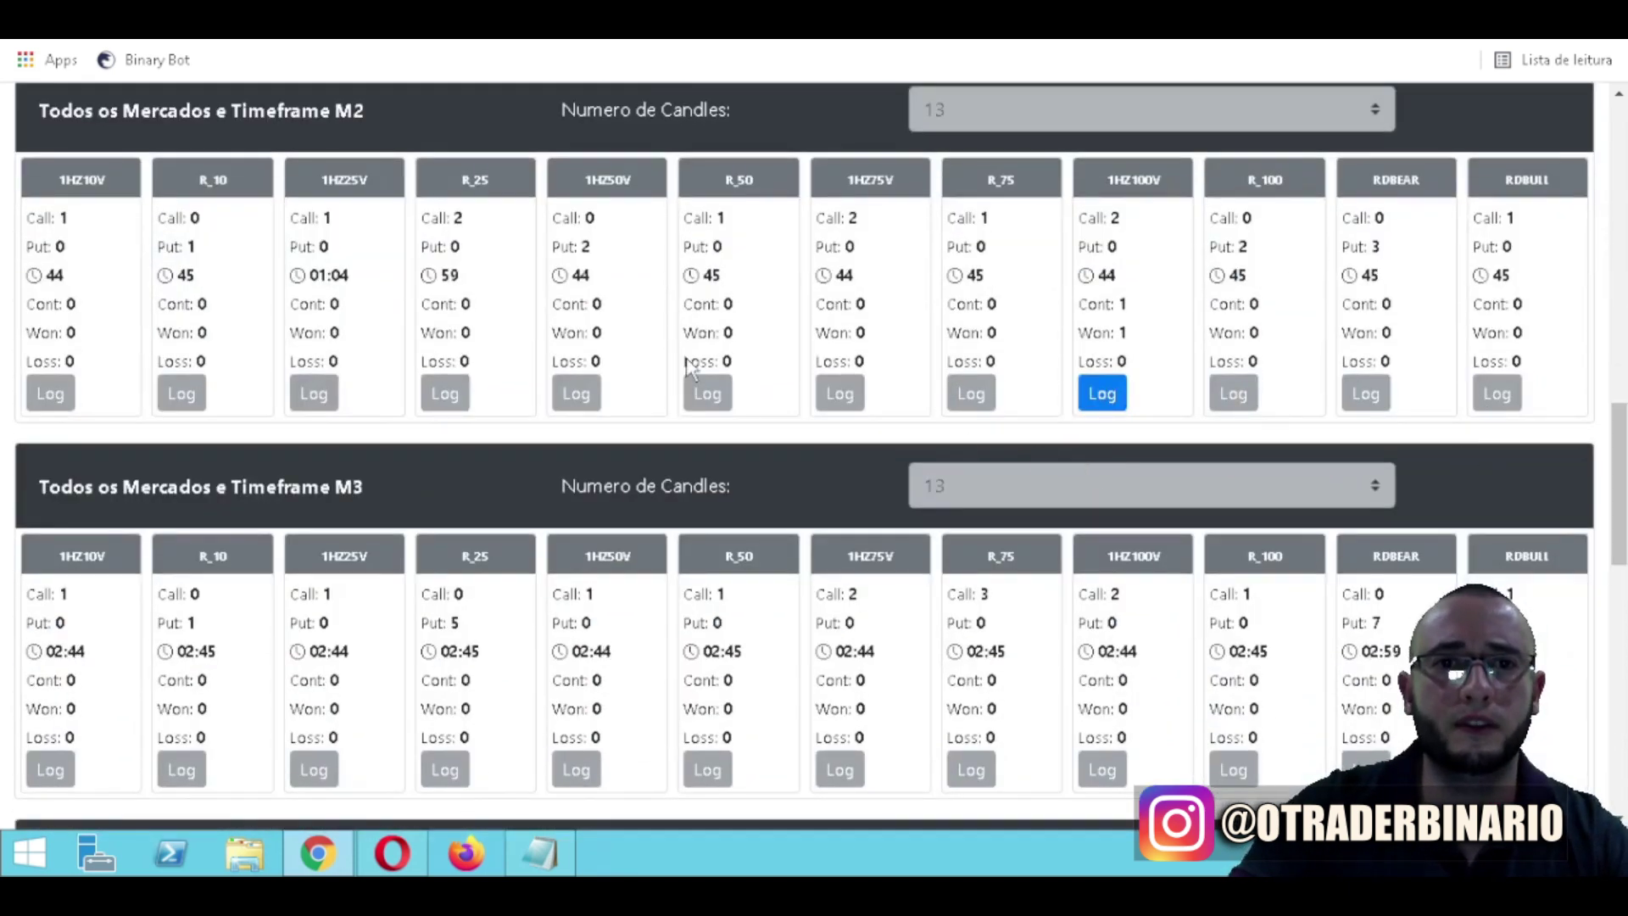
# - Review the trade logs for 1HZ50V, R_50 and 1HZ100V in timeframe M1 and for 1HZ100V in M2
pyautogui.scroll(2, 688, 367)
pyautogui.click(582, 146)
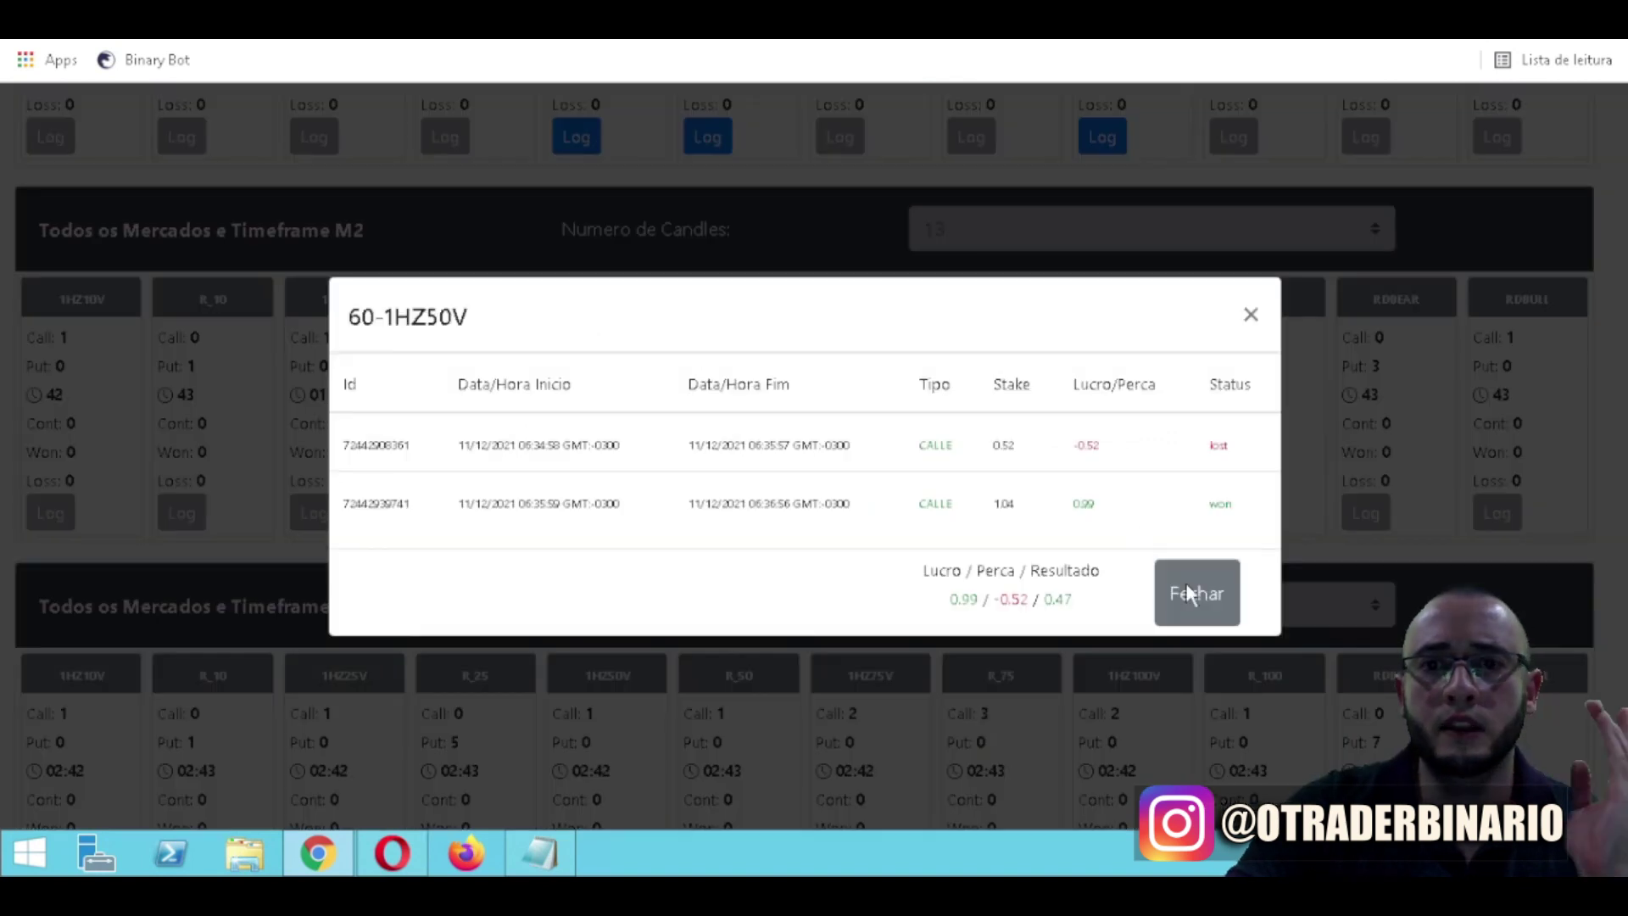
pyautogui.click(698, 151)
pyautogui.click(698, 151)
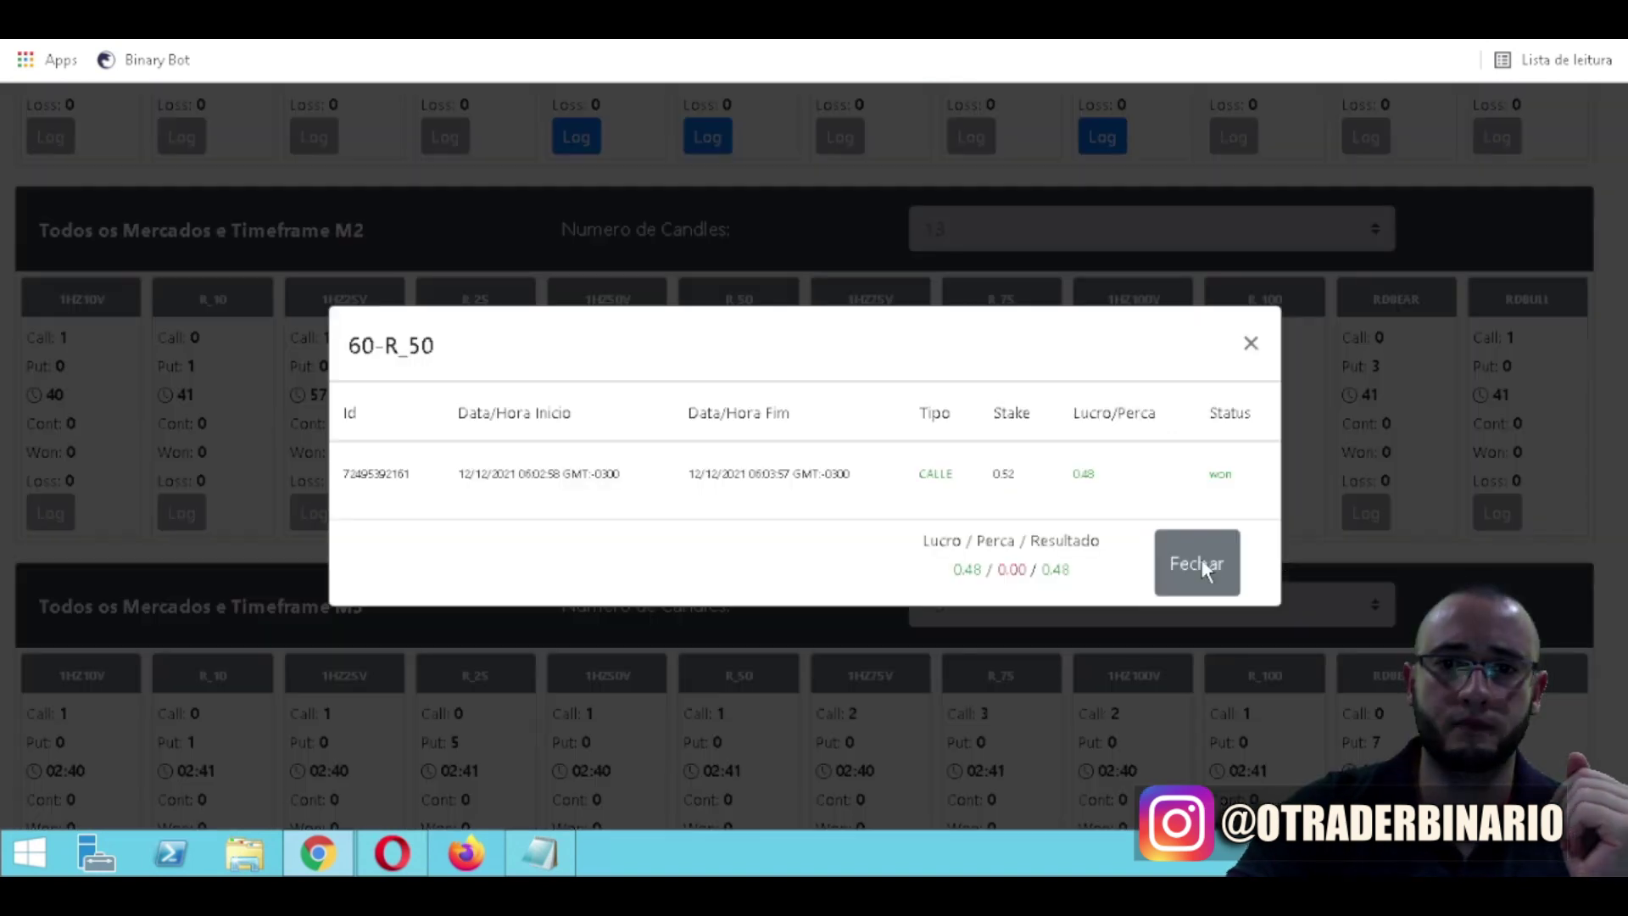
pyautogui.click(1098, 146)
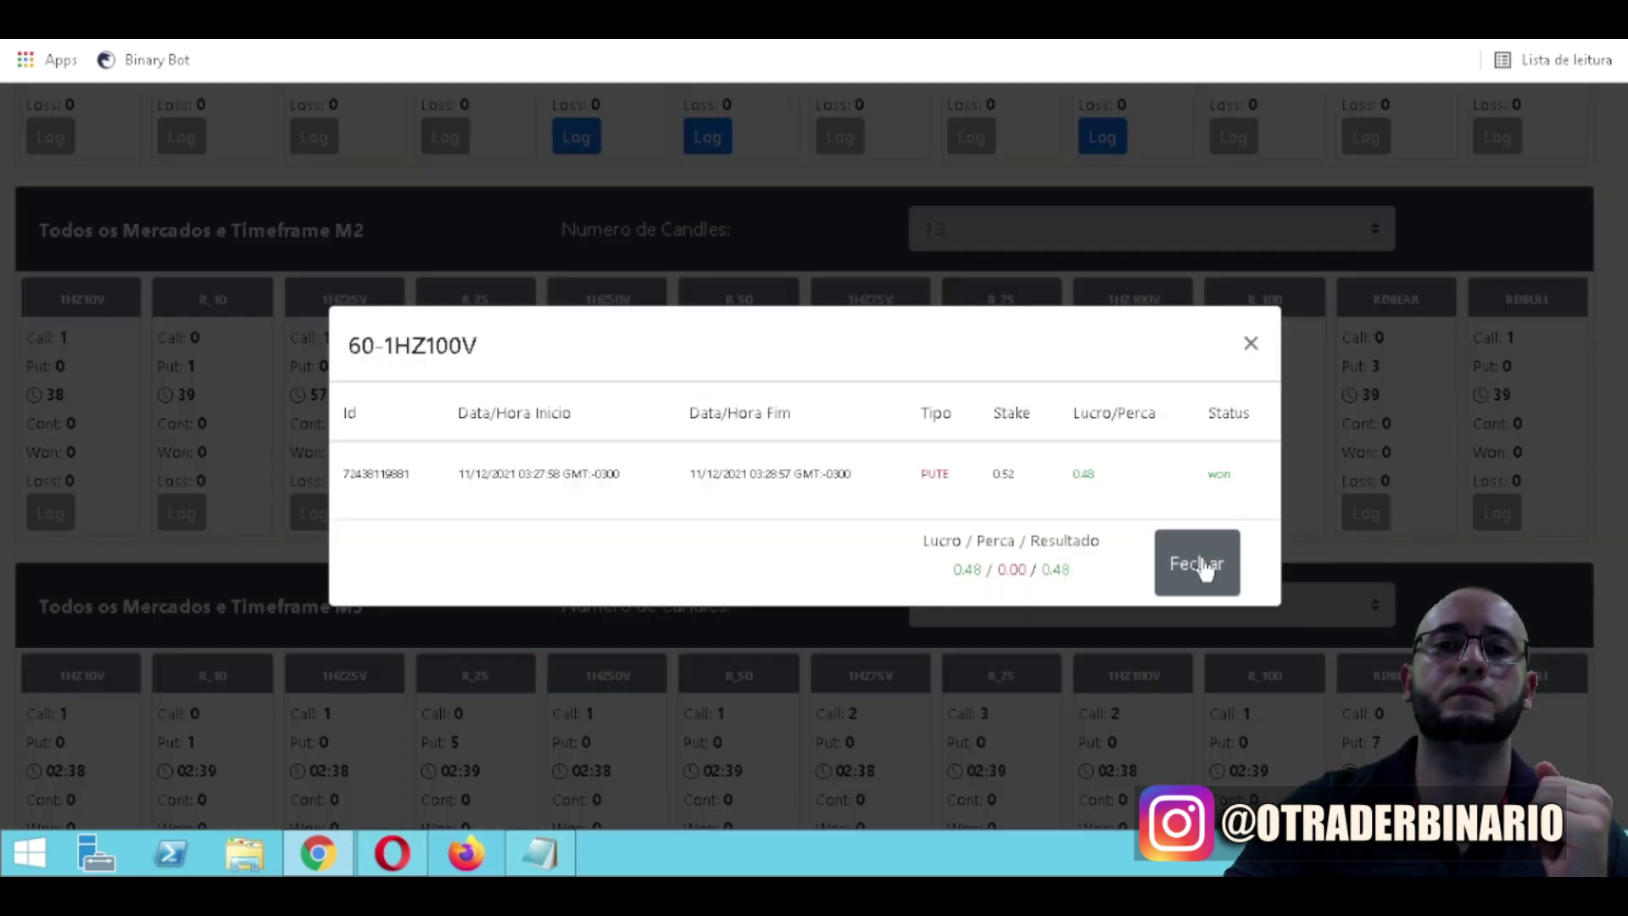
pyautogui.click(1199, 562)
pyautogui.click(1101, 512)
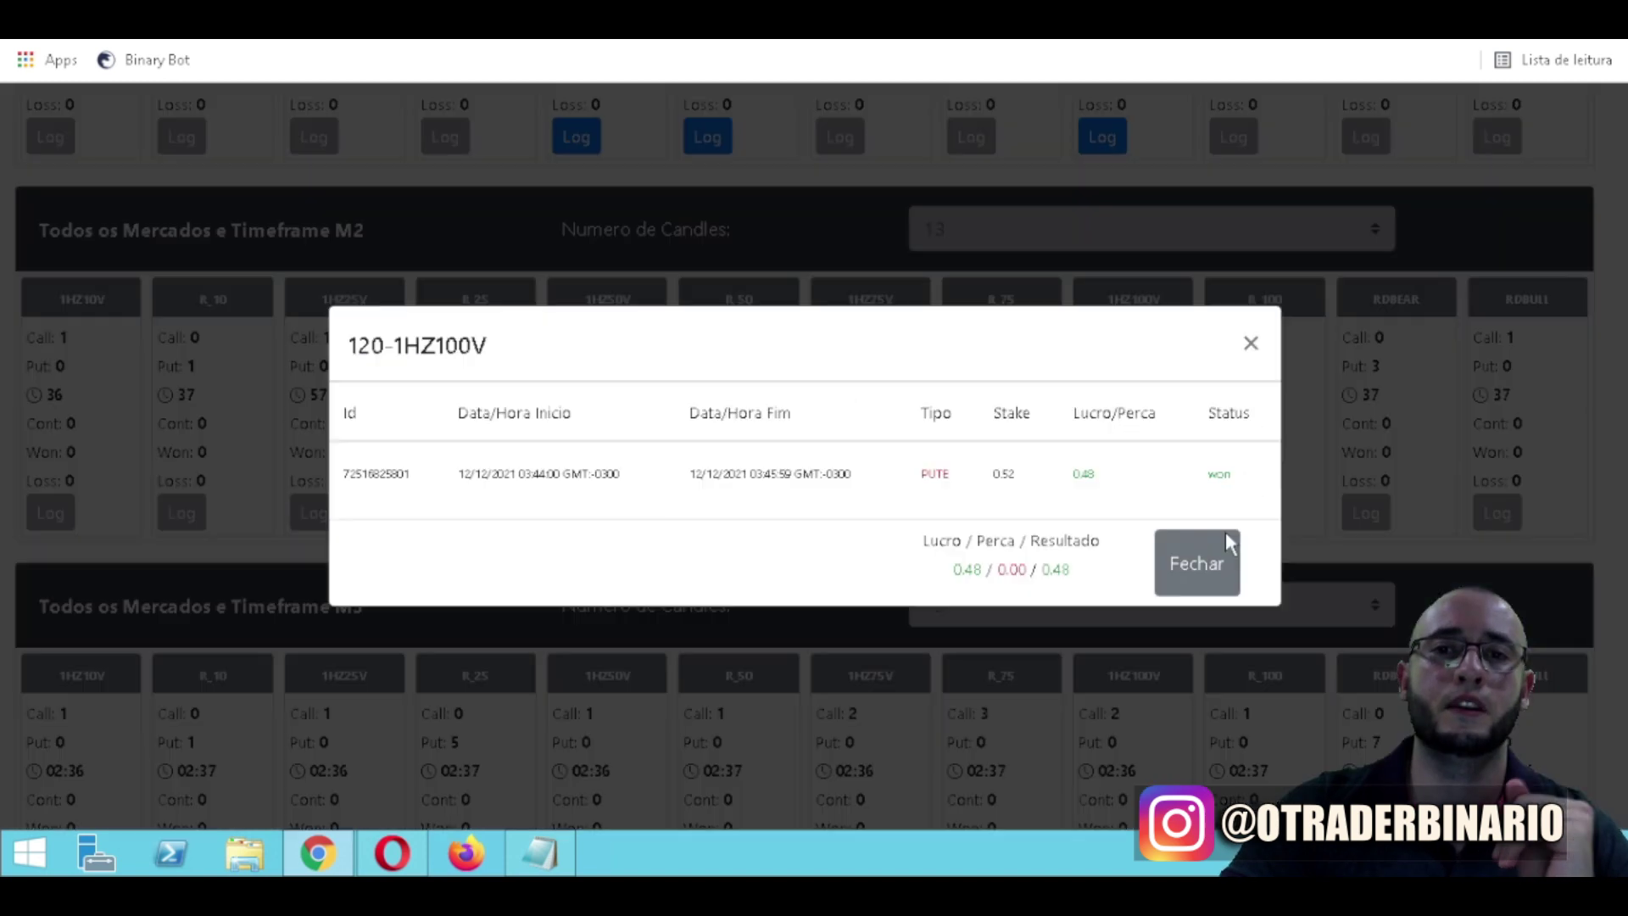
pyautogui.click(1199, 561)
# - Review the M5 trade logs for 1HZ25V, 1HZ75V and RDBEAR, and look over the timeframes below
pyautogui.moveTo(1624, 416); pyautogui.dragTo(1624, 550)
pyautogui.click(302, 653)
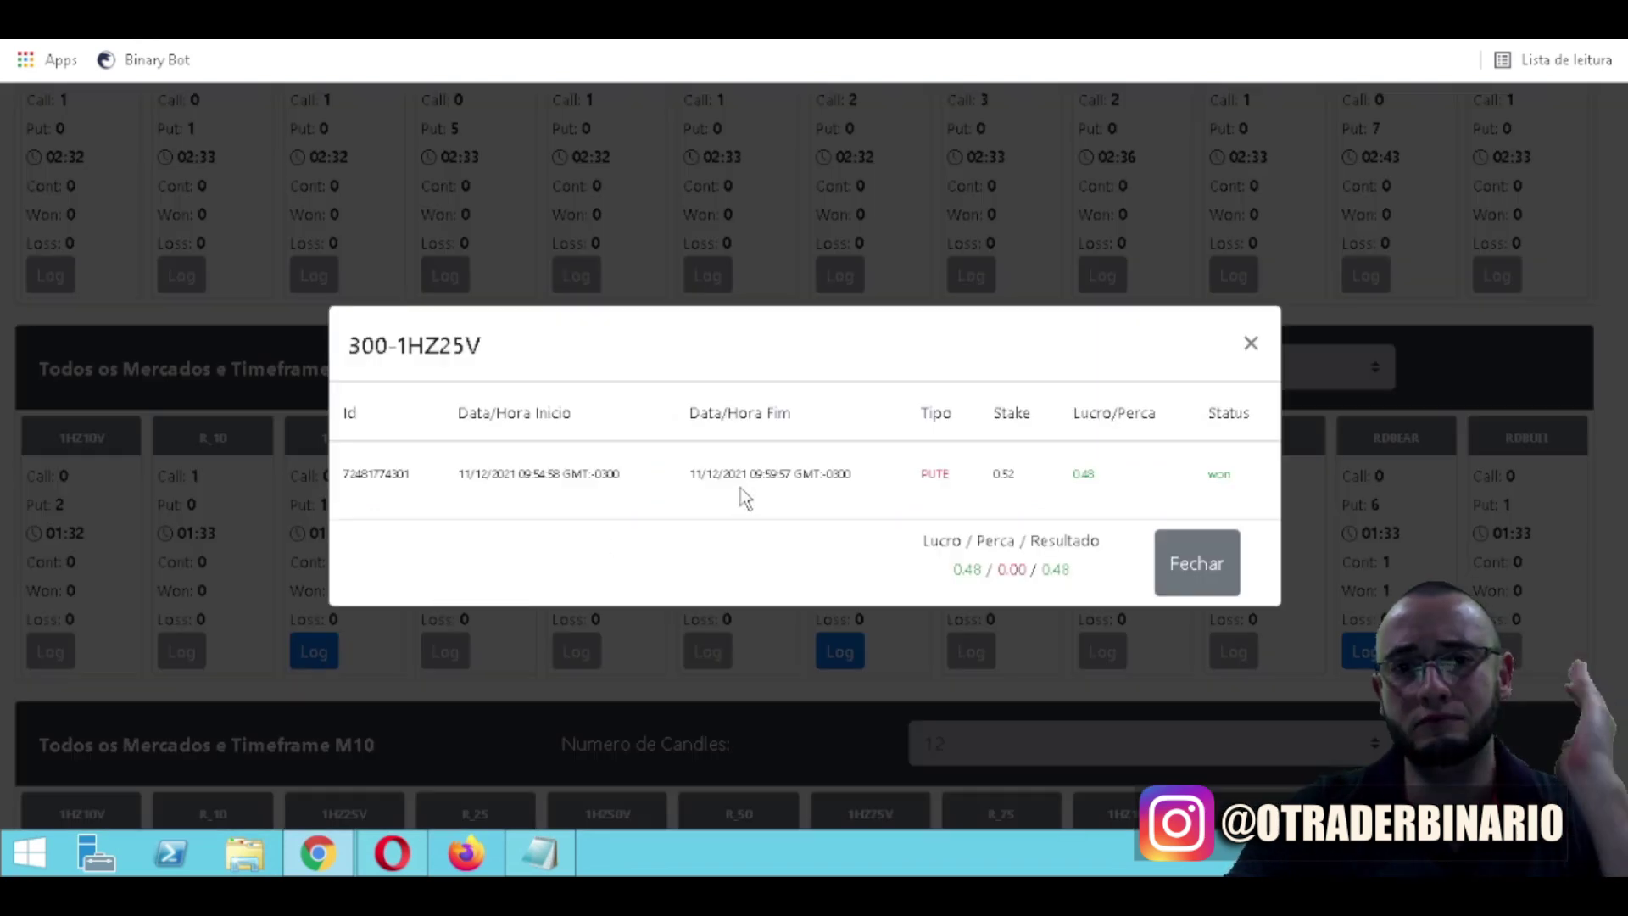
pyautogui.click(956, 613)
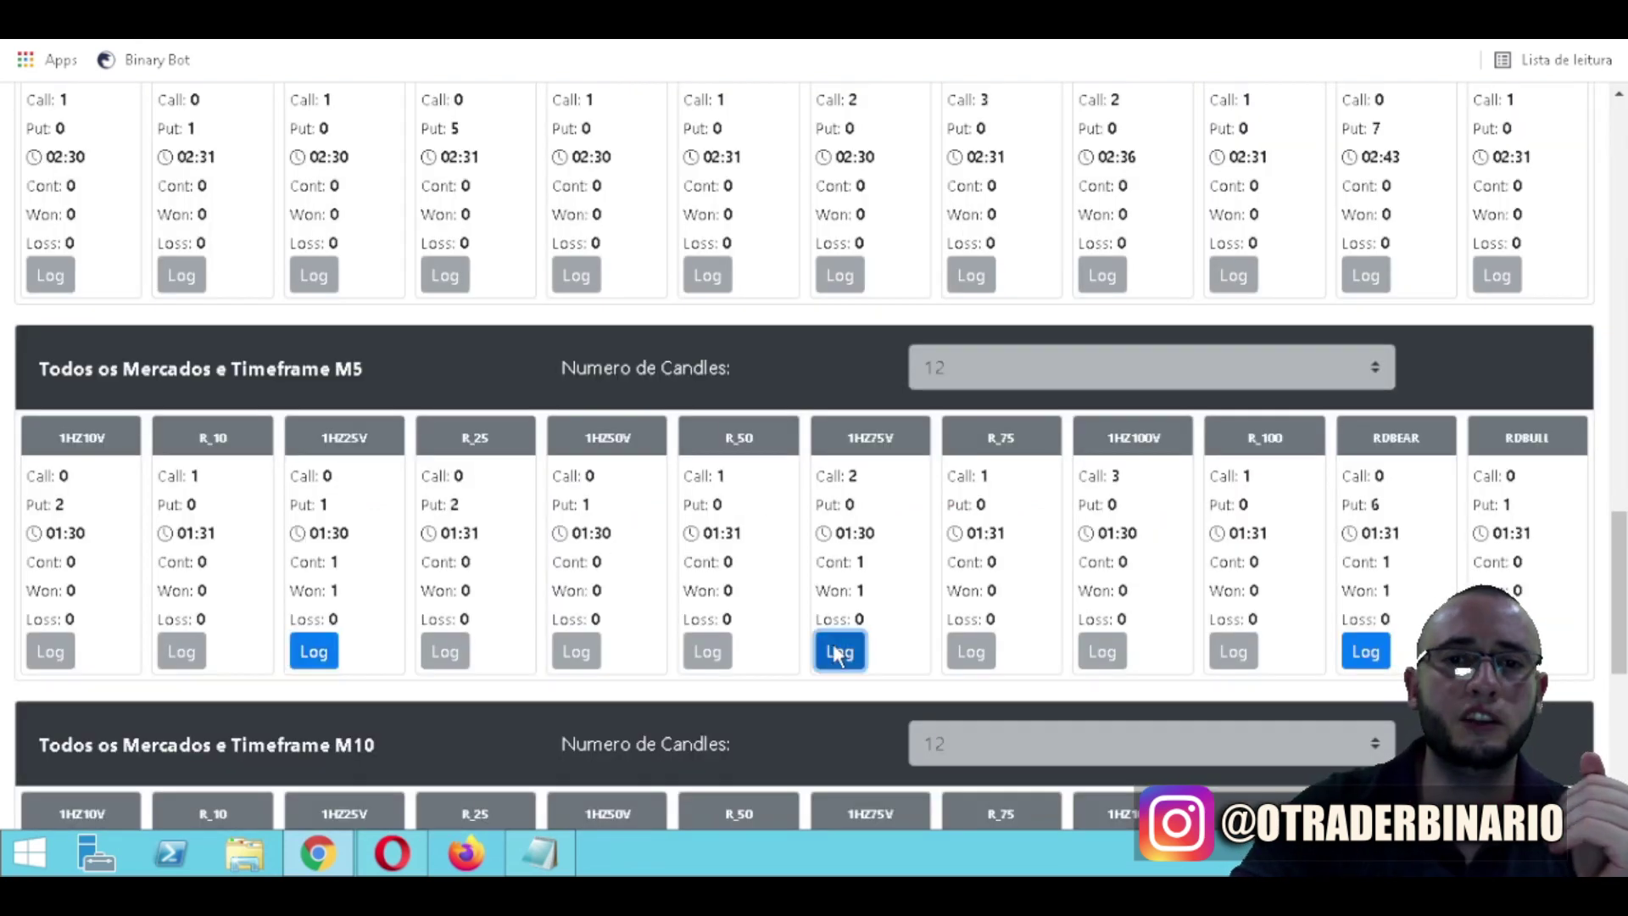
pyautogui.click(840, 653)
pyautogui.click(1189, 610)
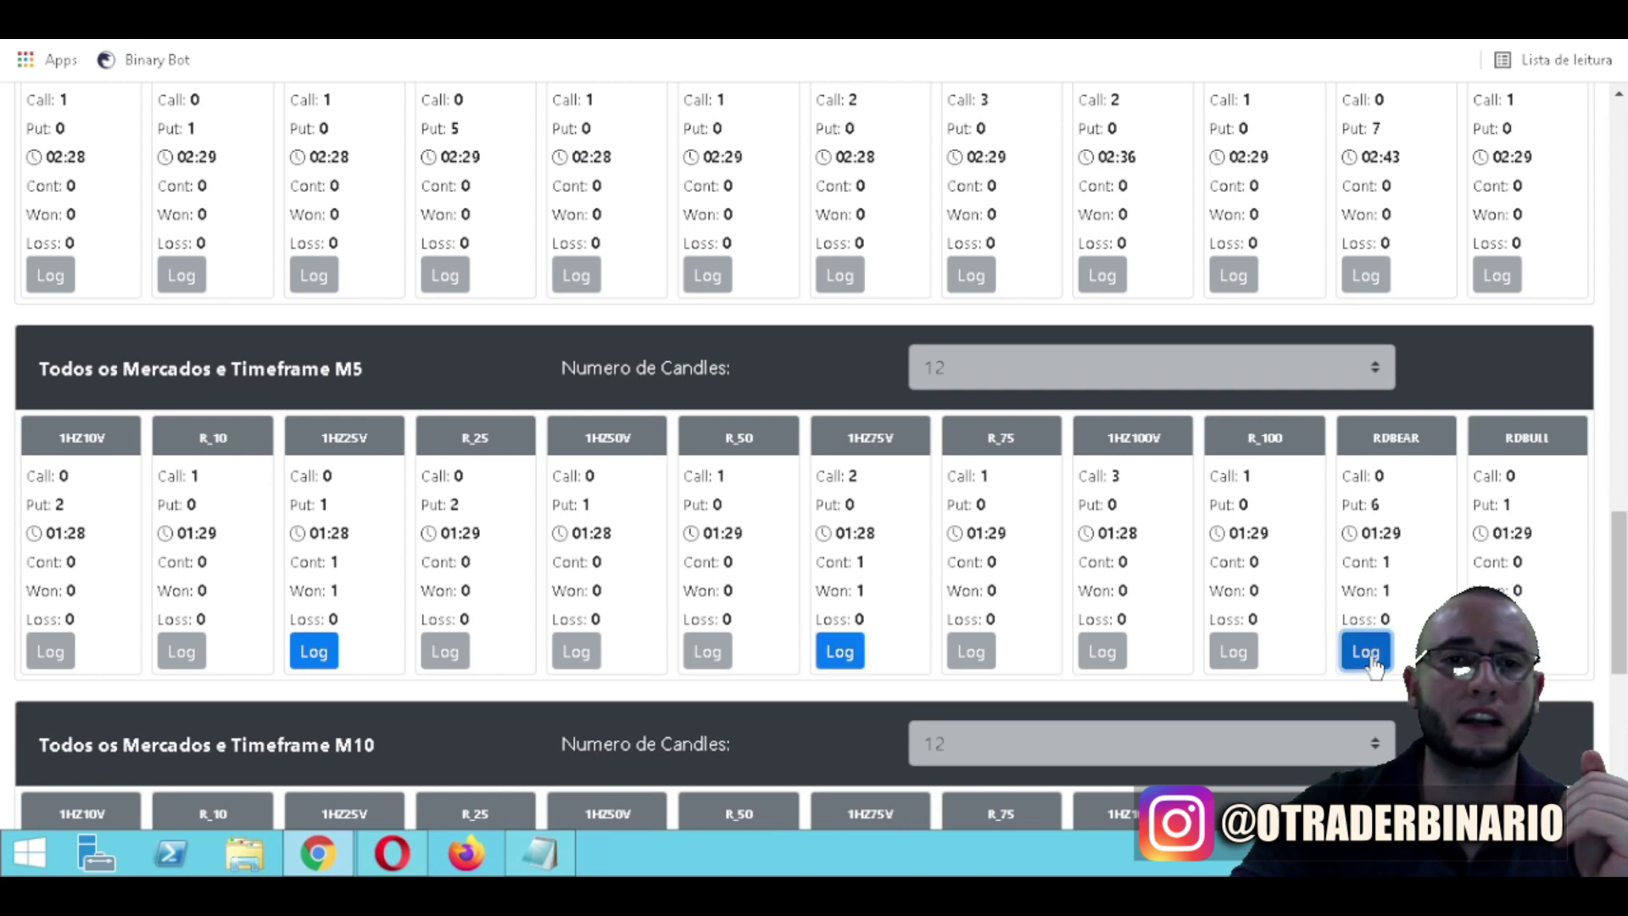
pyautogui.click(1365, 651)
pyautogui.click(1196, 592)
pyautogui.moveTo(1621, 646); pyautogui.dragTo(1620, 802)
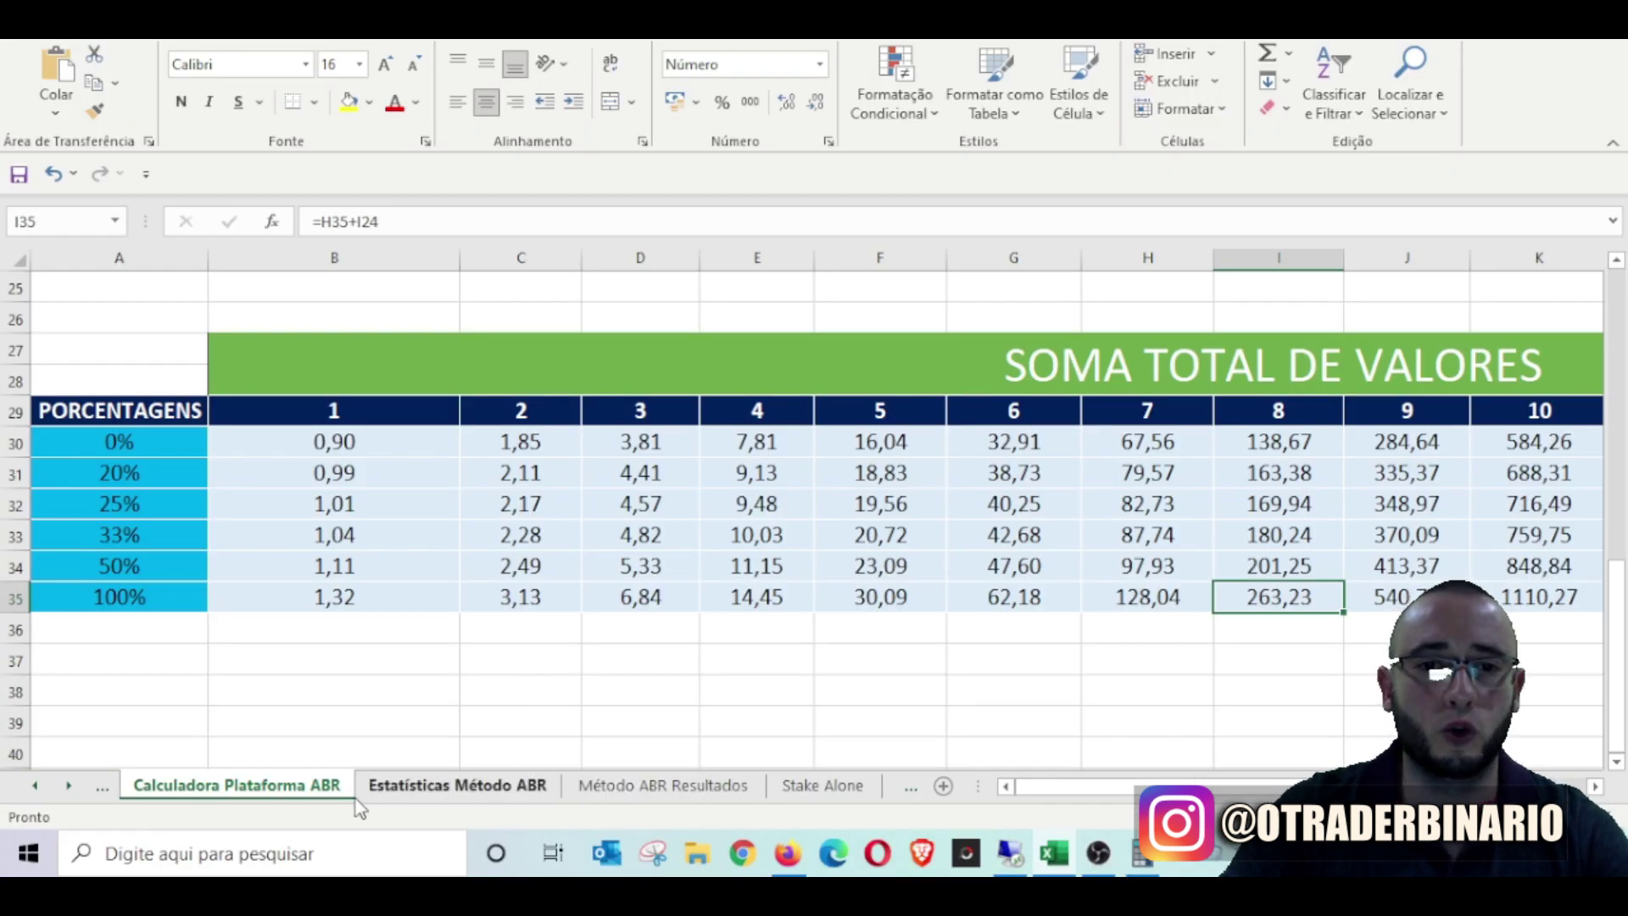
# - Examine the gains and percentages for 11/dez to 13/dez in the Método ABR Rendimentos sheet
pyautogui.click(36, 786)
pyautogui.click(36, 787)
pyautogui.click(34, 787)
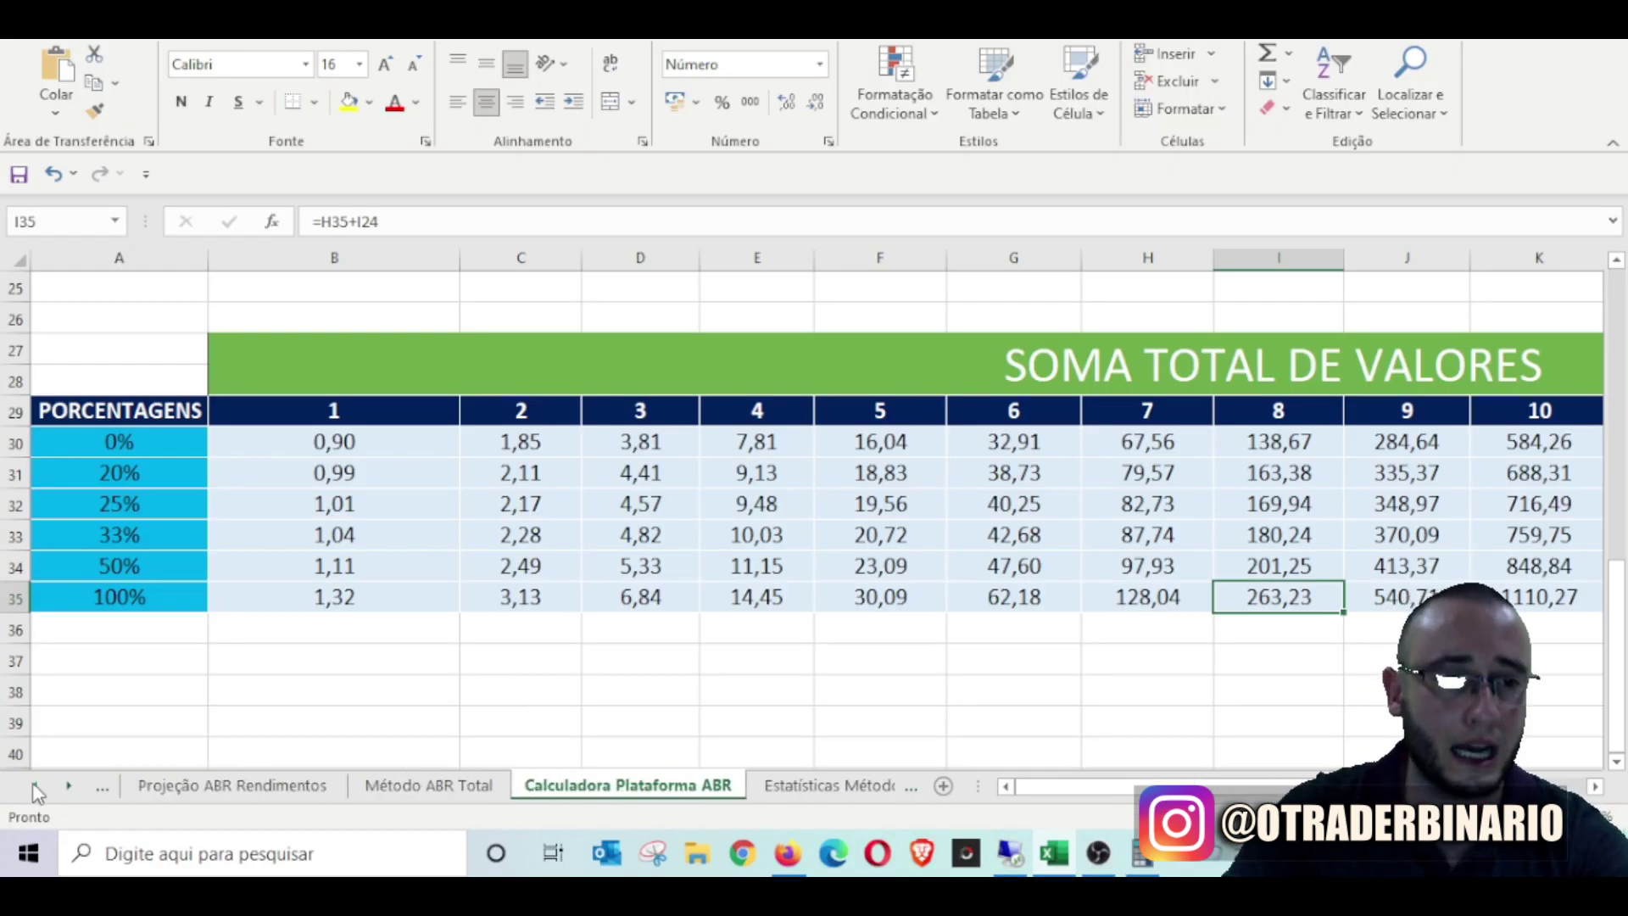
pyautogui.click(237, 790)
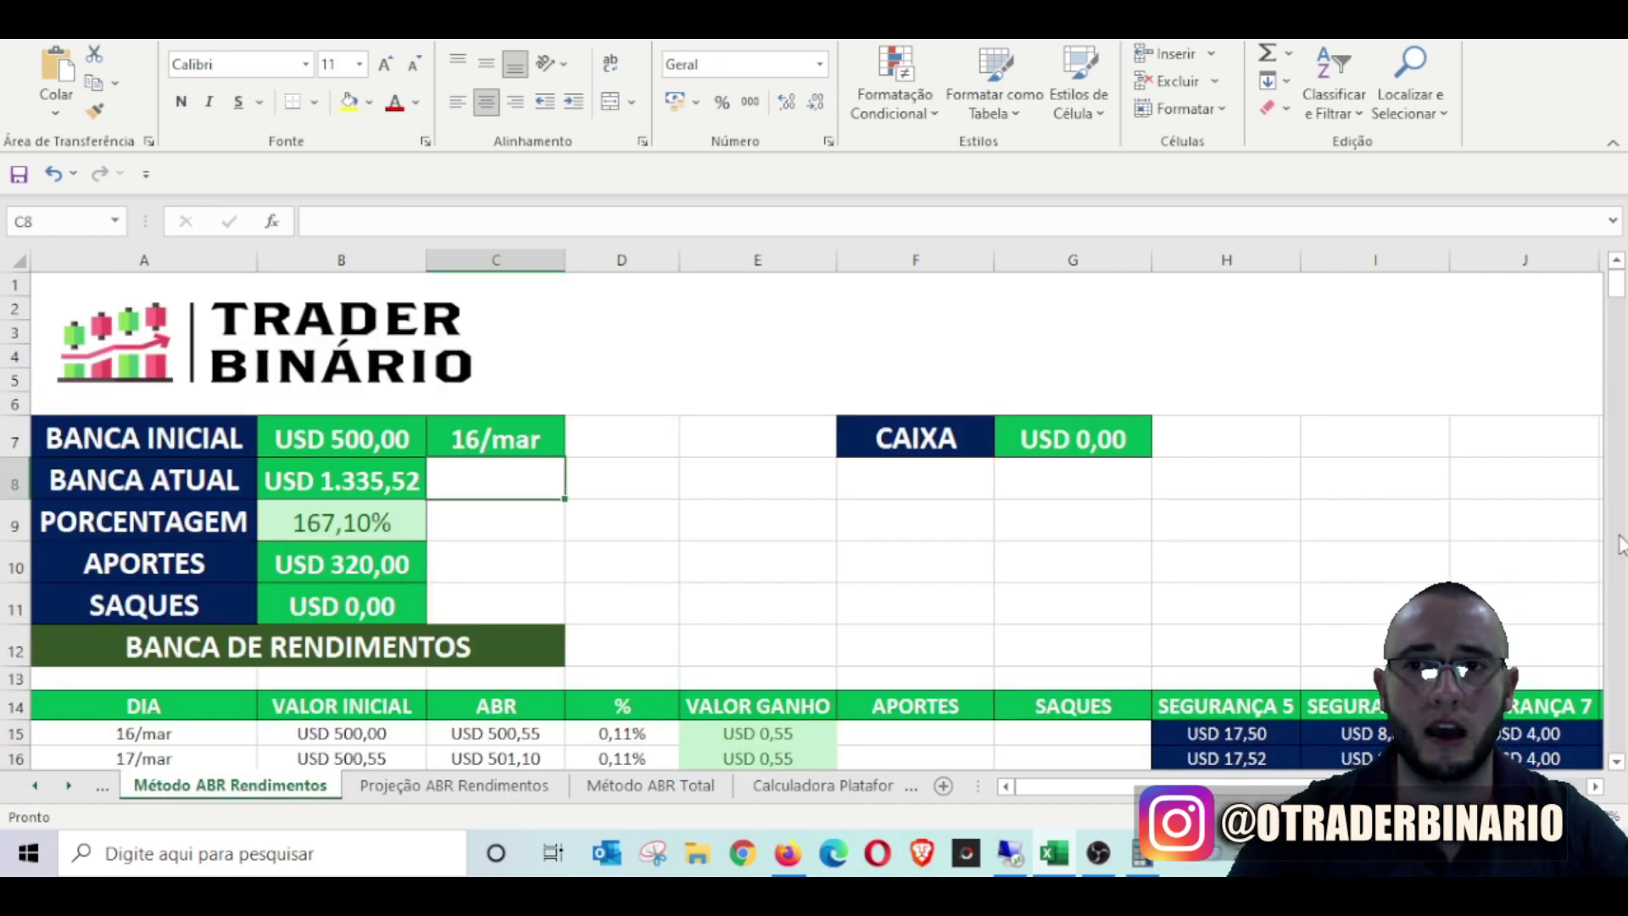
pyautogui.moveTo(1616, 293); pyautogui.dragTo(1616, 706)
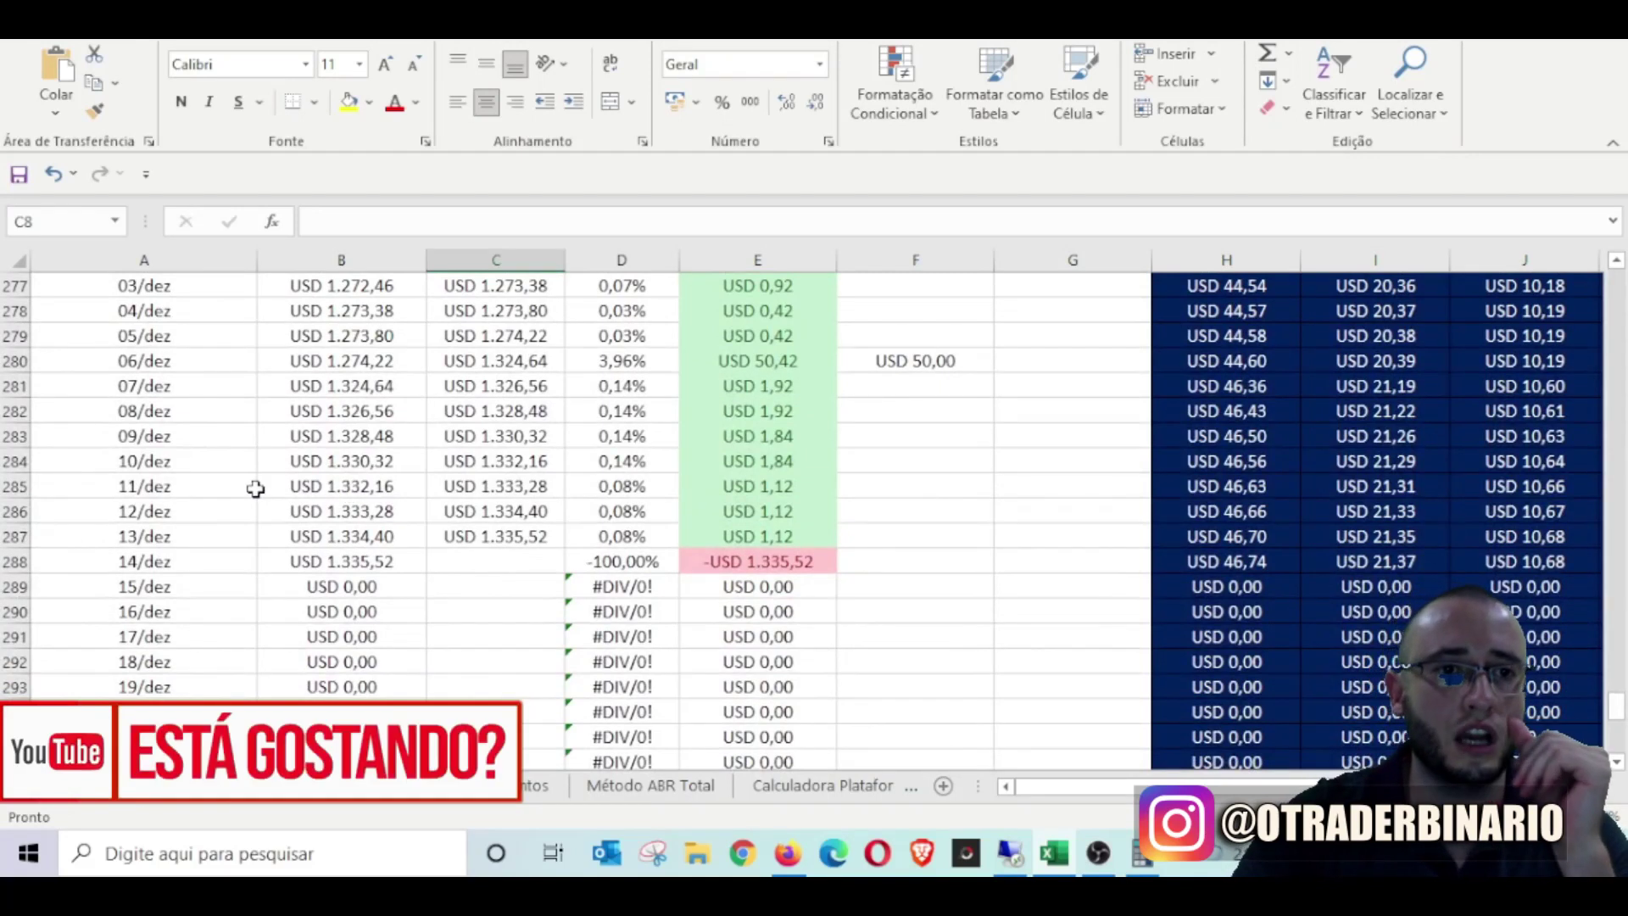
pyautogui.moveTo(763, 488); pyautogui.dragTo(689, 533)
pyautogui.moveTo(630, 486); pyautogui.dragTo(632, 551)
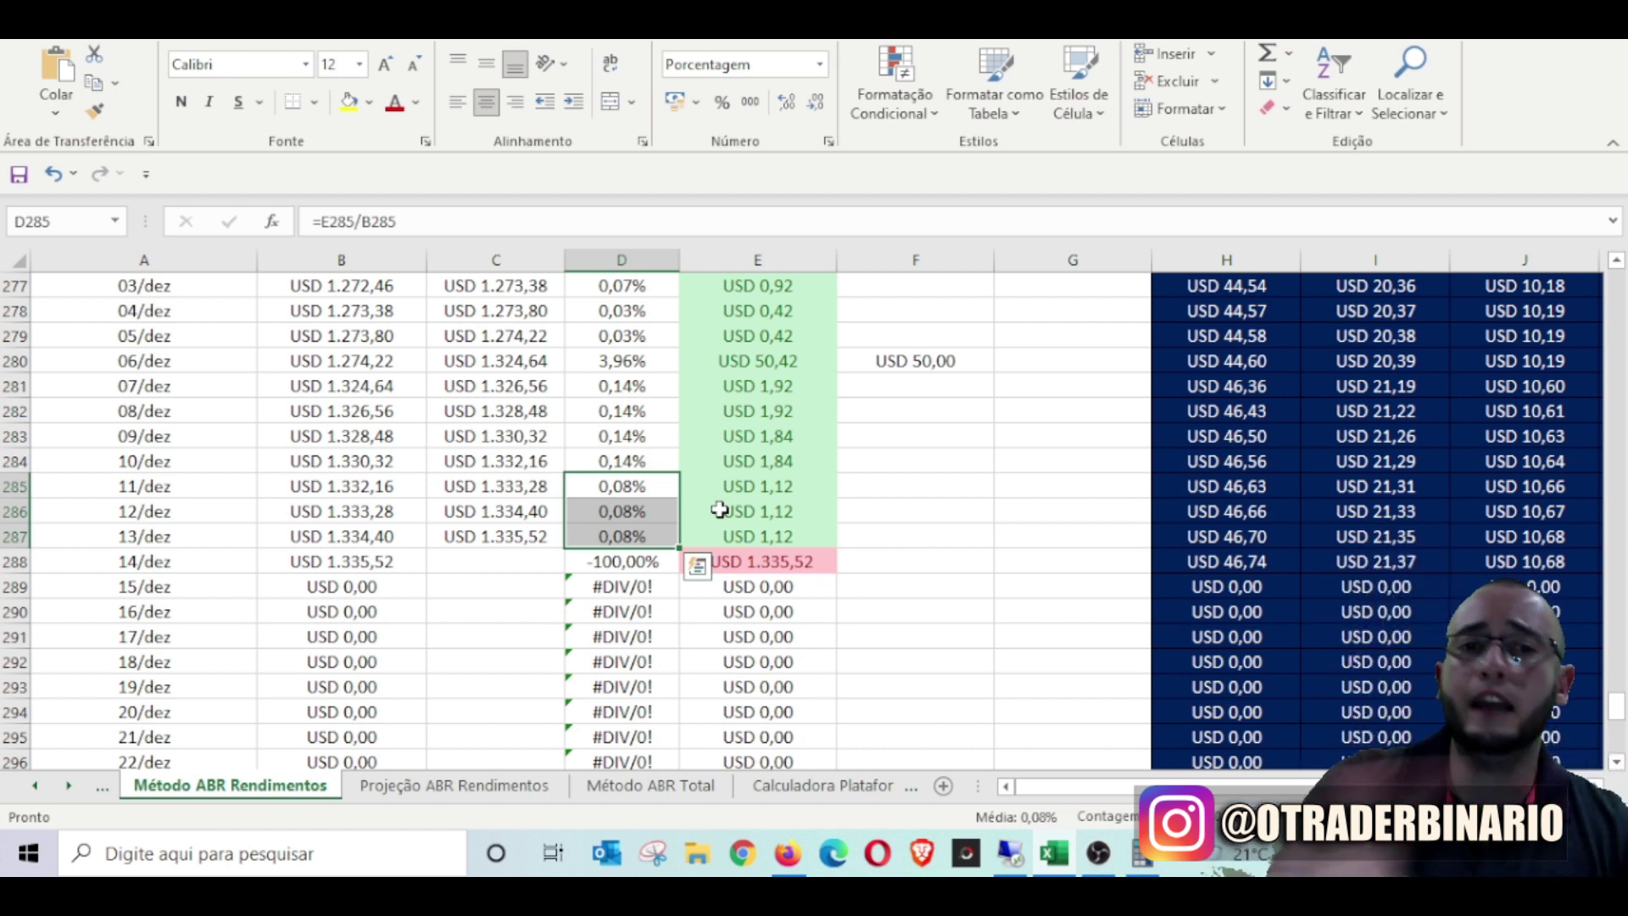
# - Enter a contribution of USD 40,00 for 13/dez in the APORTES column
pyautogui.click(897, 538)
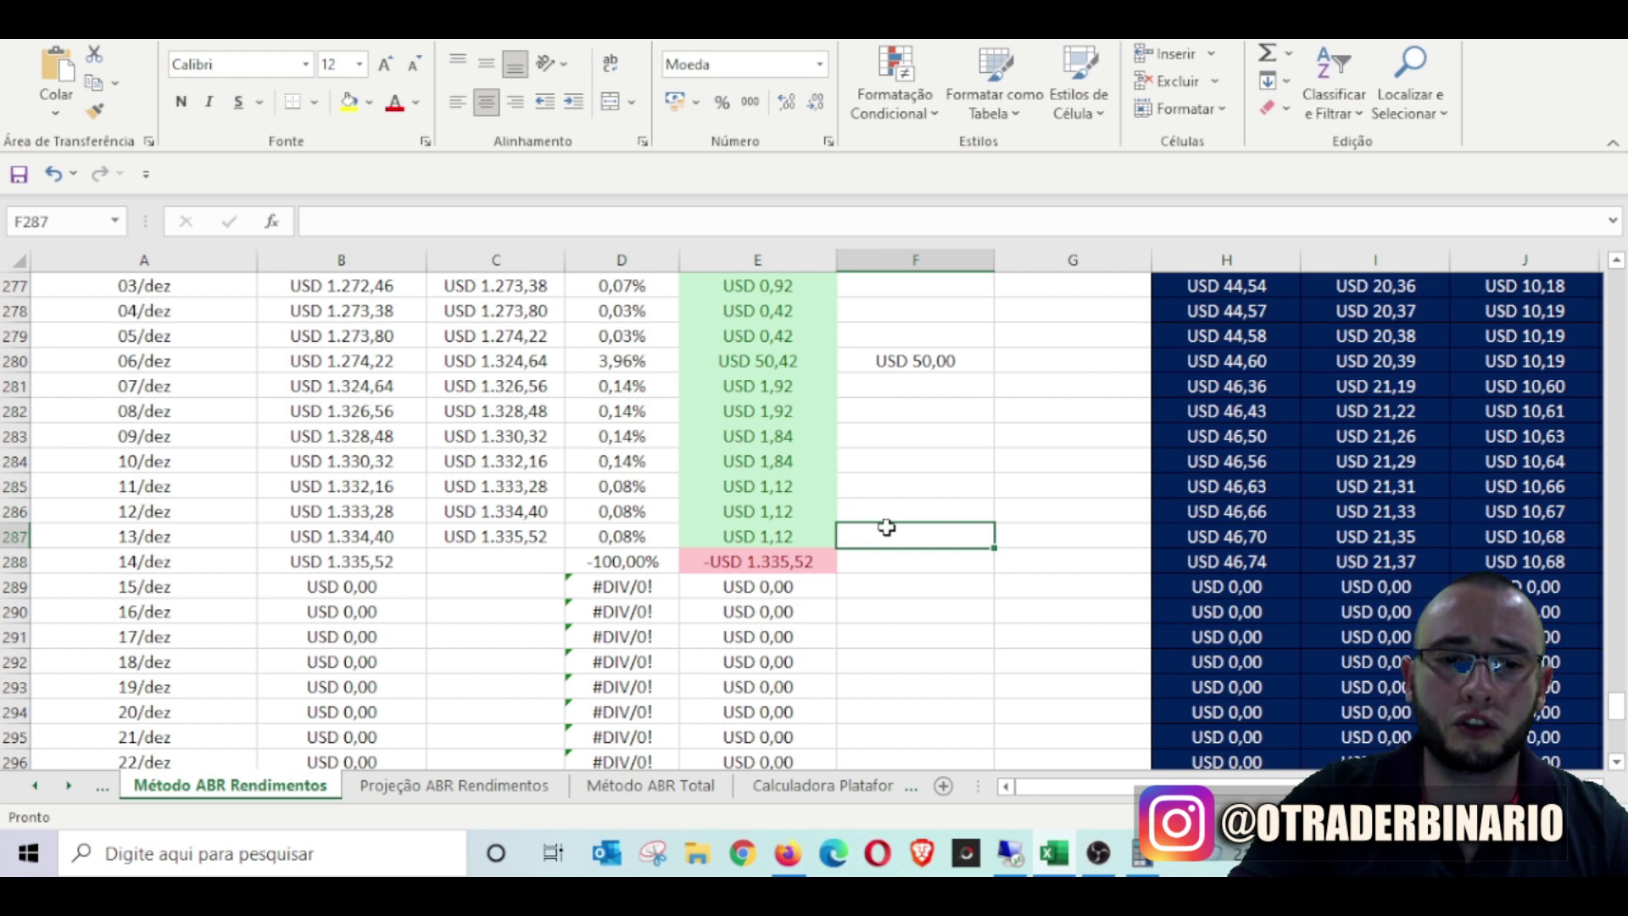
pyautogui.write('40')
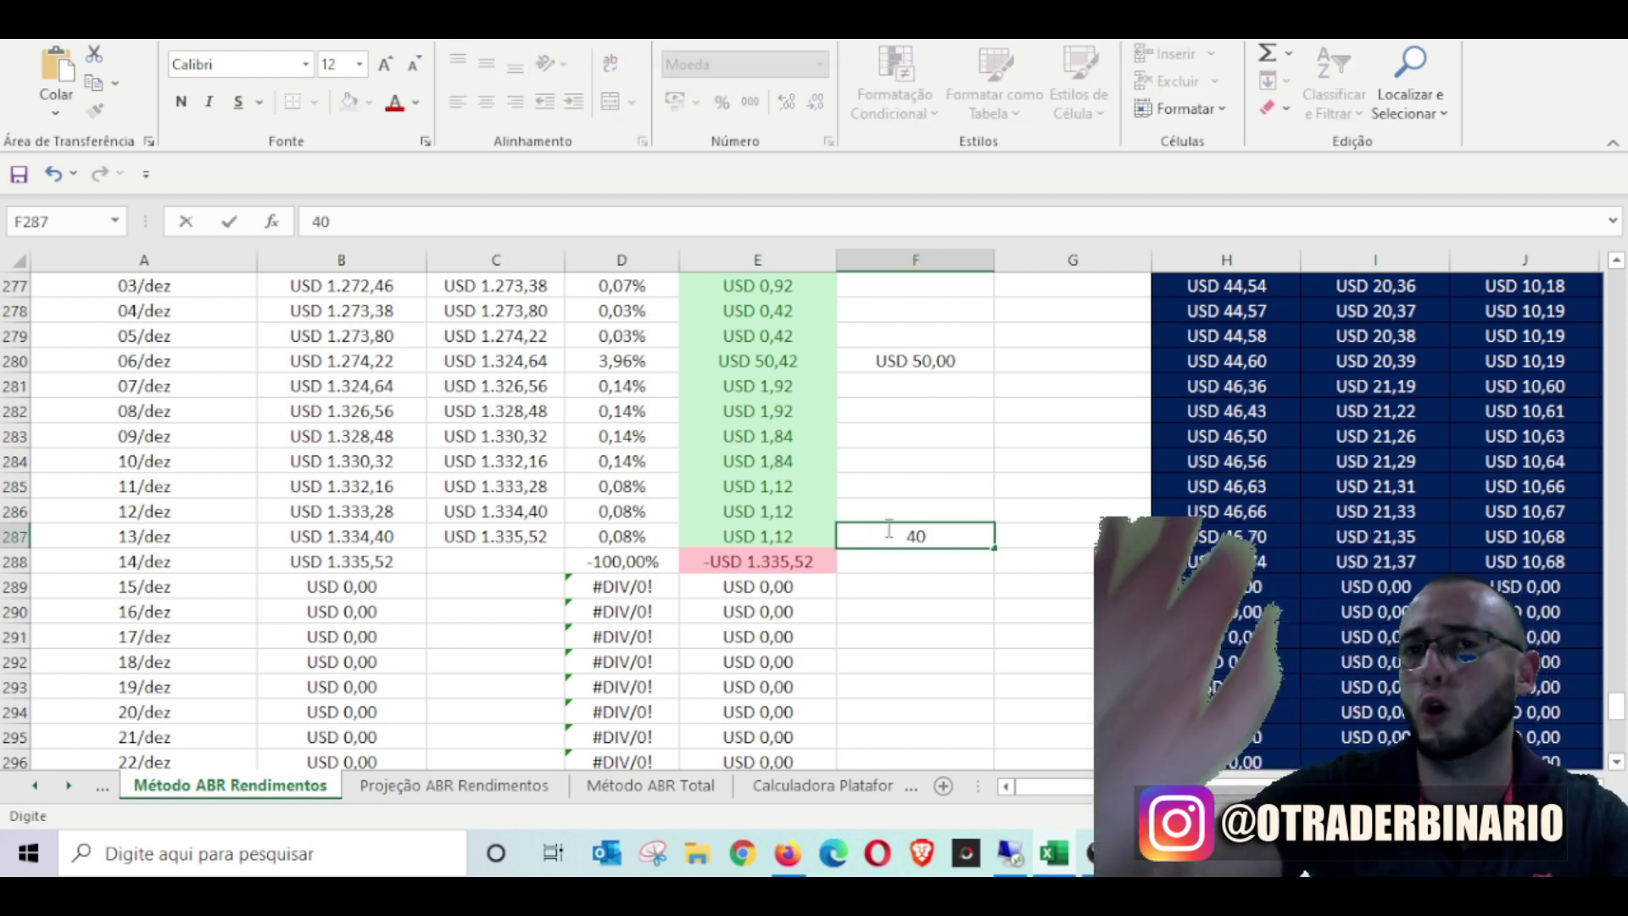
pyautogui.click(932, 508)
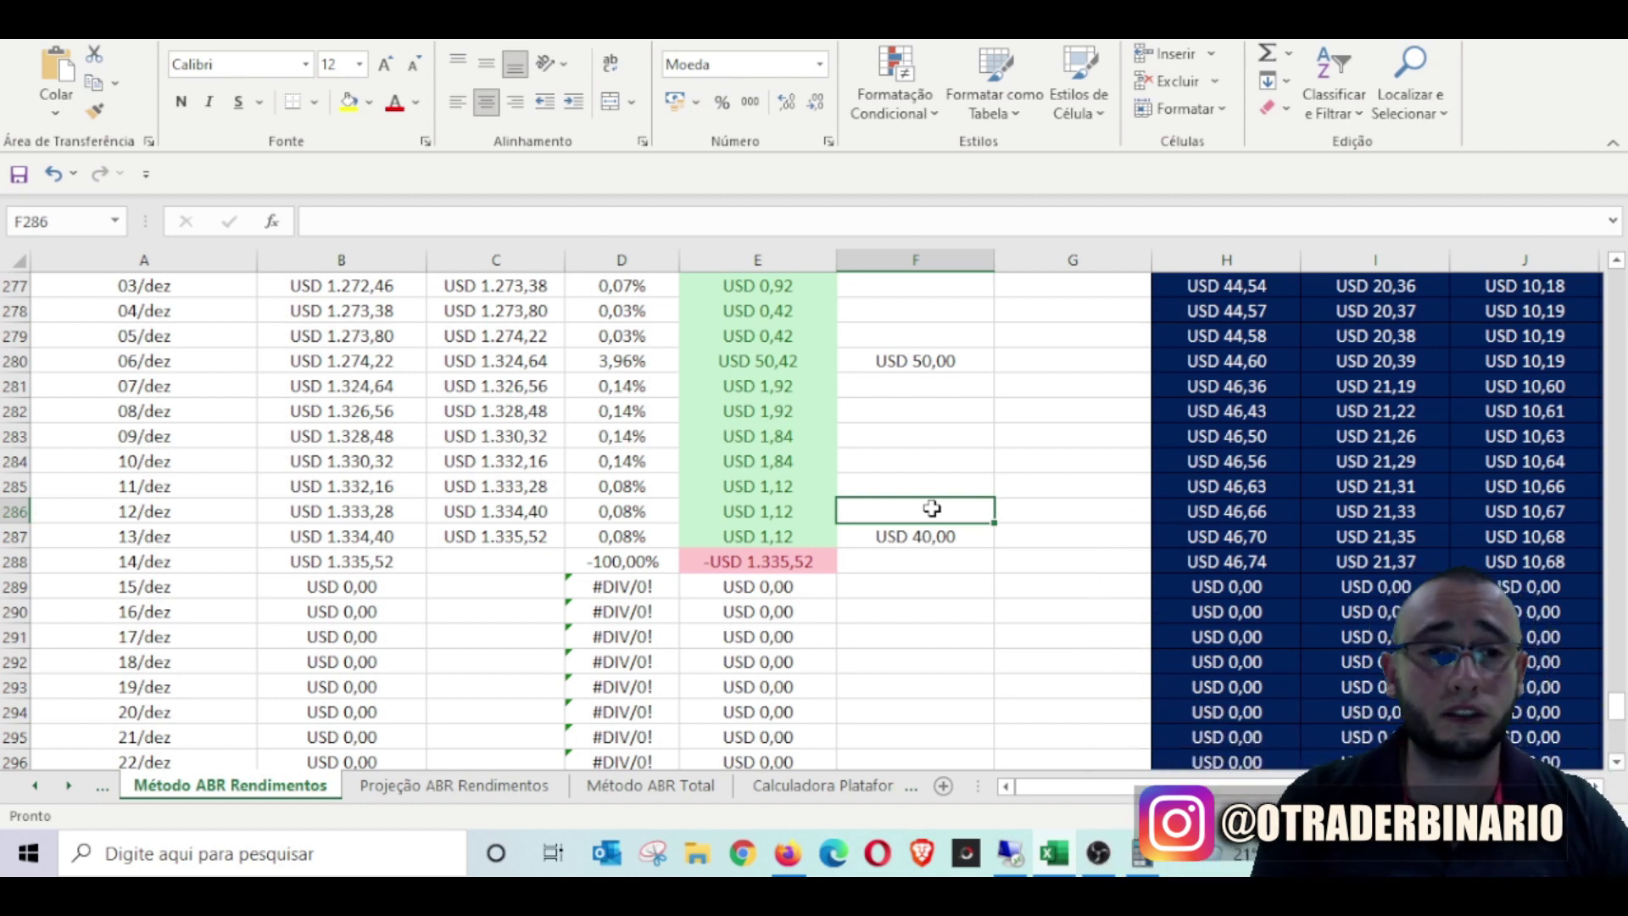
# - Set the 13/dez contribution in the APORTES column to USD 50,00
pyautogui.press('Down')
pyautogui.write('50')
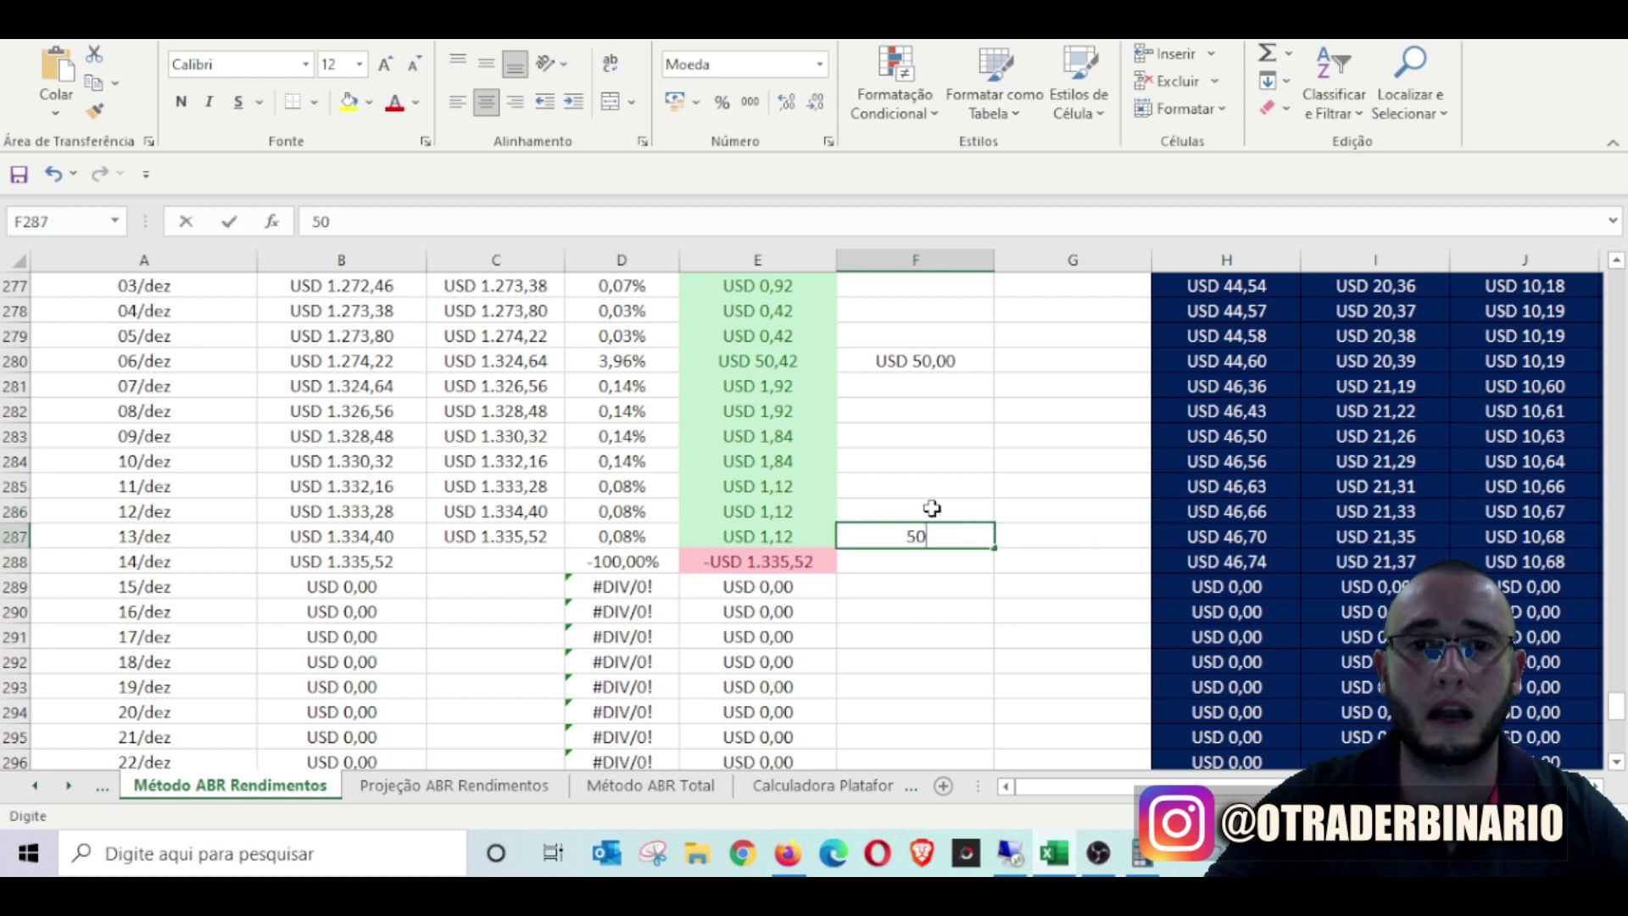
pyautogui.click(964, 456)
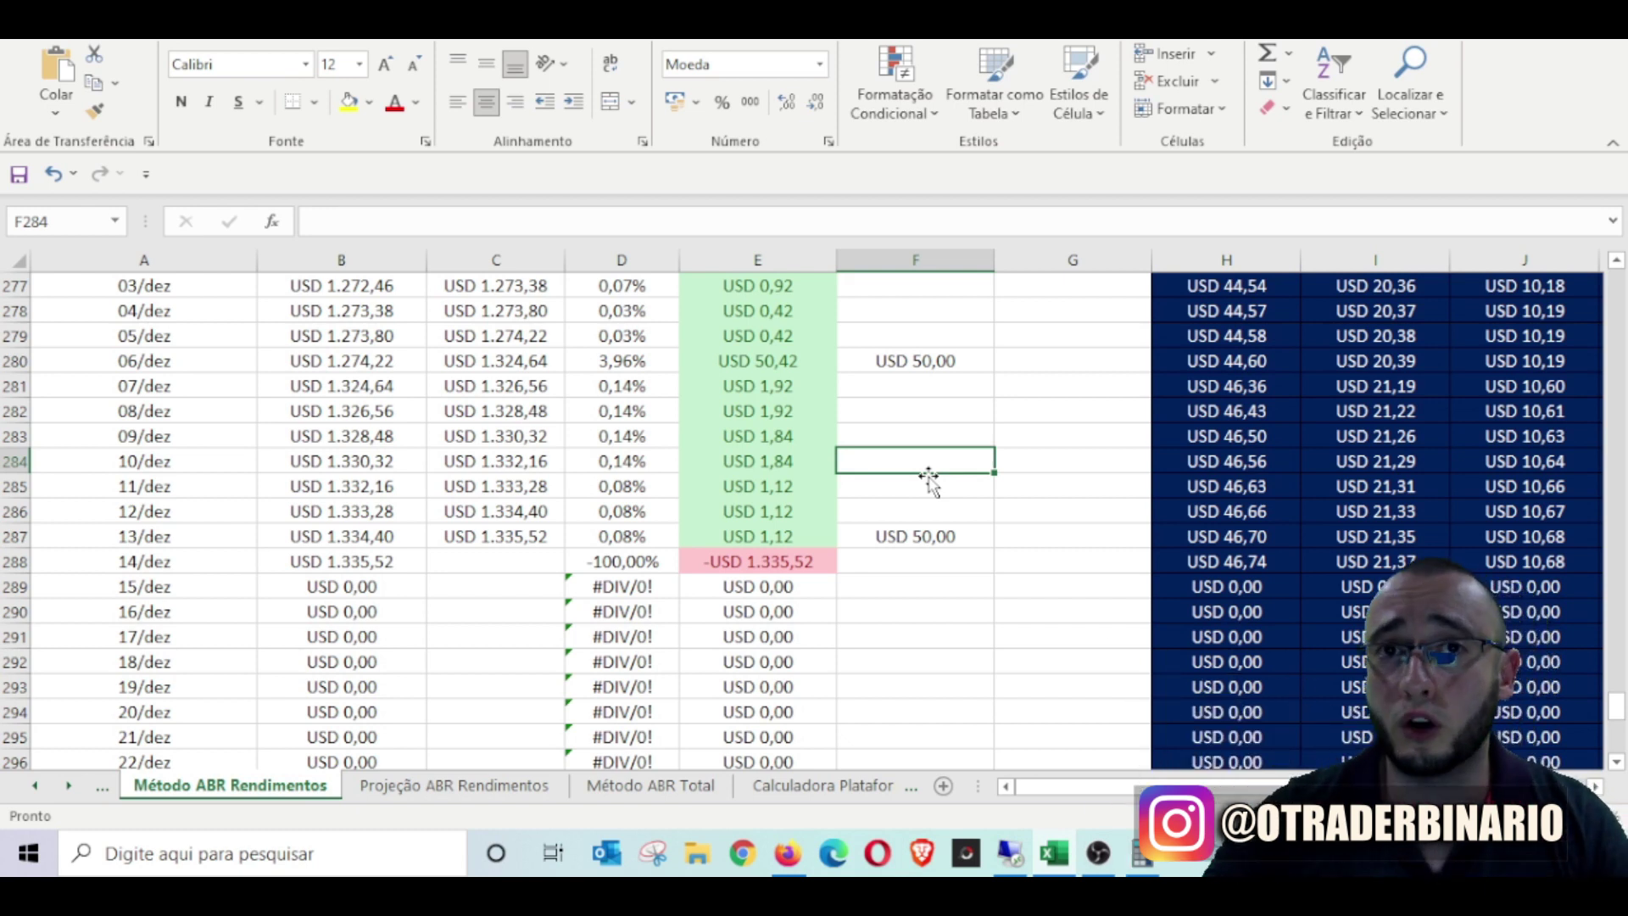
# - Set the ABR value for 13/dez to 1385,52 and check the percentages from 07/dez to 13/dez
pyautogui.click(513, 535)
pyautogui.click(337, 221)
pyautogui.press('BackSpace')
pyautogui.write('8')
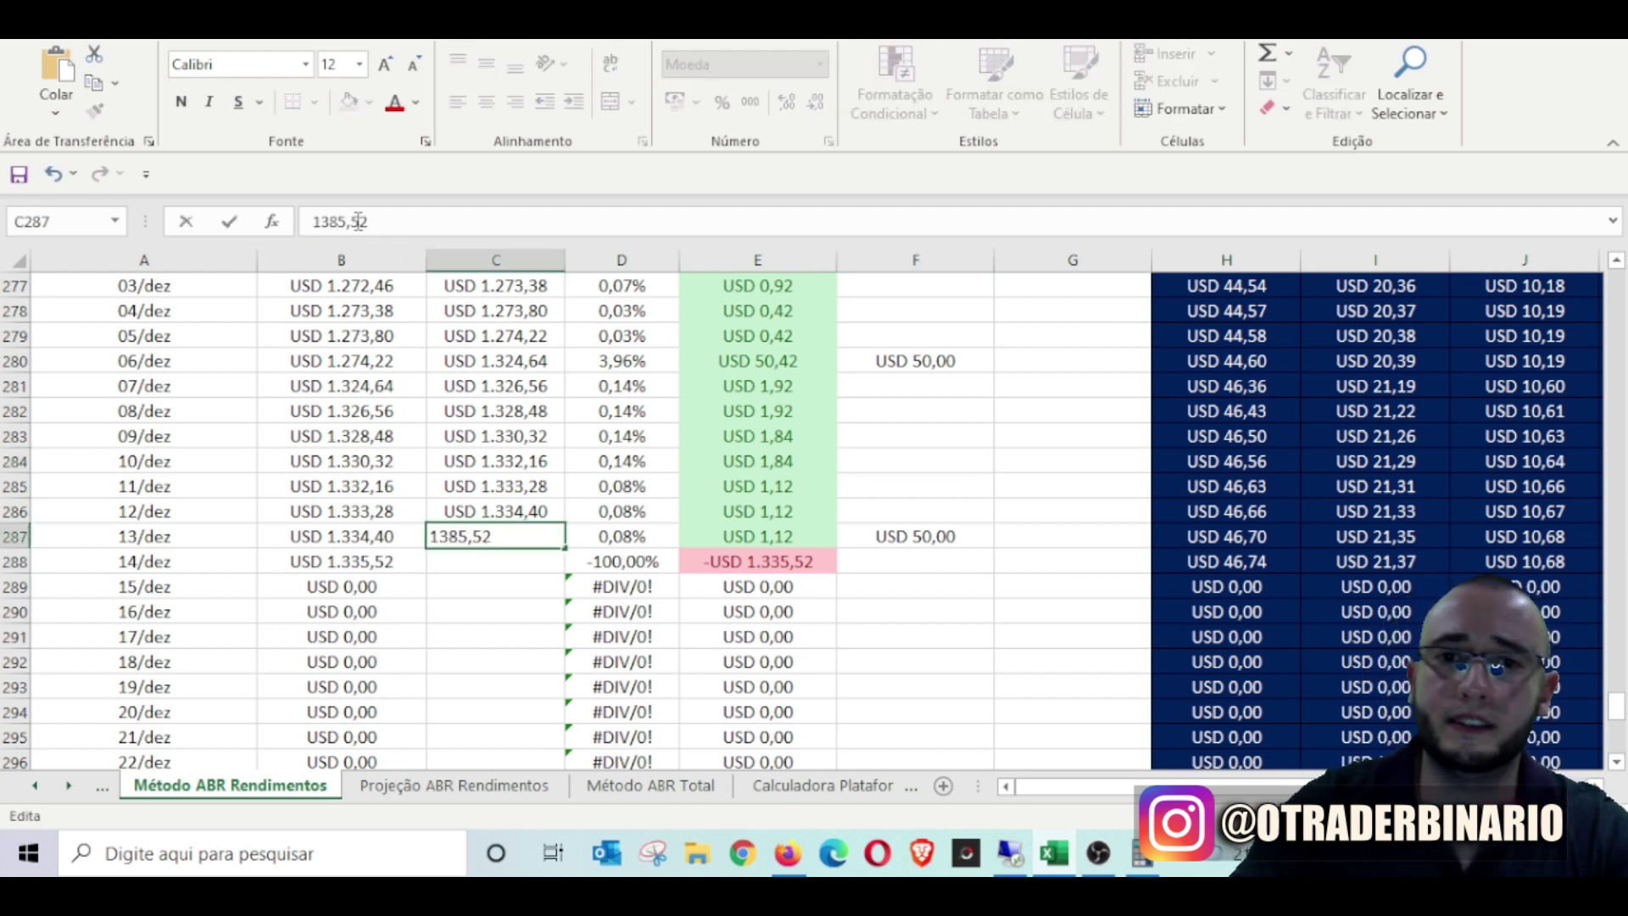
pyautogui.click(954, 483)
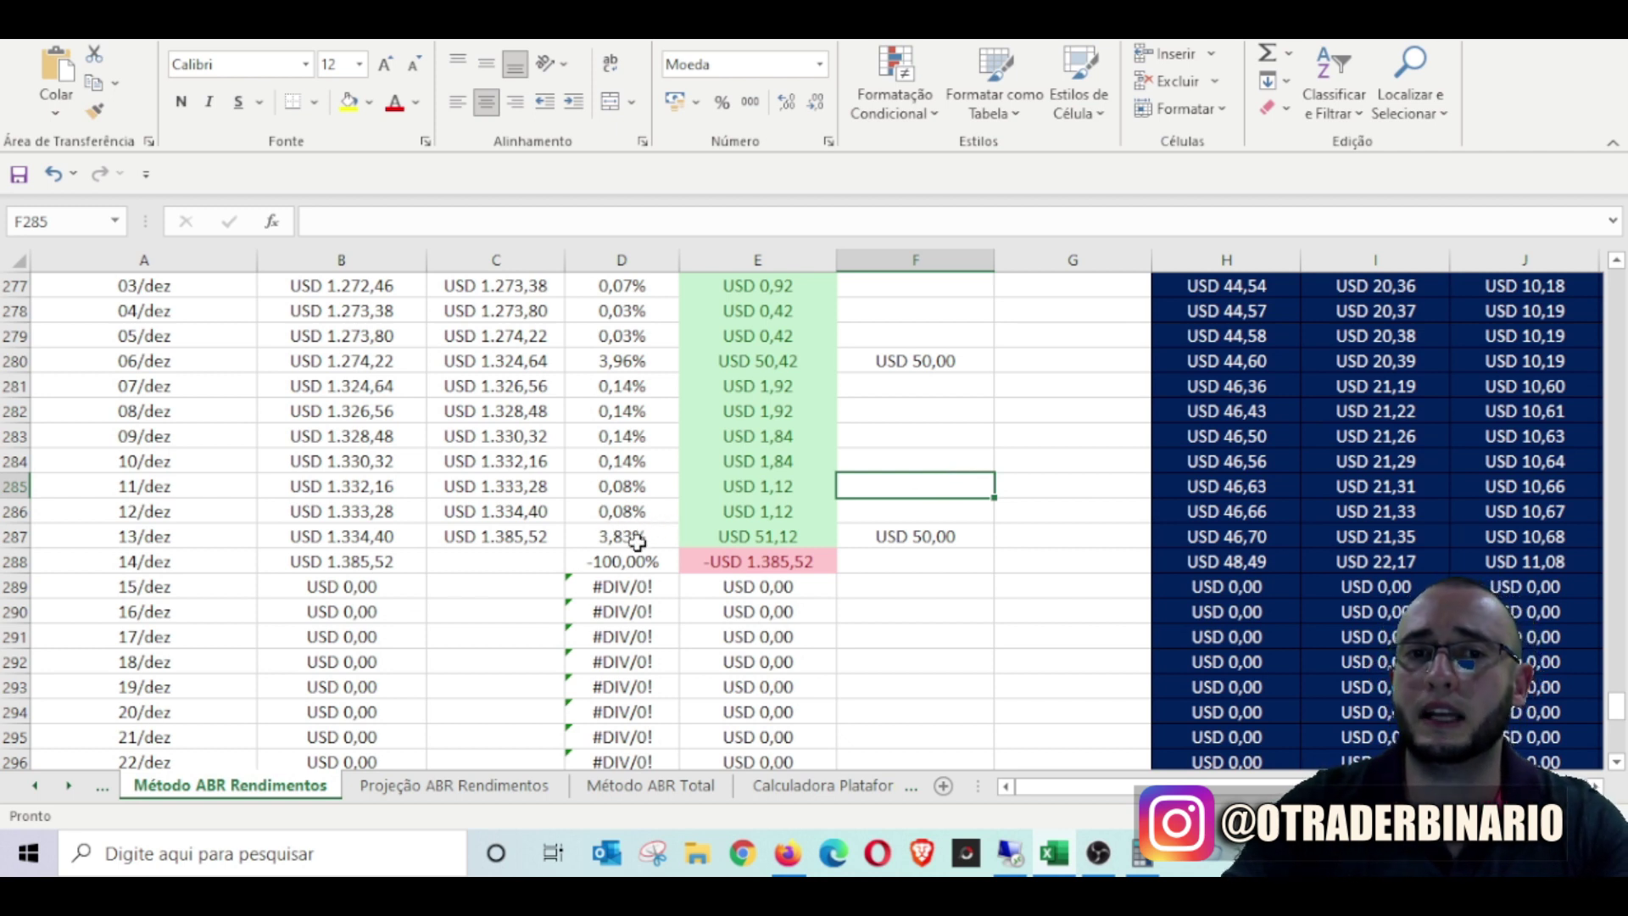
pyautogui.moveTo(634, 541); pyautogui.dragTo(632, 390)
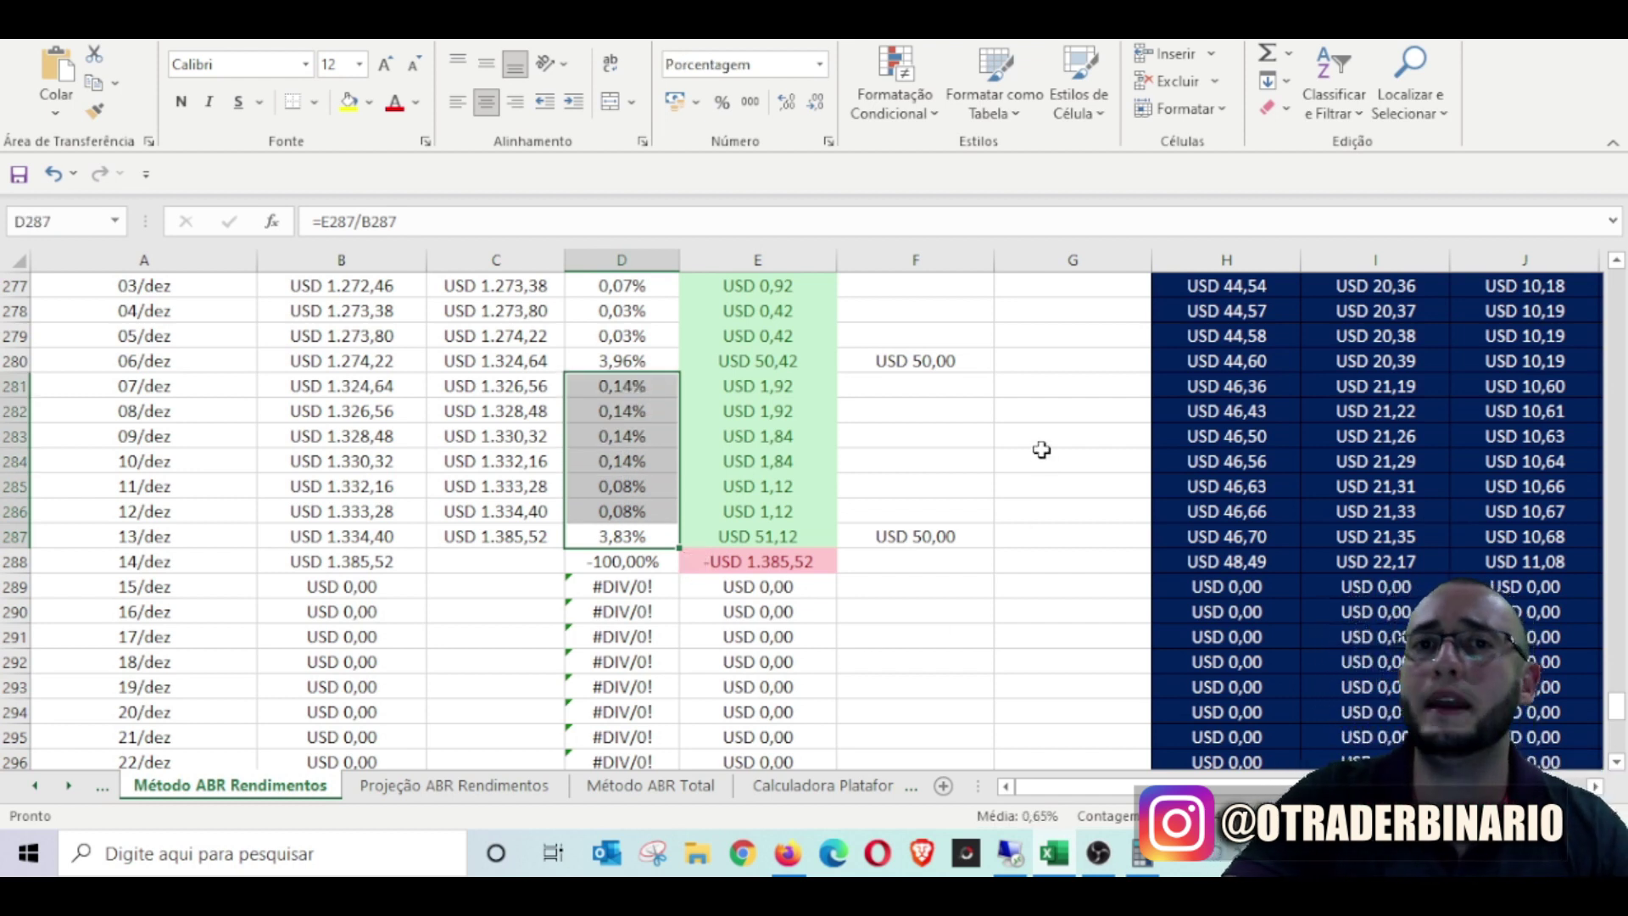
pyautogui.click(1017, 441)
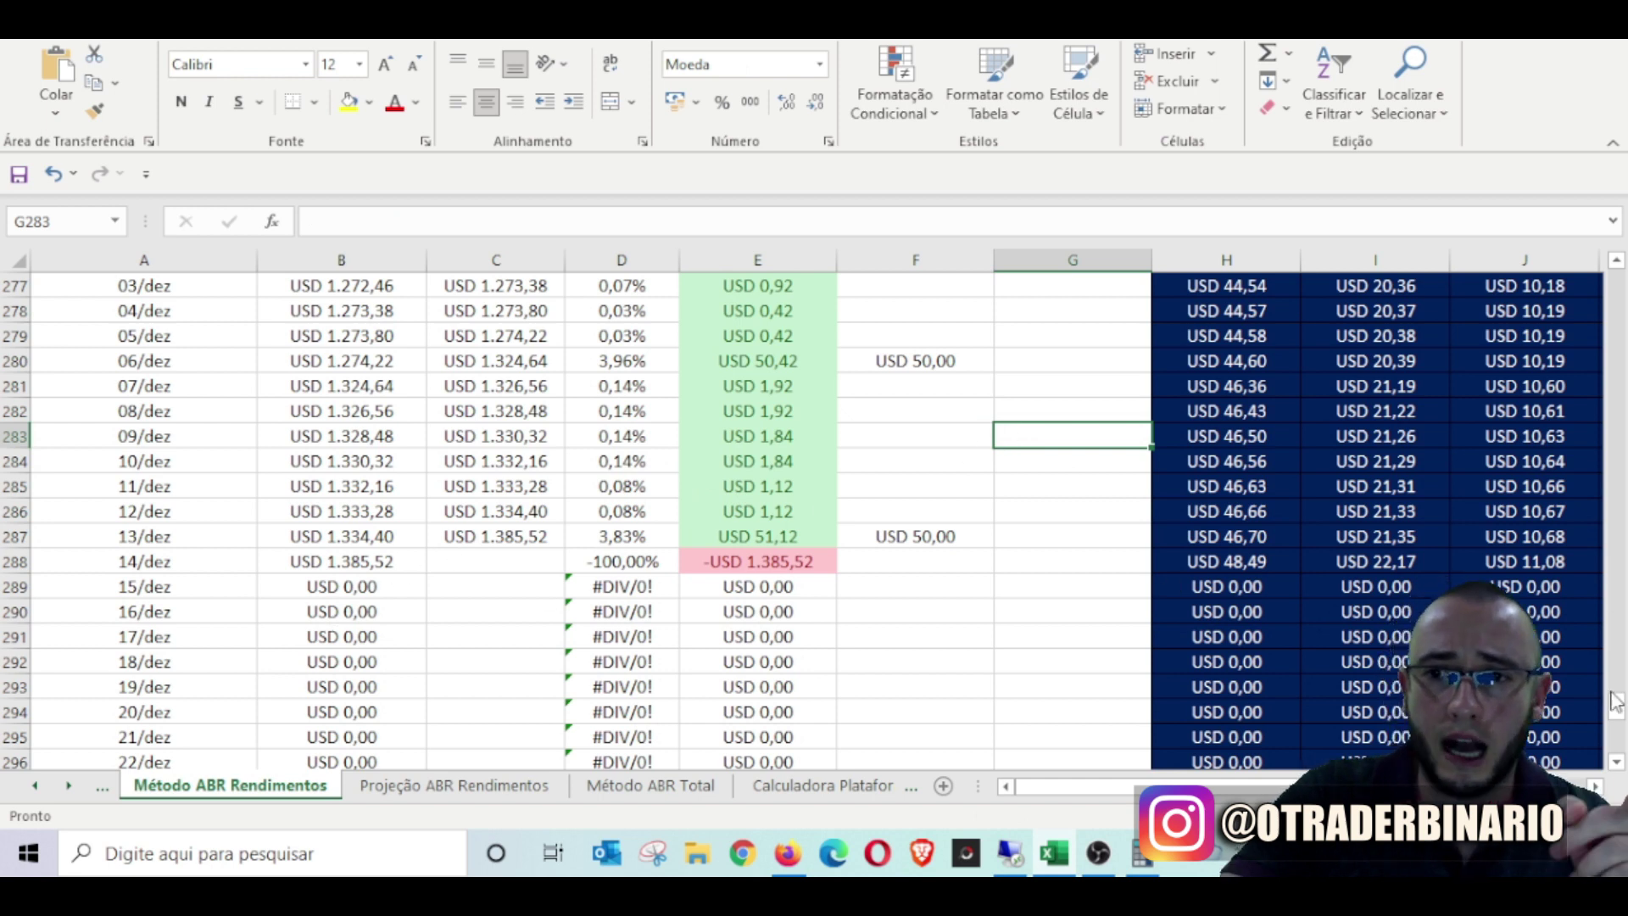
# - Update BANCA ATUAL in the Método ABR Rendimentos summary to 1385,52
pyautogui.moveTo(1614, 721); pyautogui.dragTo(1619, 261)
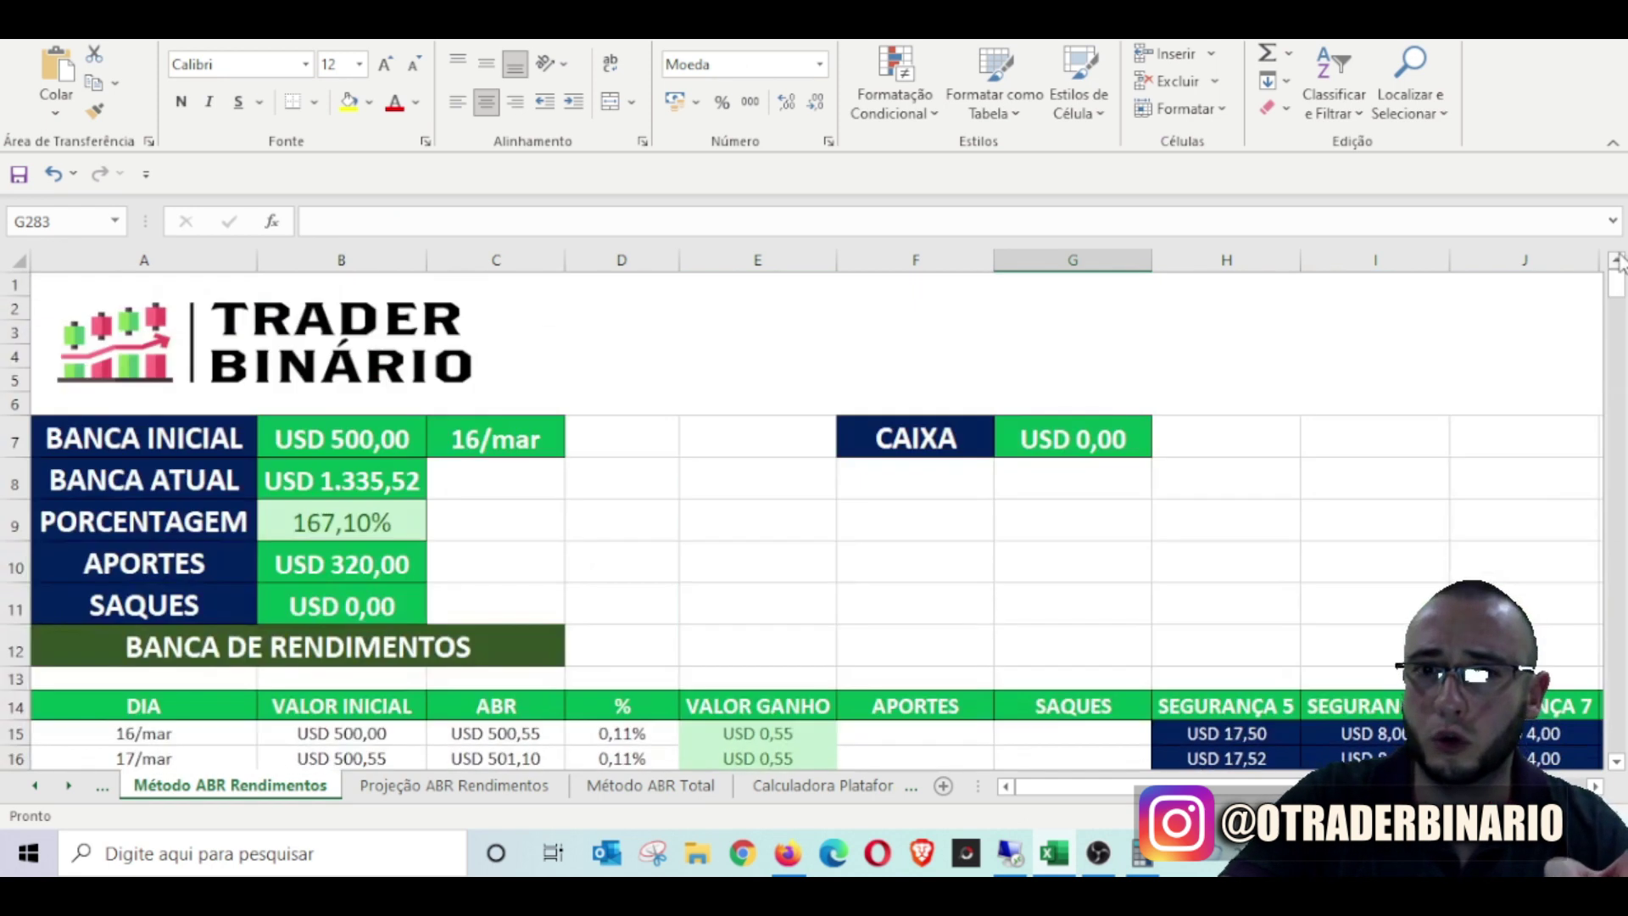
pyautogui.click(286, 486)
pyautogui.write('13,')
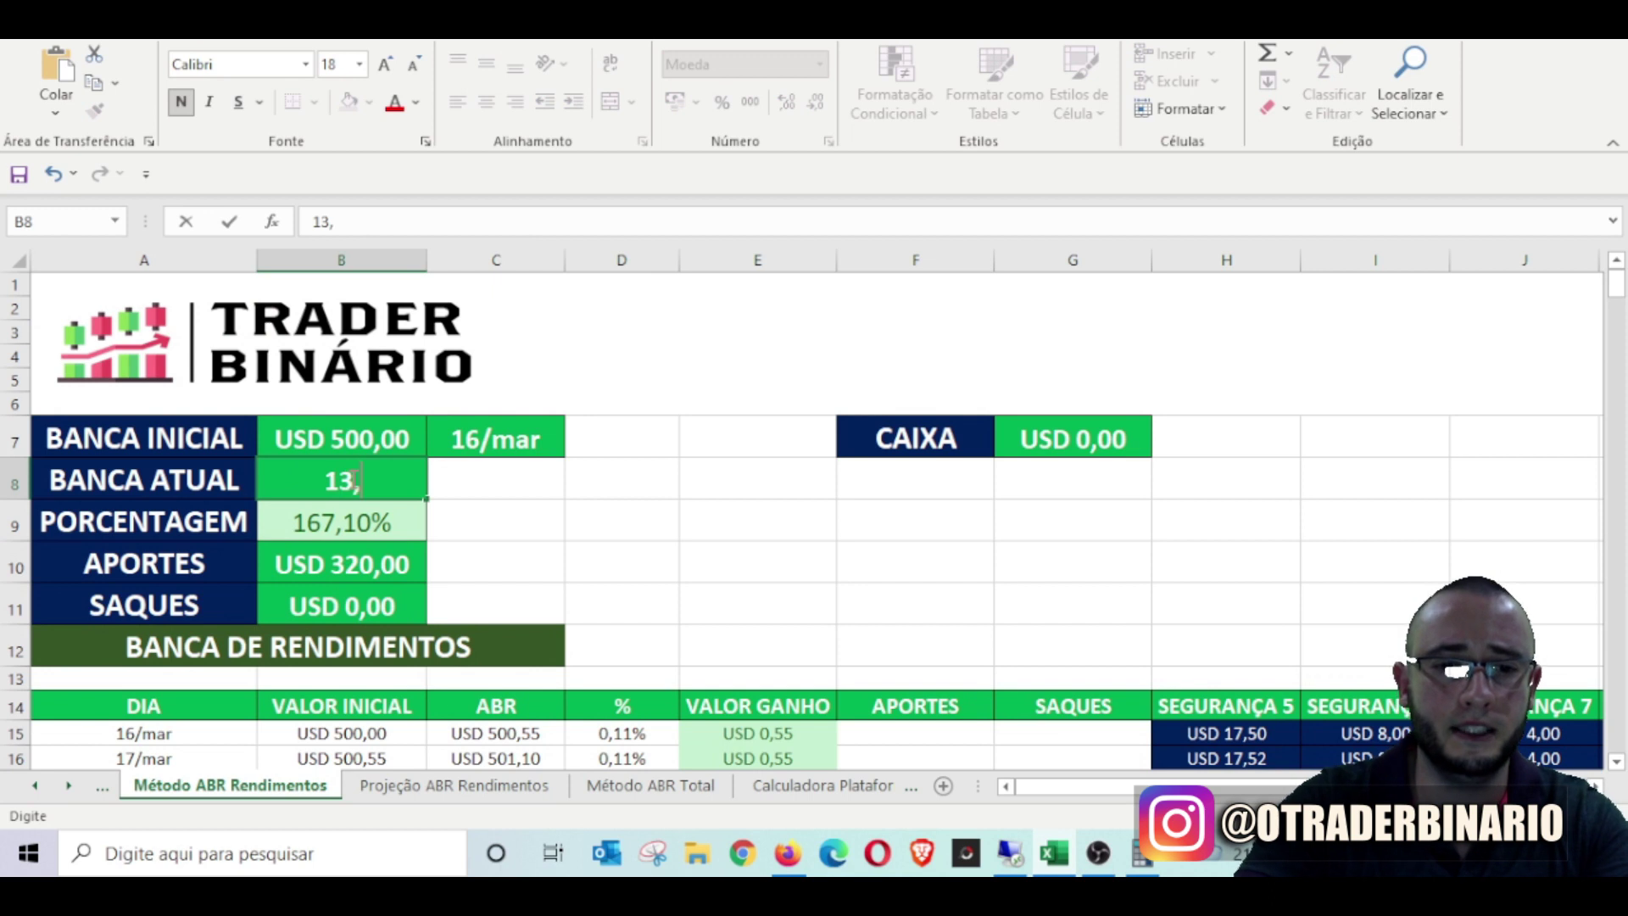
pyautogui.write('85,52')
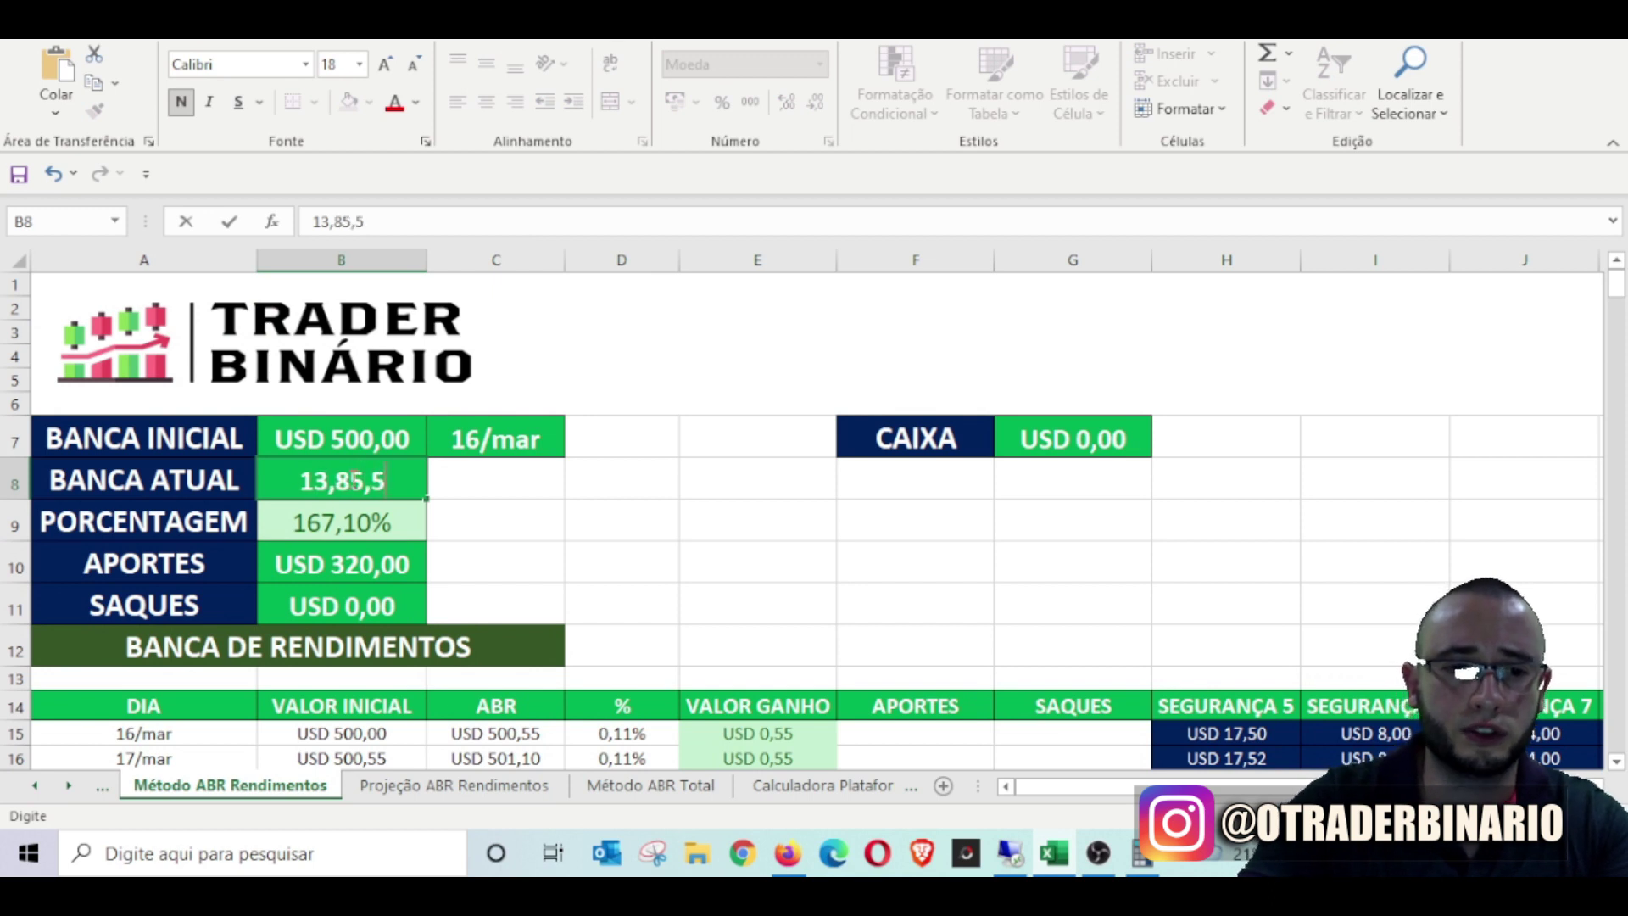
pyautogui.click(619, 504)
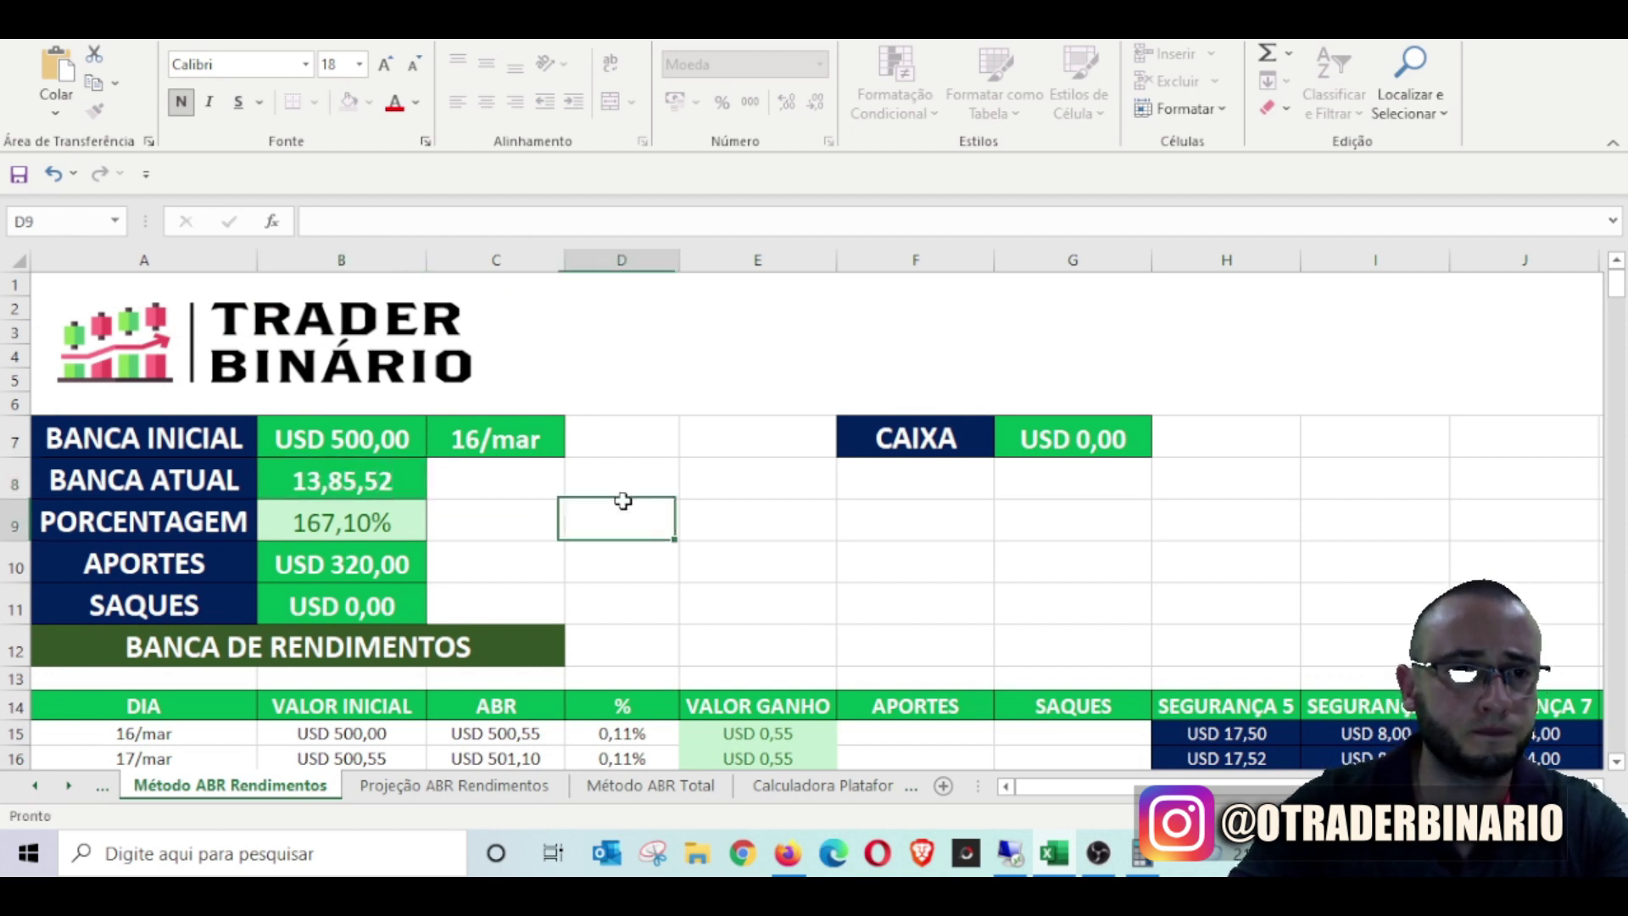
pyautogui.click(339, 490)
pyautogui.click(359, 220)
pyautogui.doubleClick(360, 219)
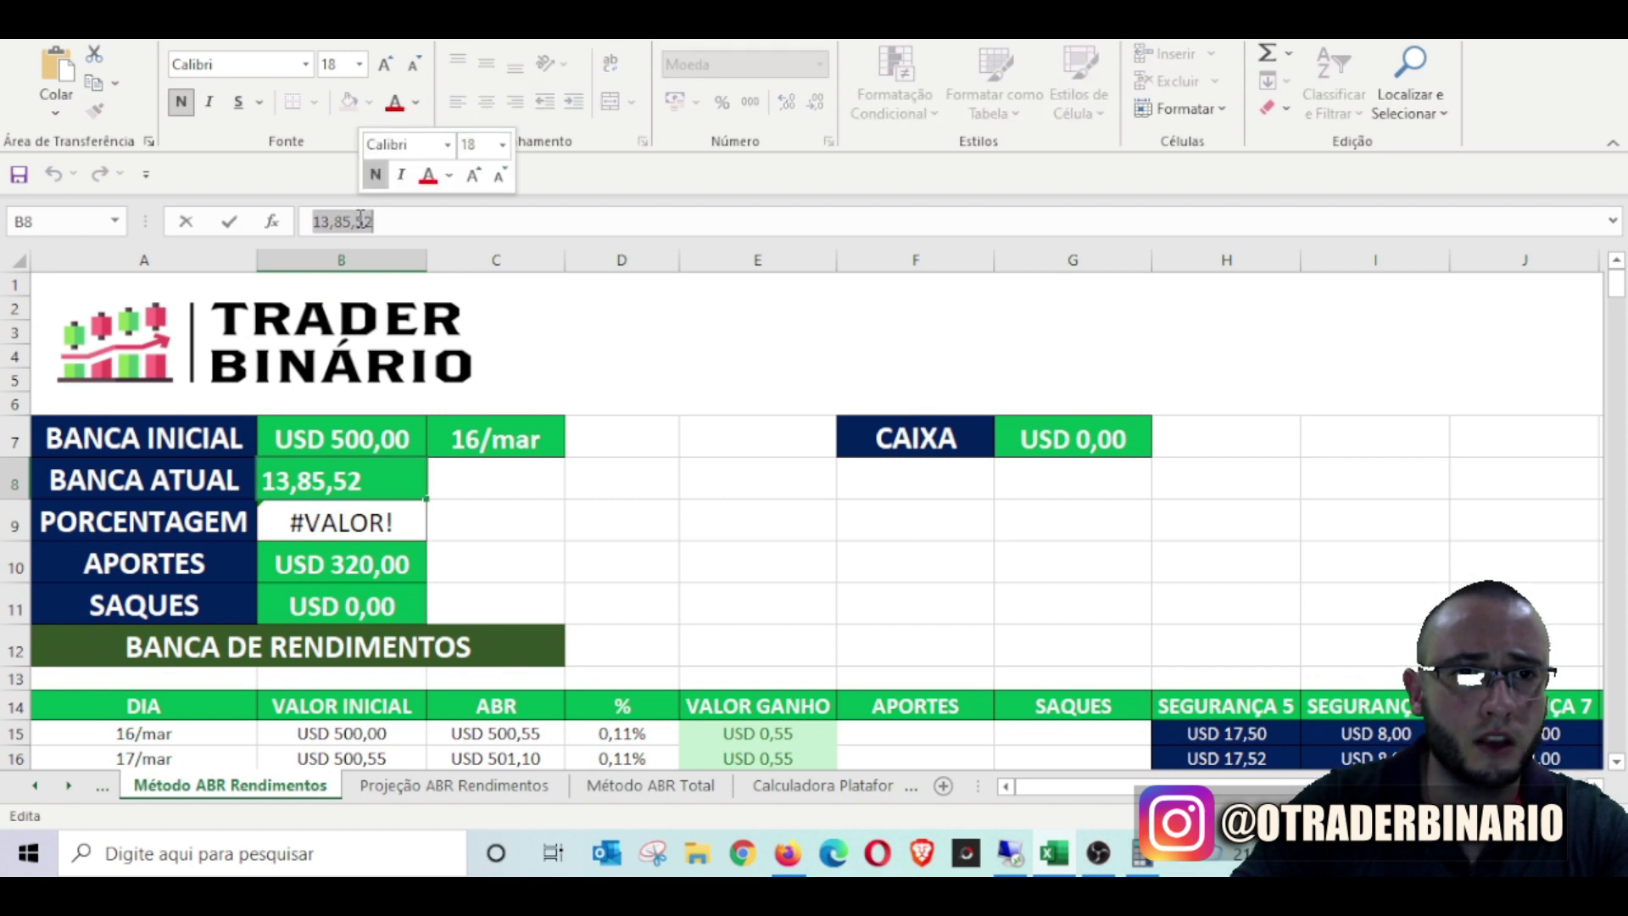
pyautogui.write('1')
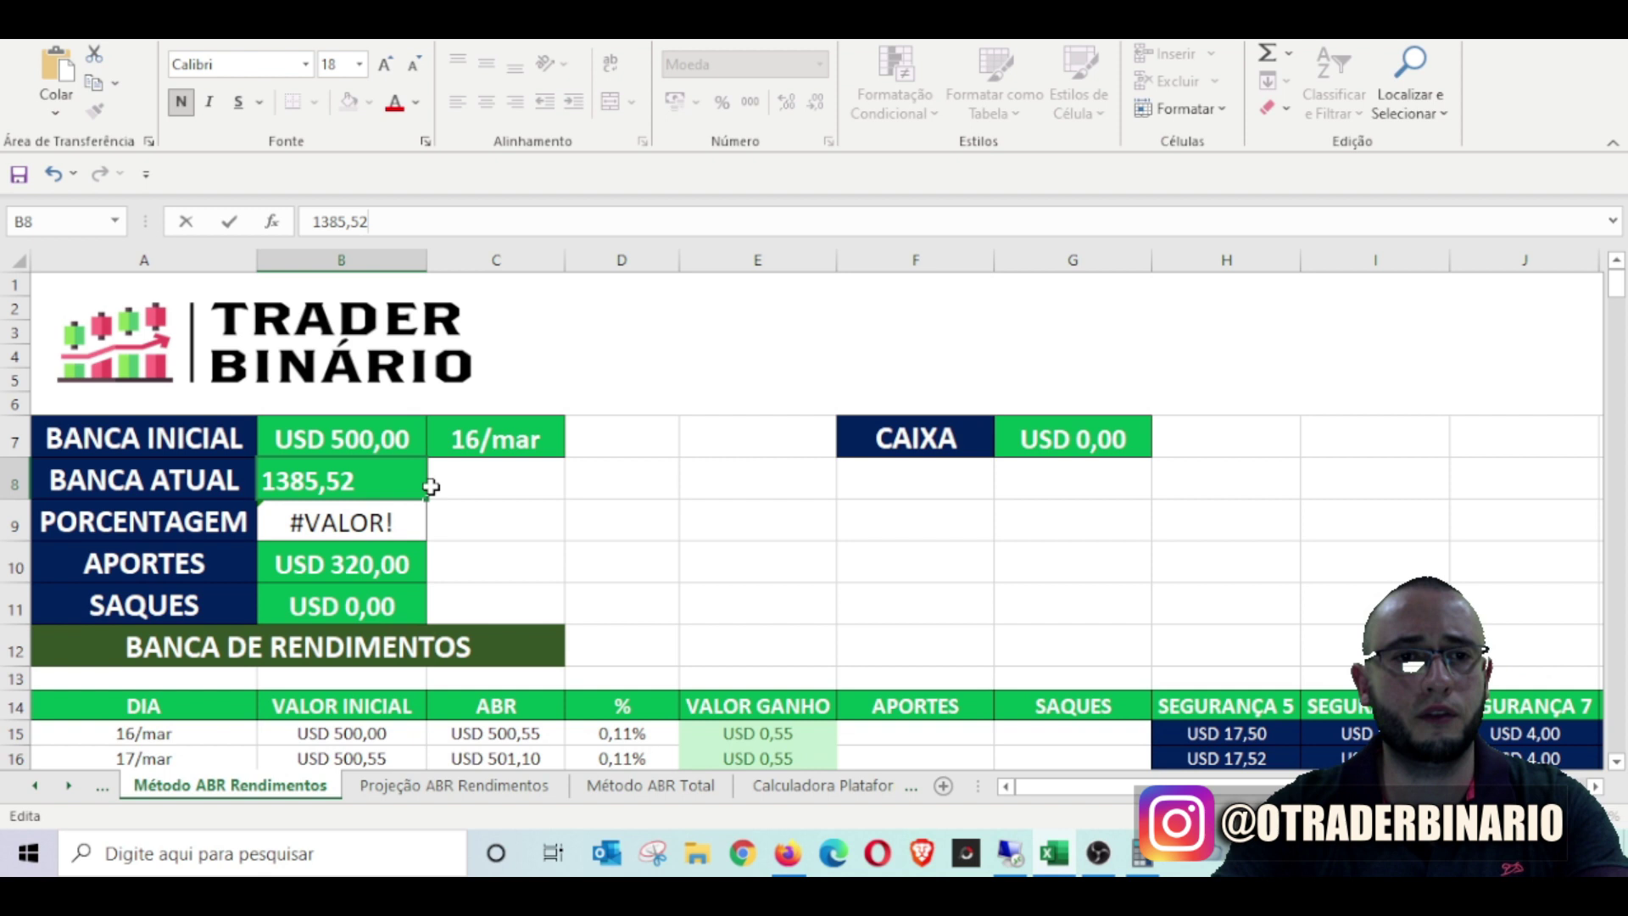
pyautogui.click(632, 521)
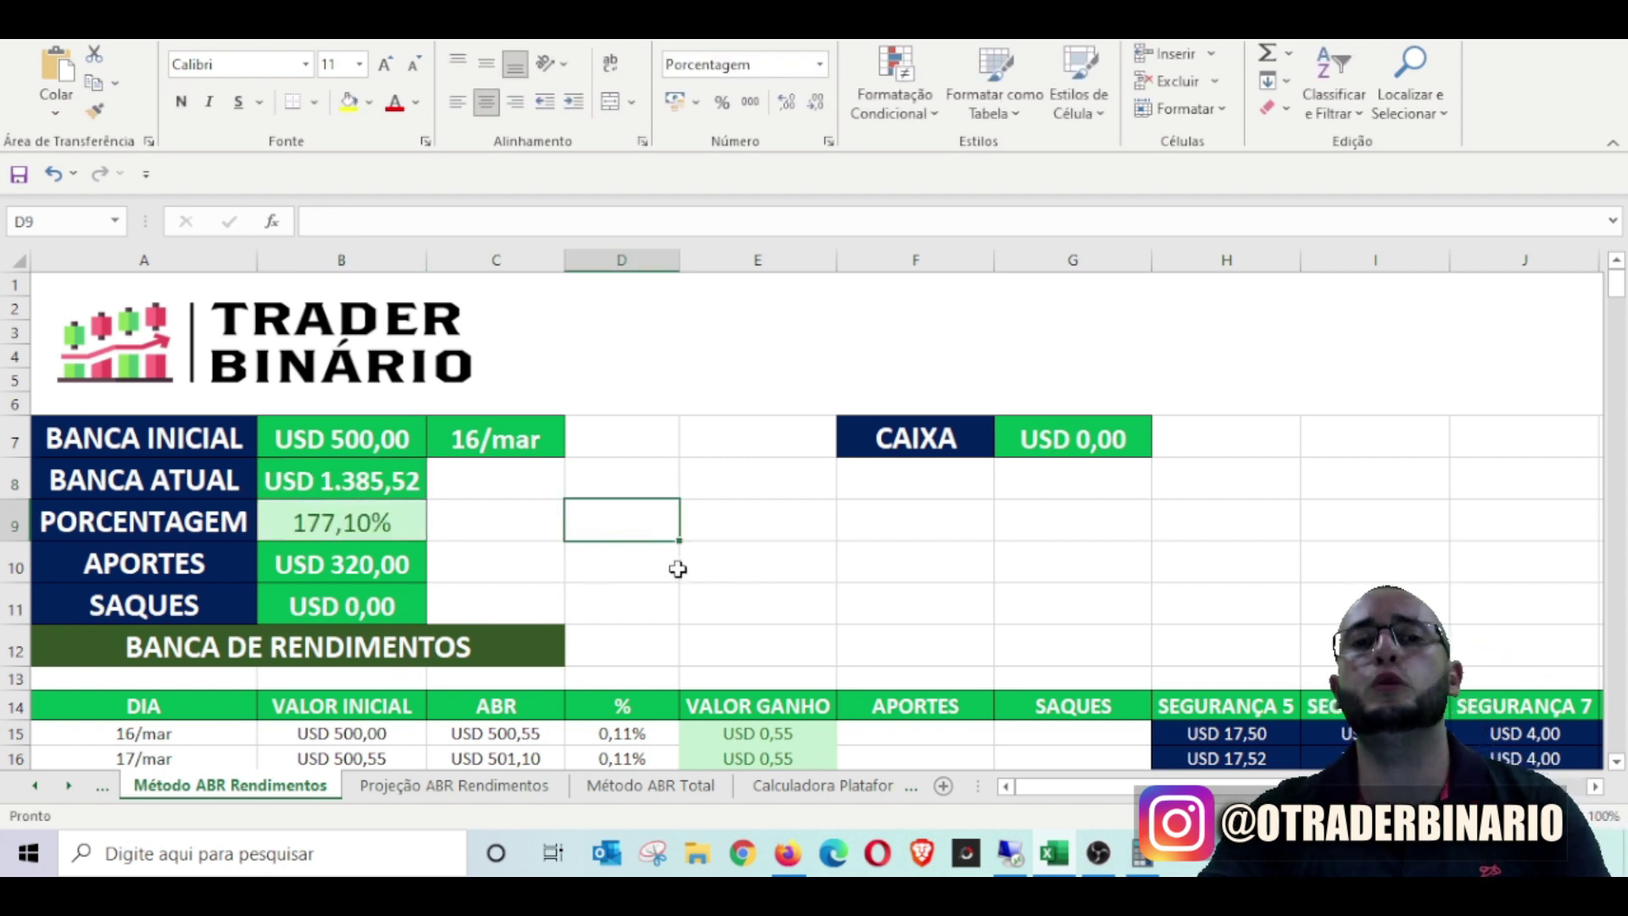
# - Record a USD 50,00 contribution for 13/dez in the Projeção ABR Rendimentos sheet
pyautogui.click(448, 788)
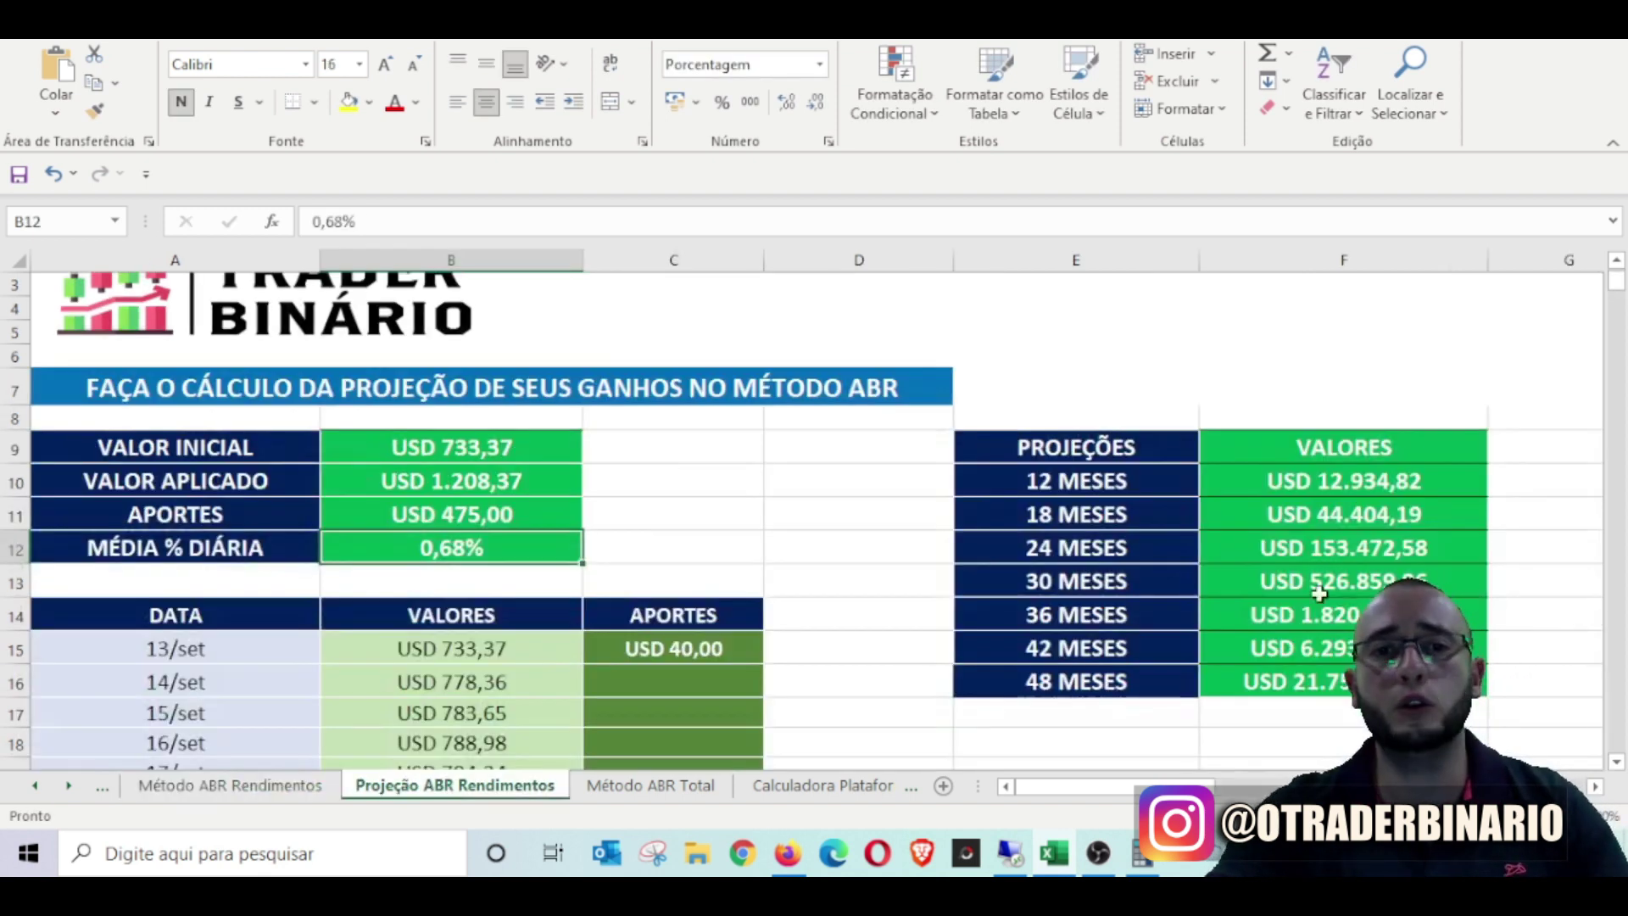
pyautogui.moveTo(1616, 281)
pyautogui.mouseDown()
pyautogui.moveTo(1619, 336)
pyautogui.moveTo(1619, 312)
pyautogui.mouseUp()
pyautogui.scroll(-4, 853, 489)
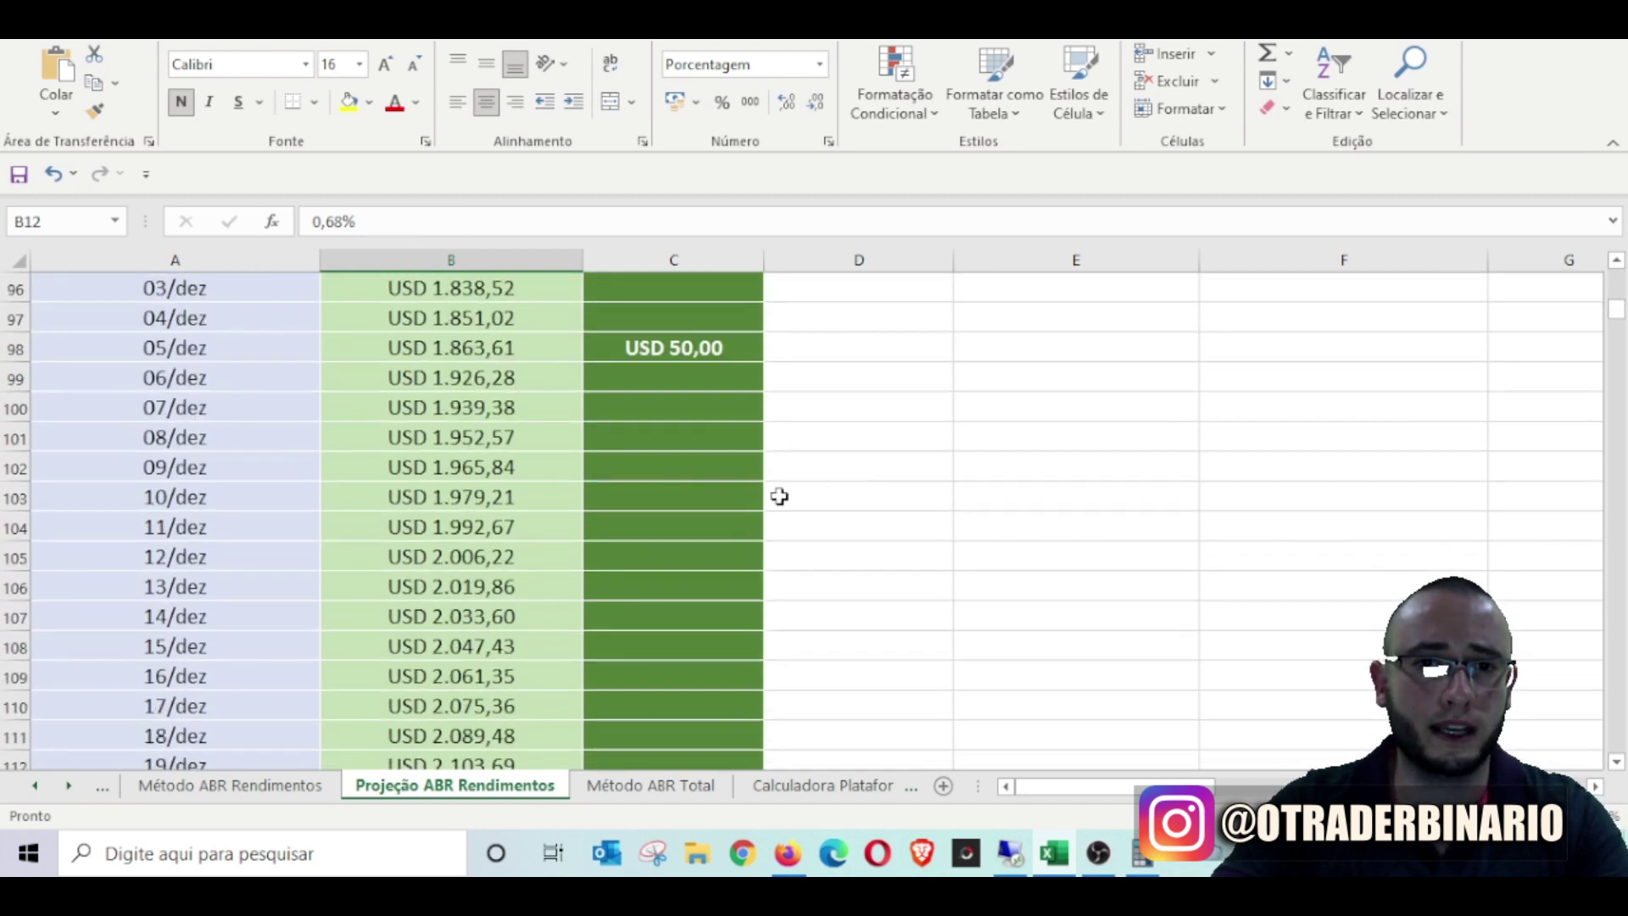
pyautogui.click(640, 586)
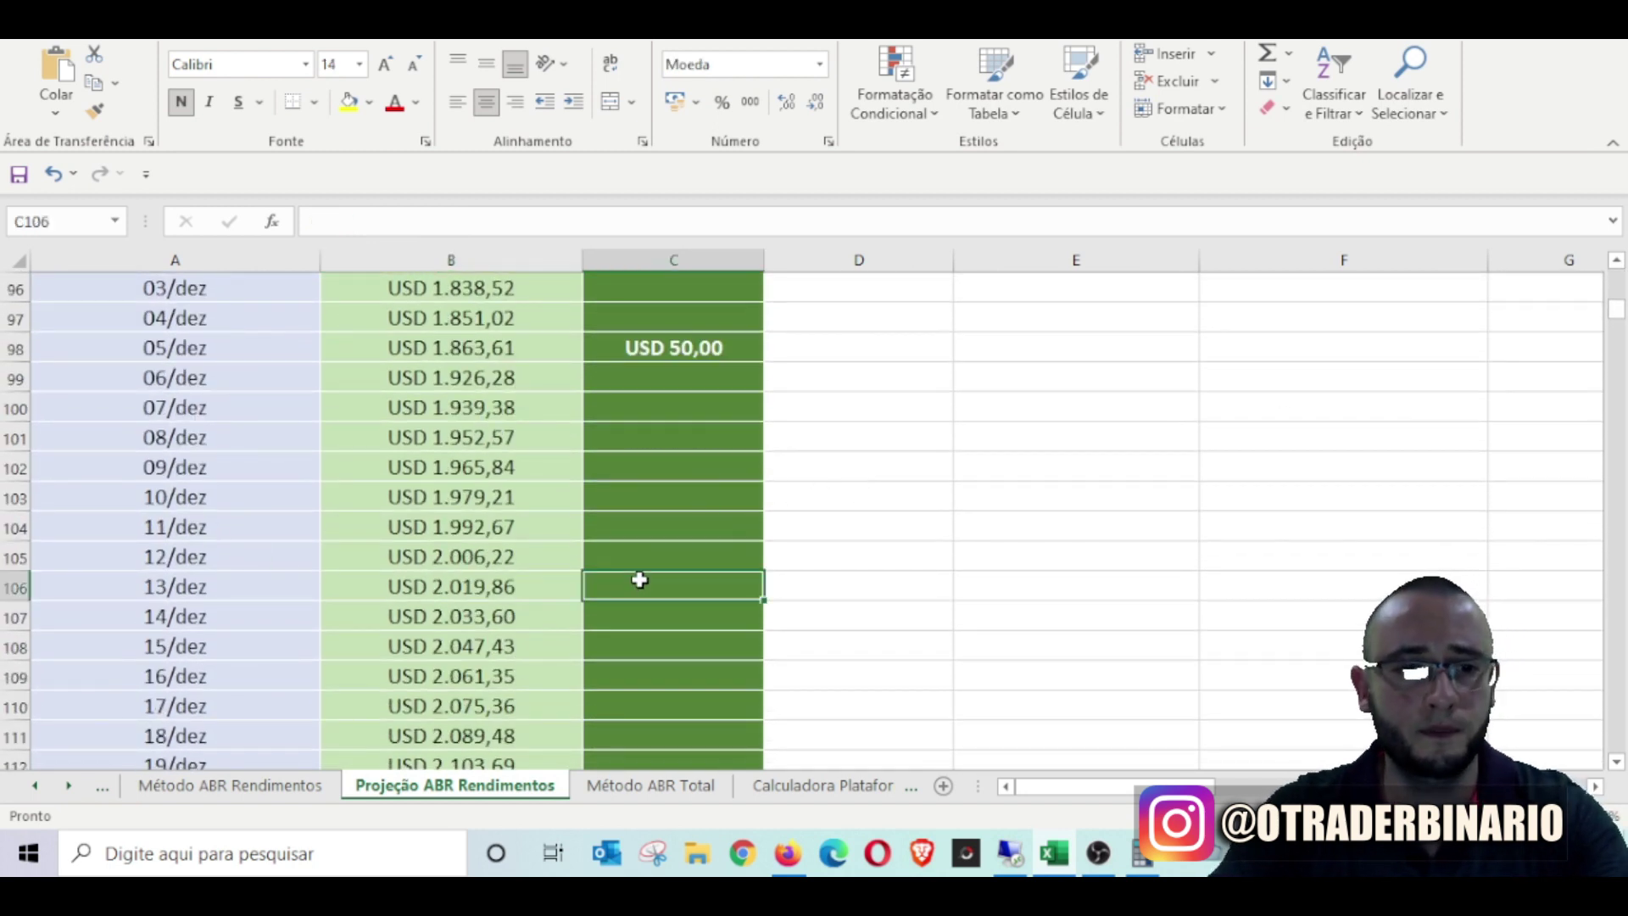
pyautogui.write('50')
pyautogui.click(984, 586)
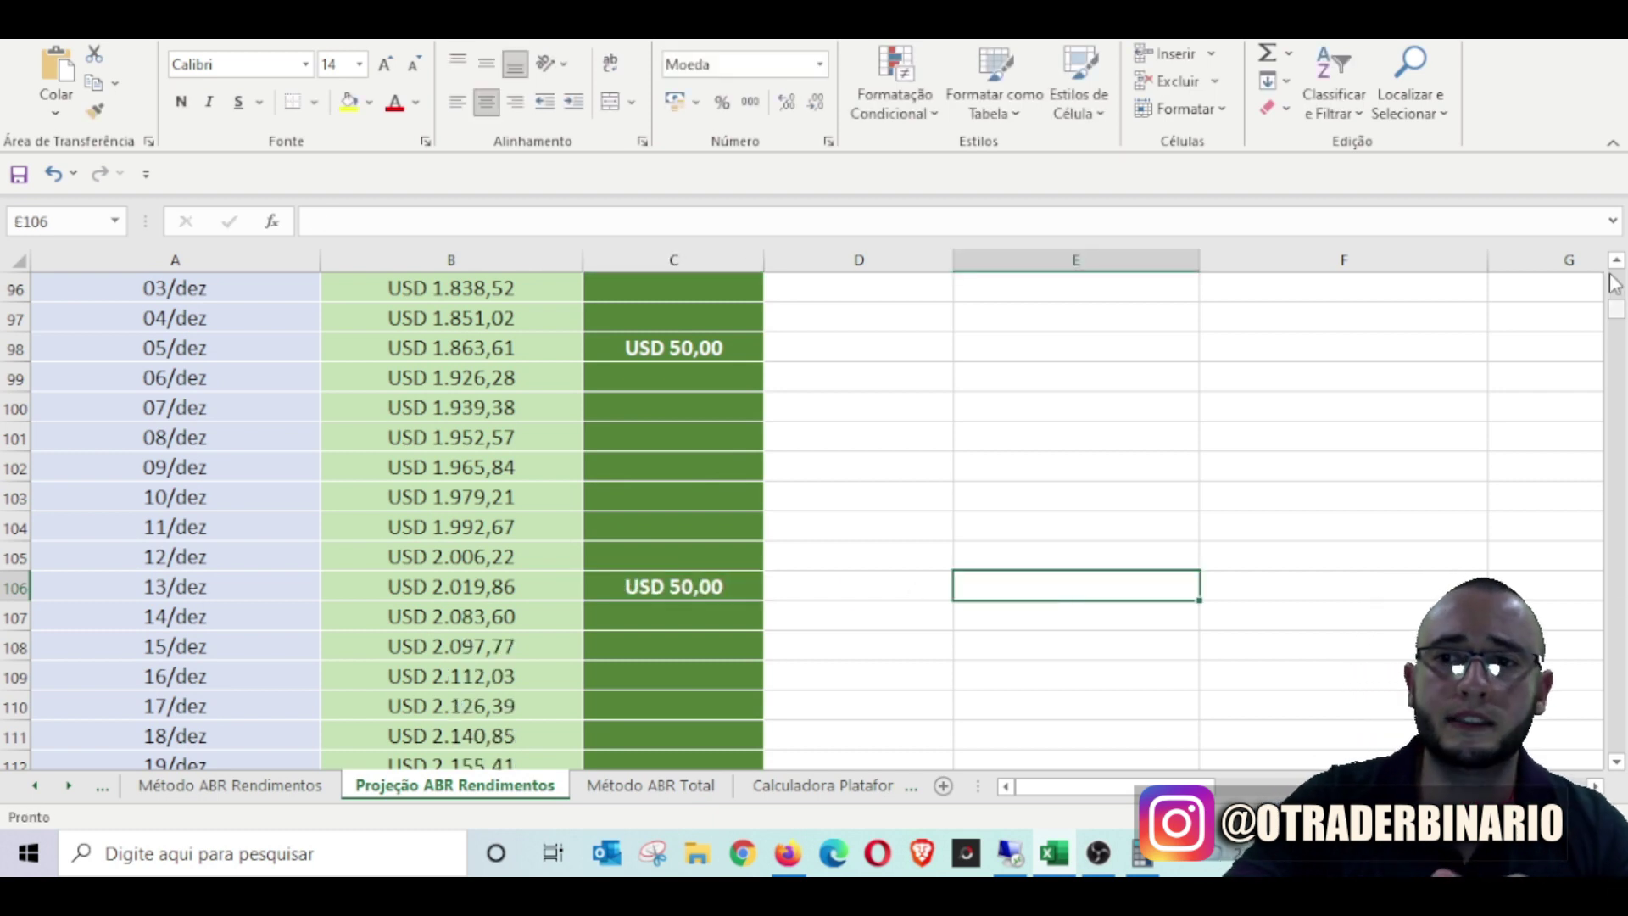
# - Review the initial value, the daily average percentage and the 12-month projection in the projection summary
pyautogui.moveTo(1616, 310); pyautogui.dragTo(1620, 261)
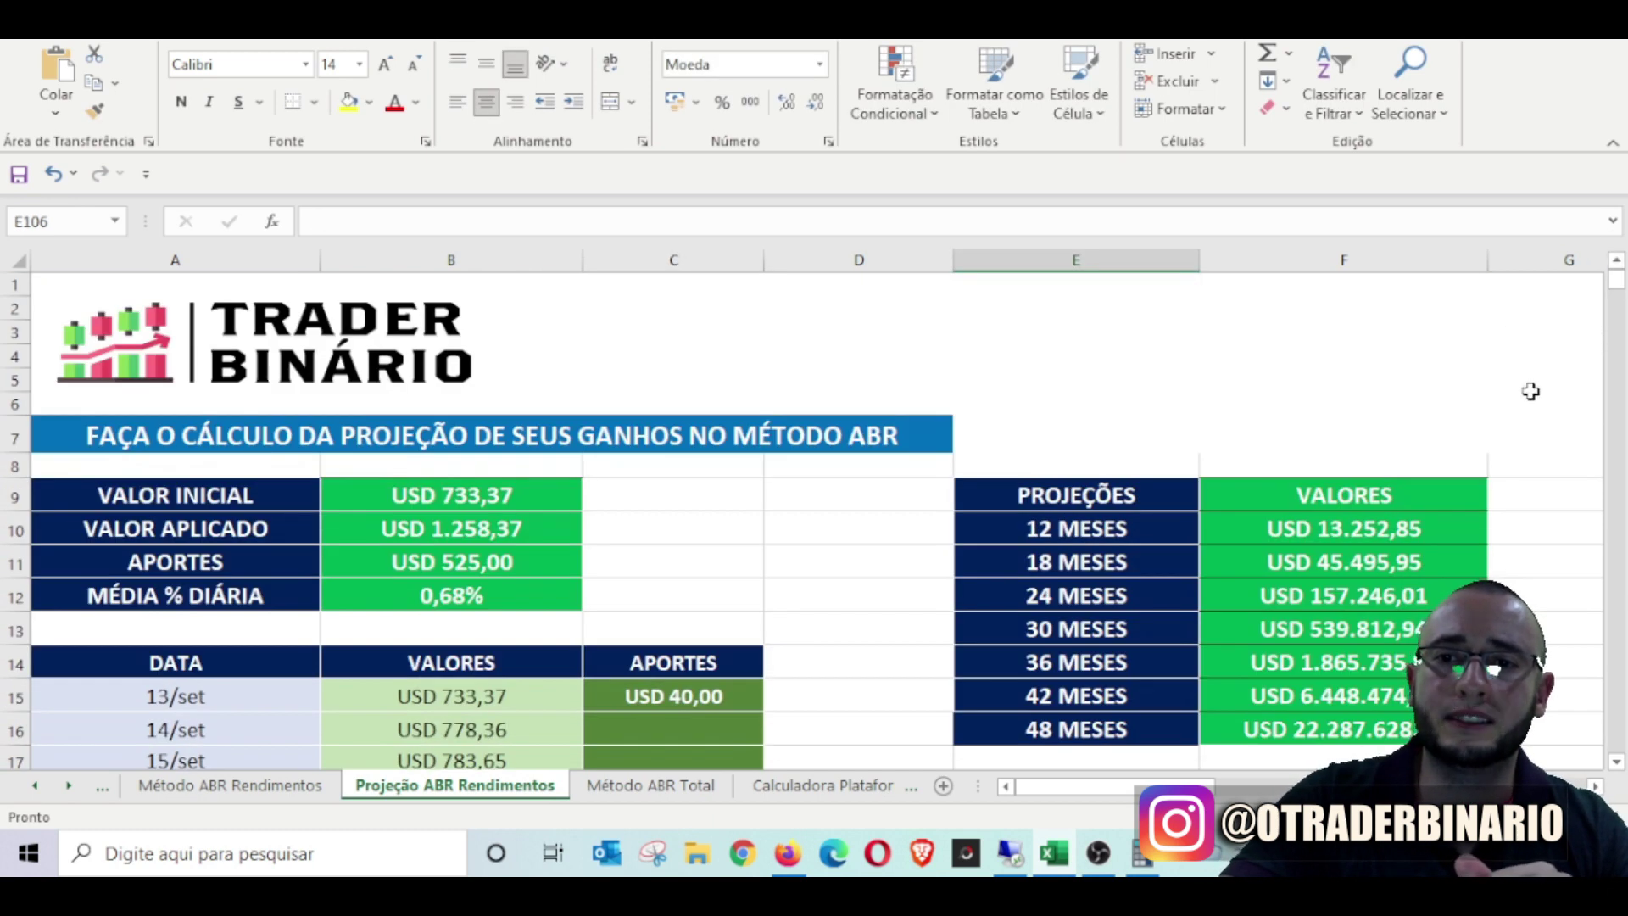
pyautogui.scroll(-1, 1276, 407)
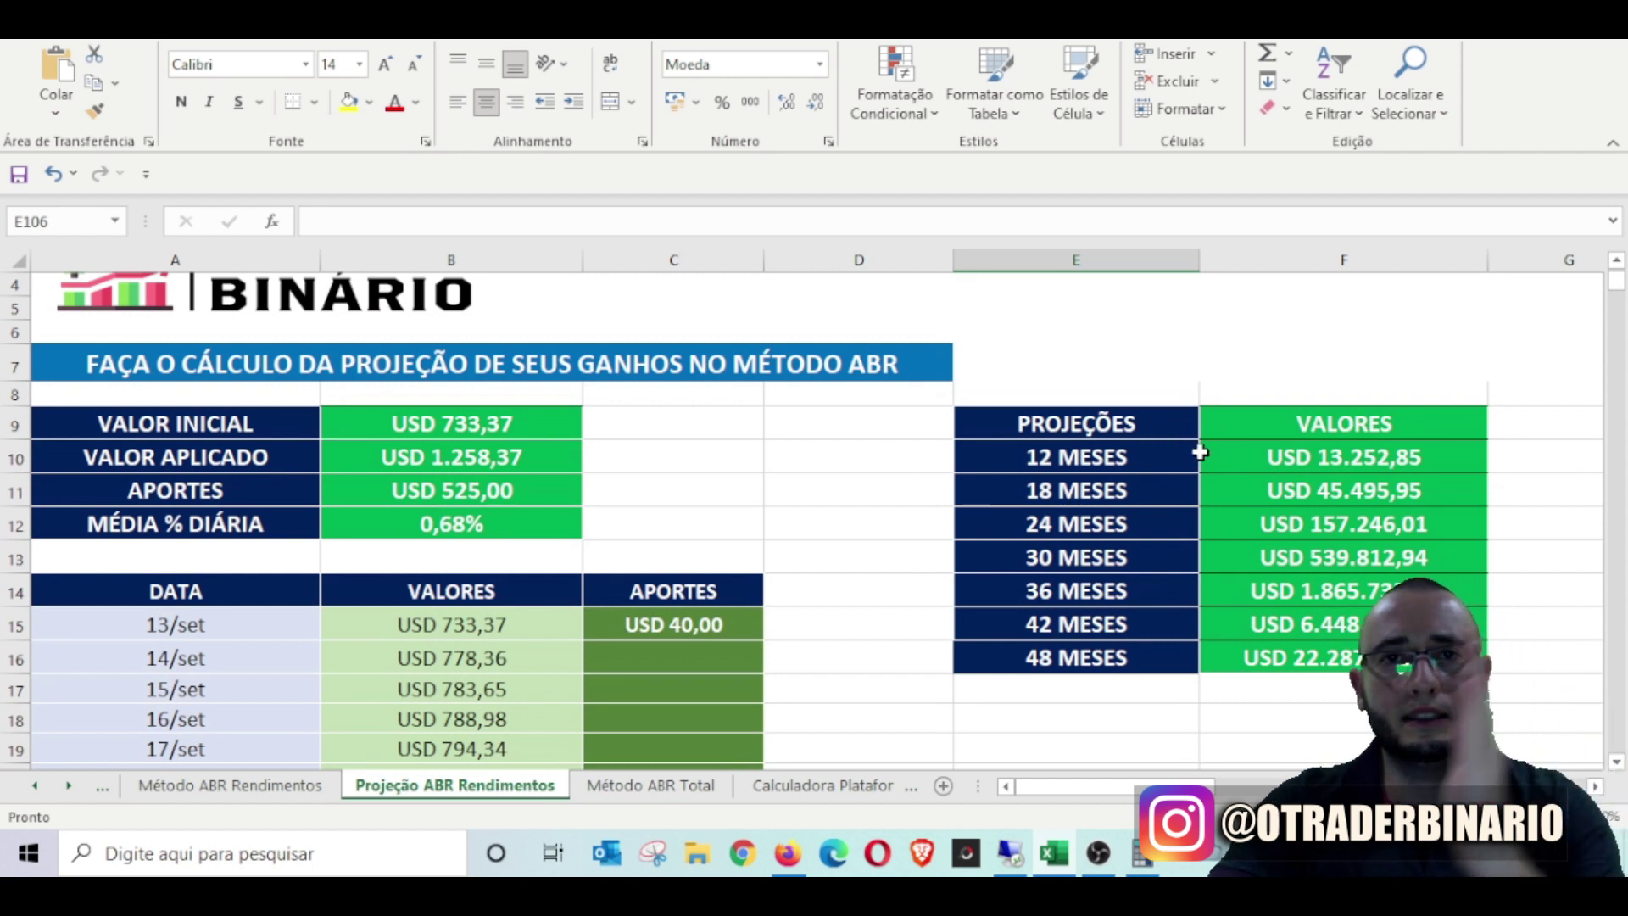
pyautogui.click(1173, 463)
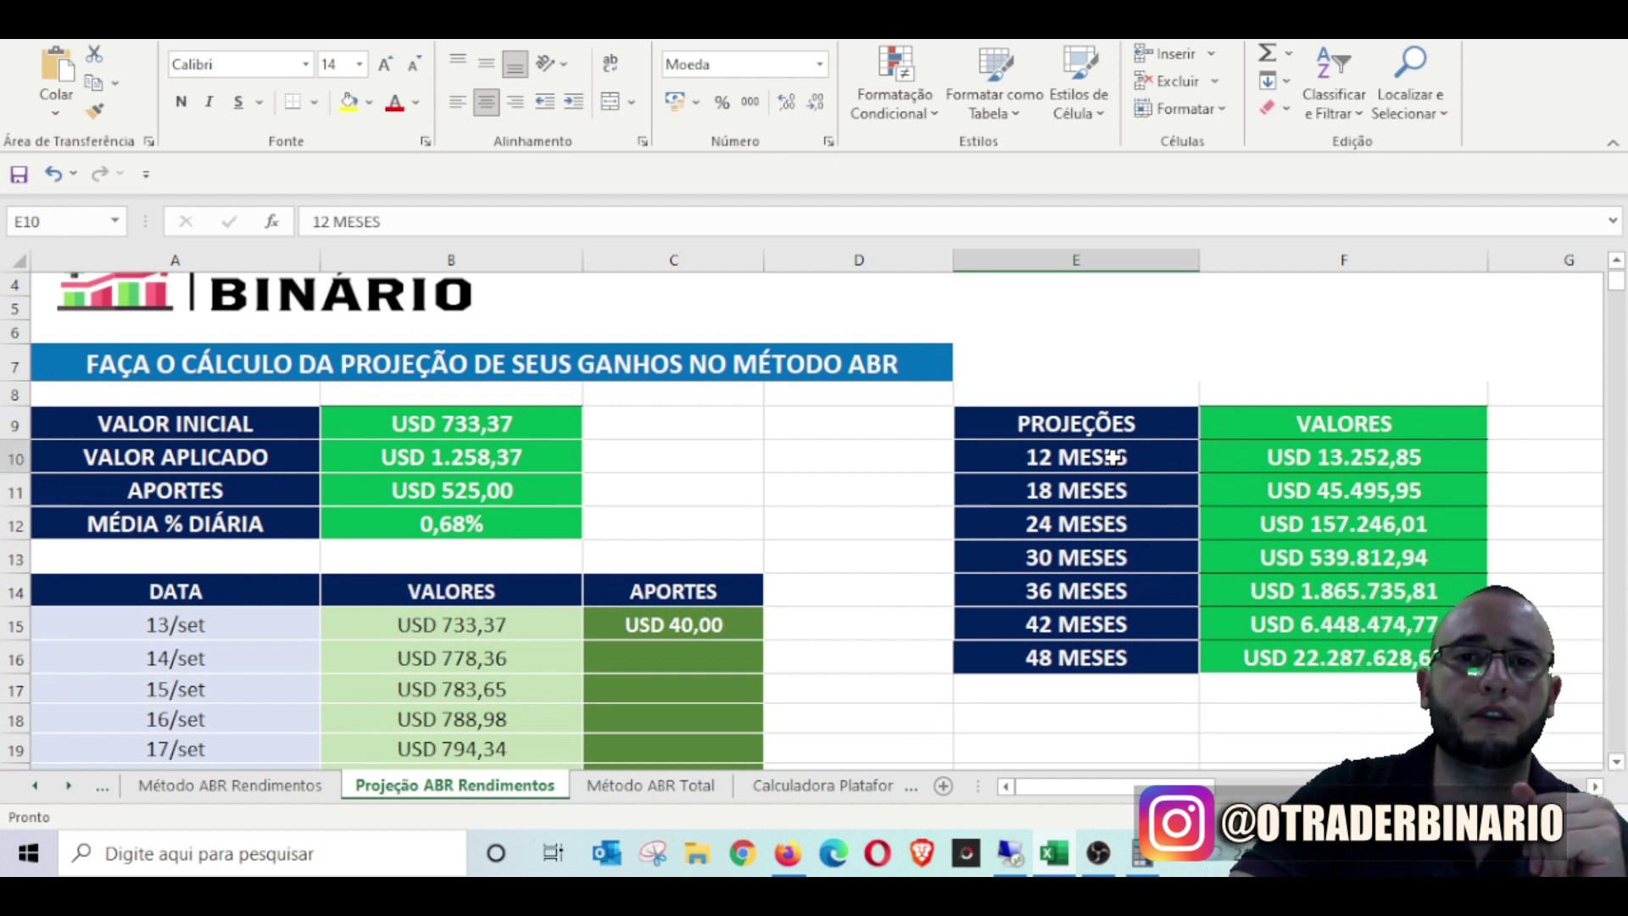
pyautogui.click(494, 424)
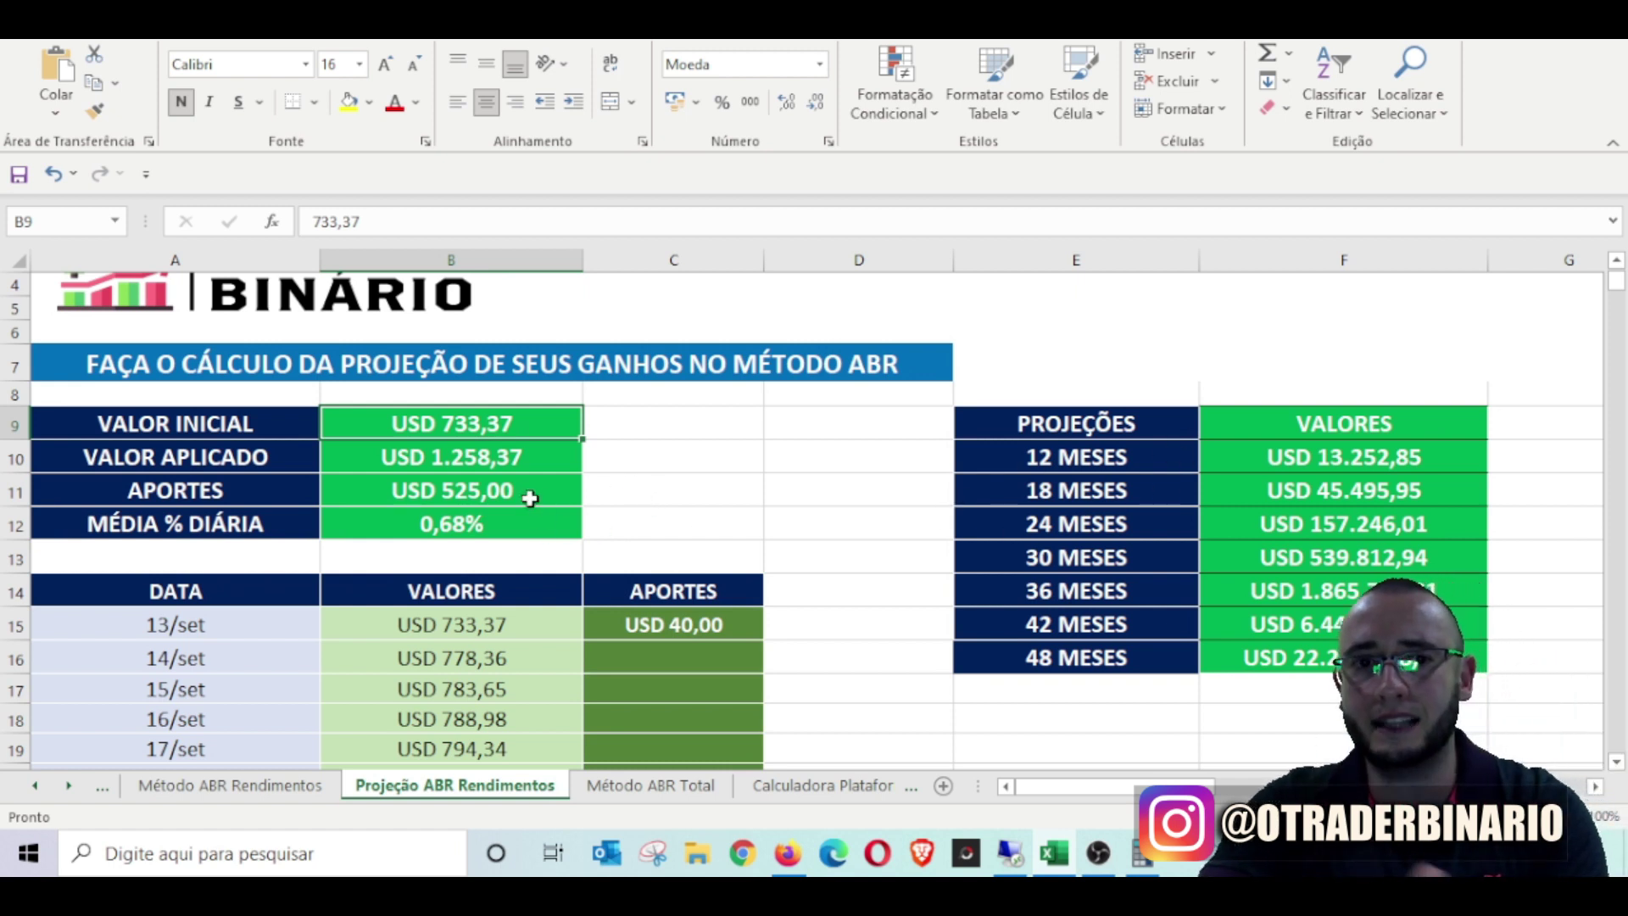
pyautogui.click(514, 519)
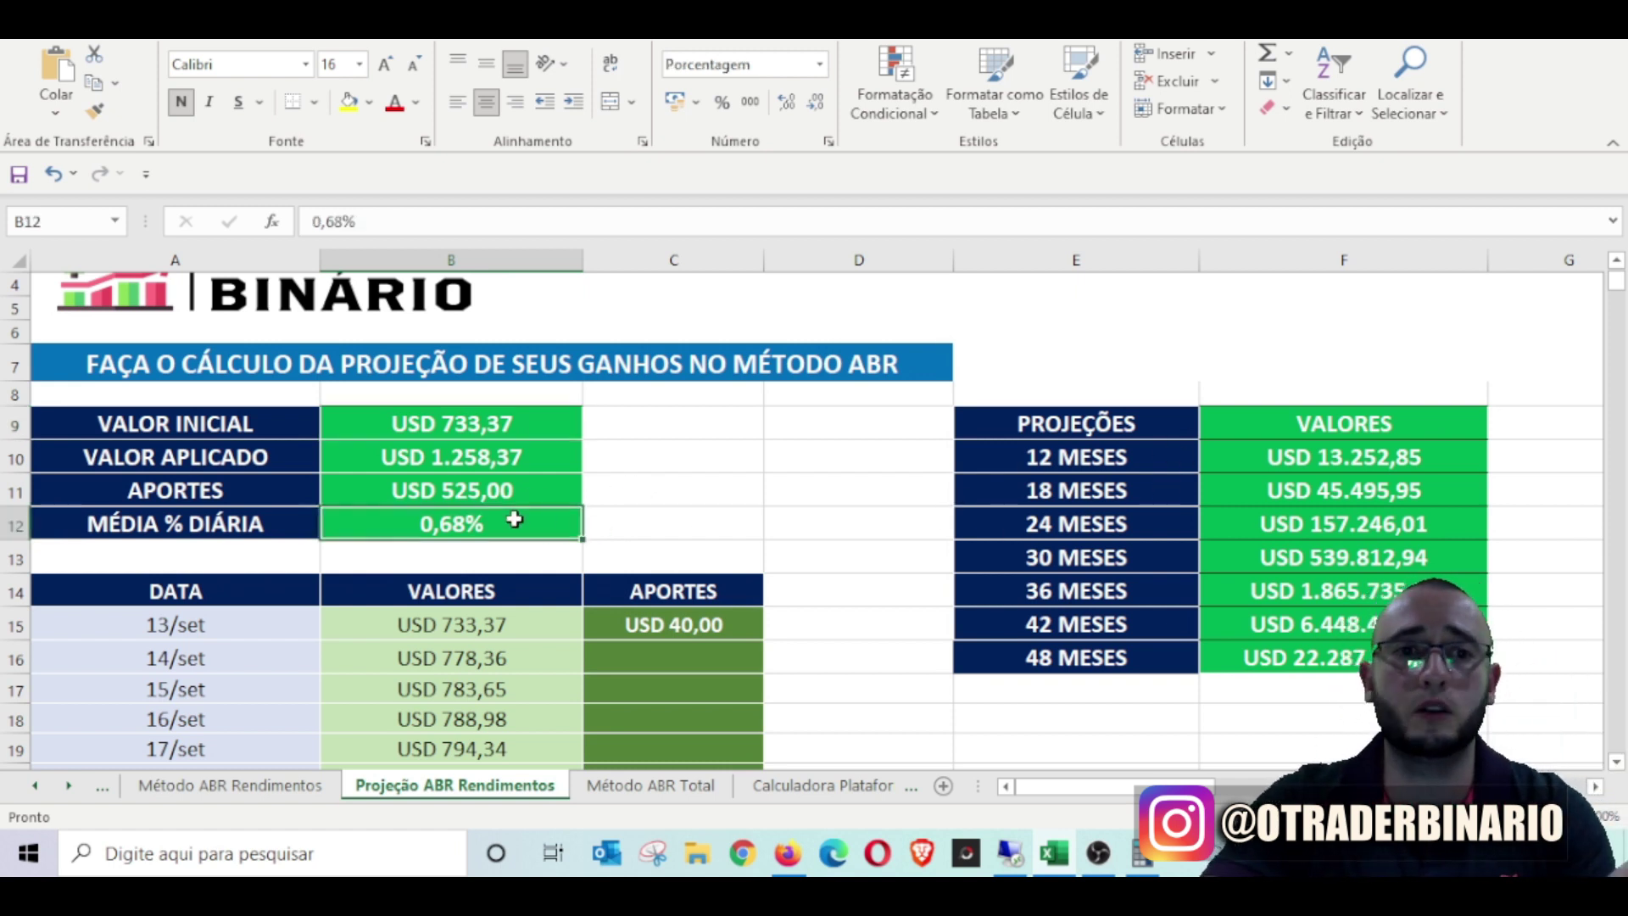
pyautogui.click(1293, 457)
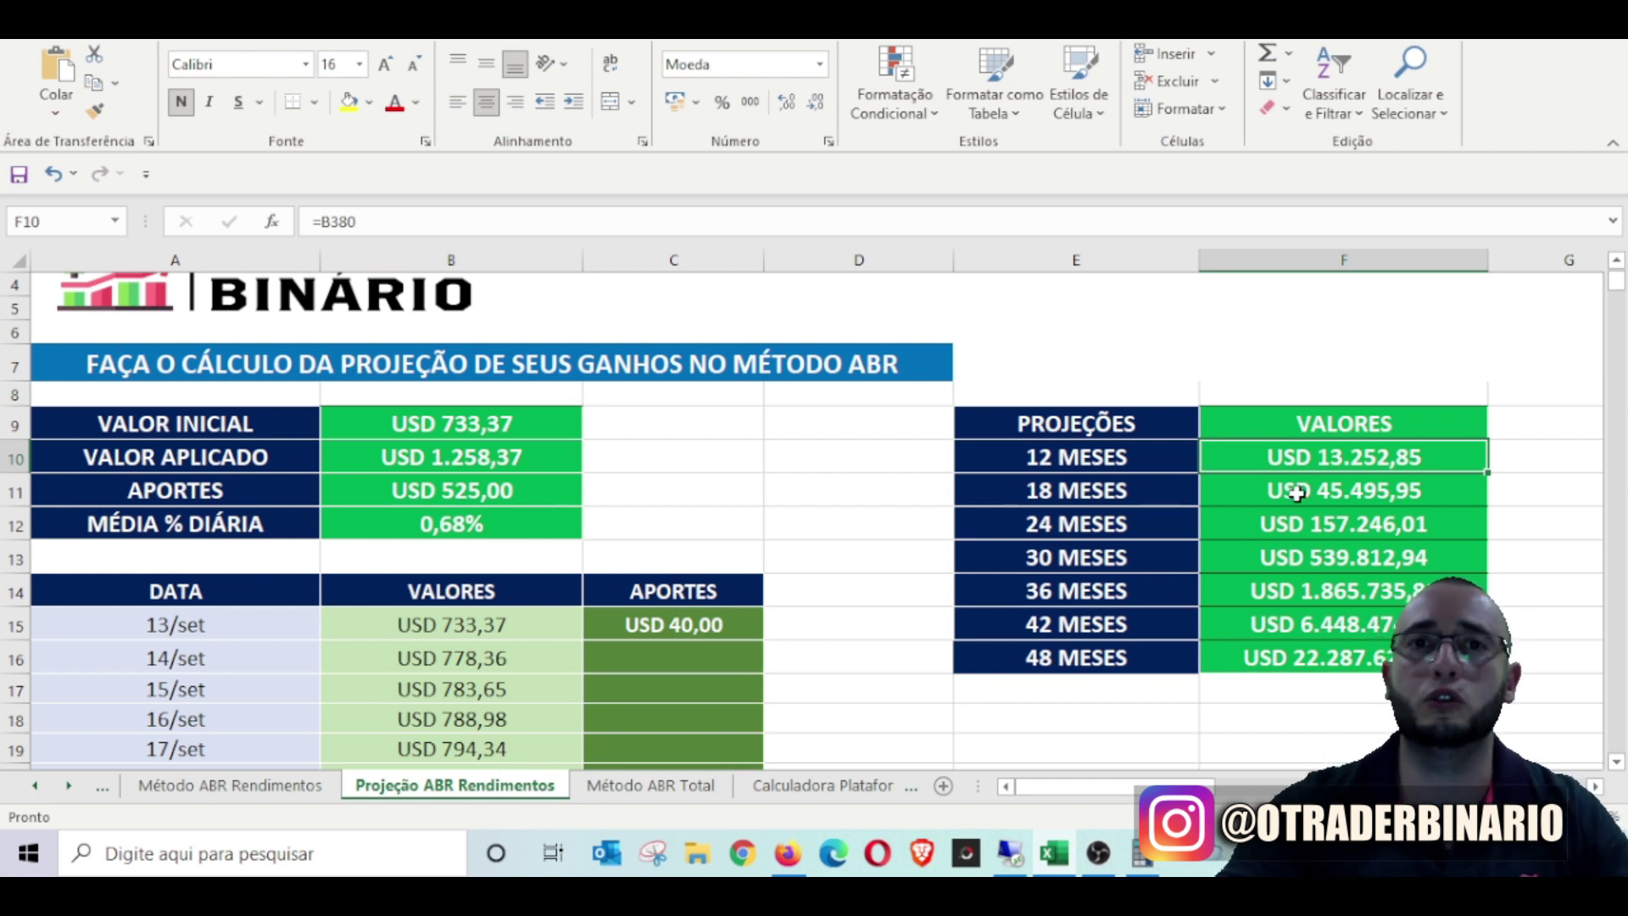
# - Look through the projected daily values and contributions, and return to the MÉDIA % DIÁRIA value
pyautogui.scroll(-10, 1298, 493)
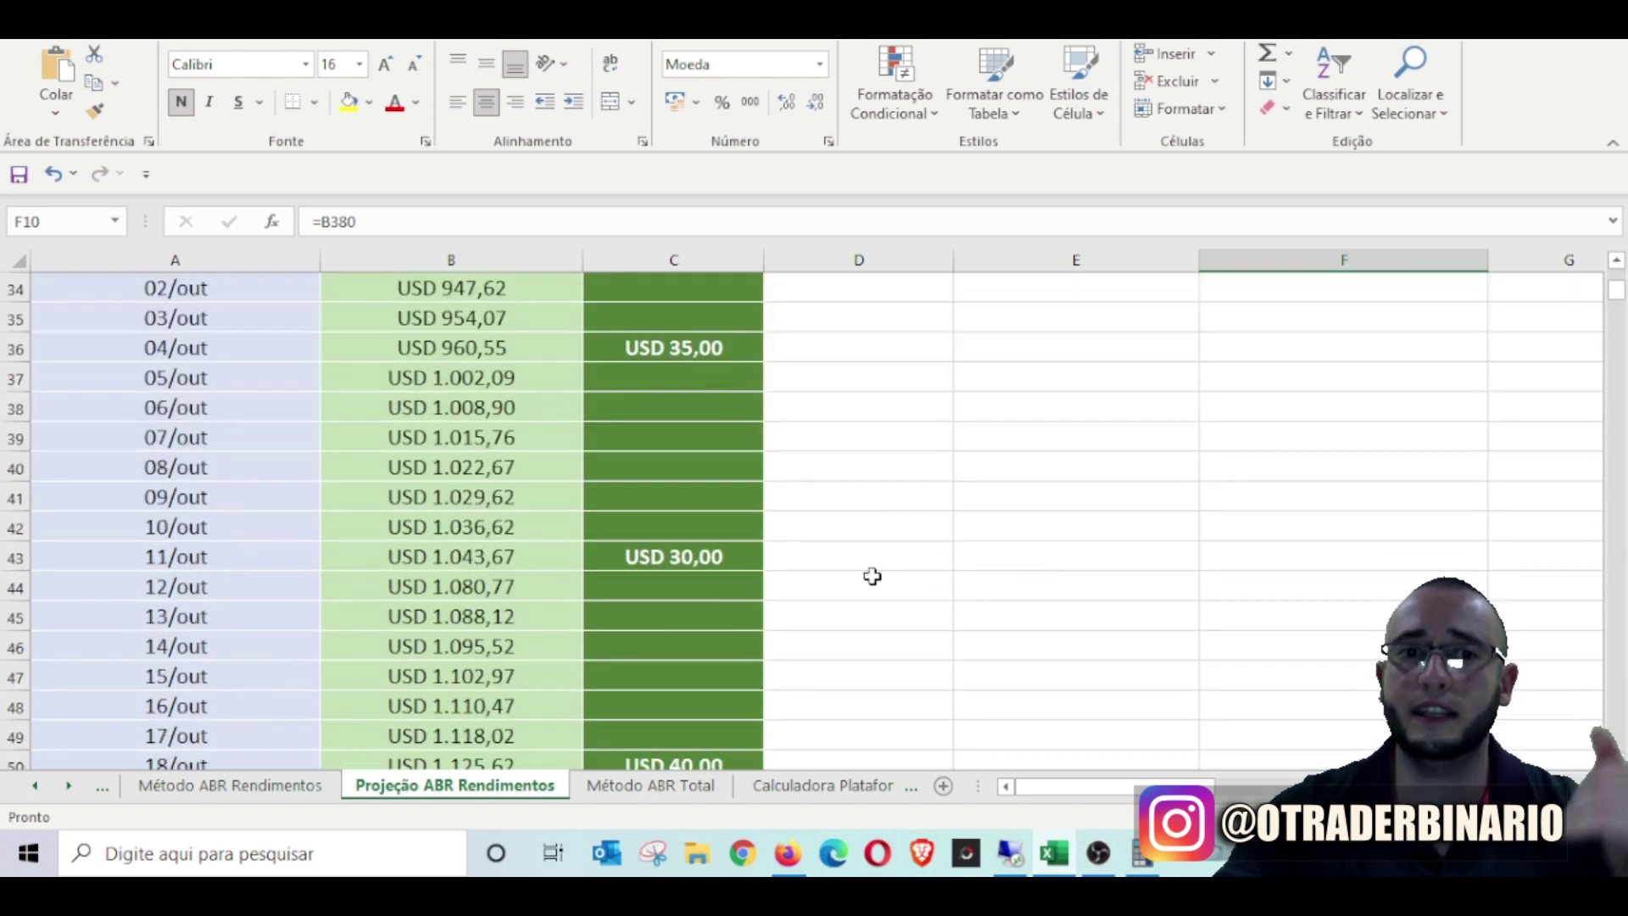
pyautogui.scroll(-7, 872, 576)
pyautogui.scroll(-2, 484, 562)
pyautogui.scroll(-9, 484, 562)
pyautogui.moveTo(1614, 309); pyautogui.dragTo(1615, 273)
pyautogui.click(511, 597)
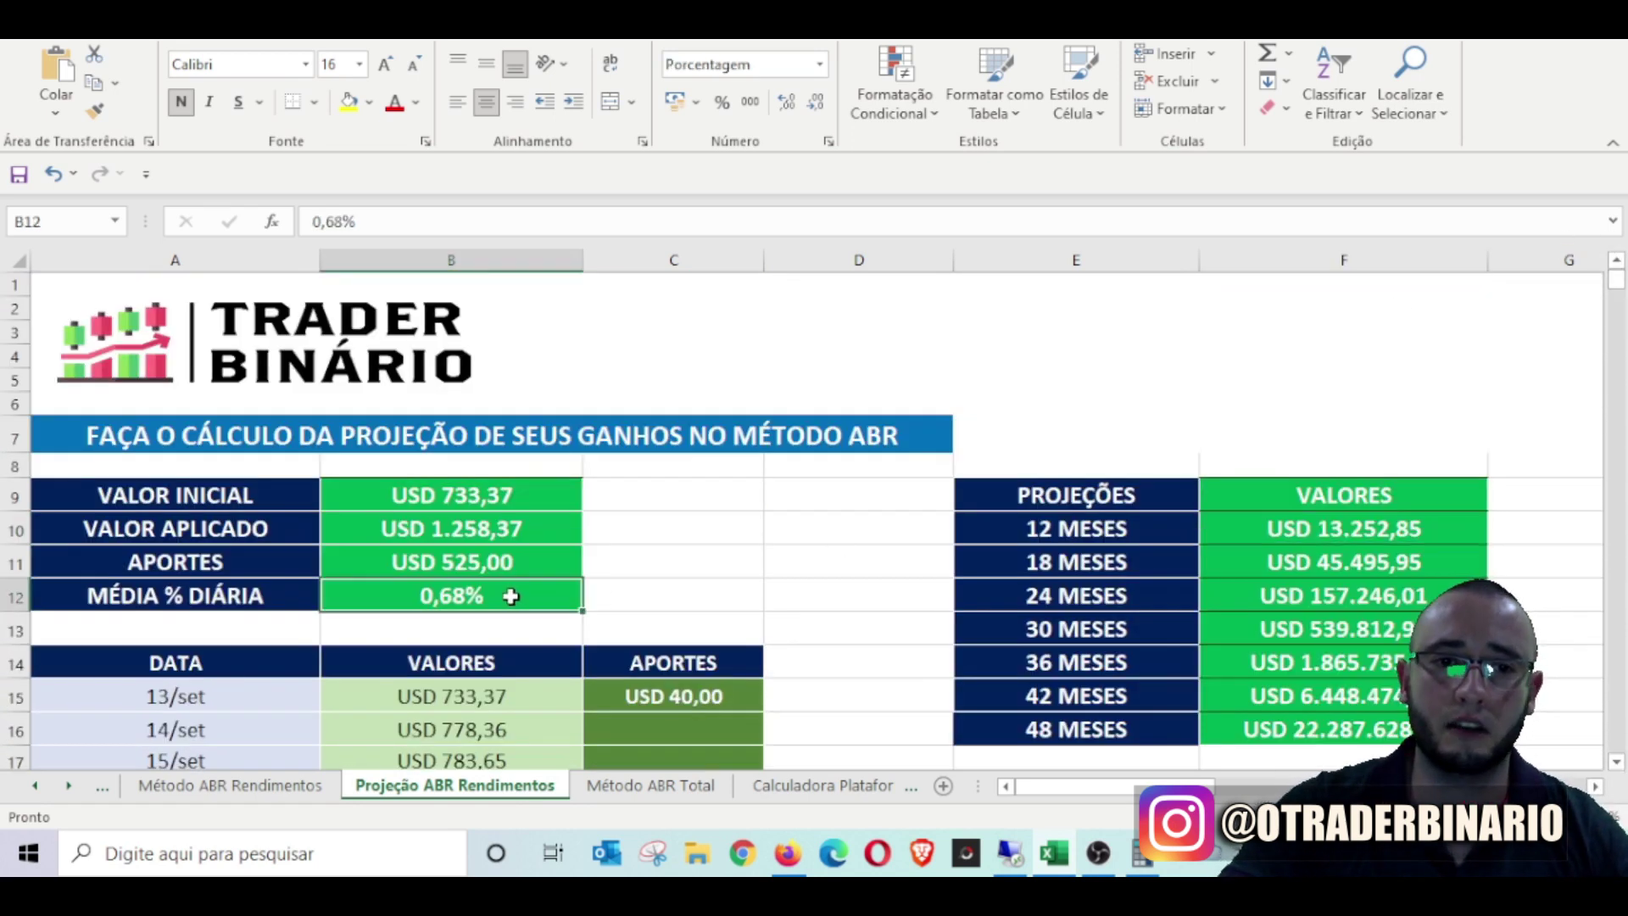
# - Check the average of the daily percentages from 13/dez back to 15/out in Método ABR Rendimentos, and return to the projection sheet
pyautogui.click(216, 785)
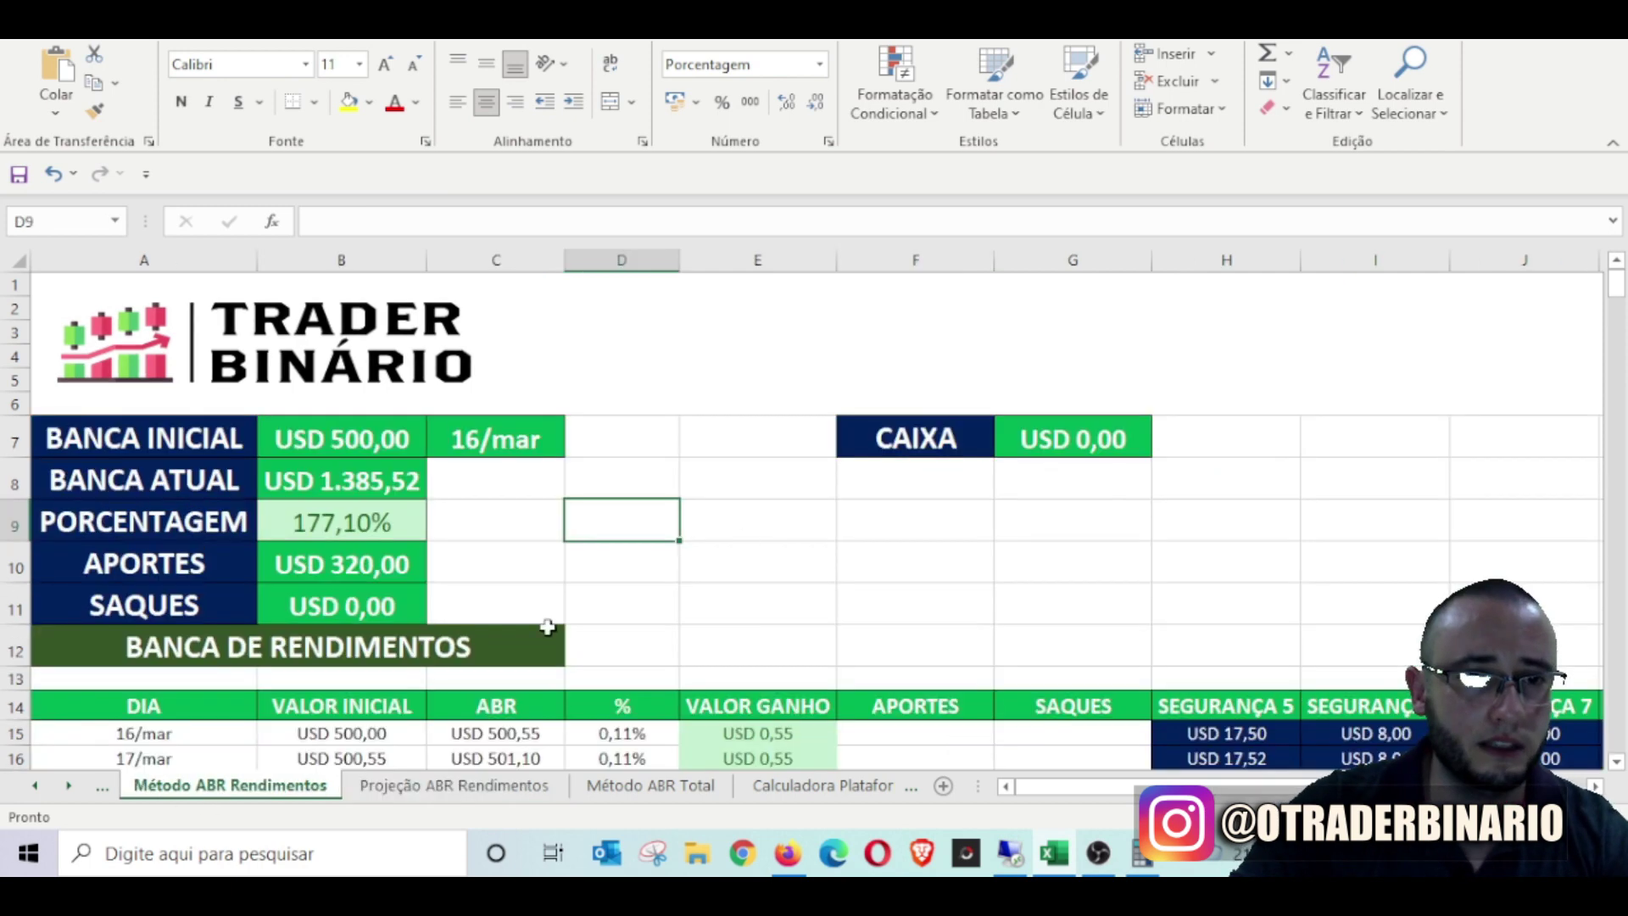
pyautogui.moveTo(1615, 284); pyautogui.dragTo(1614, 705)
pyautogui.moveTo(636, 511); pyautogui.dragTo(628, 388)
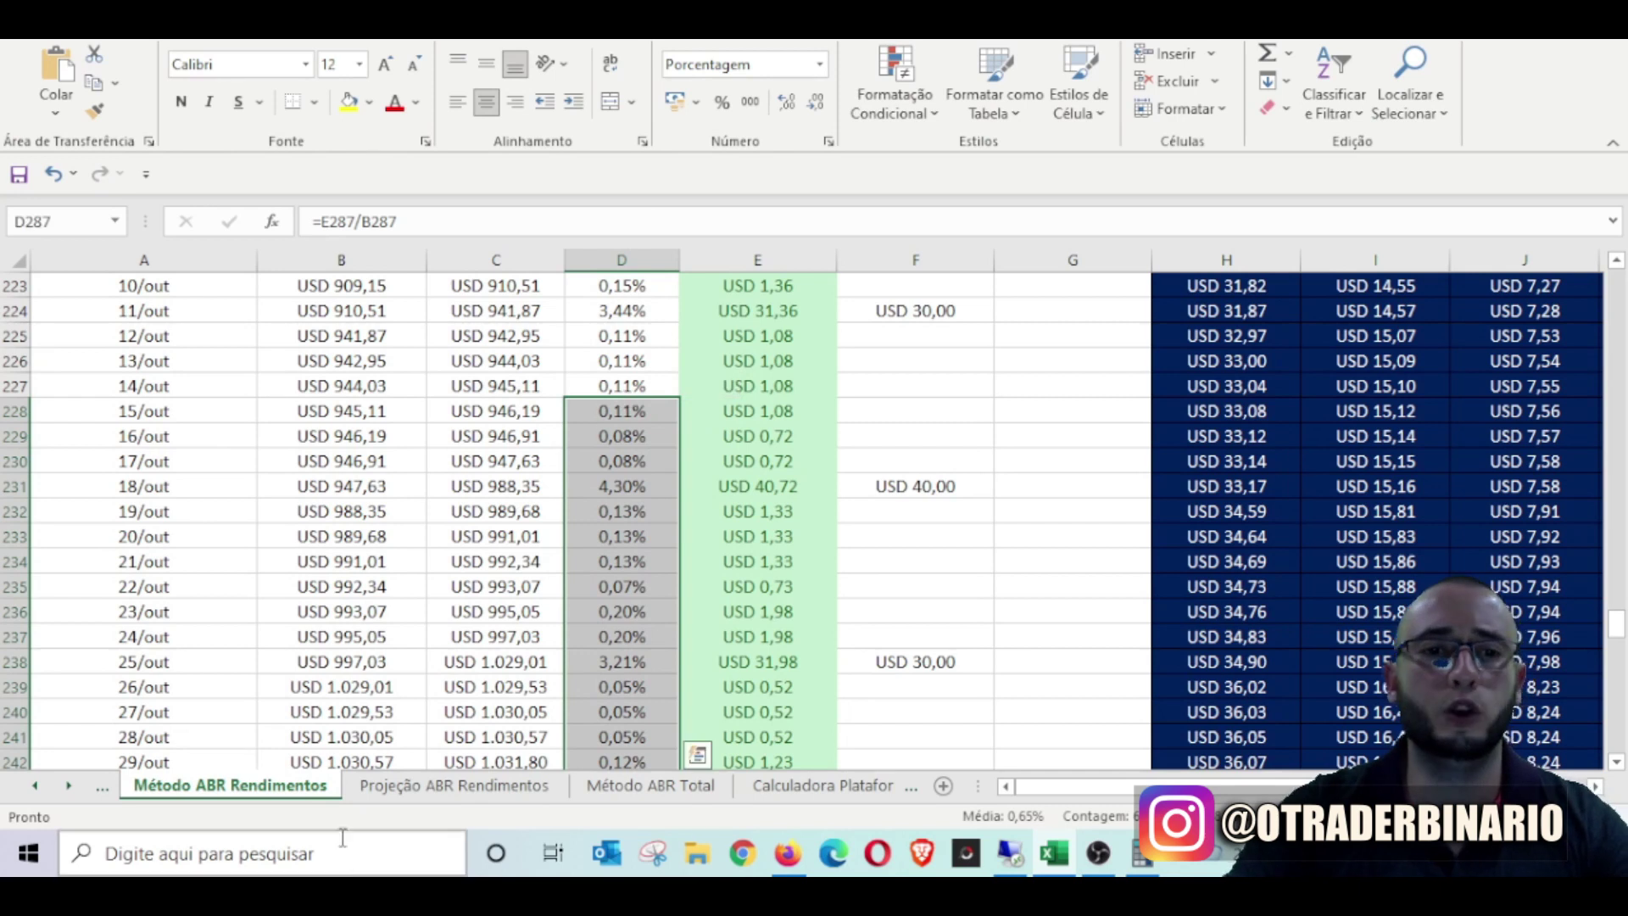
pyautogui.click(454, 785)
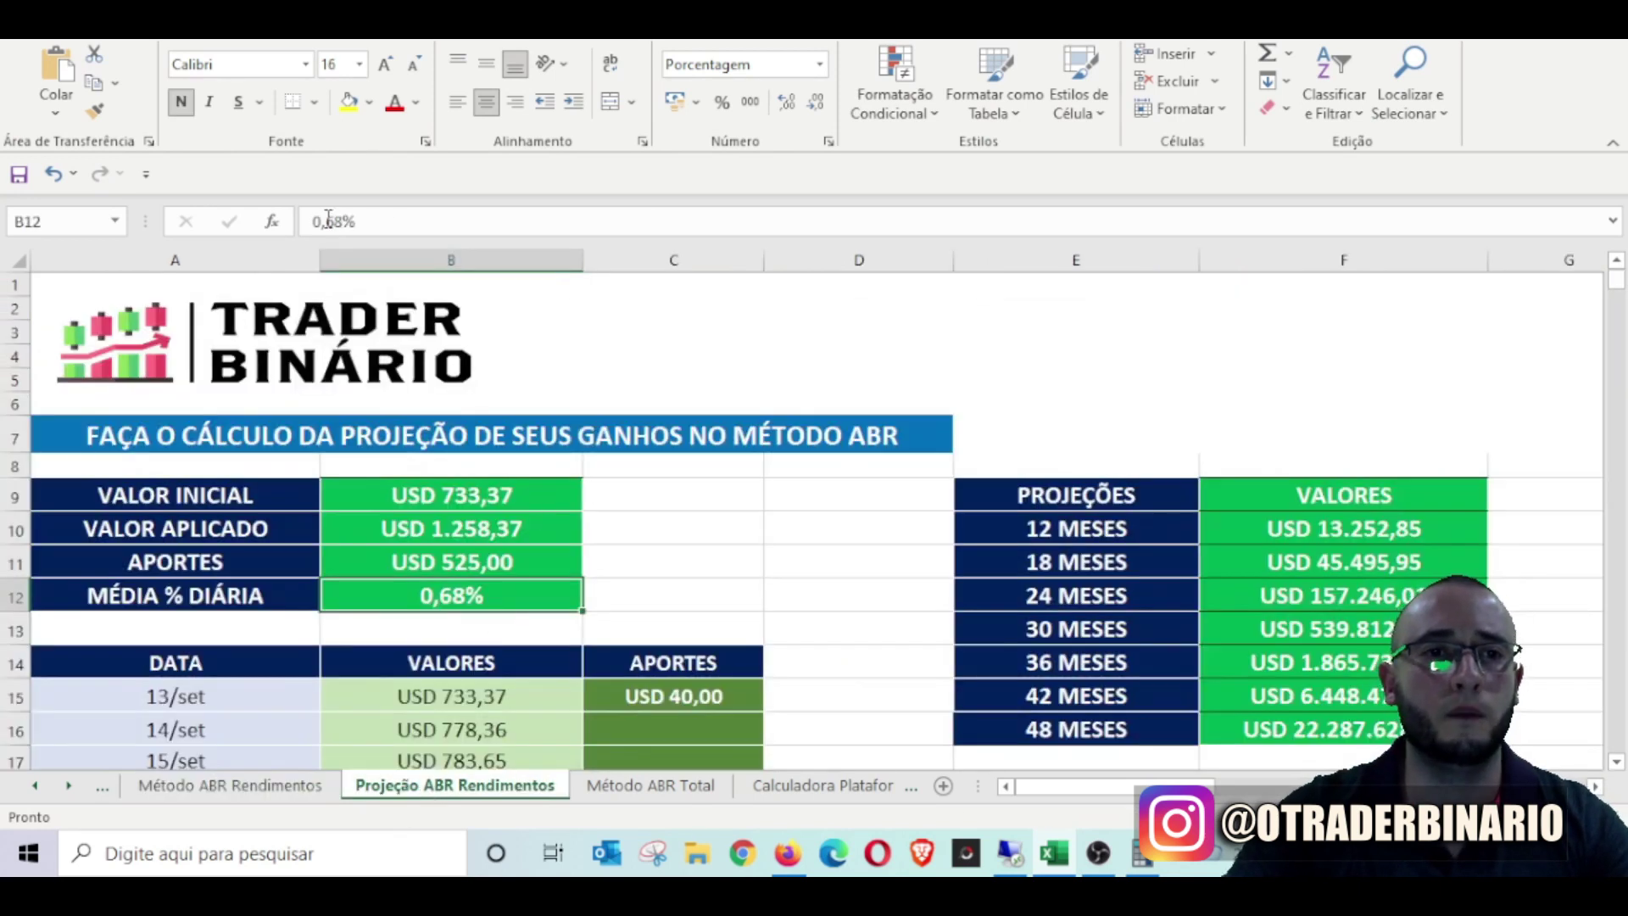
# - Set the MÉDIA % DIÁRIA to 0,65% and check the 12-month projection
pyautogui.click(354, 222)
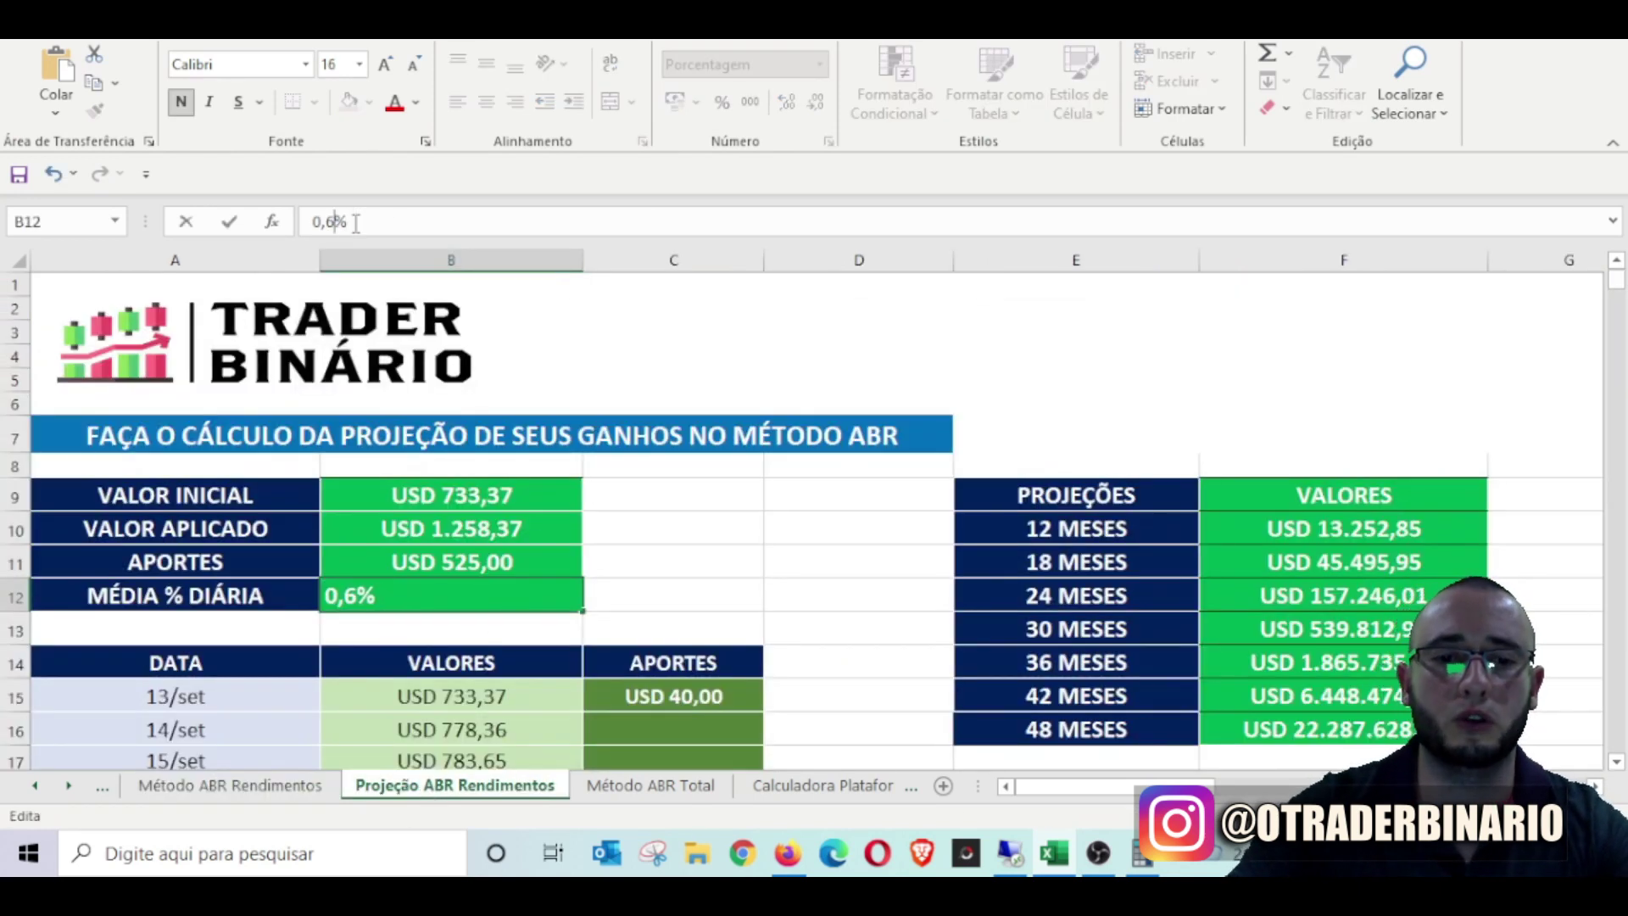
pyautogui.write('5')
pyautogui.click(732, 564)
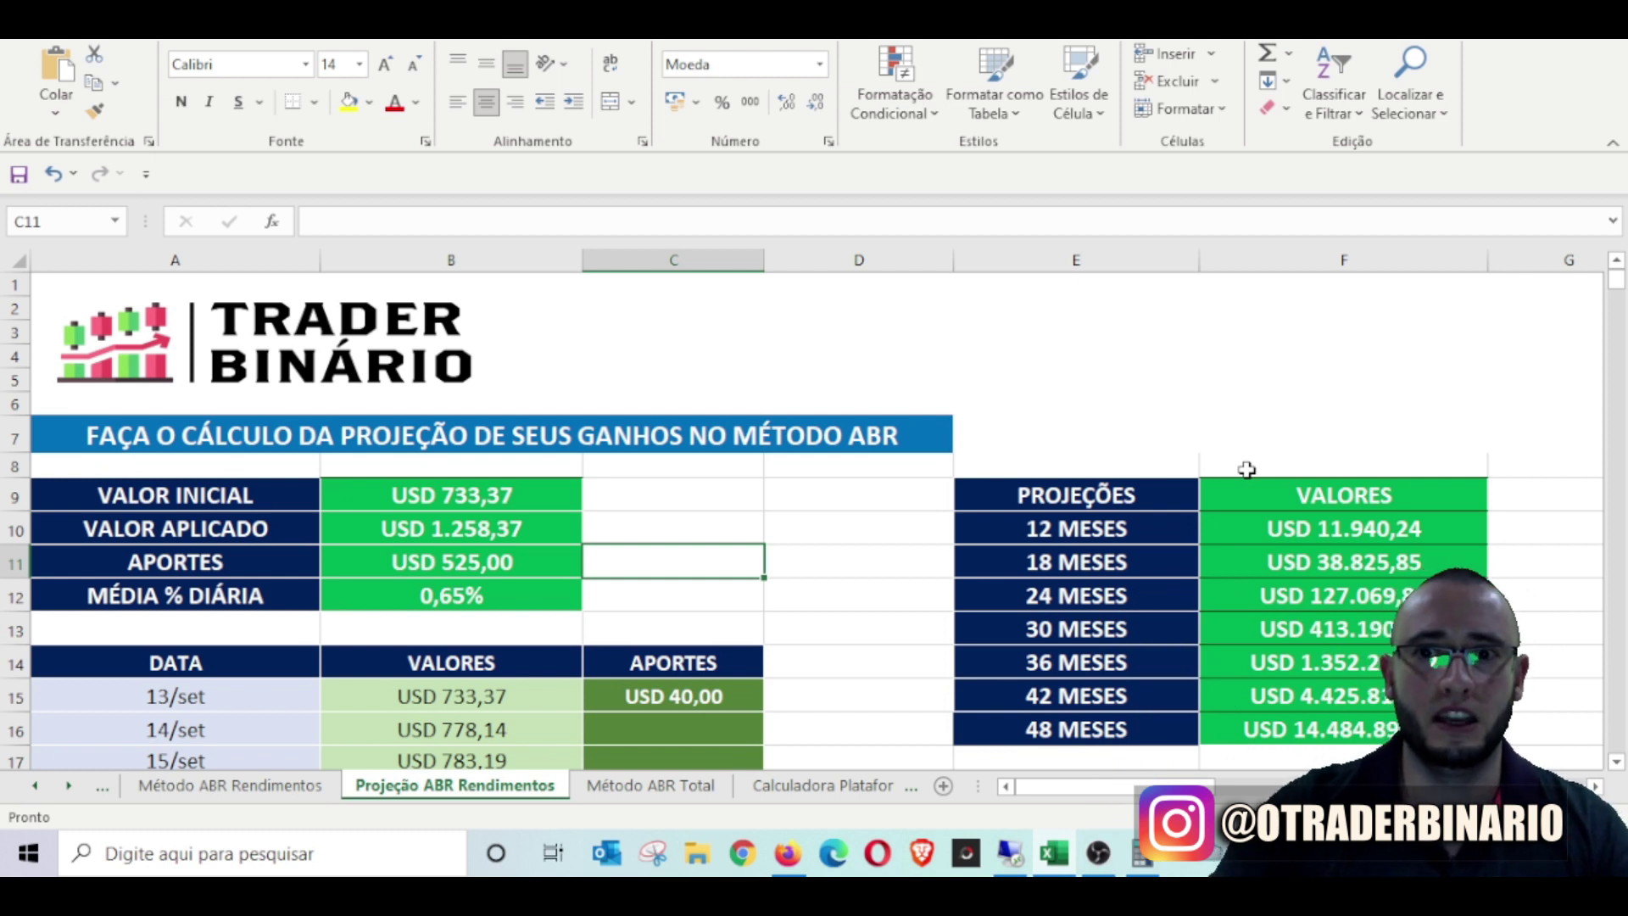
pyautogui.click(1364, 532)
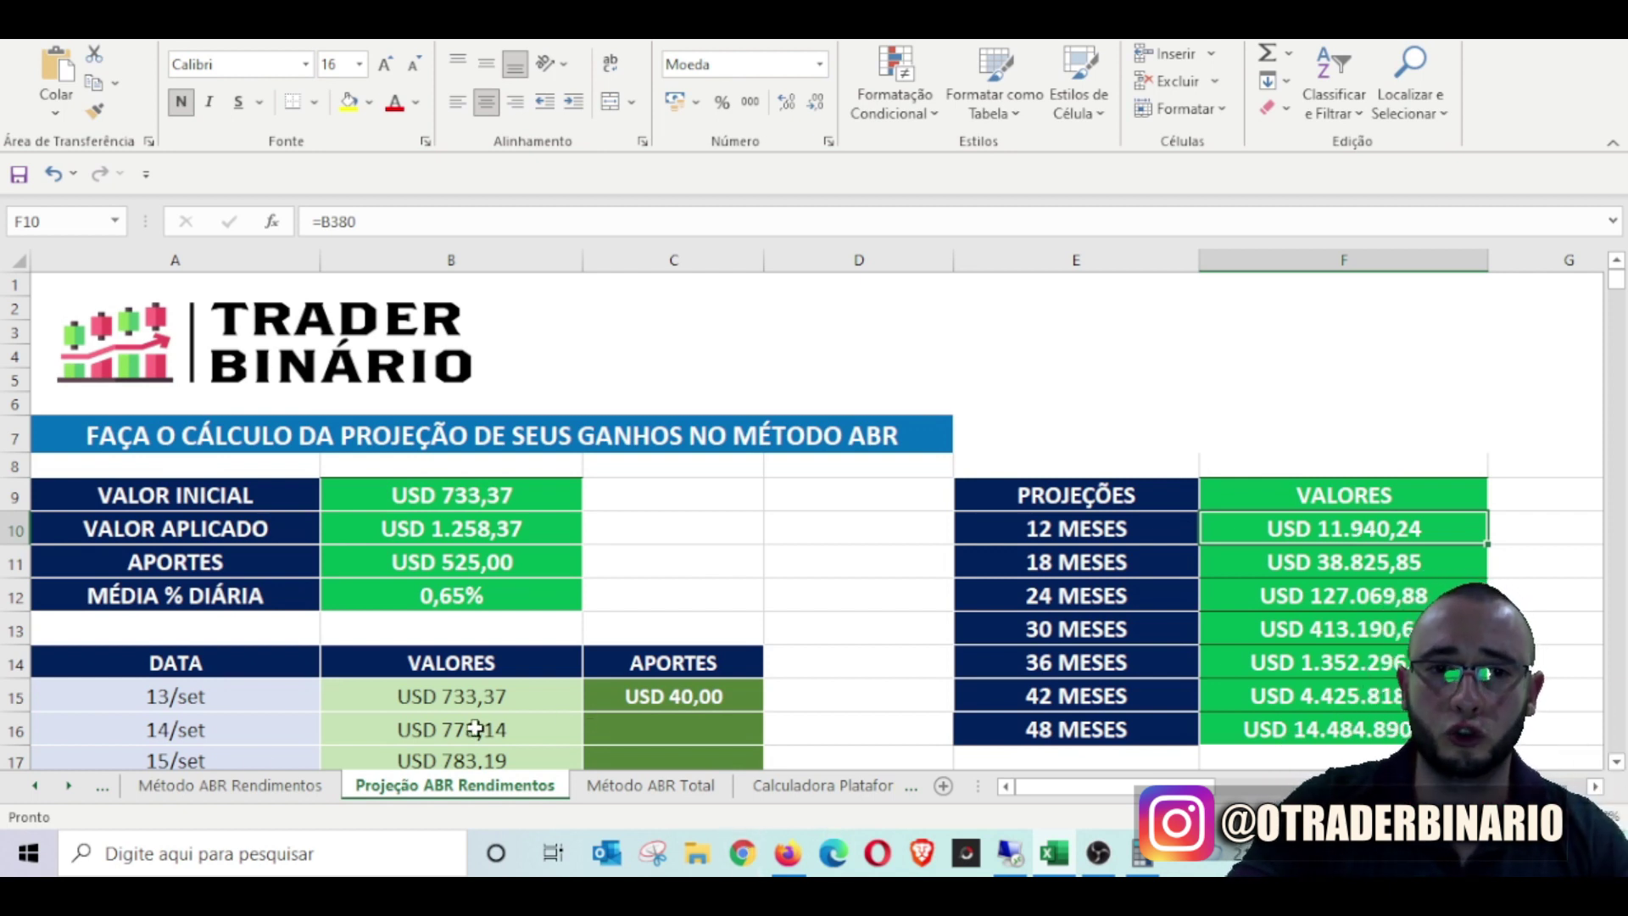
# - Check the average of the daily percentages from 13/dez back to 07/dez in the Método ABR Rendimentos sheet
pyautogui.click(230, 785)
pyautogui.click(640, 632)
pyautogui.scroll(-2, 644, 636)
pyautogui.scroll(-15, 644, 636)
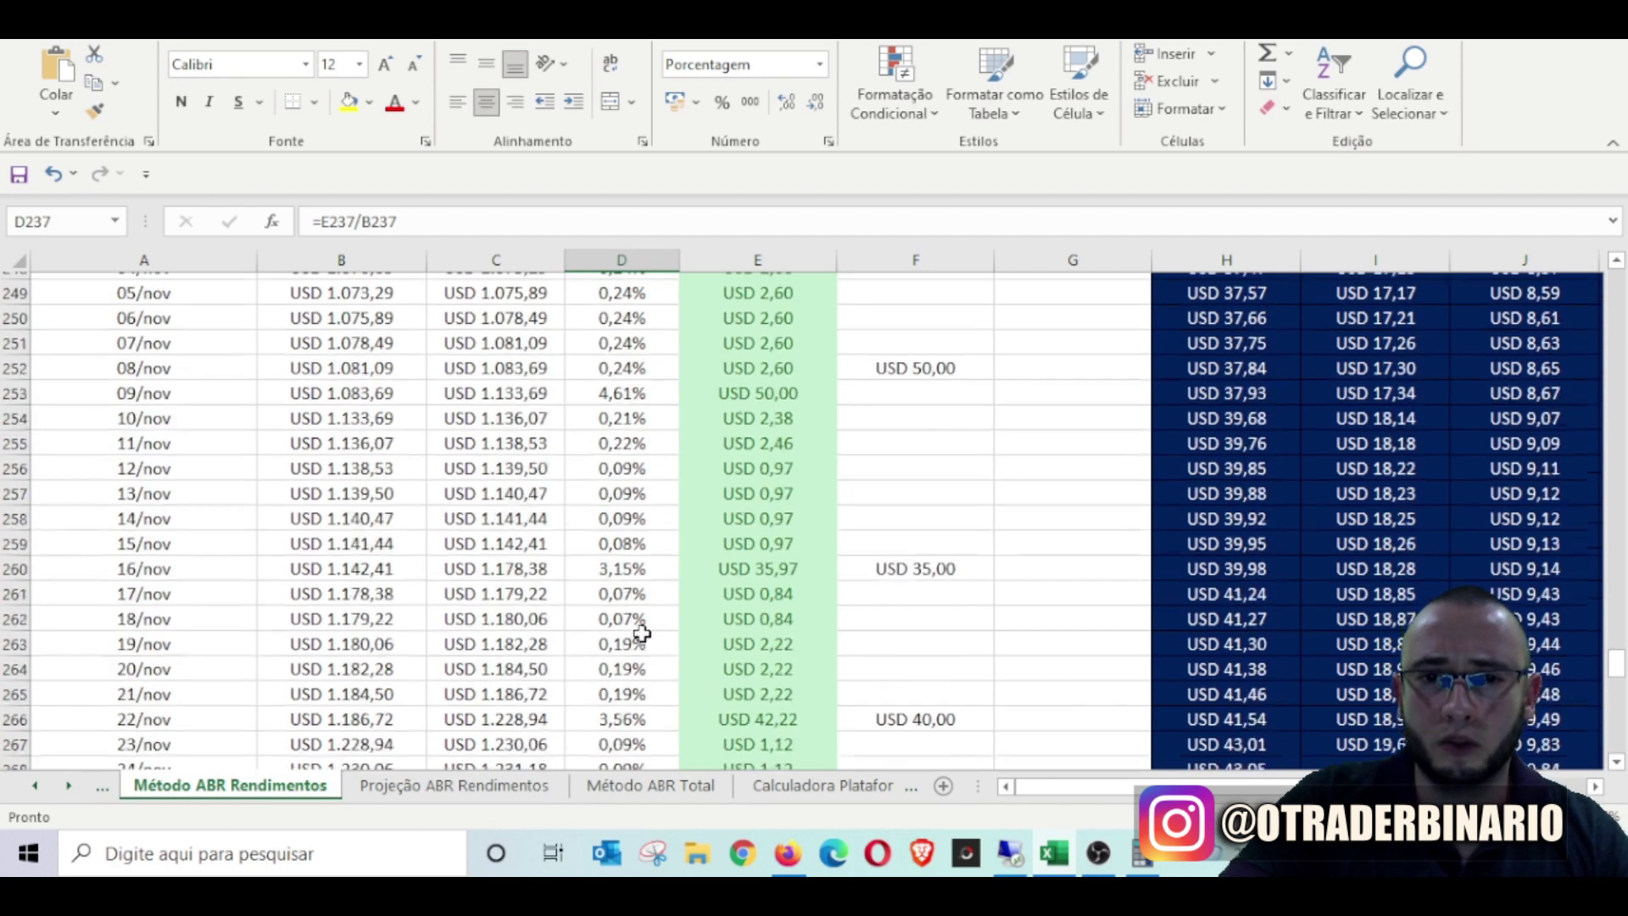
pyautogui.moveTo(635, 614); pyautogui.dragTo(636, 456)
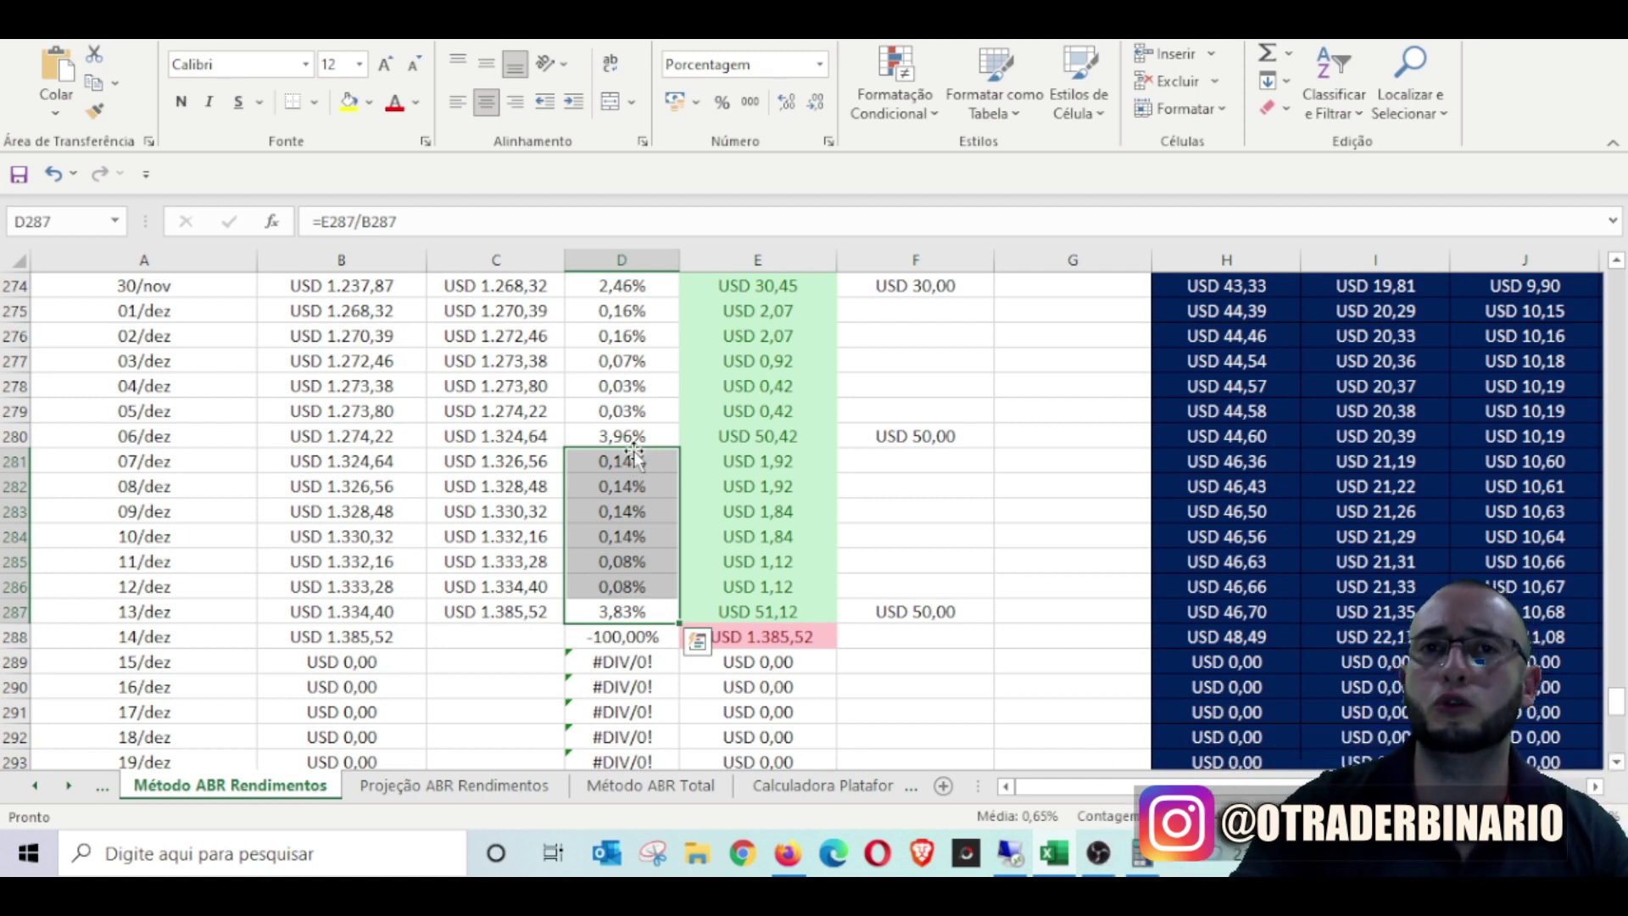
# - Open the Método ABR Total sheet, and switch to the M1 robots in Opera on the remote desktop
pyautogui.click(650, 787)
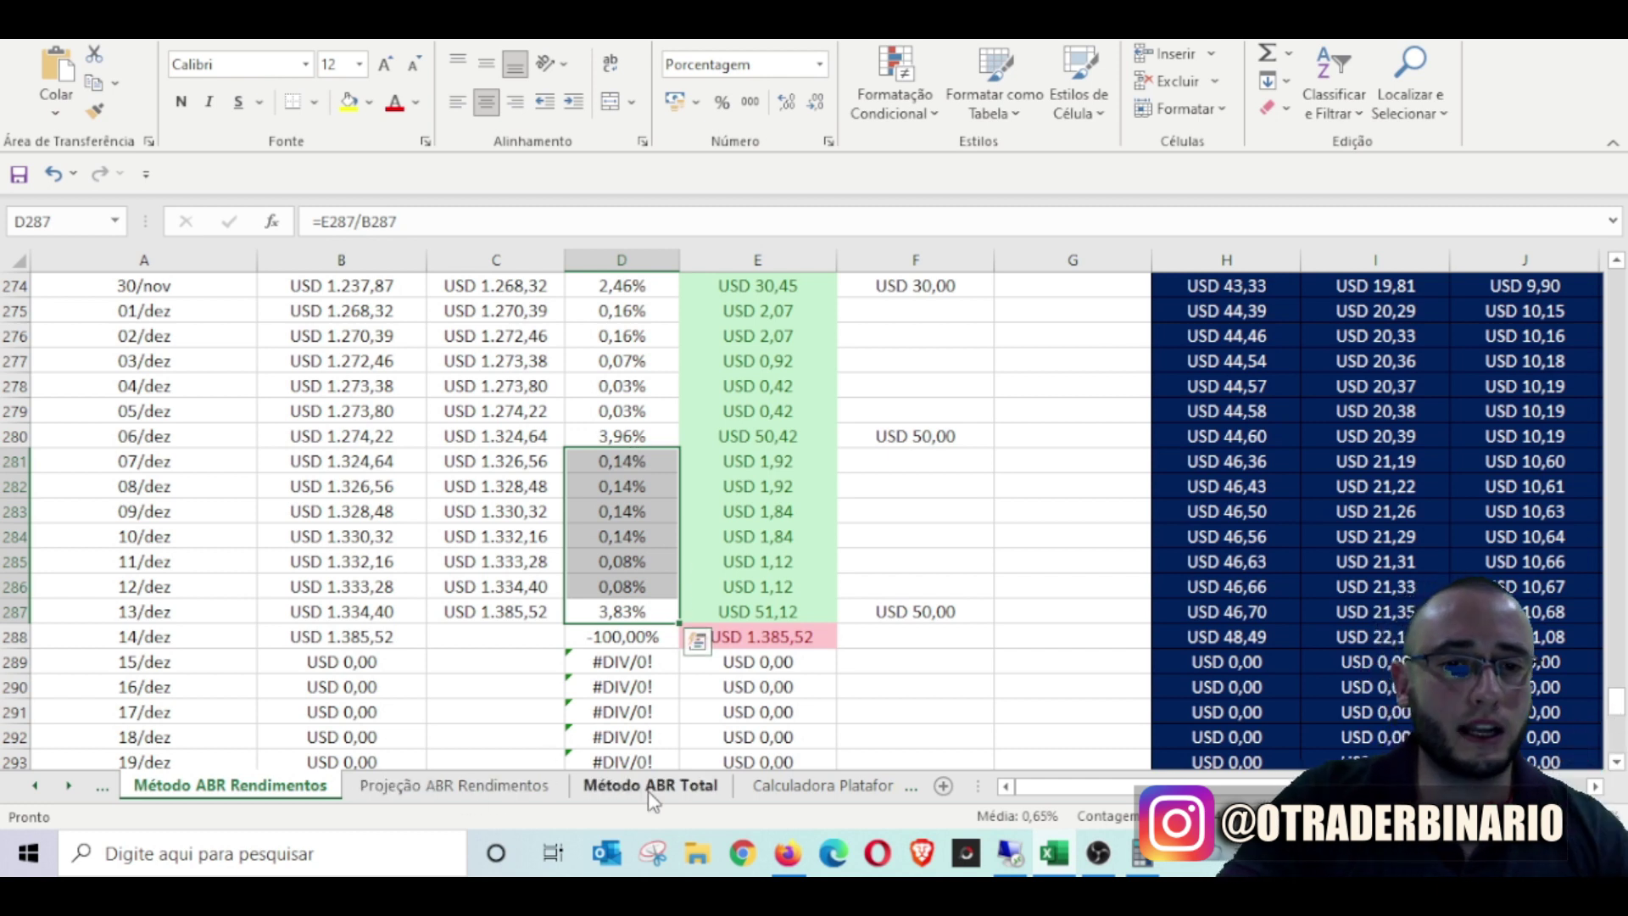
pyautogui.scroll(-4, 810, 469)
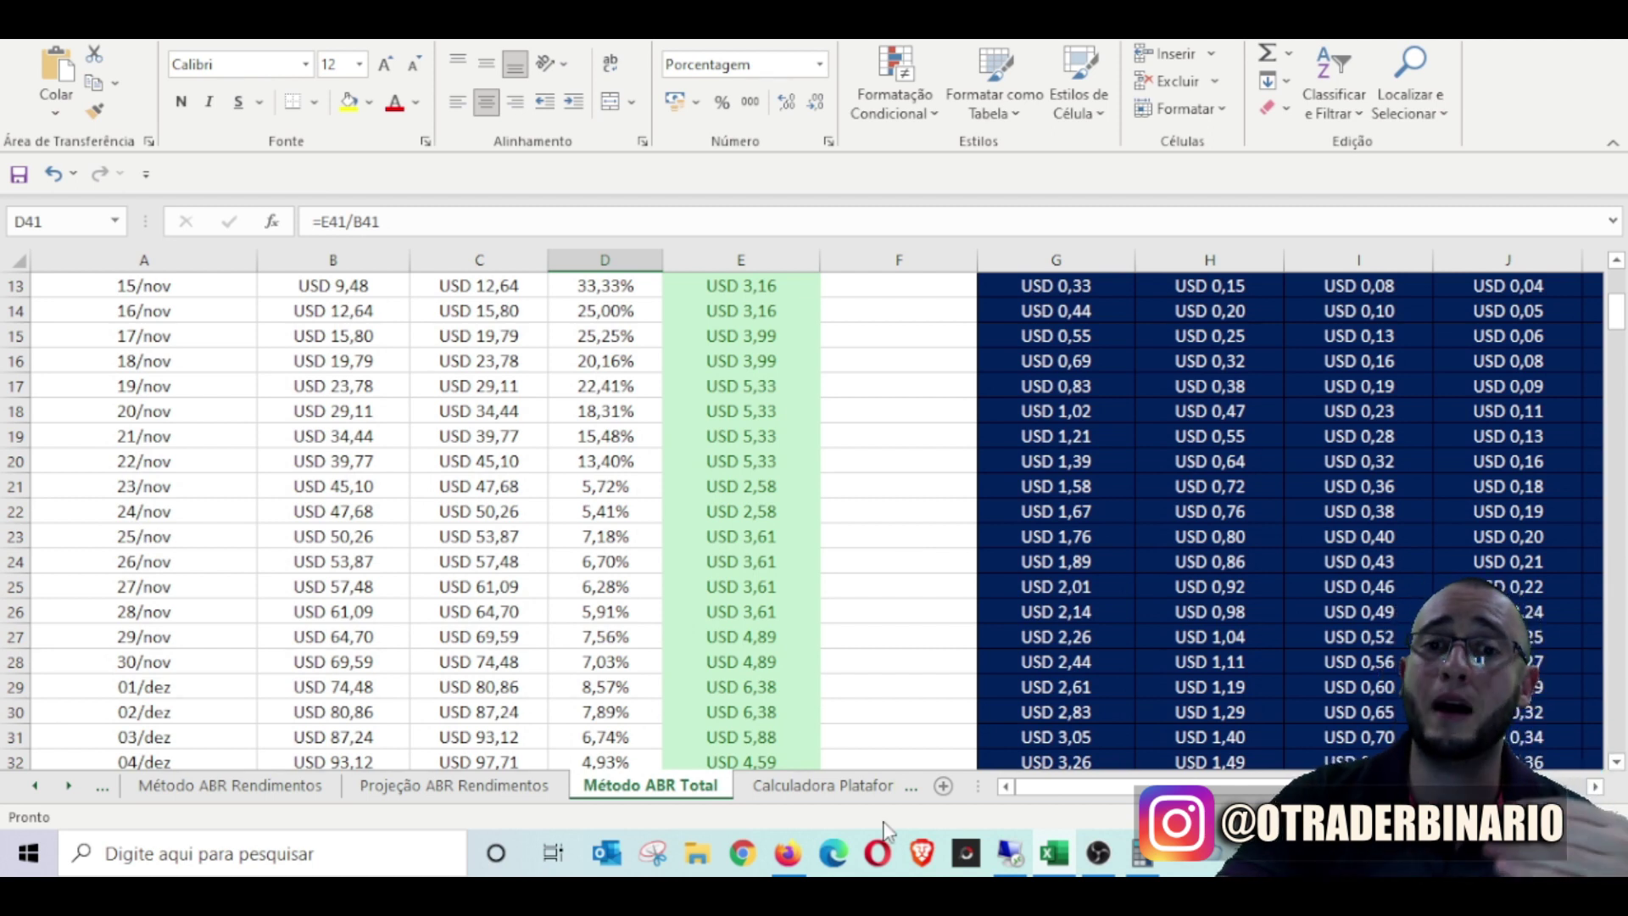
pyautogui.click(1010, 852)
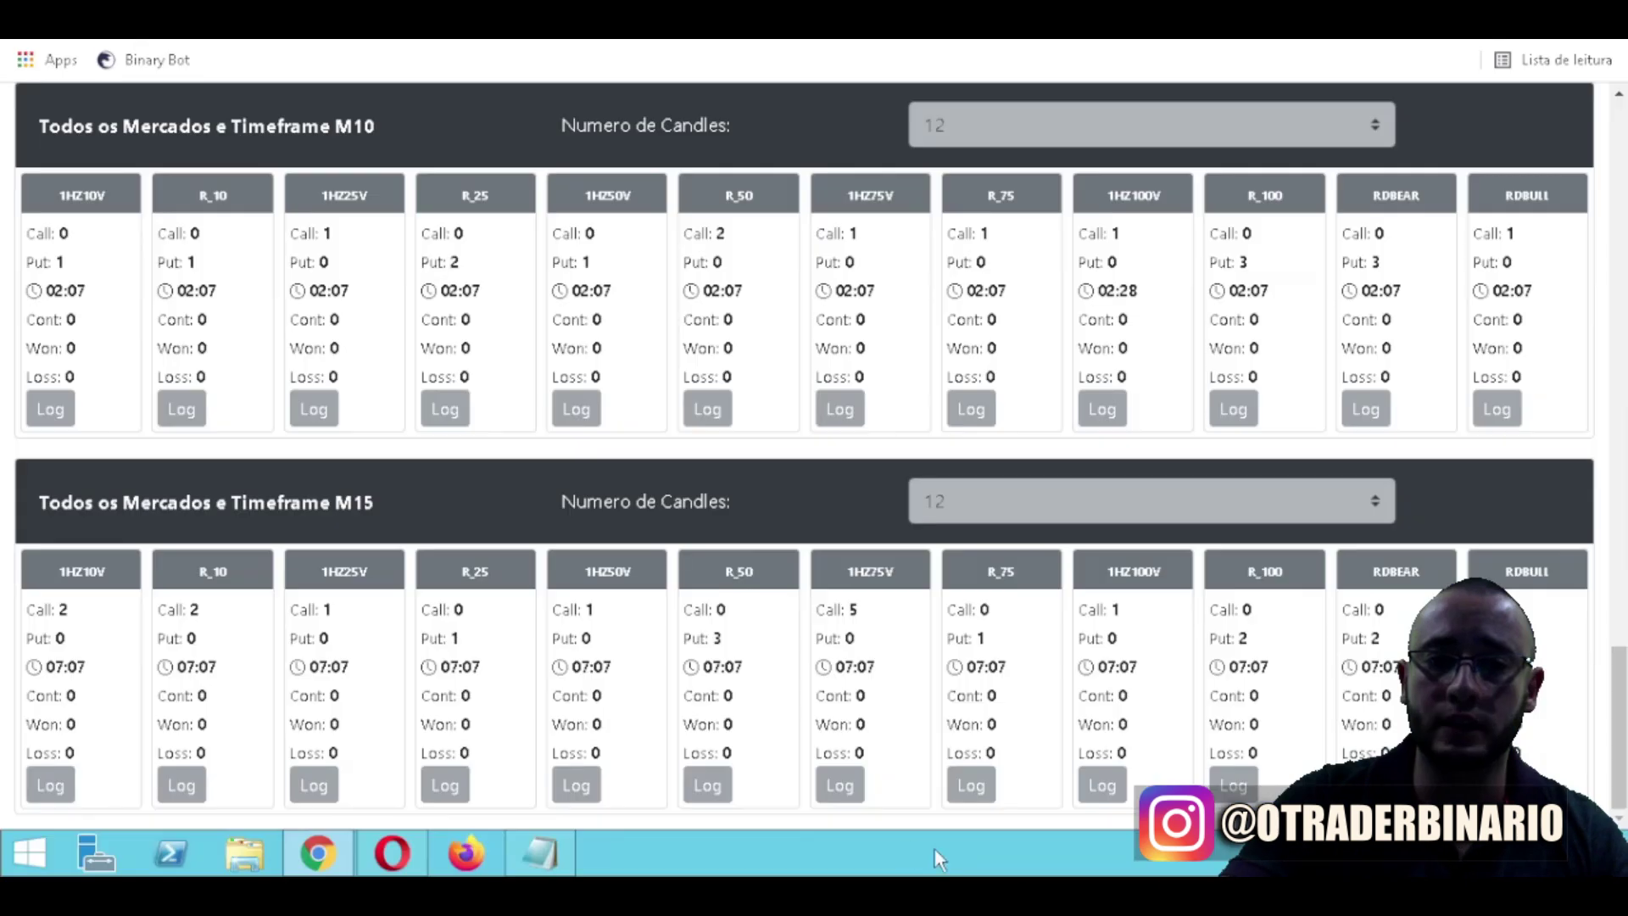
pyautogui.click(392, 852)
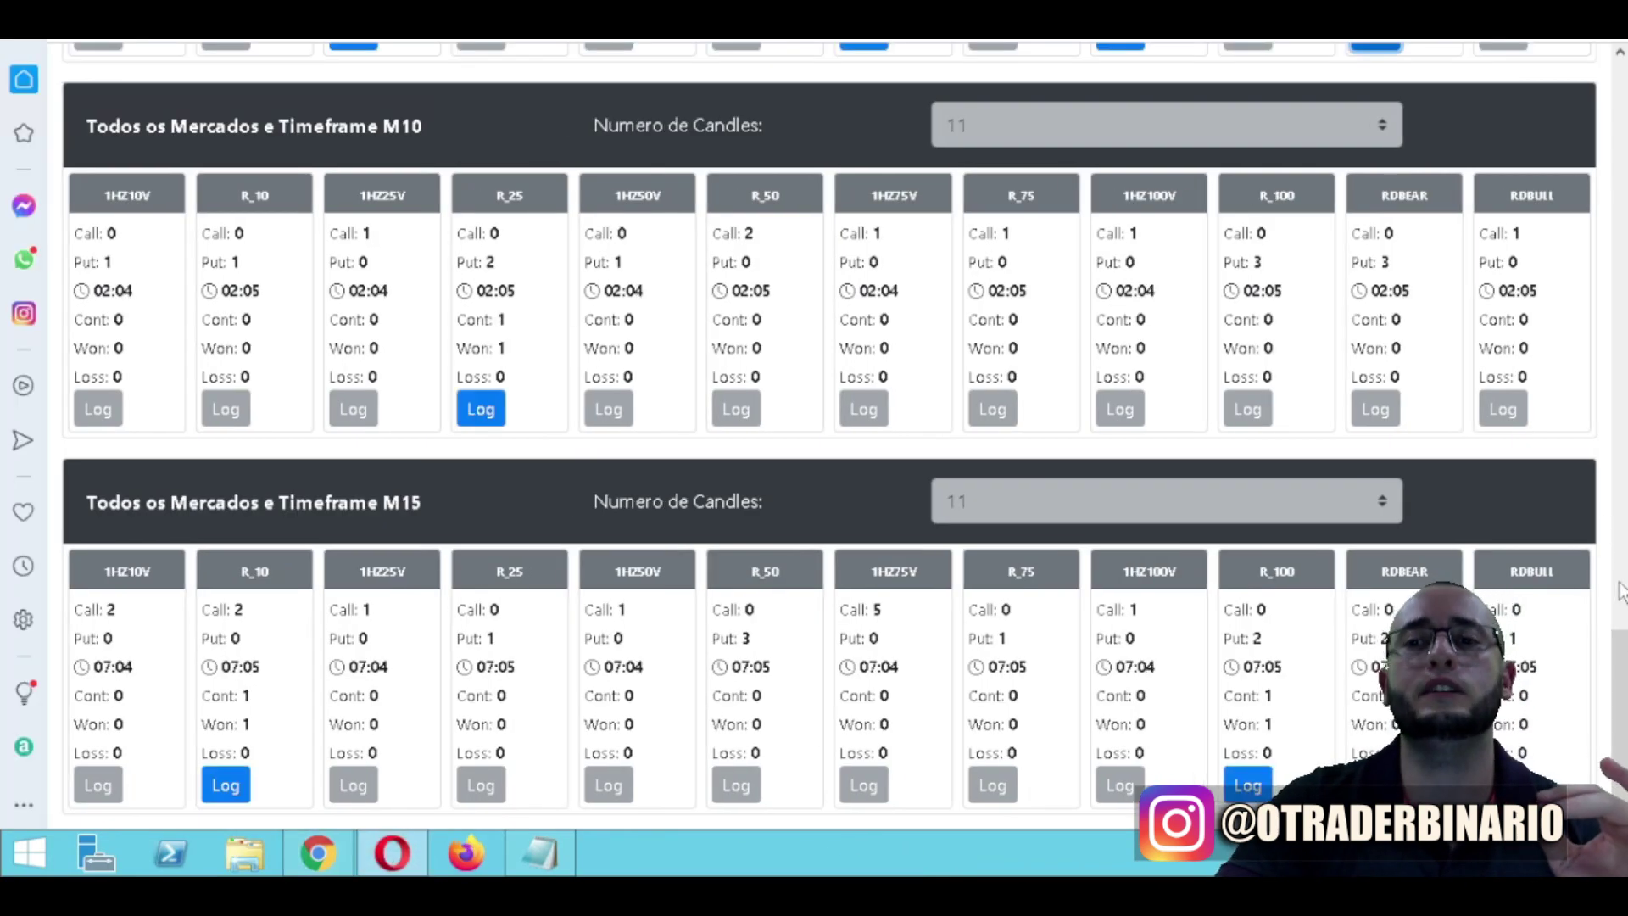
pyautogui.moveTo(1619, 636); pyautogui.dragTo(1621, 269)
# - Review the M1 trade logs of the 1HZ50V, R_50 and 1HZ75V markets
pyautogui.click(619, 433)
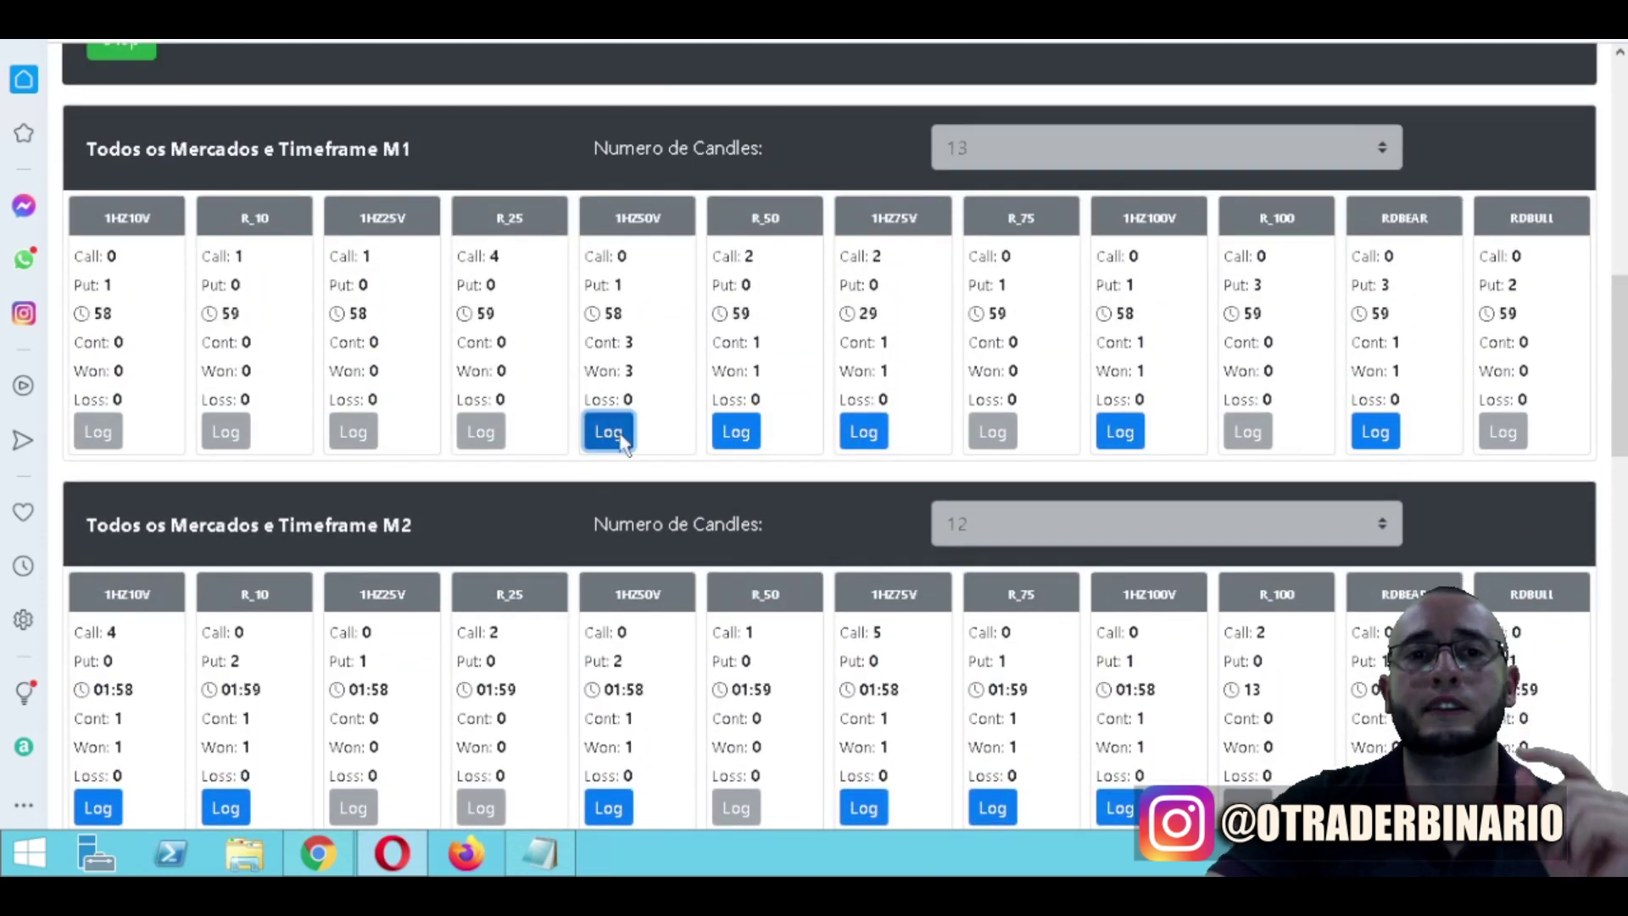
pyautogui.click(1220, 681)
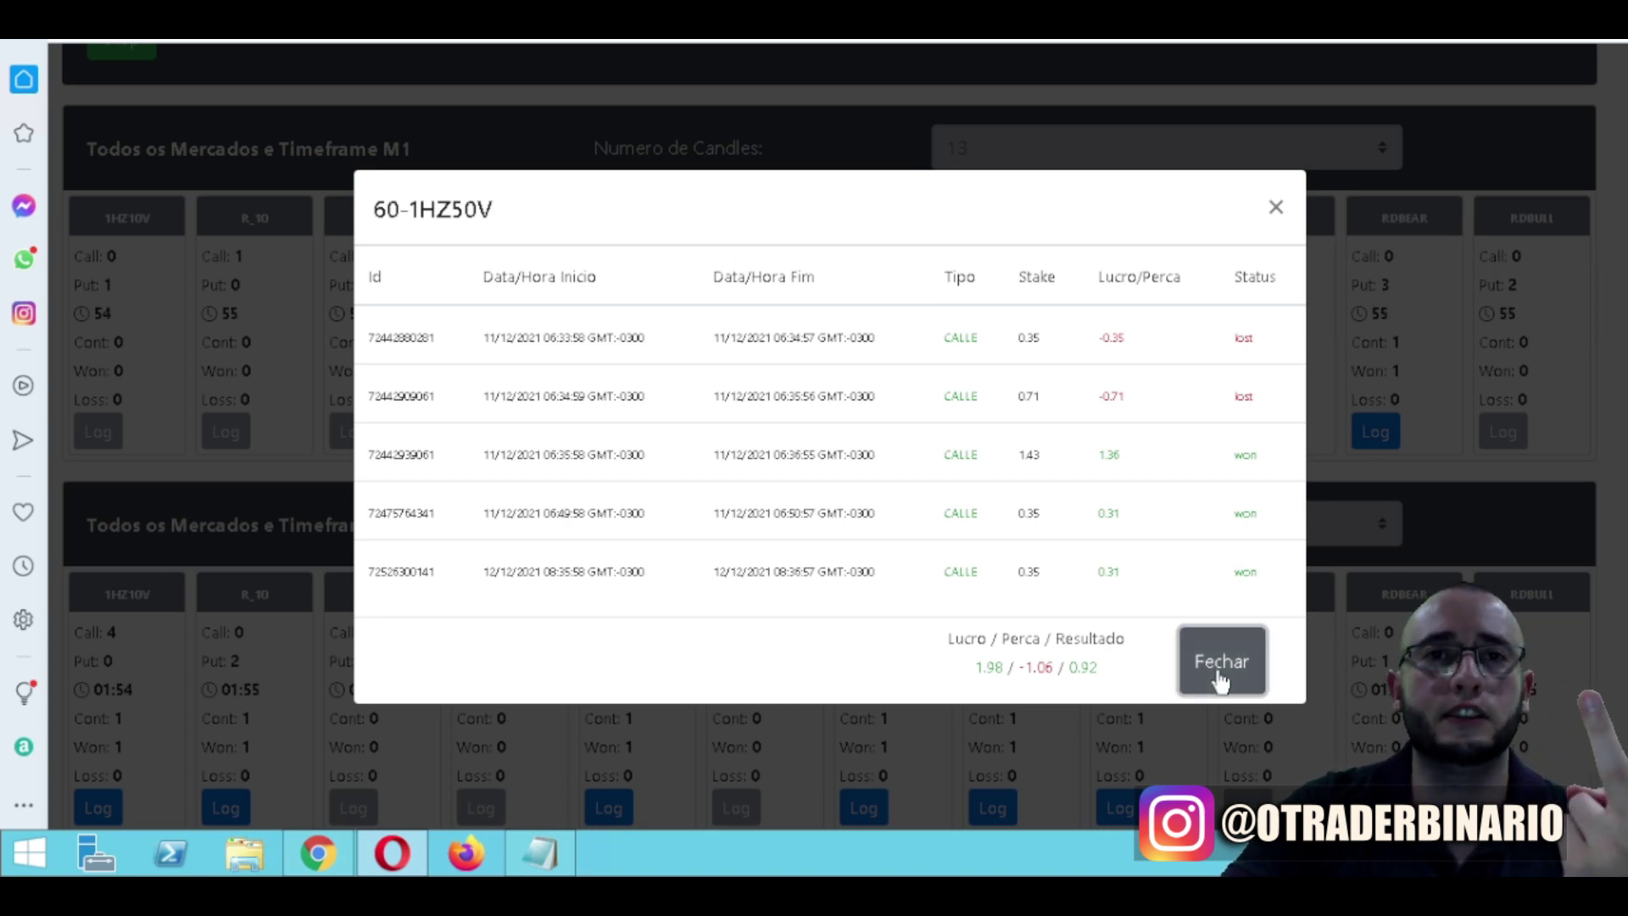
pyautogui.click(1221, 678)
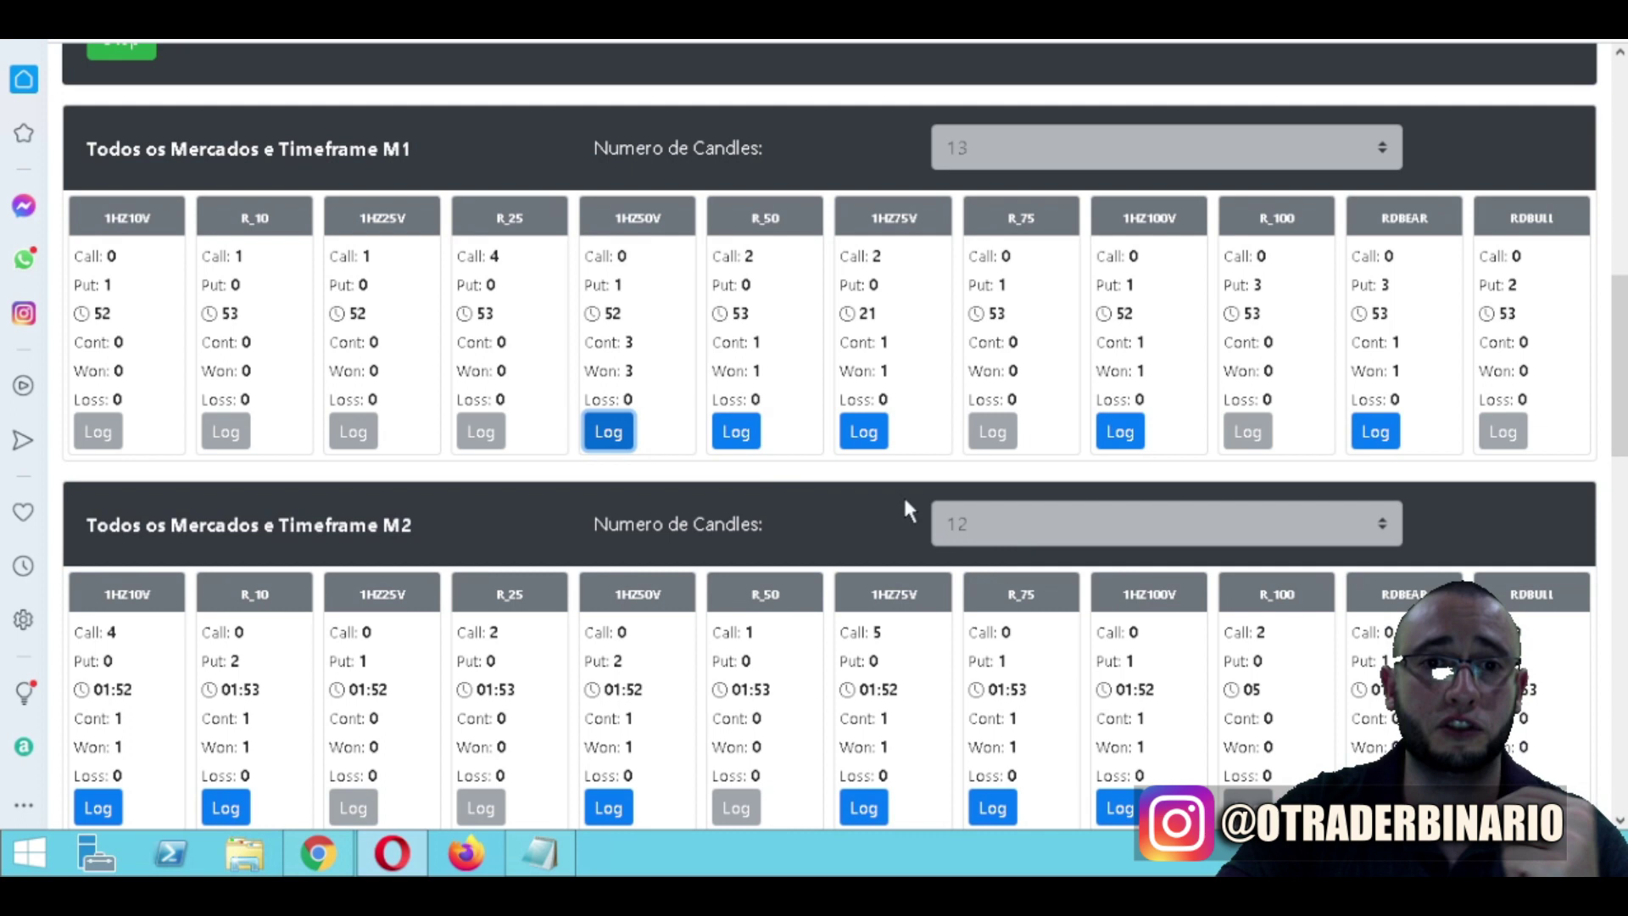
pyautogui.click(739, 434)
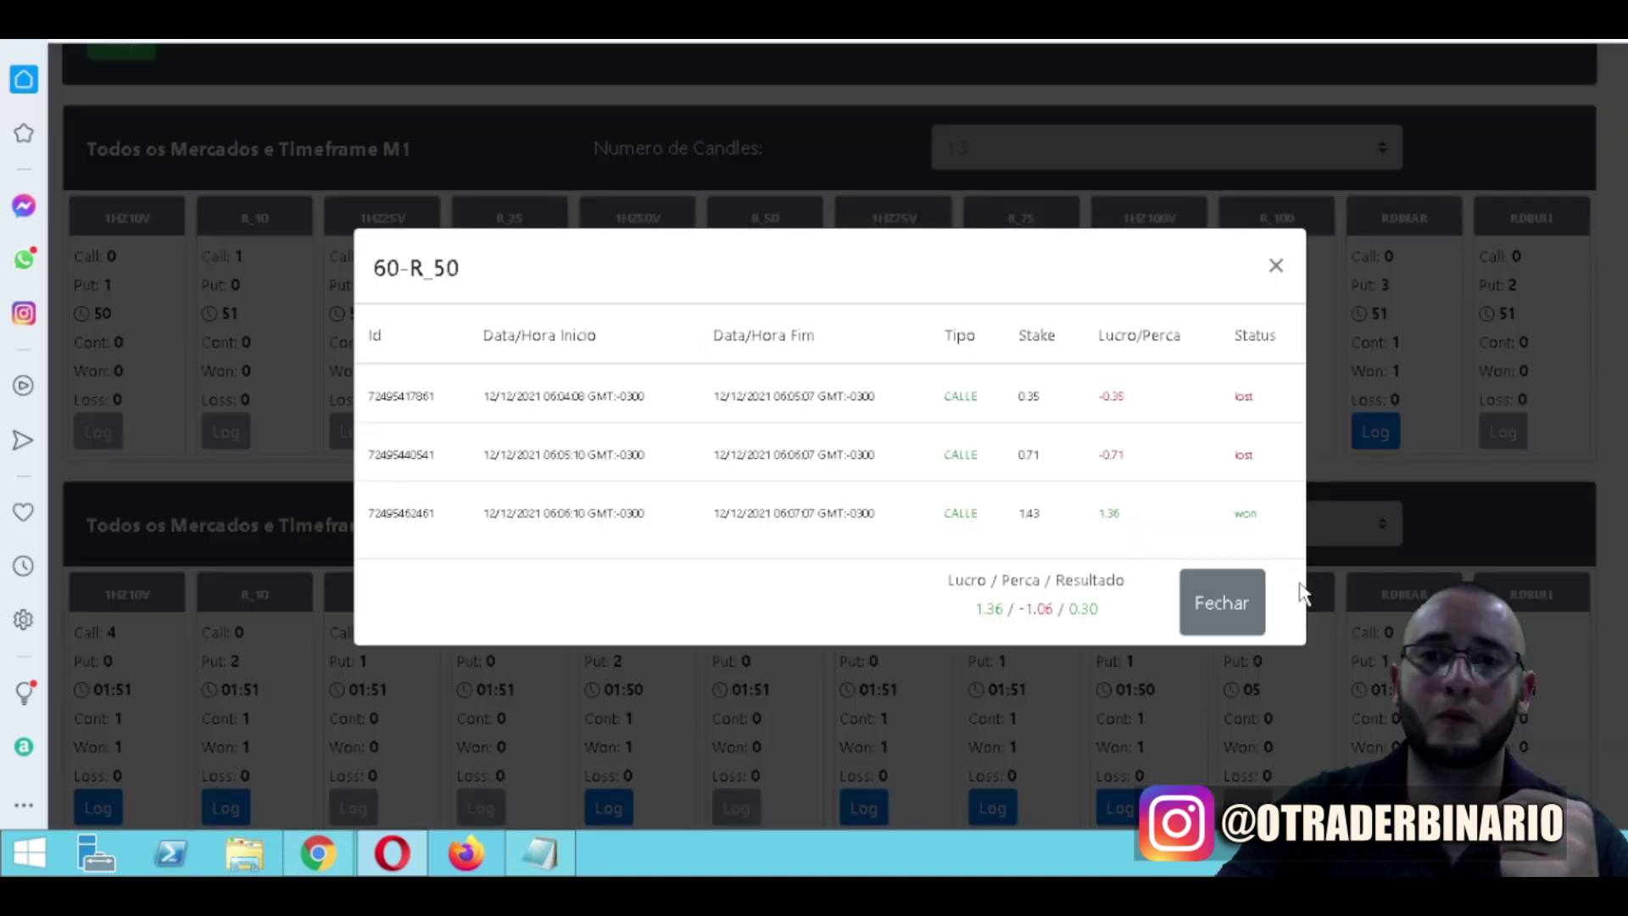
pyautogui.click(1199, 593)
pyautogui.click(873, 432)
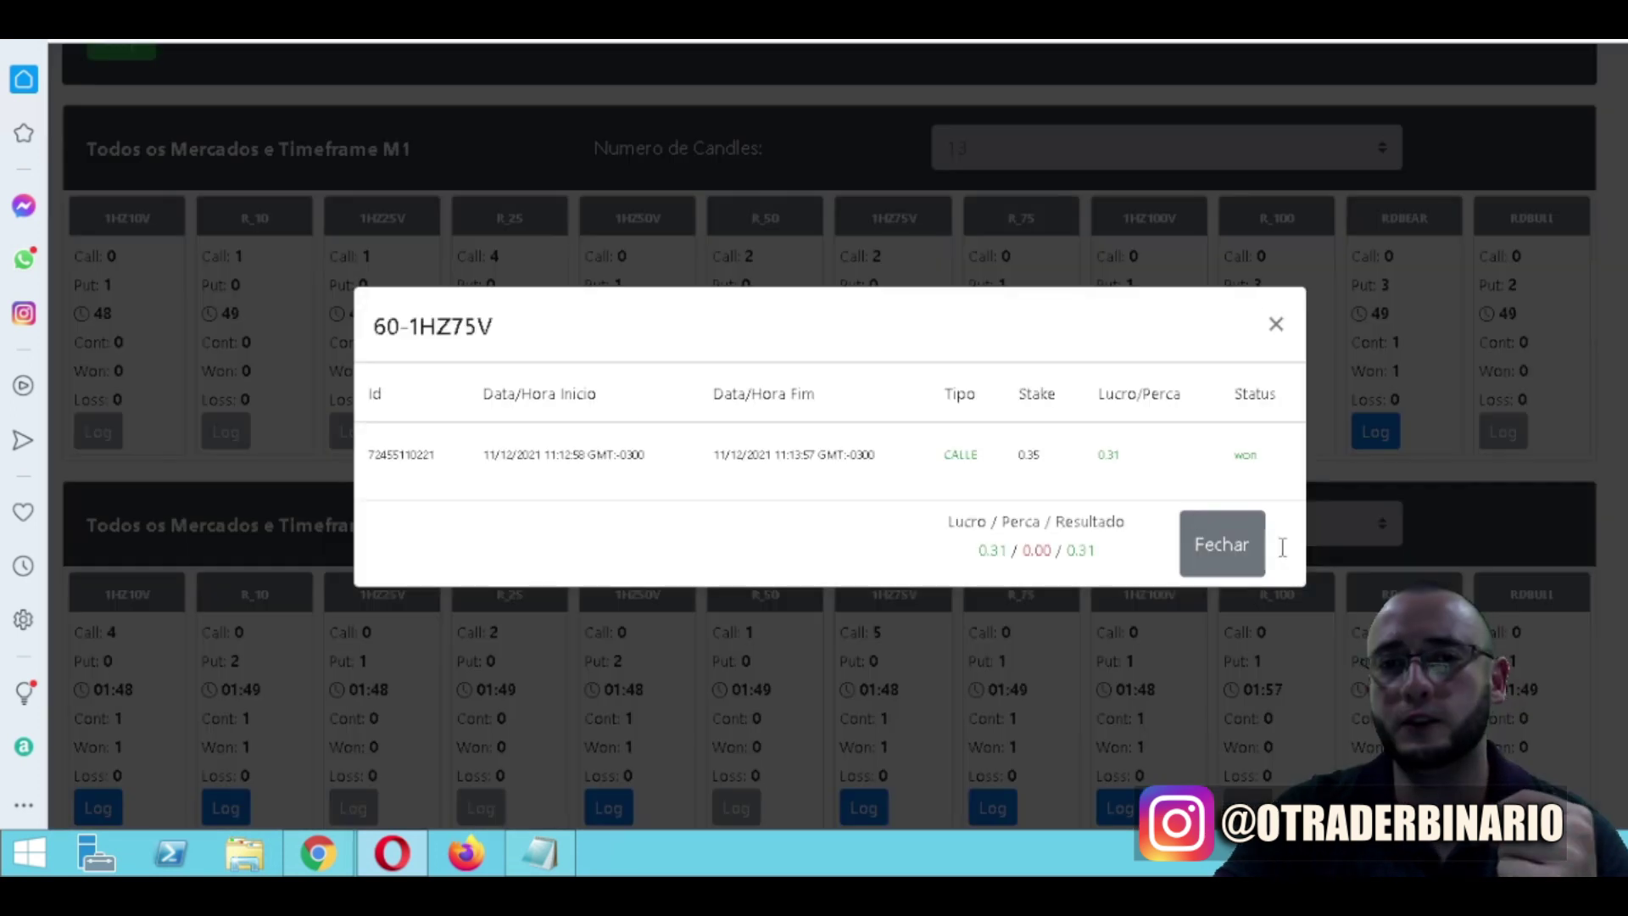
pyautogui.click(1222, 543)
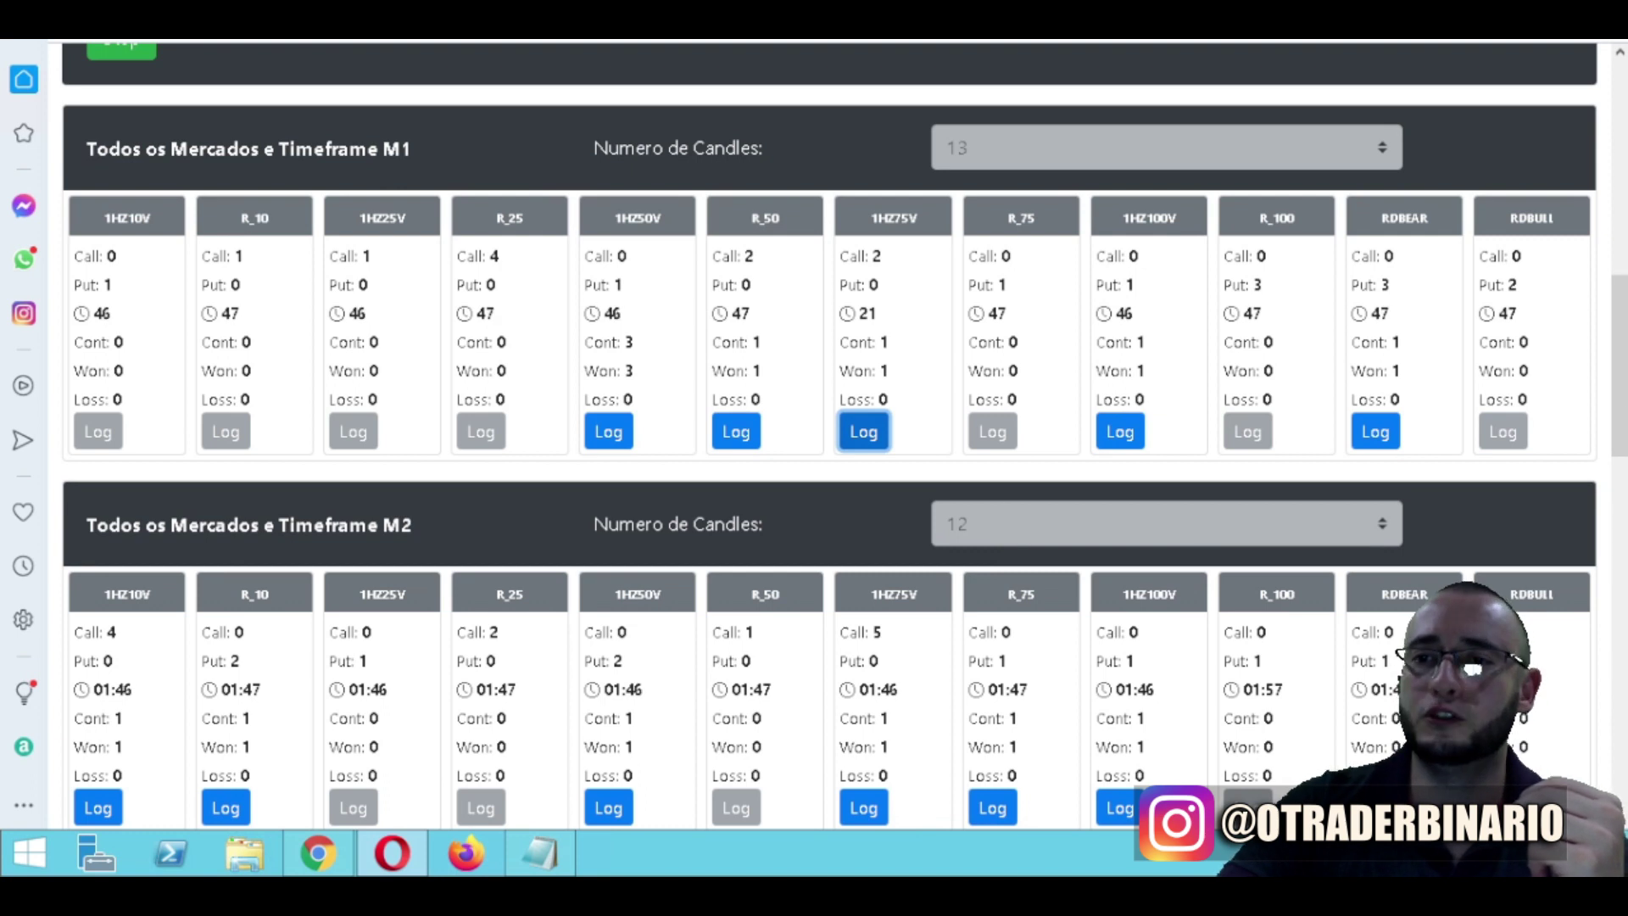
# - Review the M5 trade logs of the RDBEAR and 1HZ25V markets
pyautogui.scroll(-3, 1619, 458)
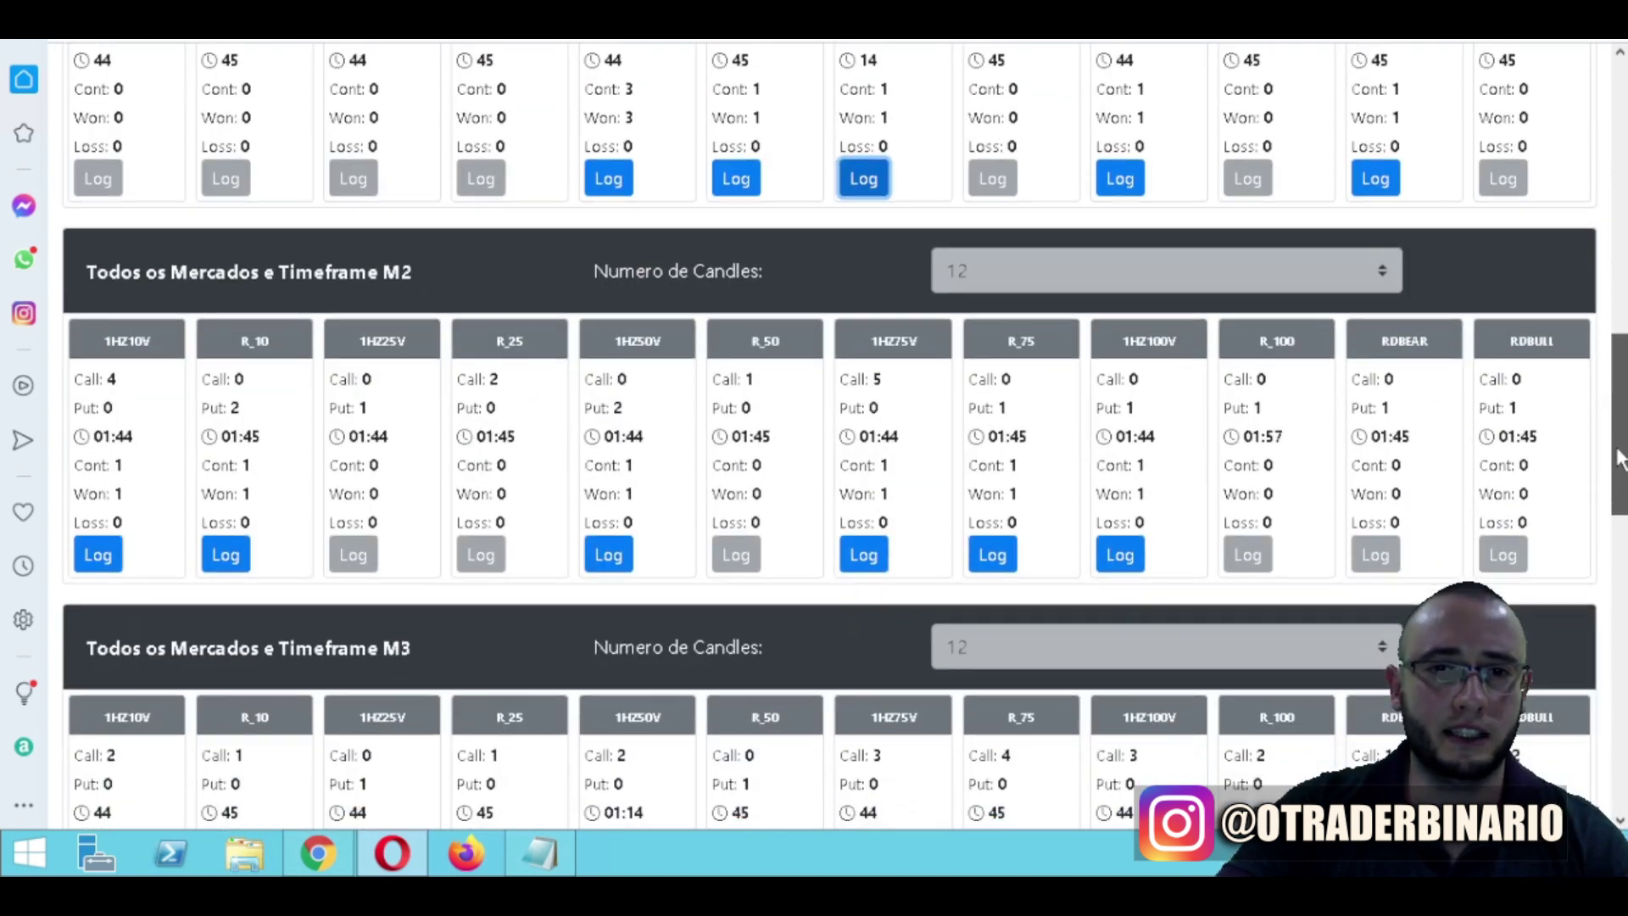
pyautogui.moveTo(1619, 462); pyautogui.dragTo(1622, 538)
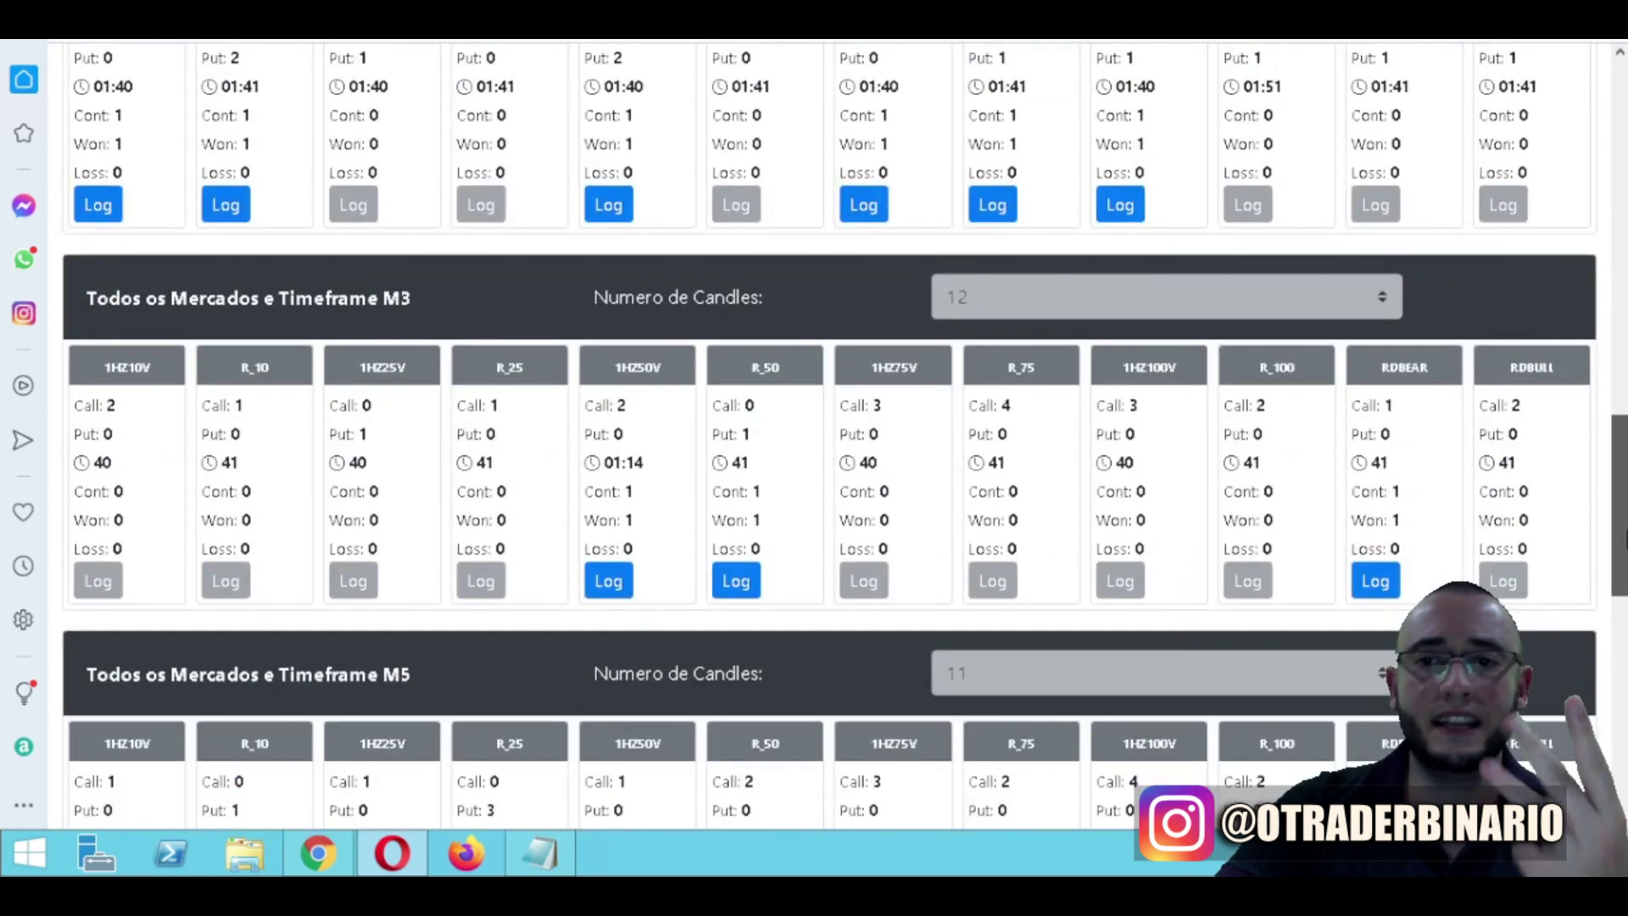
pyautogui.scroll(-4, 1623, 542)
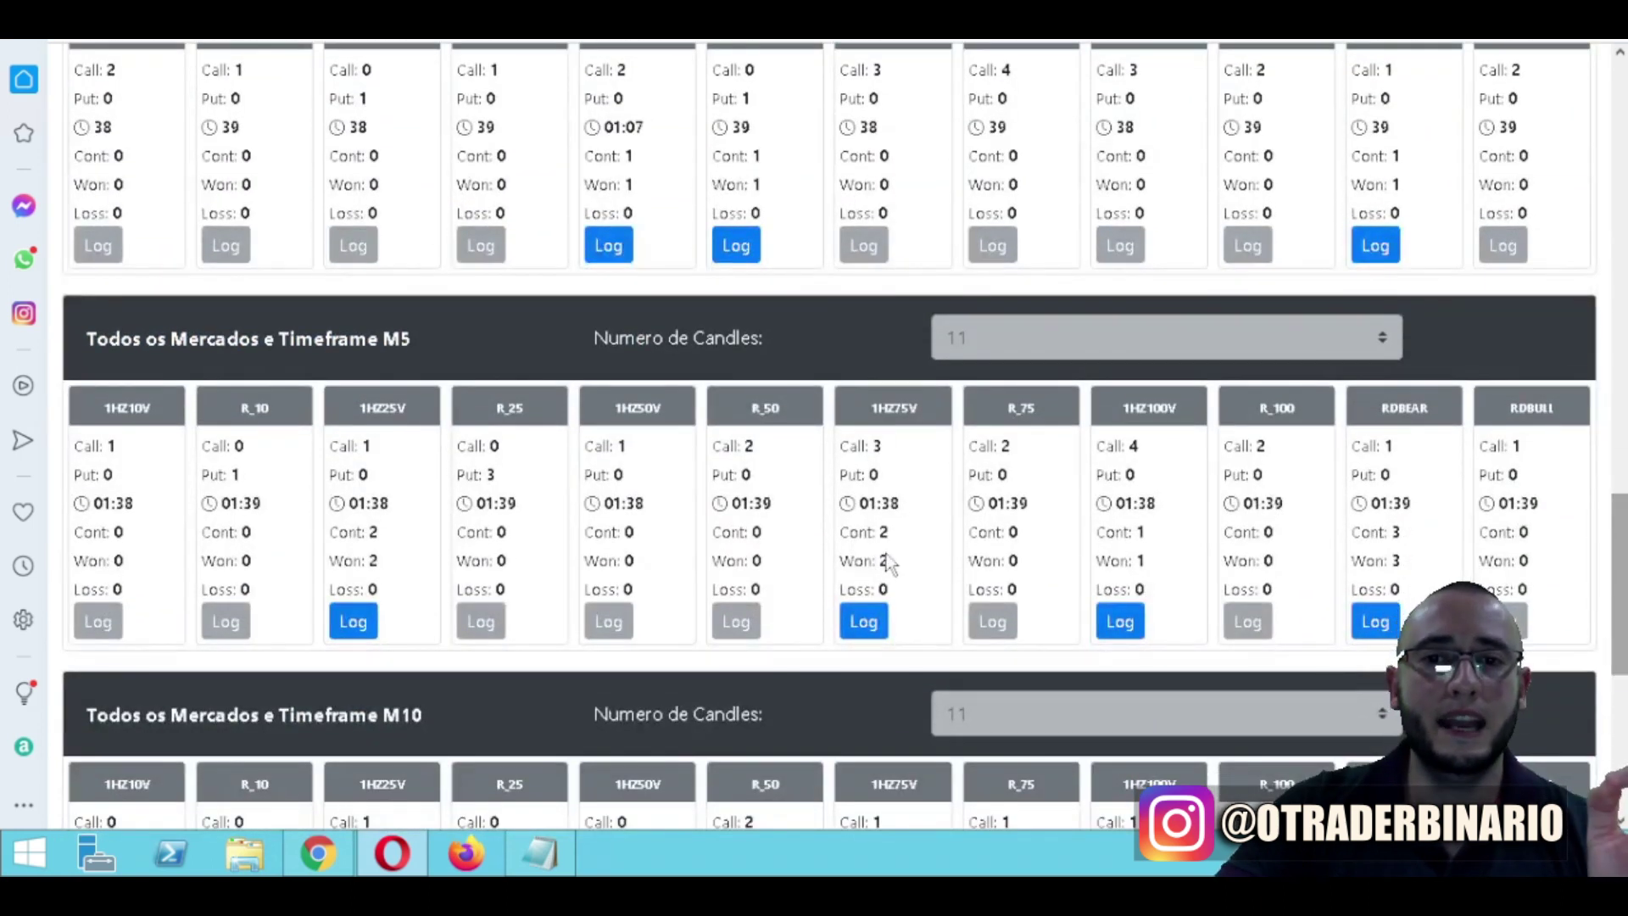
pyautogui.click(1375, 623)
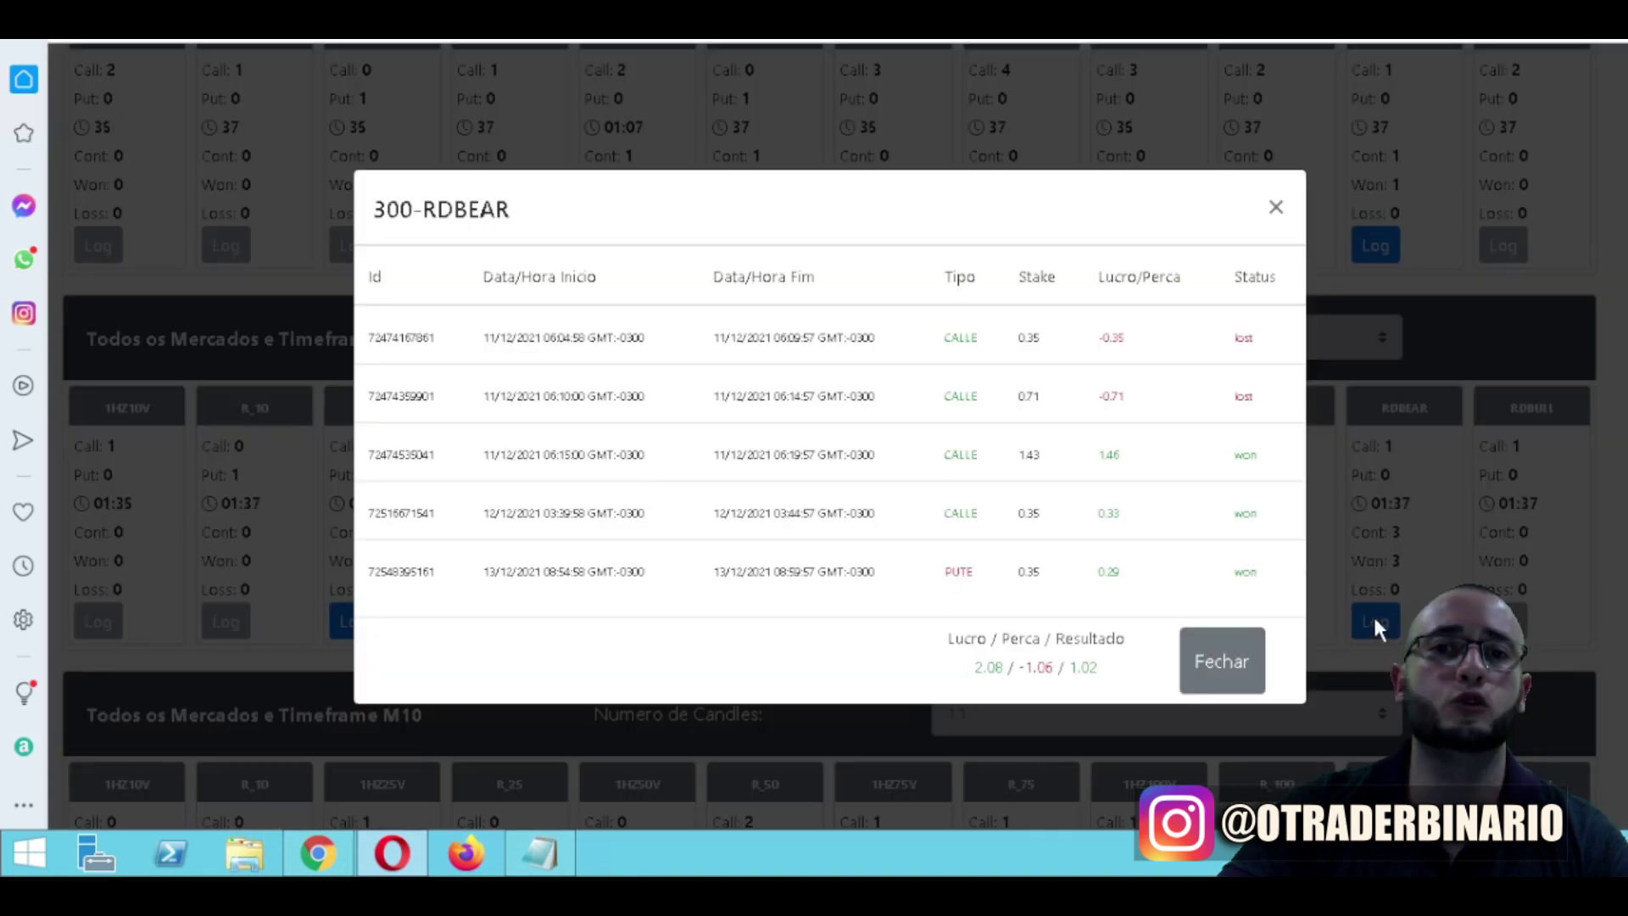
pyautogui.click(1231, 669)
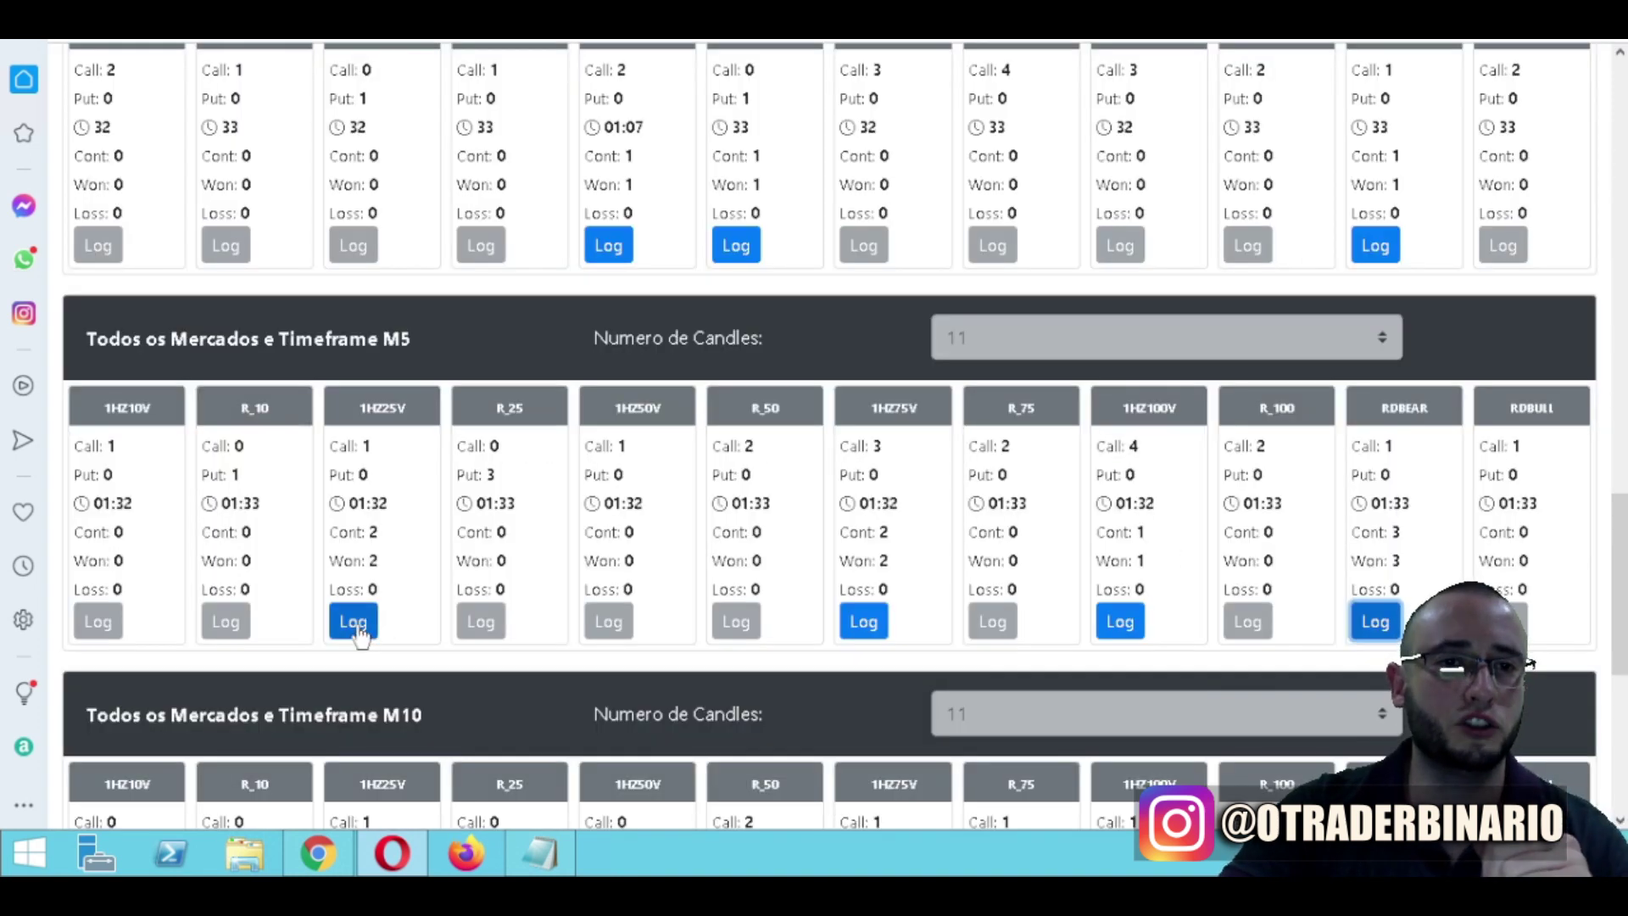
pyautogui.click(352, 622)
pyautogui.click(1588, 619)
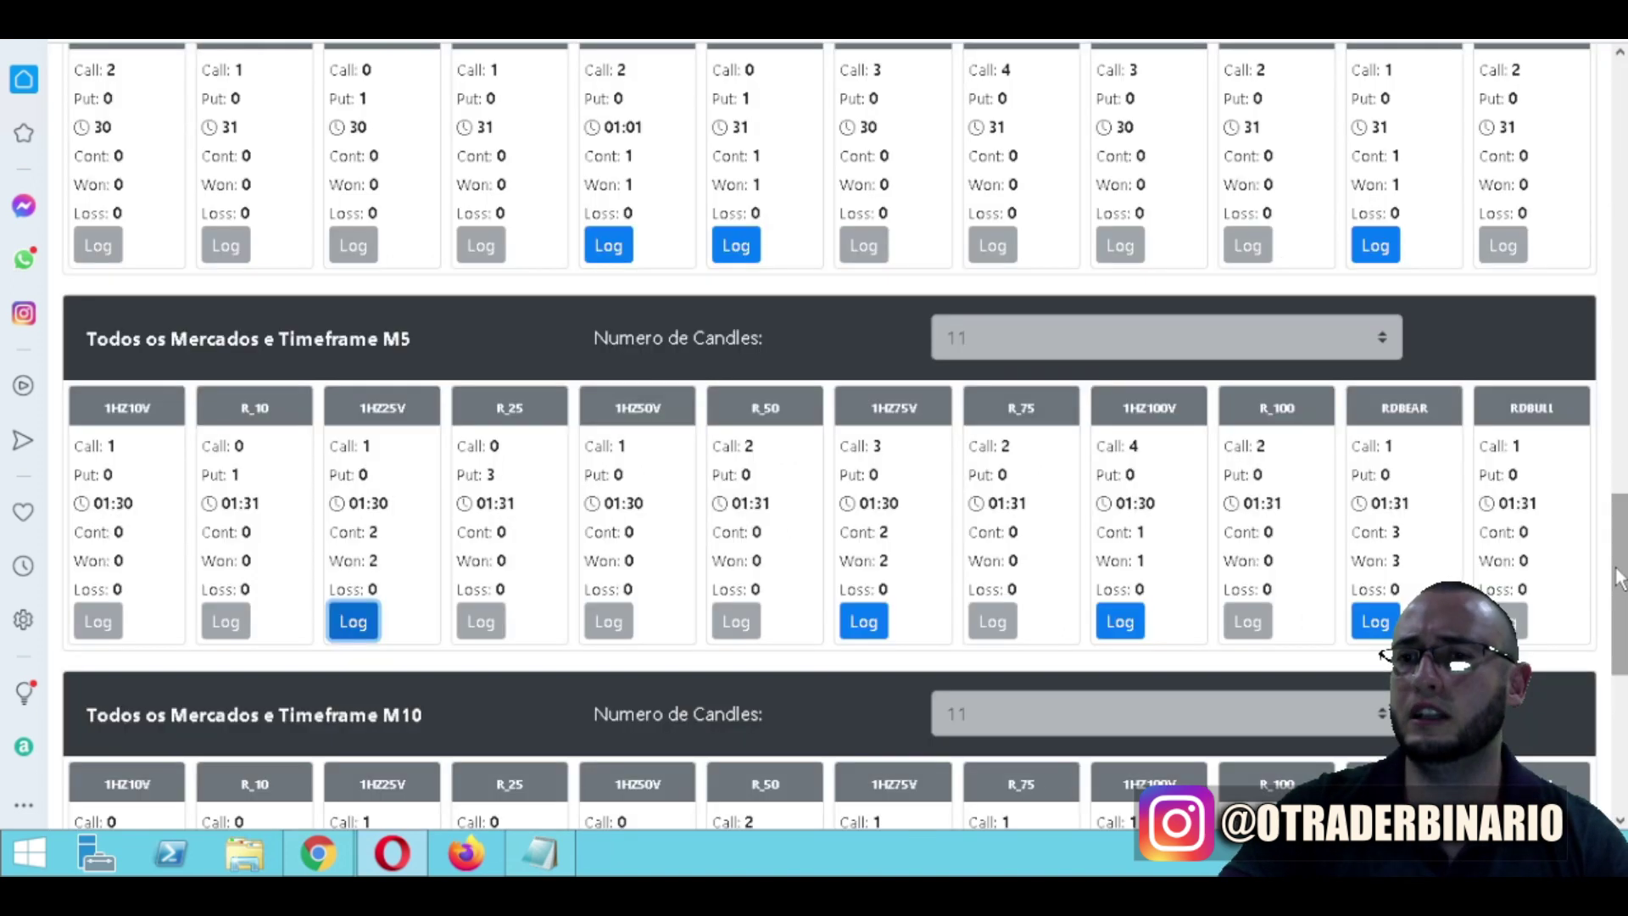
# - Look through the contract, won and loss counts of all markets across the M1 to M15 timeframes
pyautogui.scroll(-3, 1621, 640)
pyautogui.moveTo(1621, 640); pyautogui.dragTo(1621, 717)
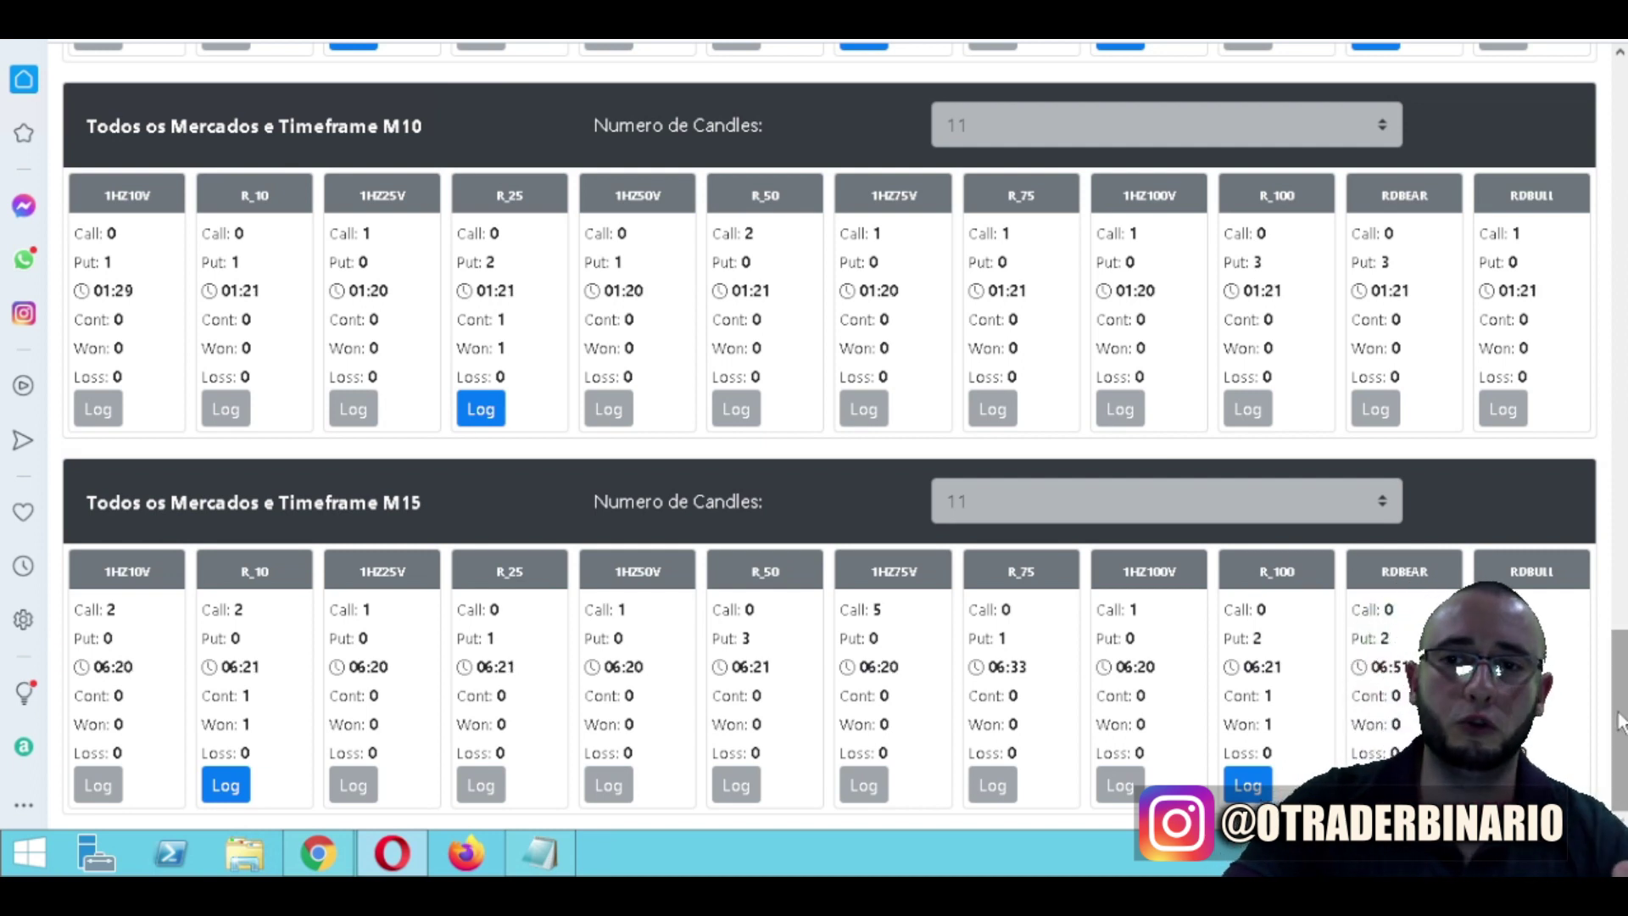
pyautogui.scroll(5, 814, 424)
pyautogui.scroll(7, 814, 424)
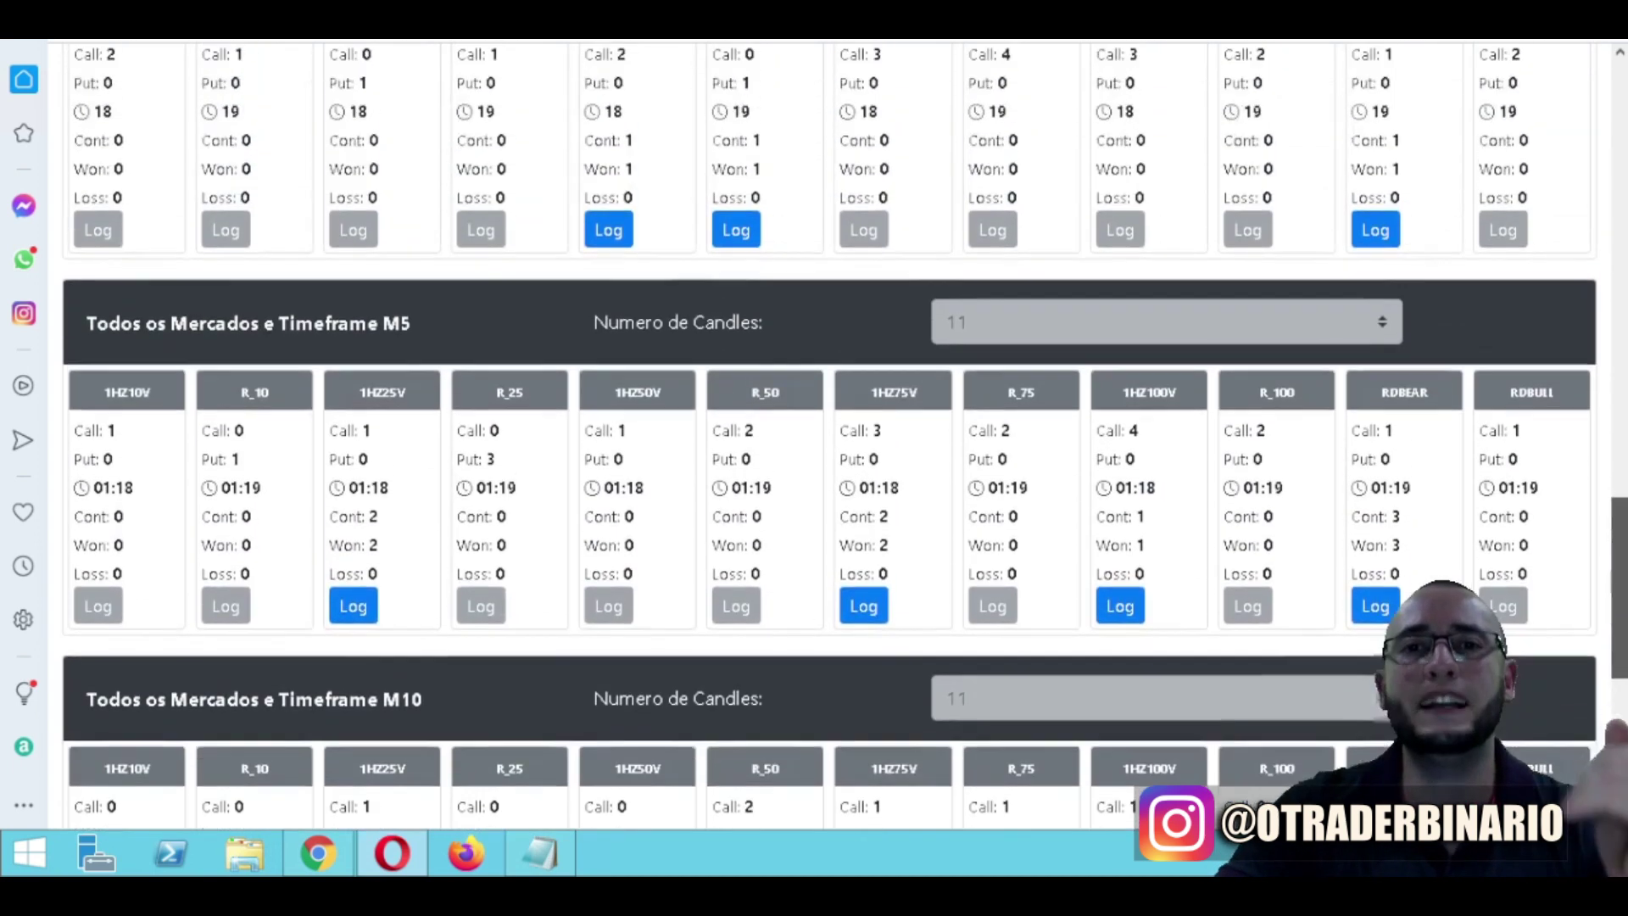
pyautogui.scroll(2, 814, 424)
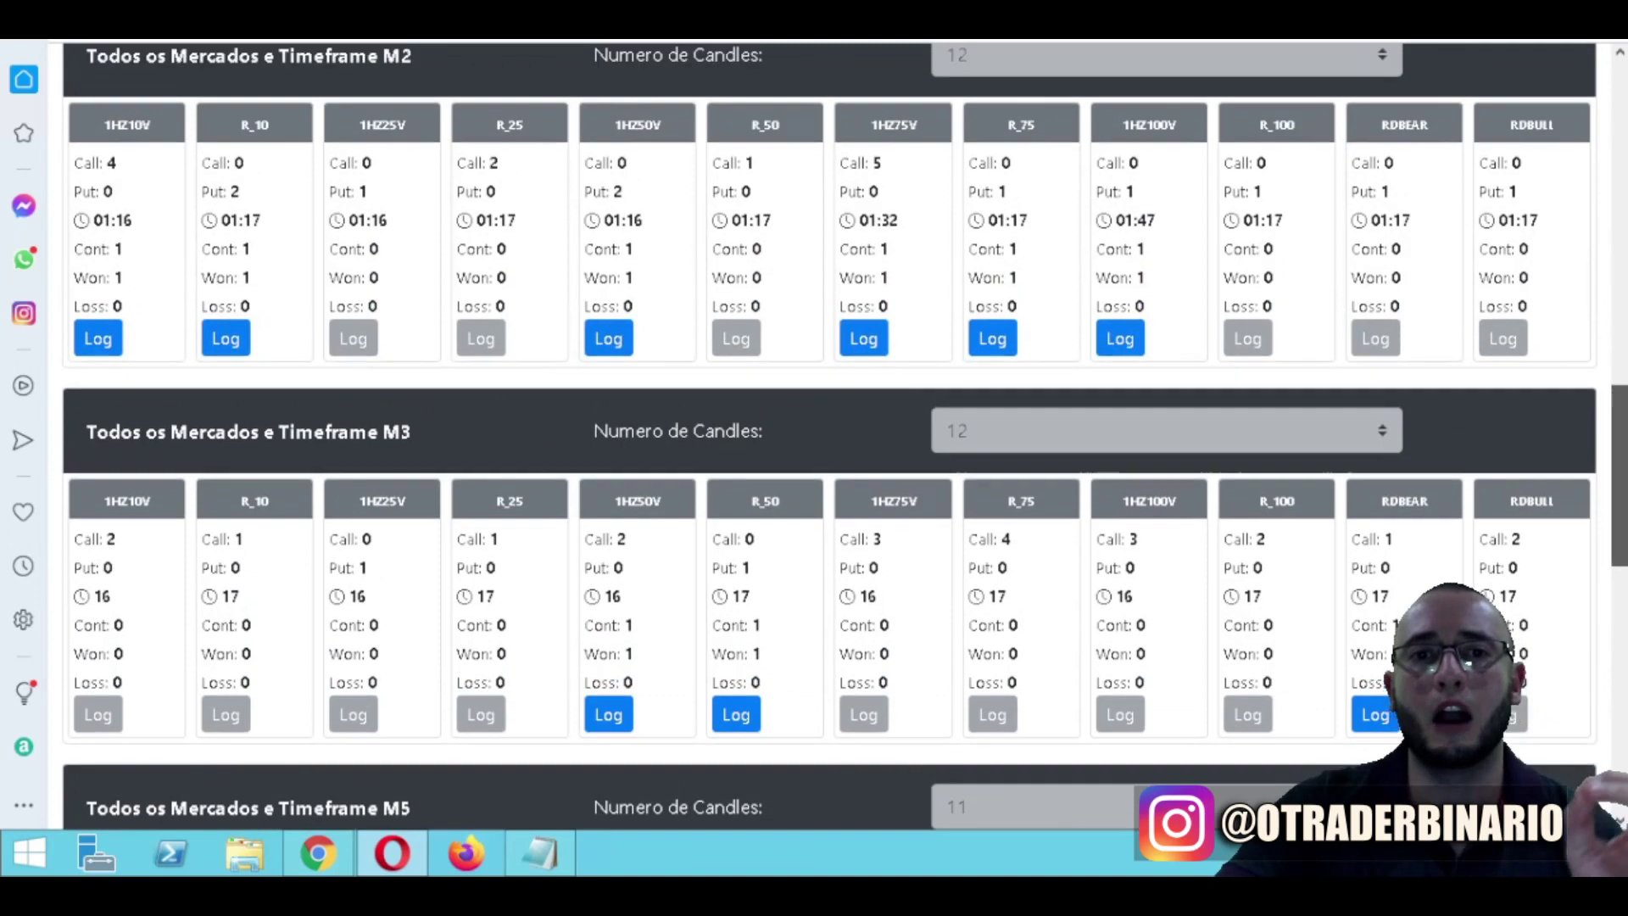
pyautogui.scroll(2, 814, 424)
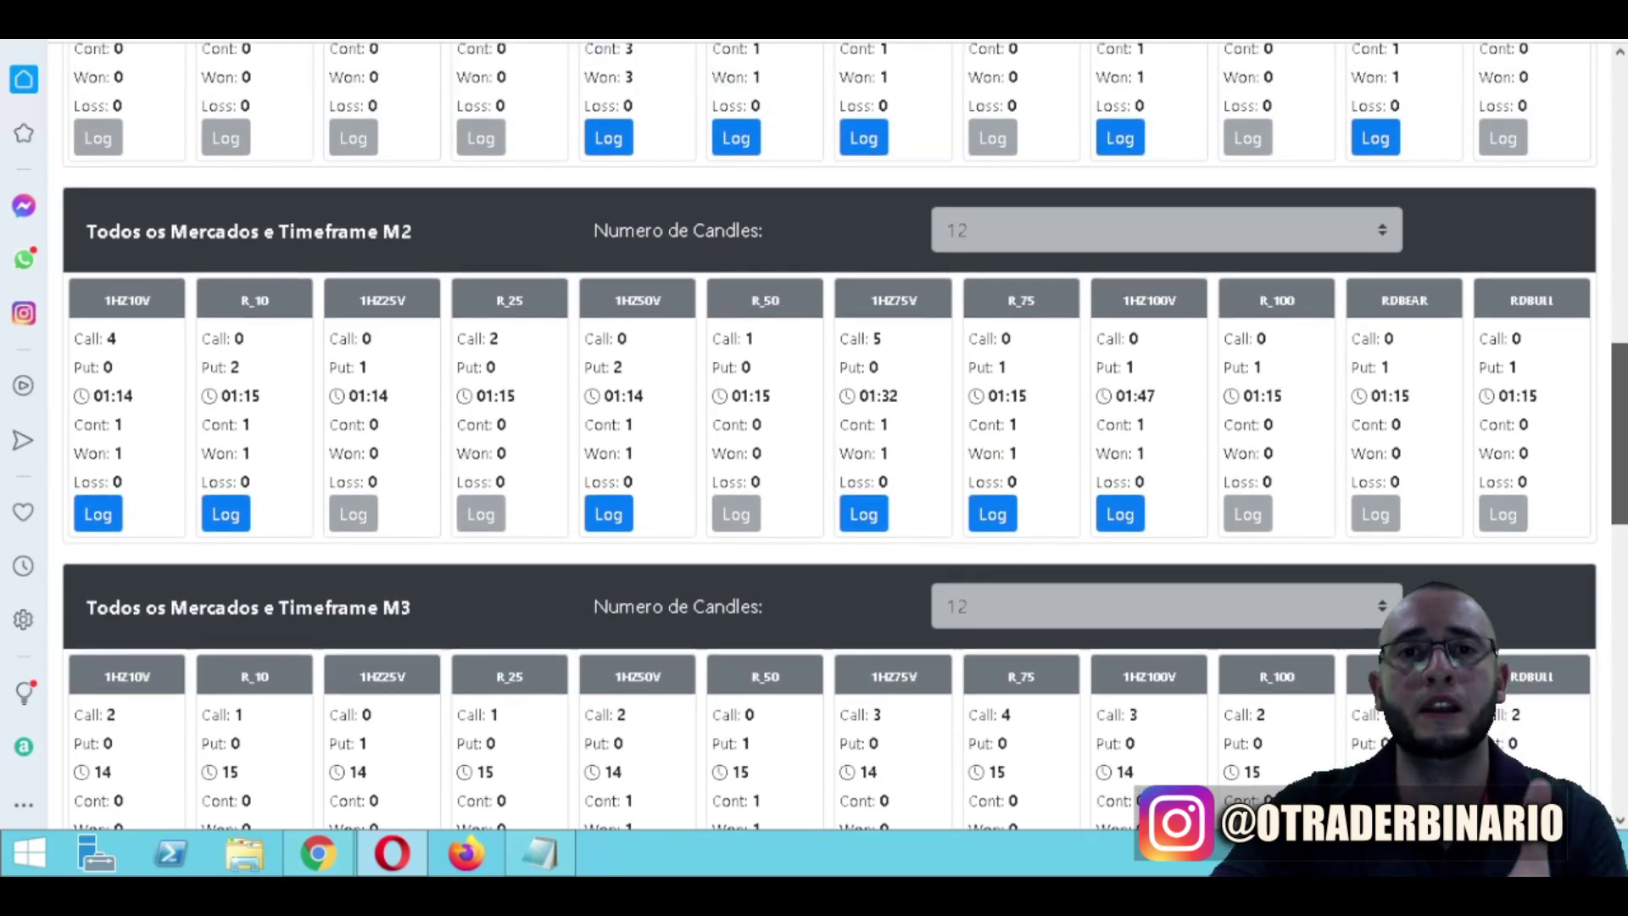
pyautogui.scroll(1, 814, 424)
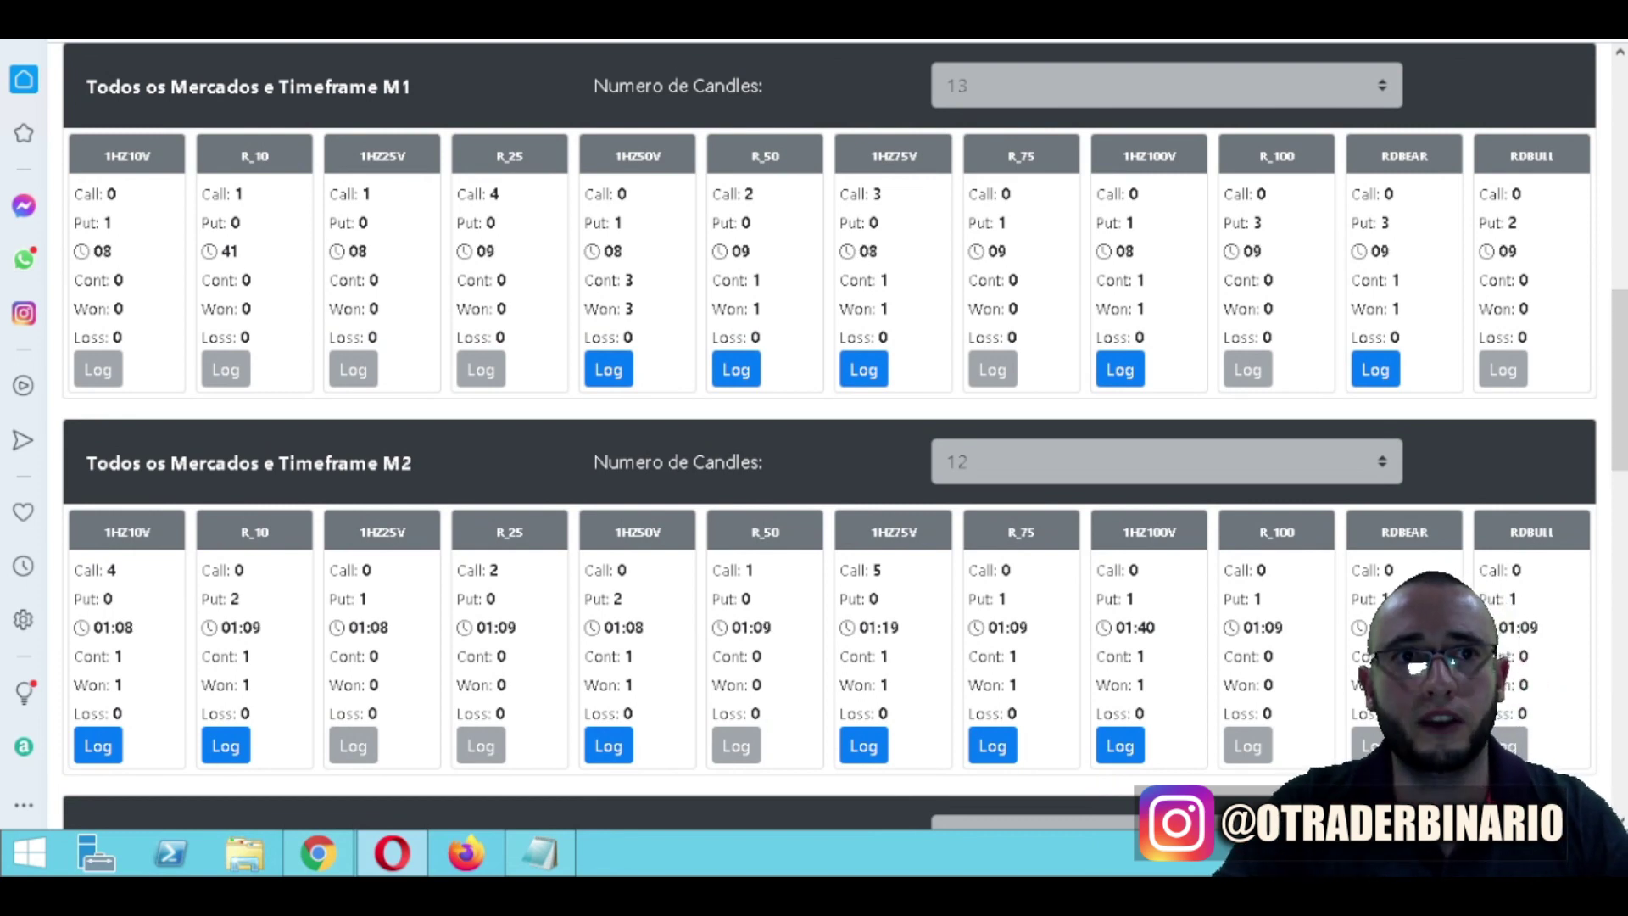
pyautogui.scroll(-15, 995, 151)
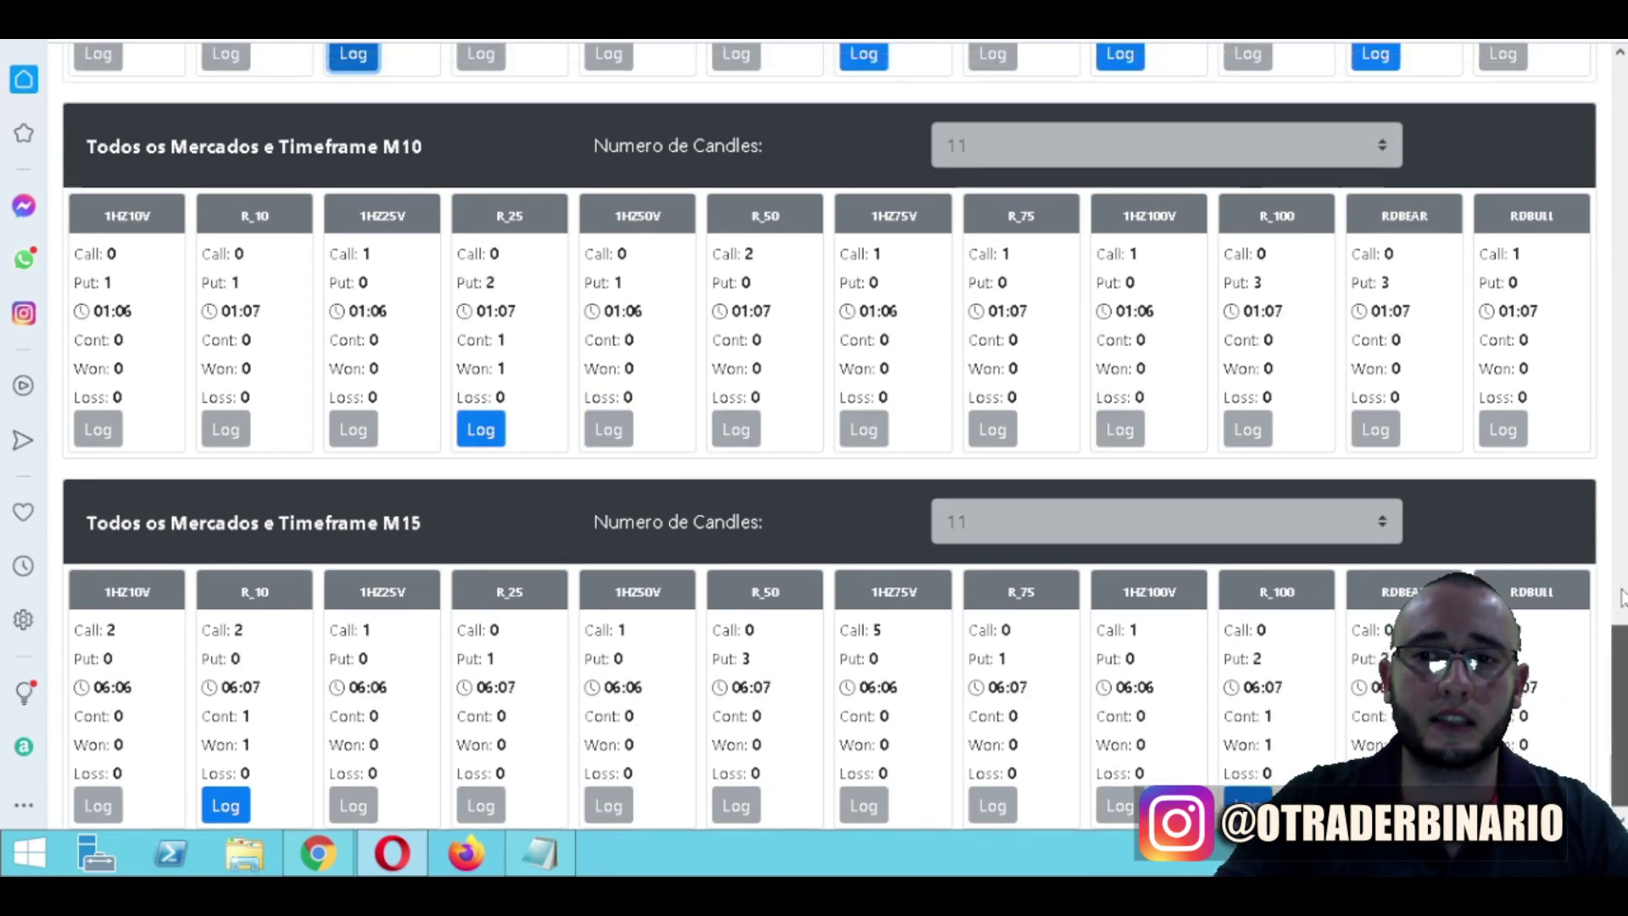
pyautogui.scroll(15, 1621, 597)
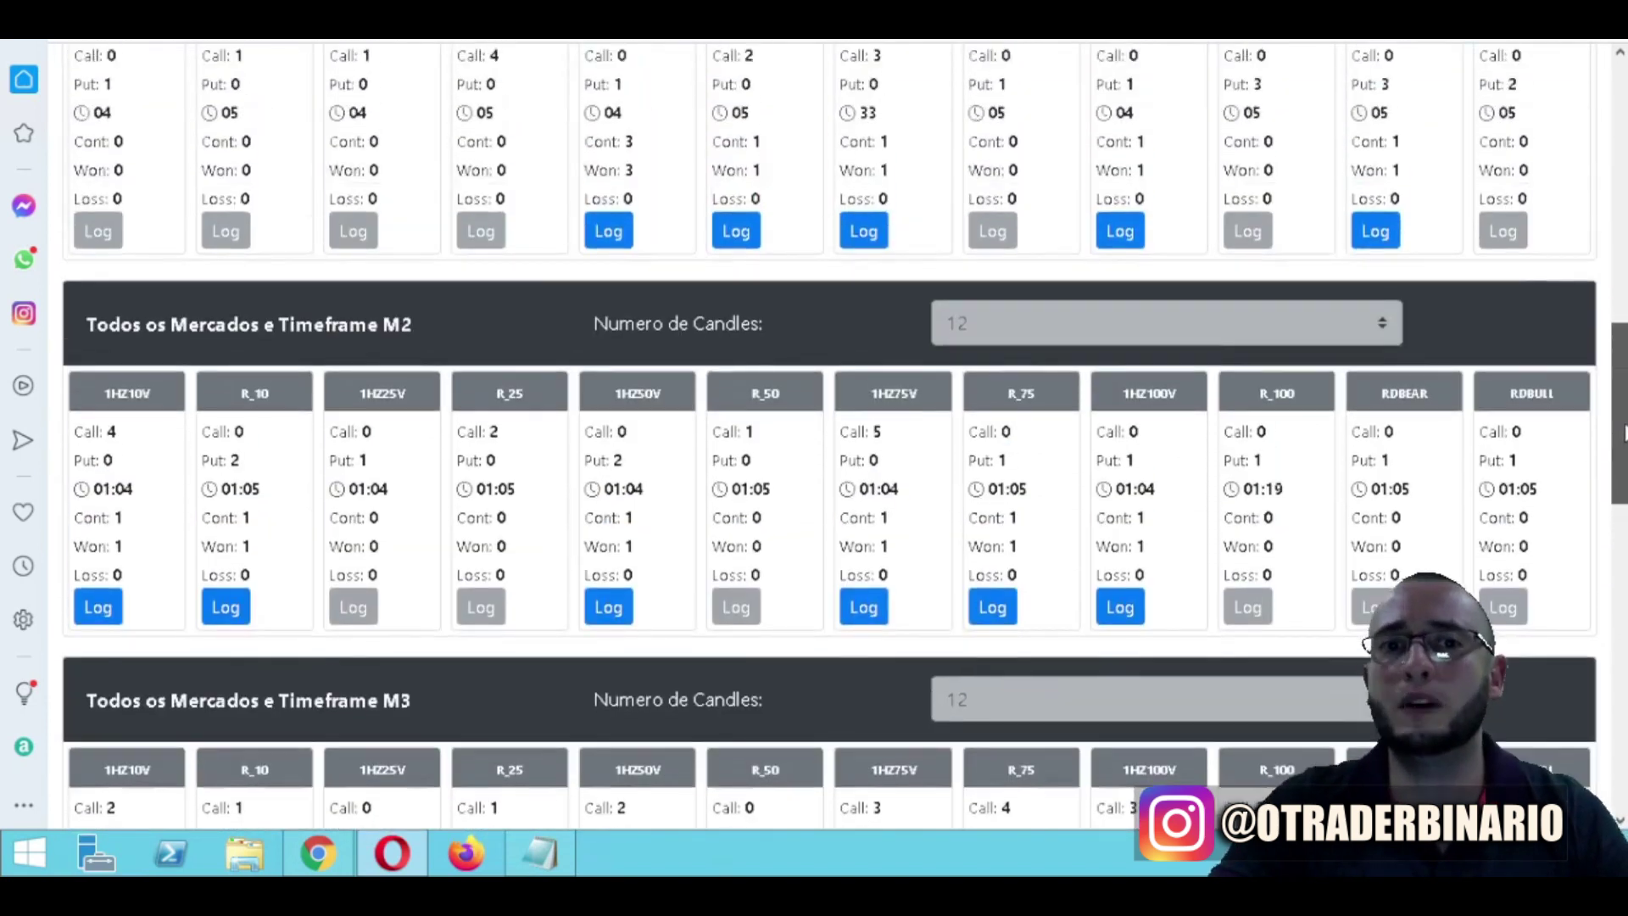
pyautogui.scroll(2, 1623, 432)
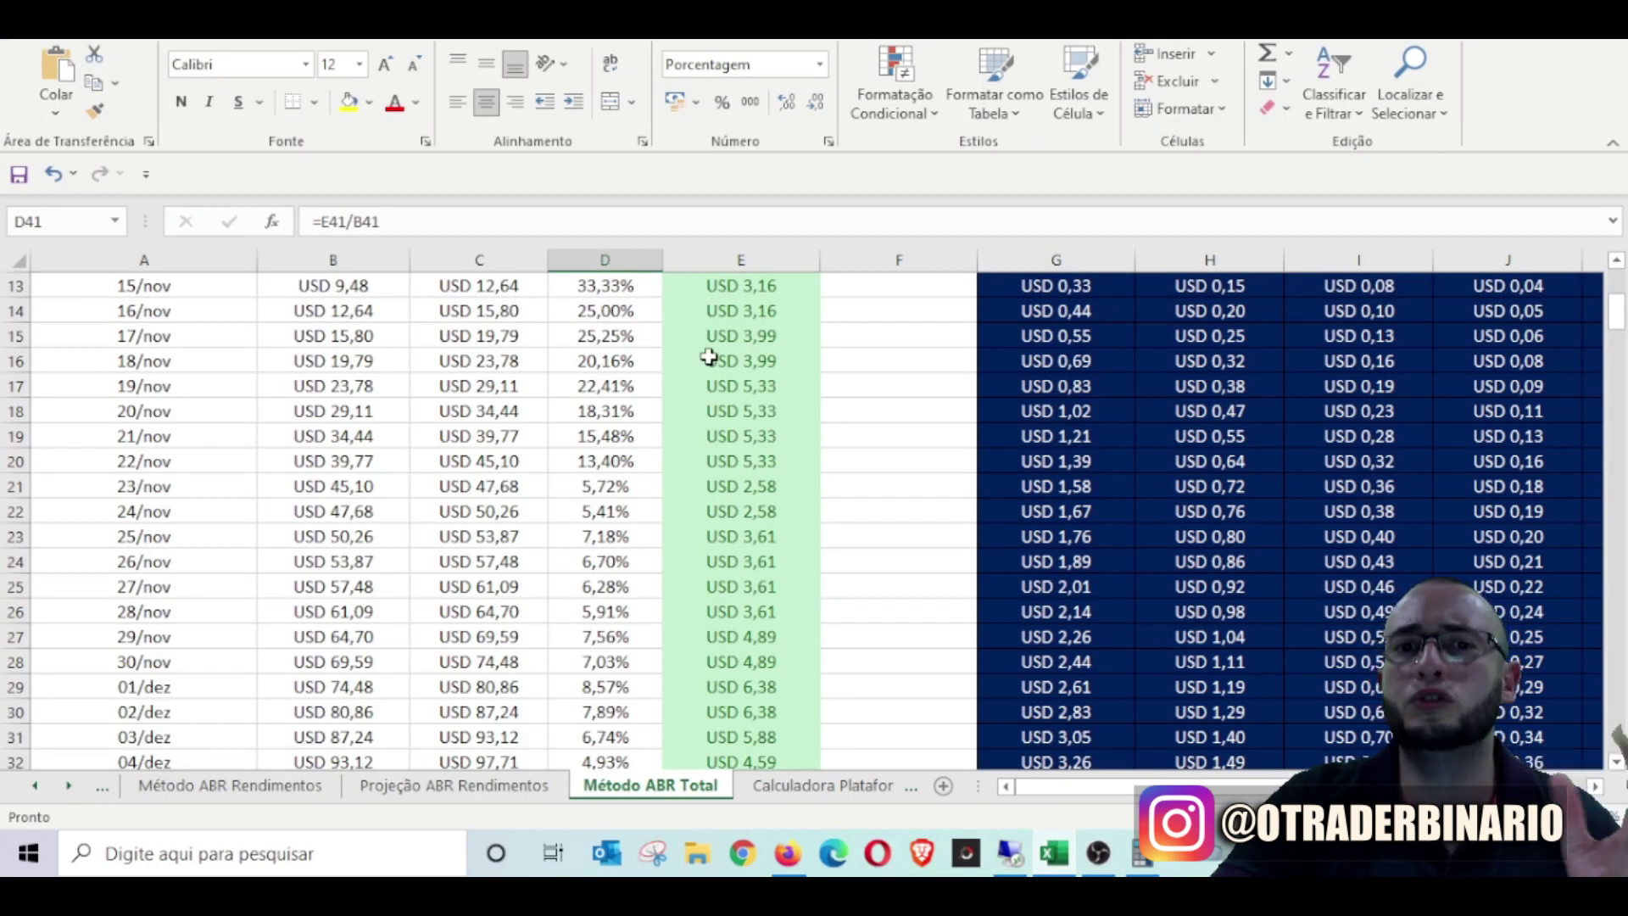
# - Switch back to Excel and check the Método ABR Total daily profits for 11/dez to 13/dez and for 01/dez to 13/dez
pyautogui.scroll(-4, 737, 428)
pyautogui.moveTo(757, 687); pyautogui.dragTo(763, 634)
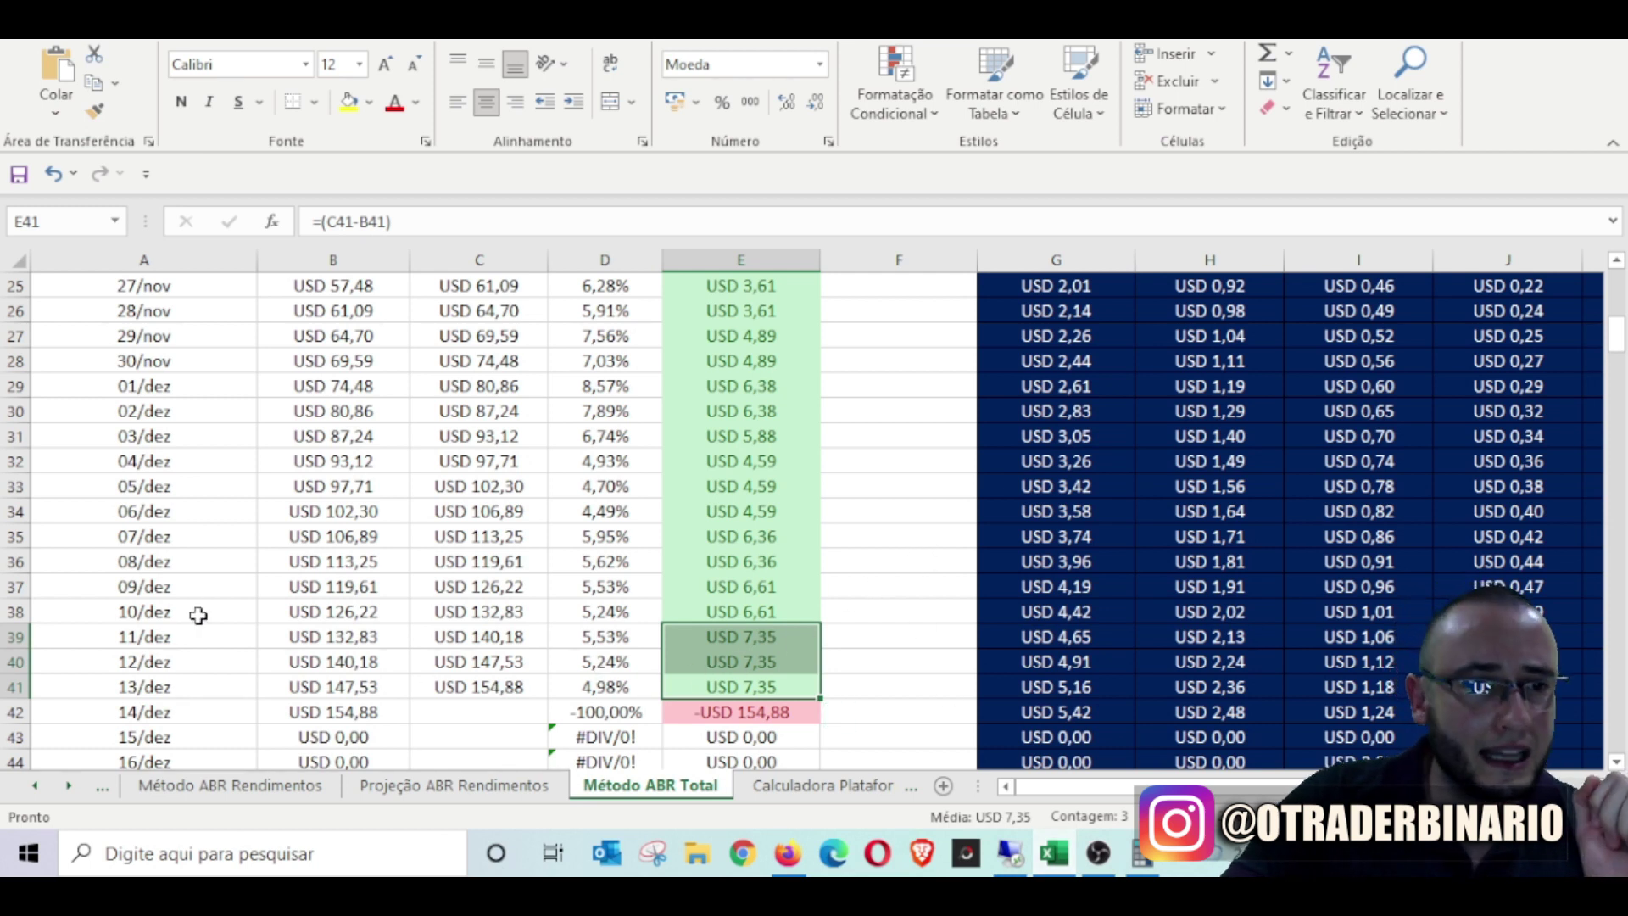
pyautogui.scroll(2, 198, 615)
pyautogui.scroll(-2, 187, 551)
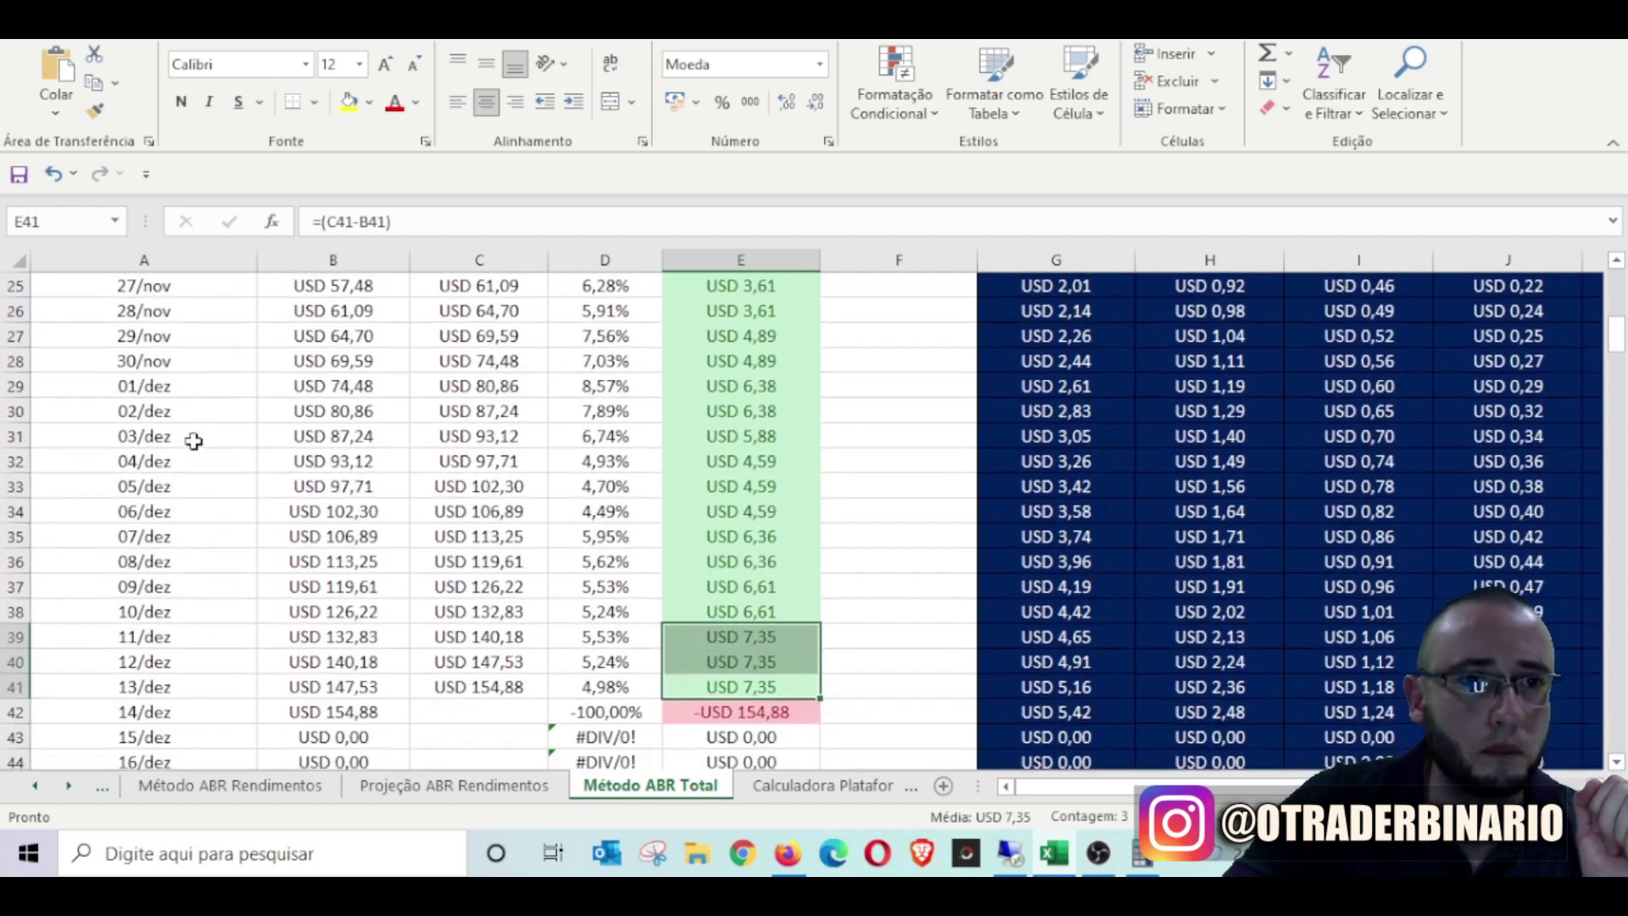
pyautogui.moveTo(723, 383); pyautogui.dragTo(757, 682)
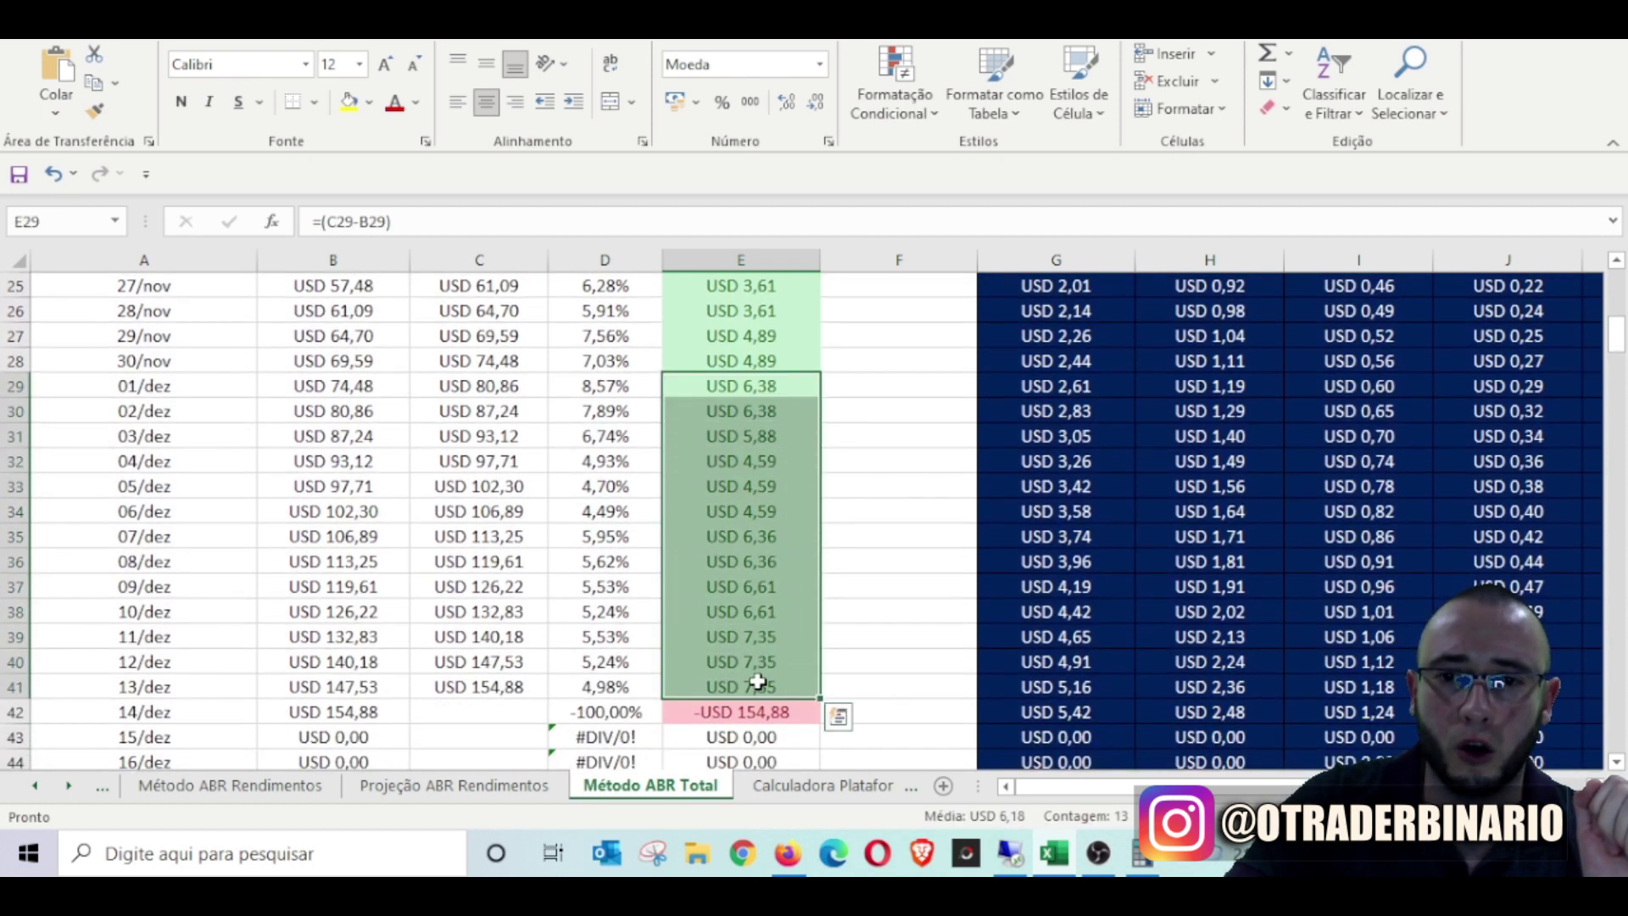
# - Switch to the calculator, multiply the December profit of 80,40 by the rate 5,67, highlight the result's whole part and return to the spreadsheet
pyautogui.click(1134, 858)
pyautogui.write('80,')
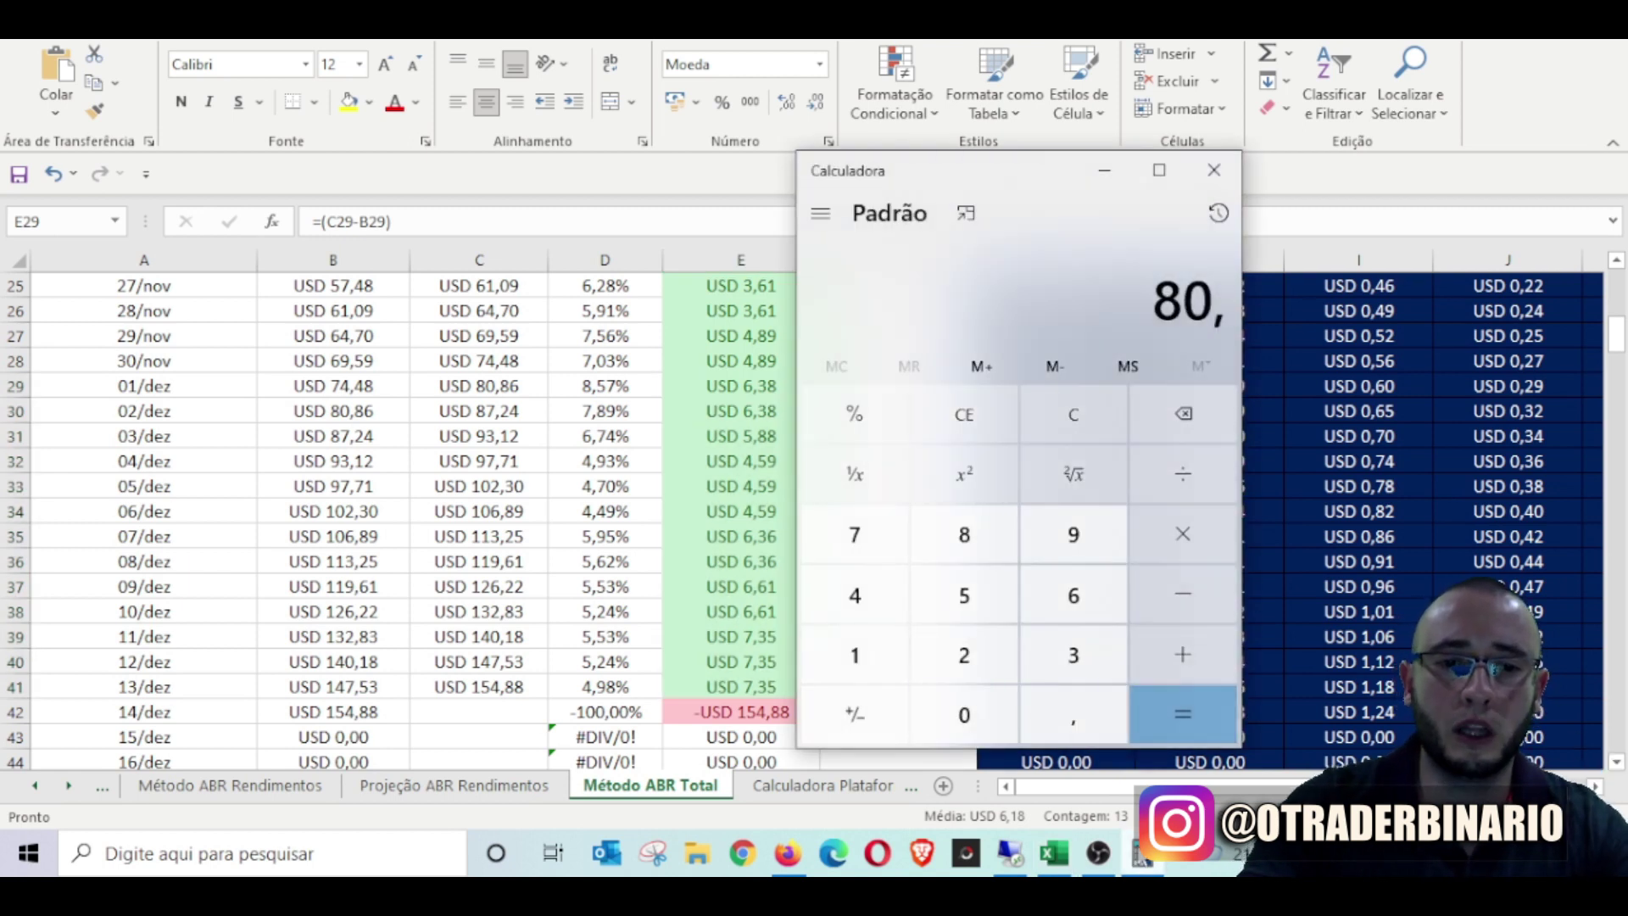
pyautogui.write('40*')
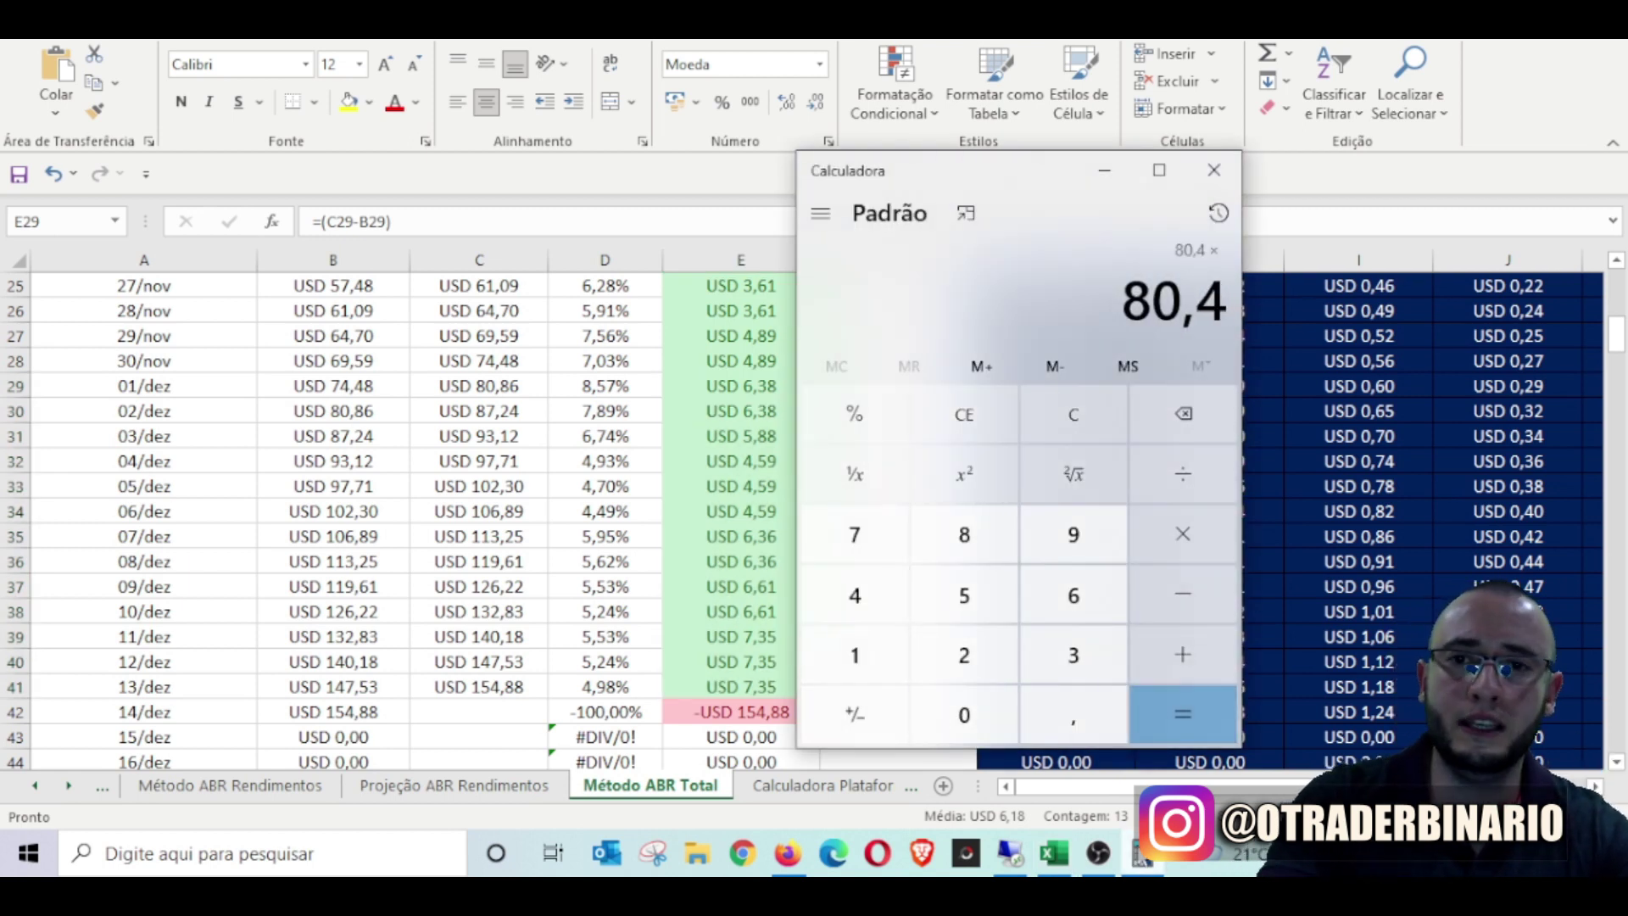
pyautogui.write('5,')
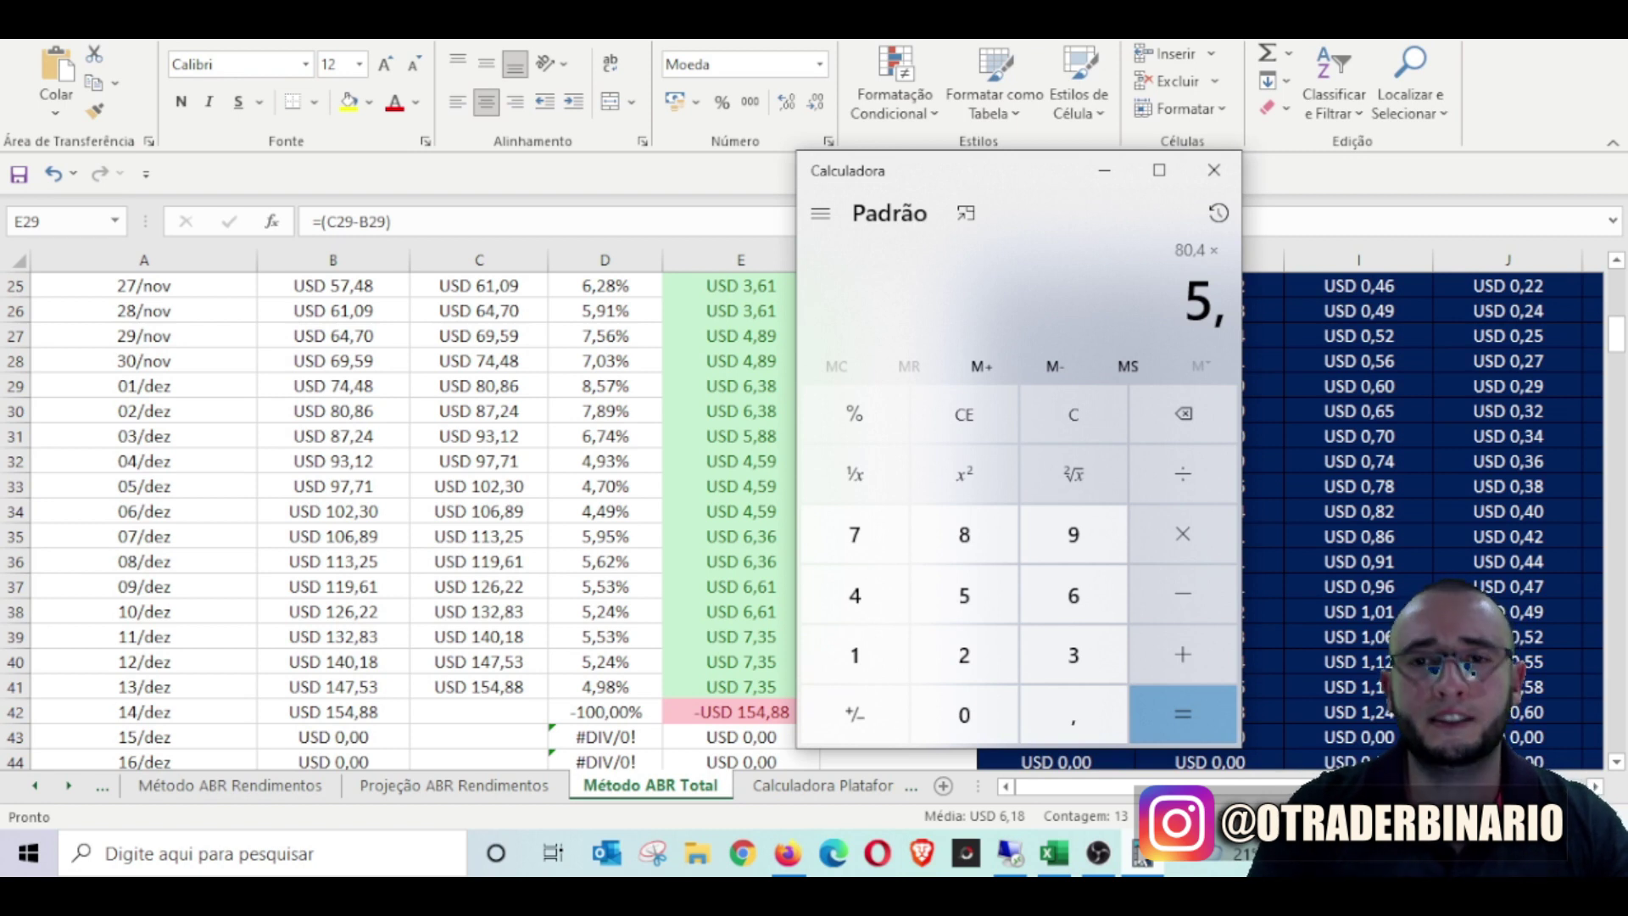
pyautogui.write('67')
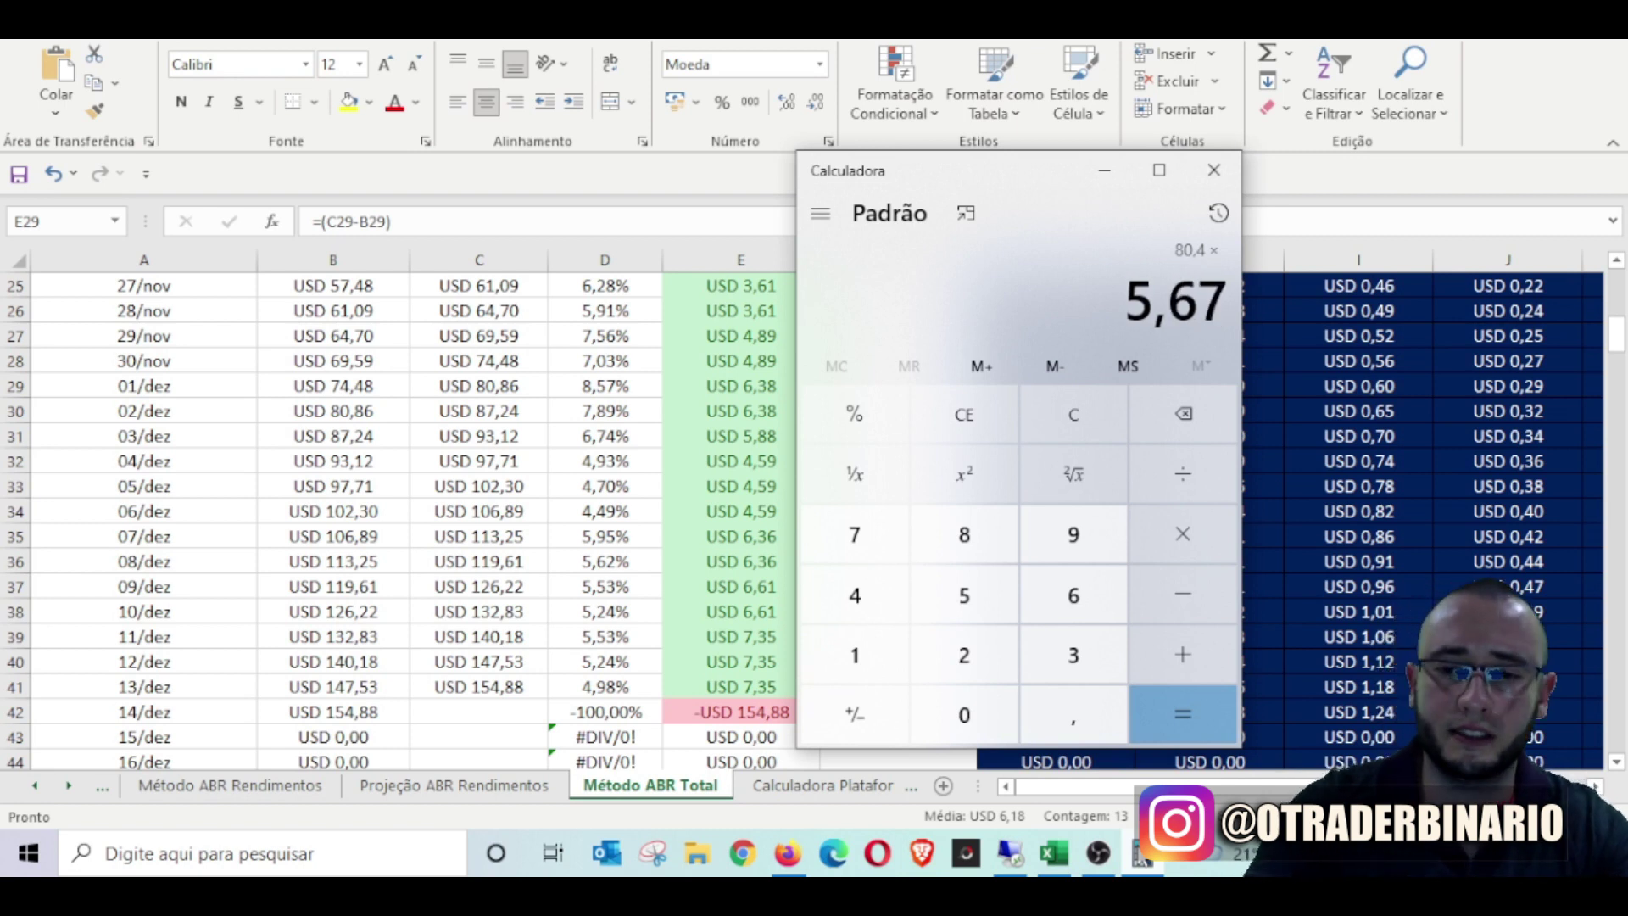
pyautogui.press('Return')
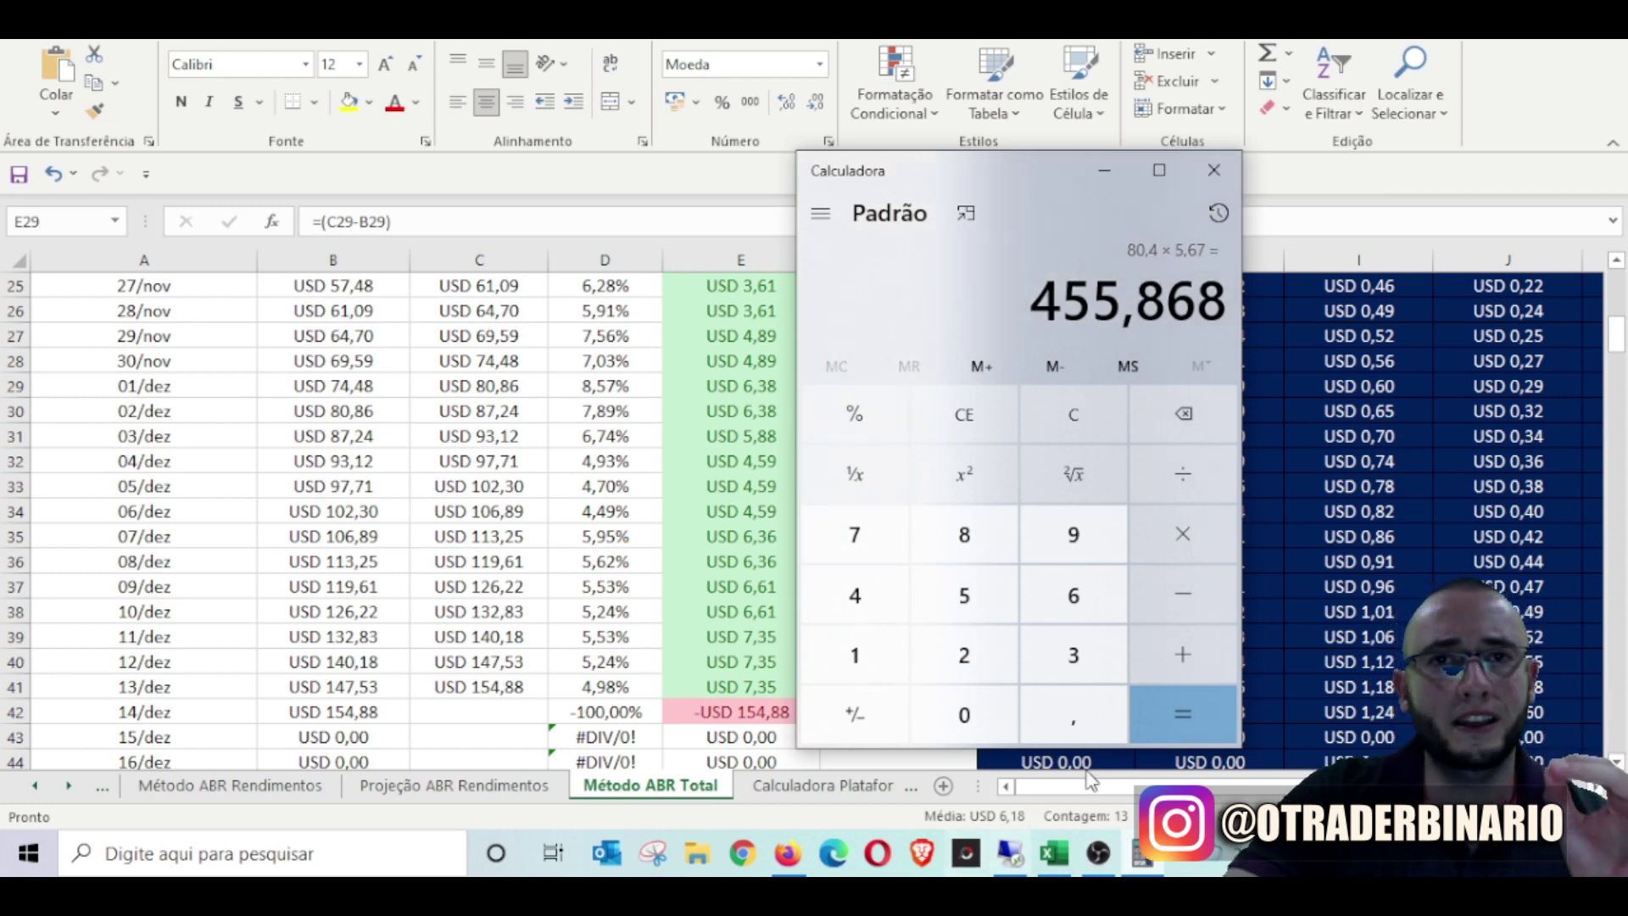
pyautogui.moveTo(1033, 305); pyautogui.dragTo(1124, 302)
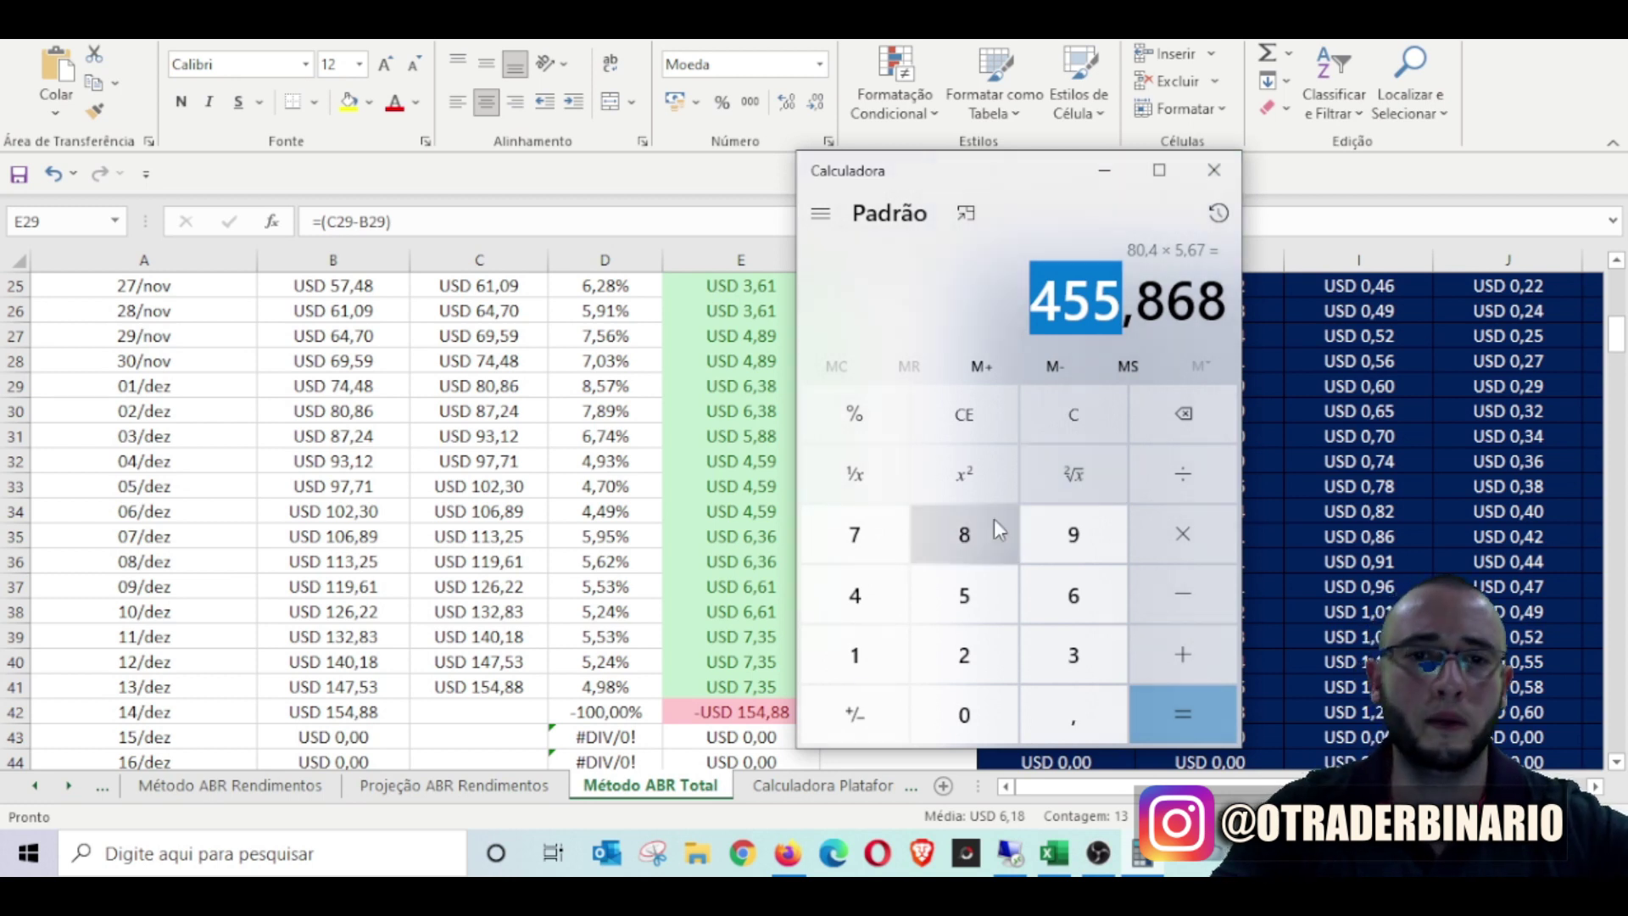
pyautogui.click(725, 683)
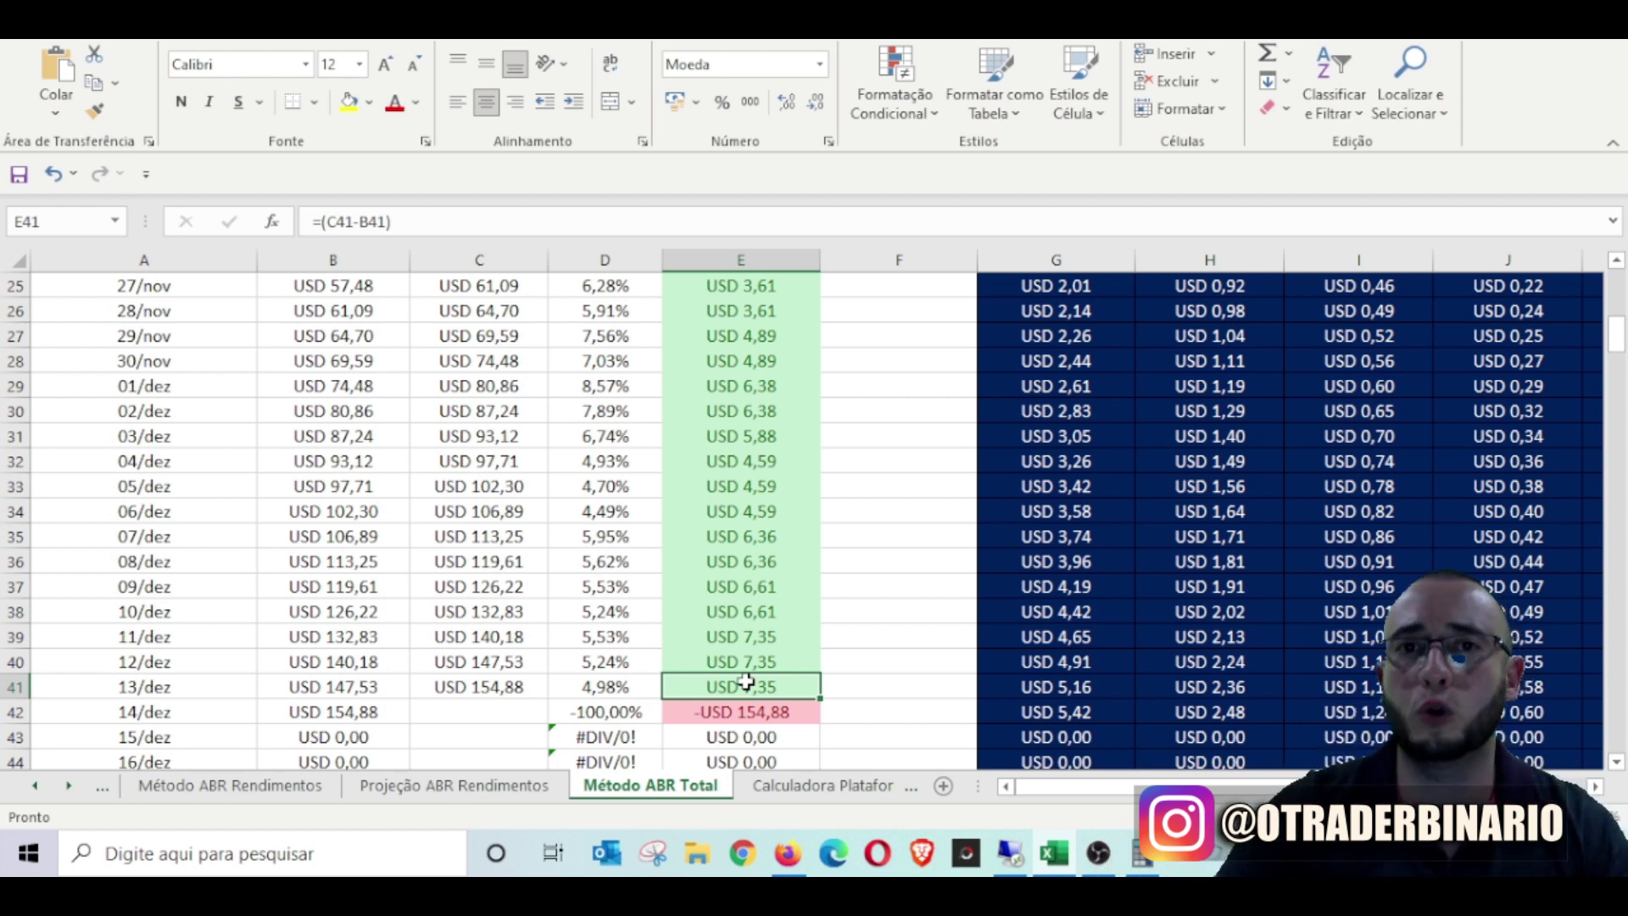
# - Switch to the browser and review the Bot Invictus trade history down to its oldest entry, along with the bot's bankroll and strategy settings
pyautogui.click(780, 864)
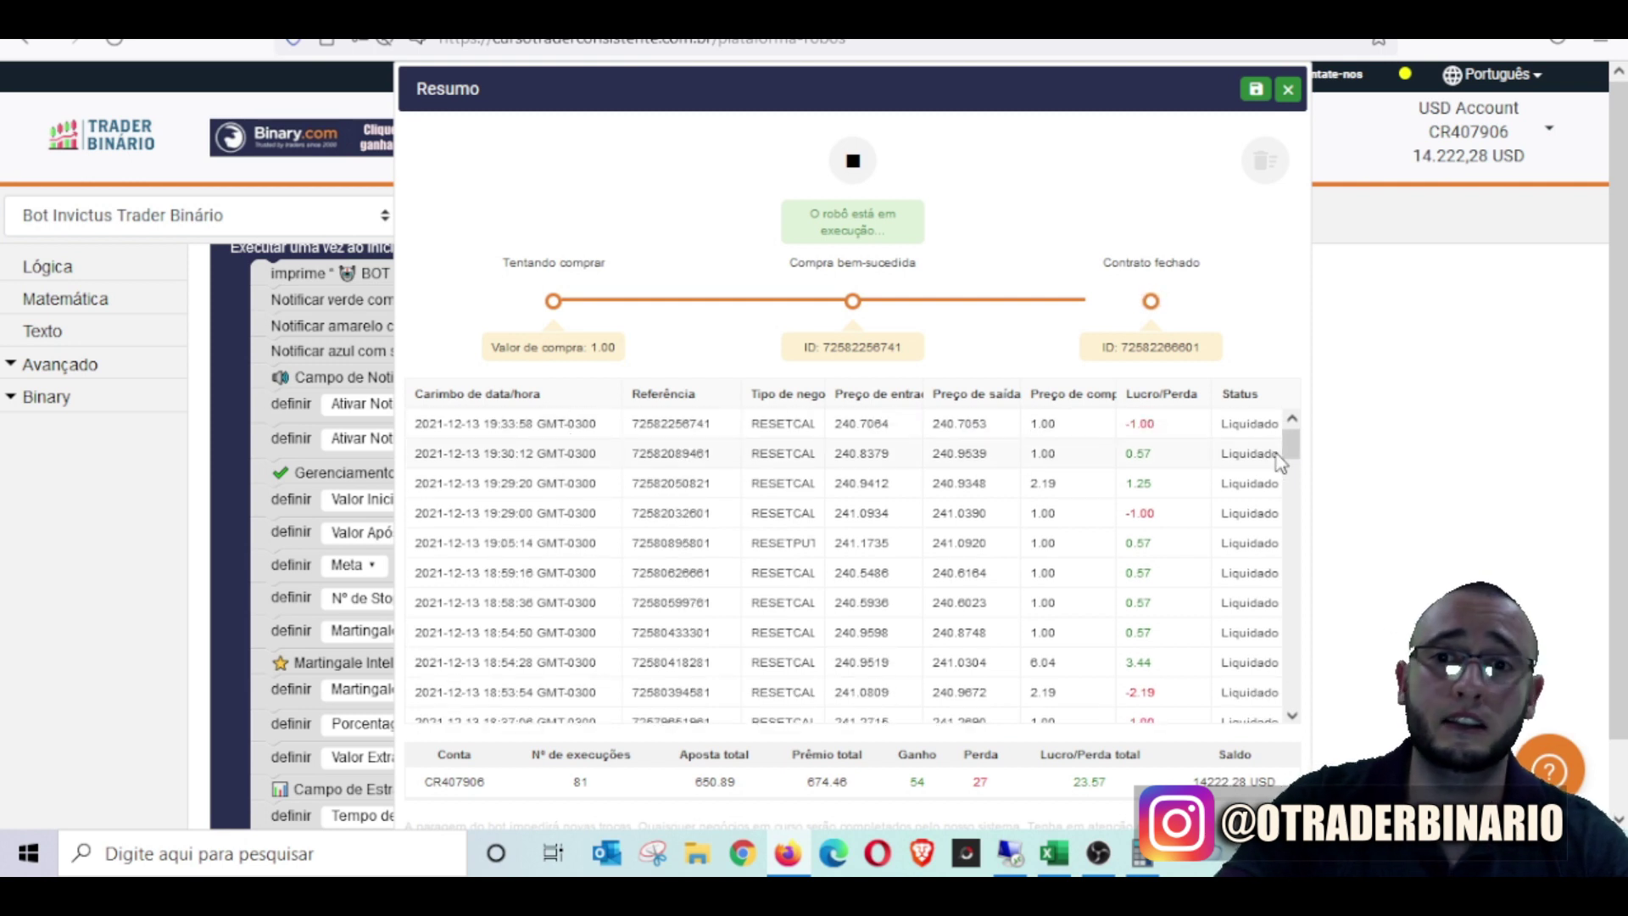
pyautogui.moveTo(1290, 448); pyautogui.dragTo(1290, 670)
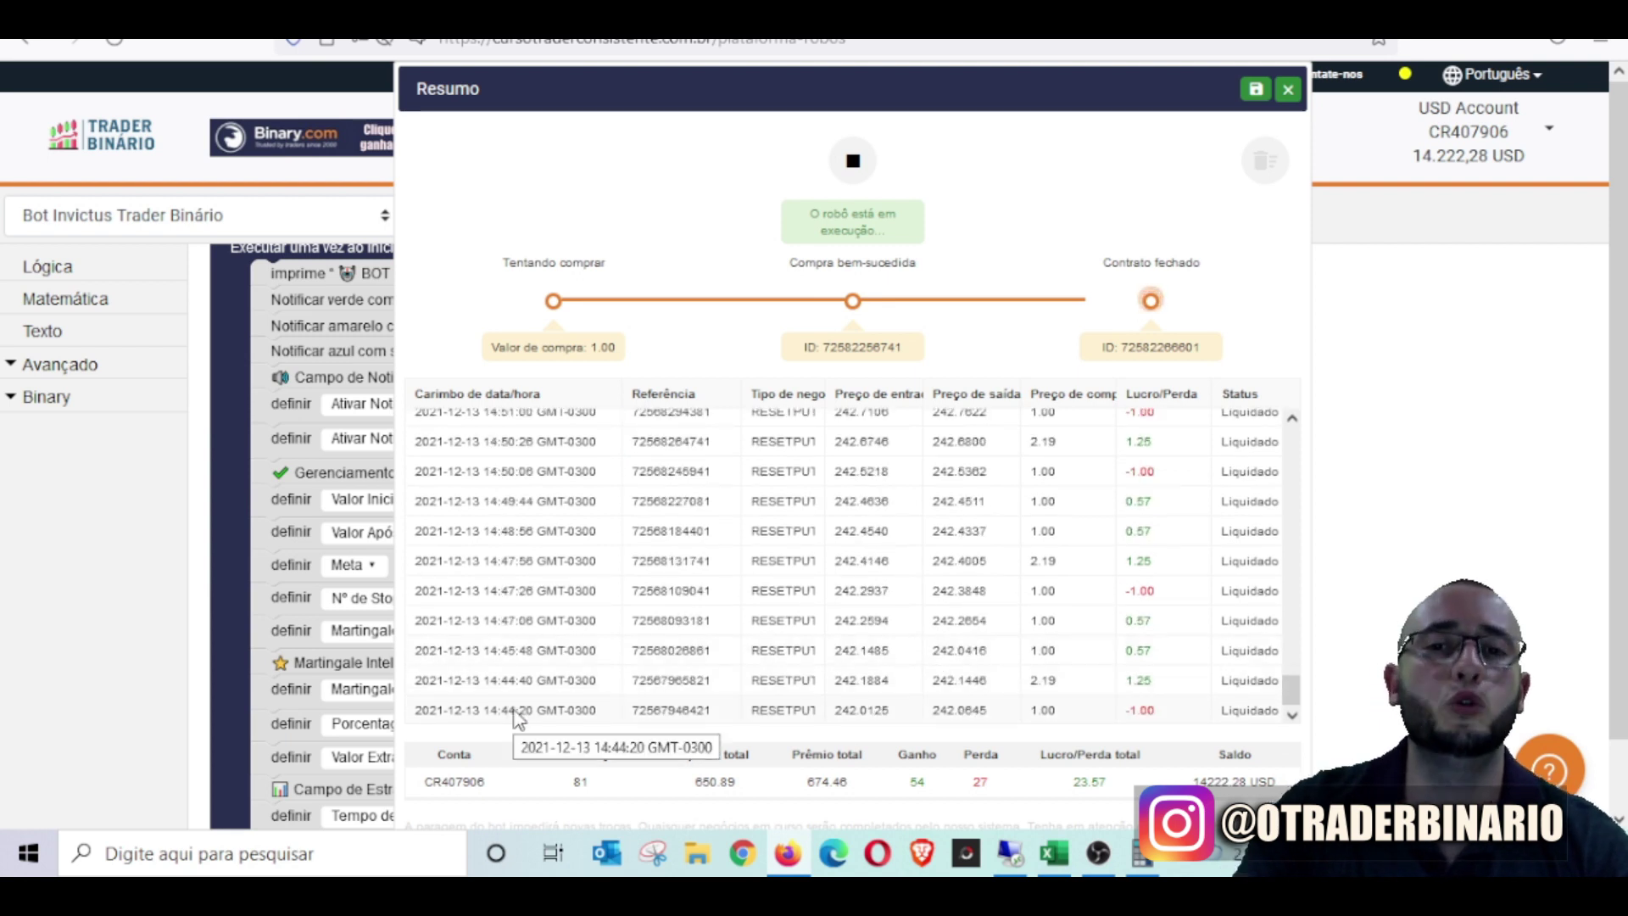
pyautogui.click(1288, 88)
pyautogui.scroll(-1, 1204, 437)
pyautogui.moveTo(1204, 437); pyautogui.dragTo(1180, 284)
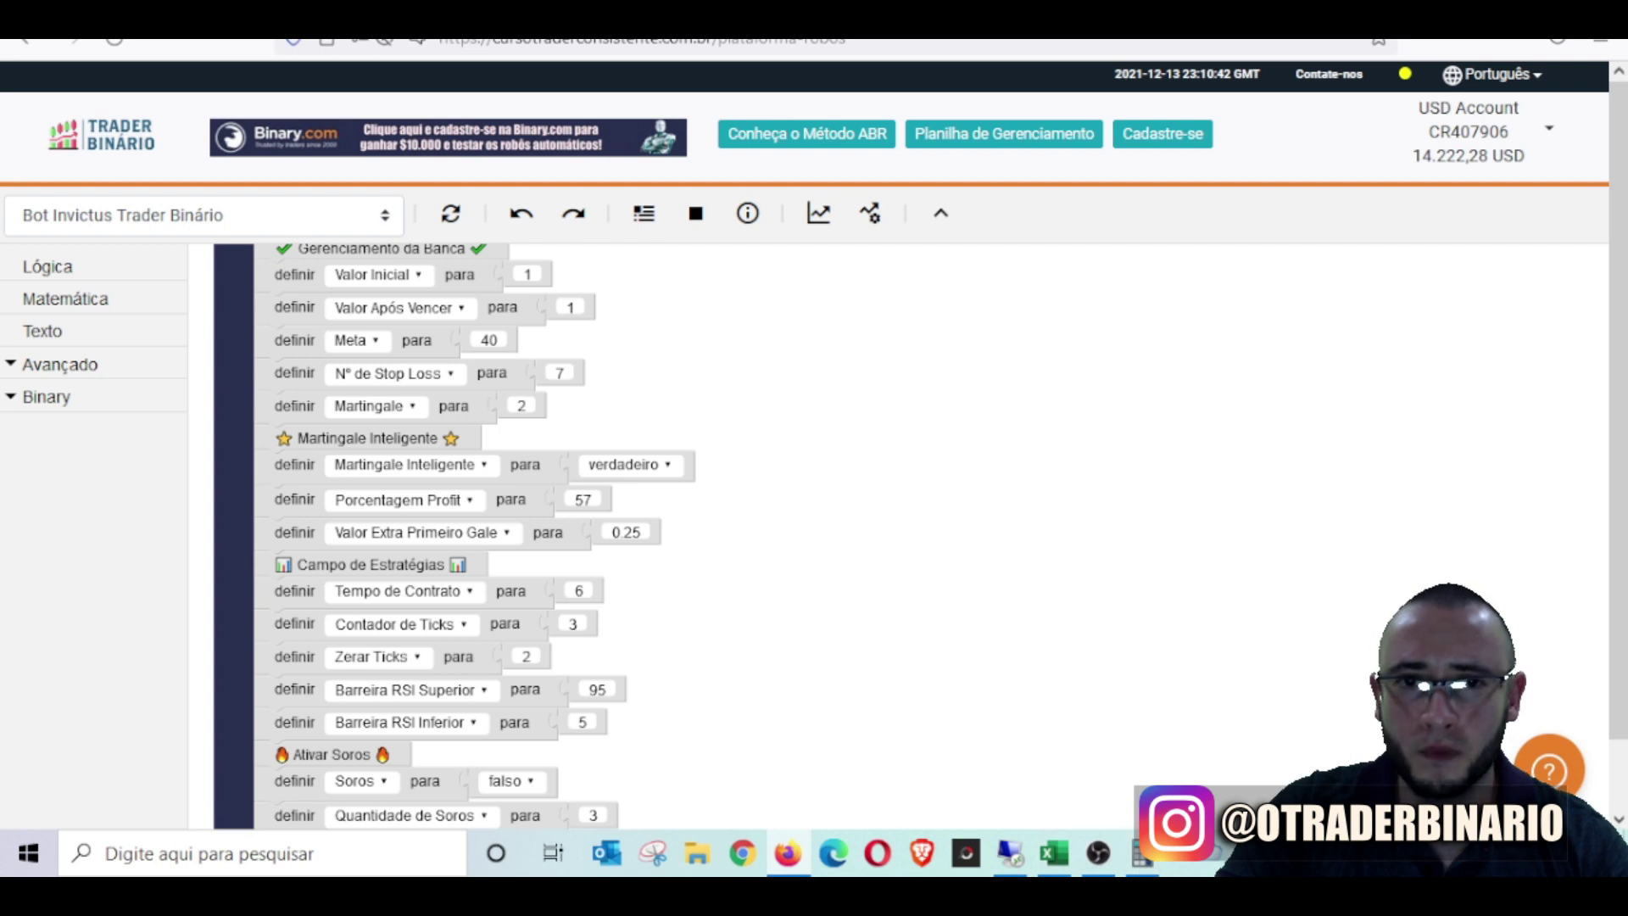
# - Reopen the bot's trade summary and check its total profit and most recent trades
pyautogui.click(646, 217)
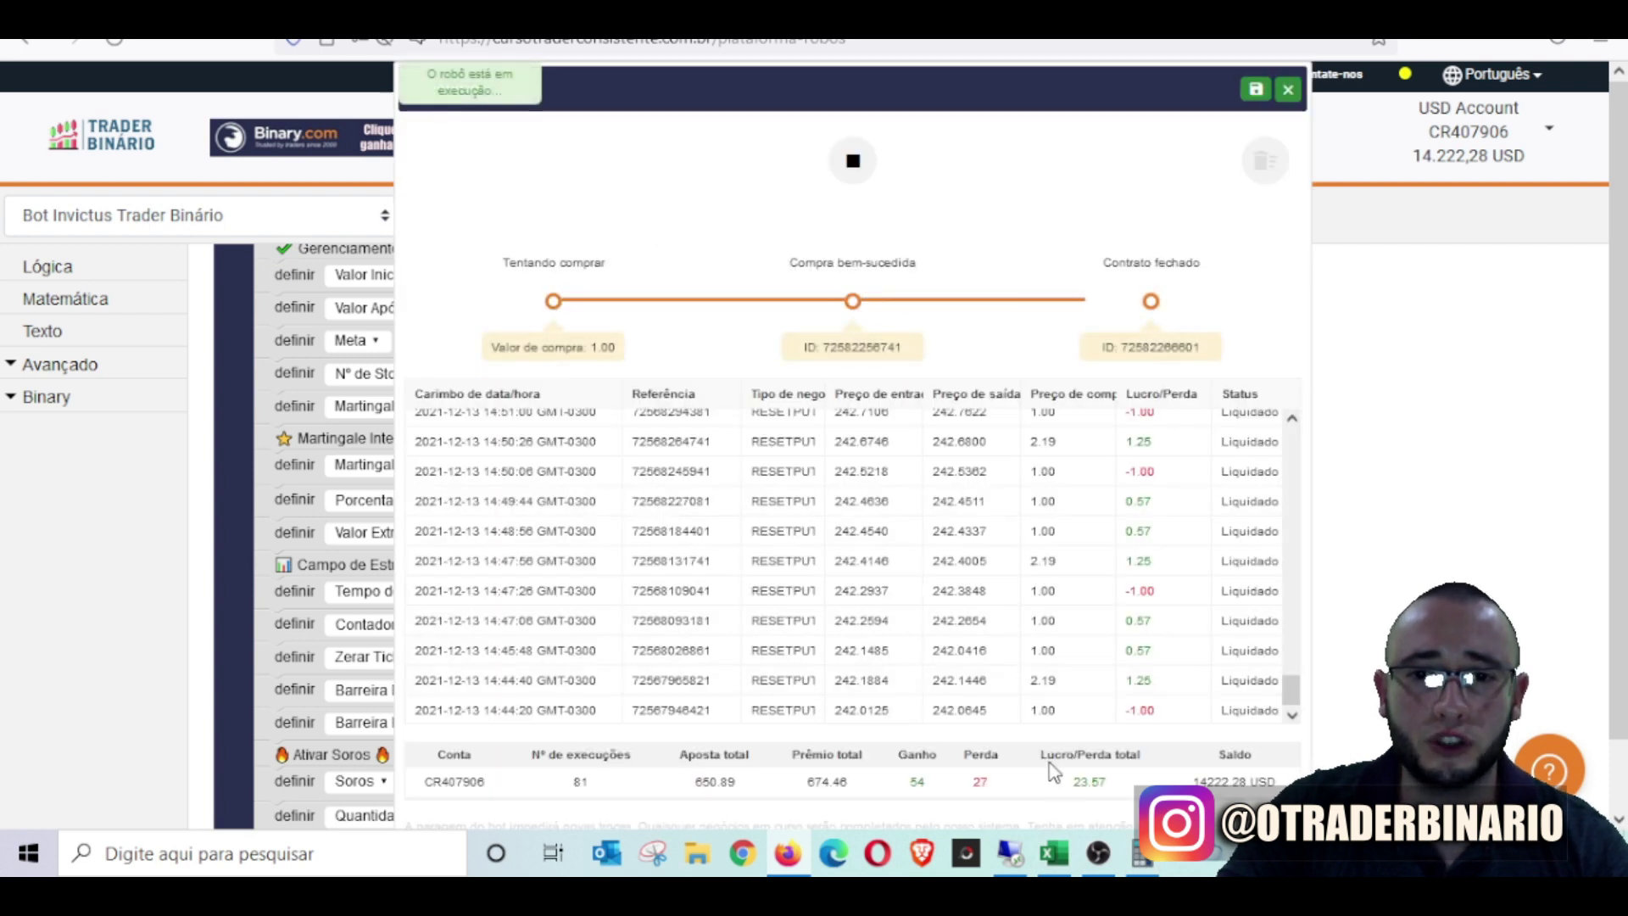
pyautogui.doubleClick(1090, 780)
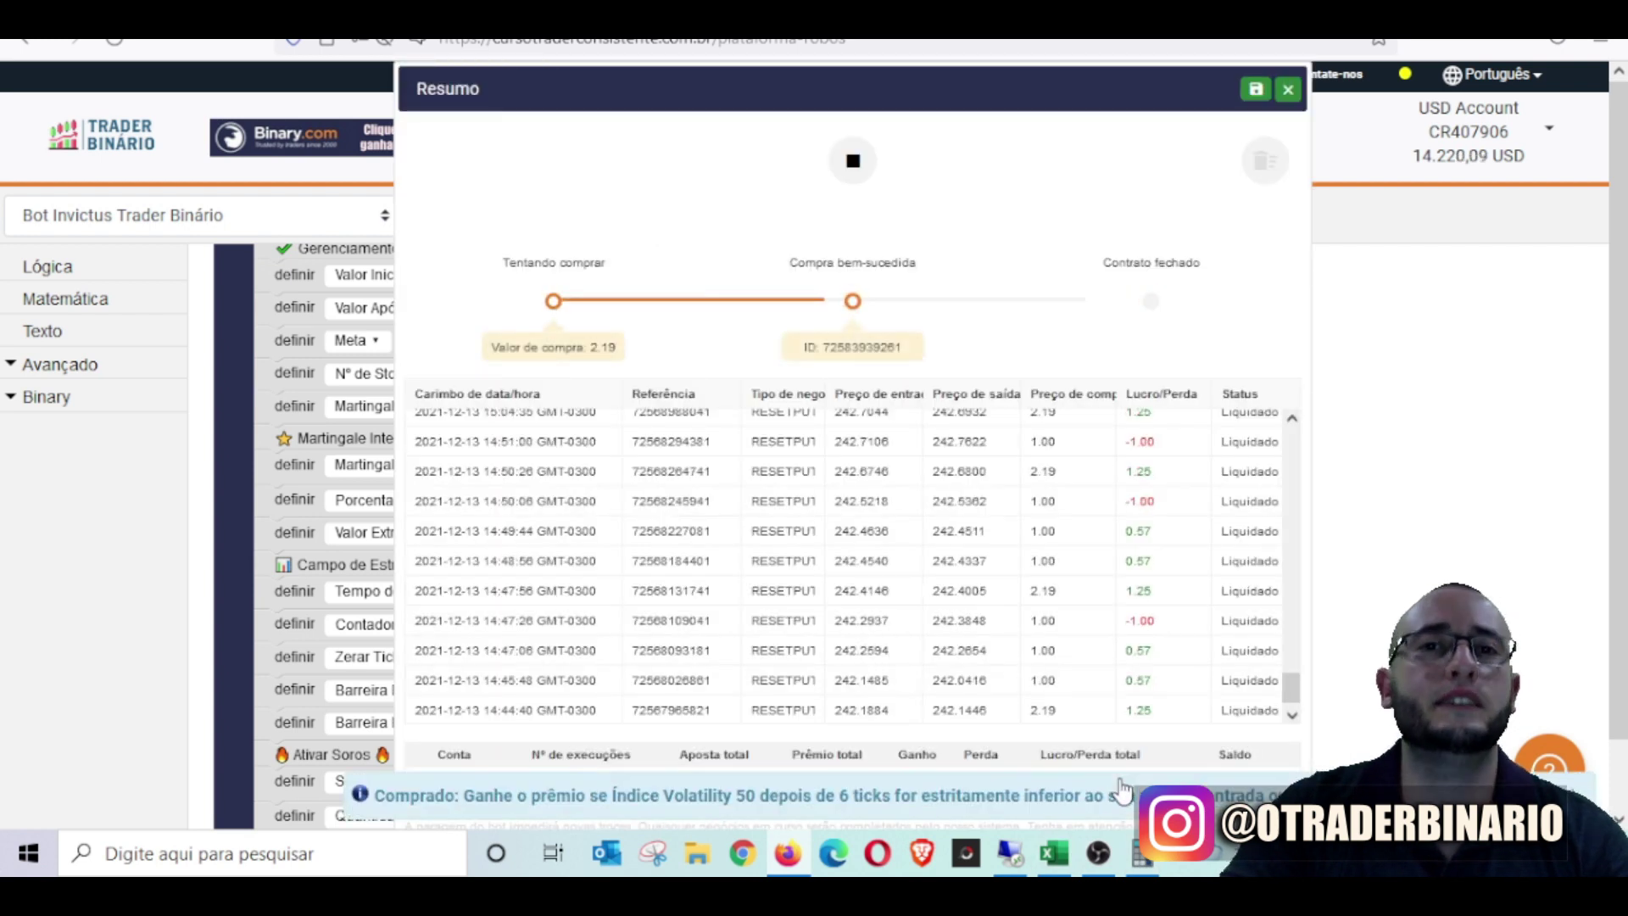
pyautogui.scroll(5, 1088, 576)
pyautogui.scroll(10, 1144, 492)
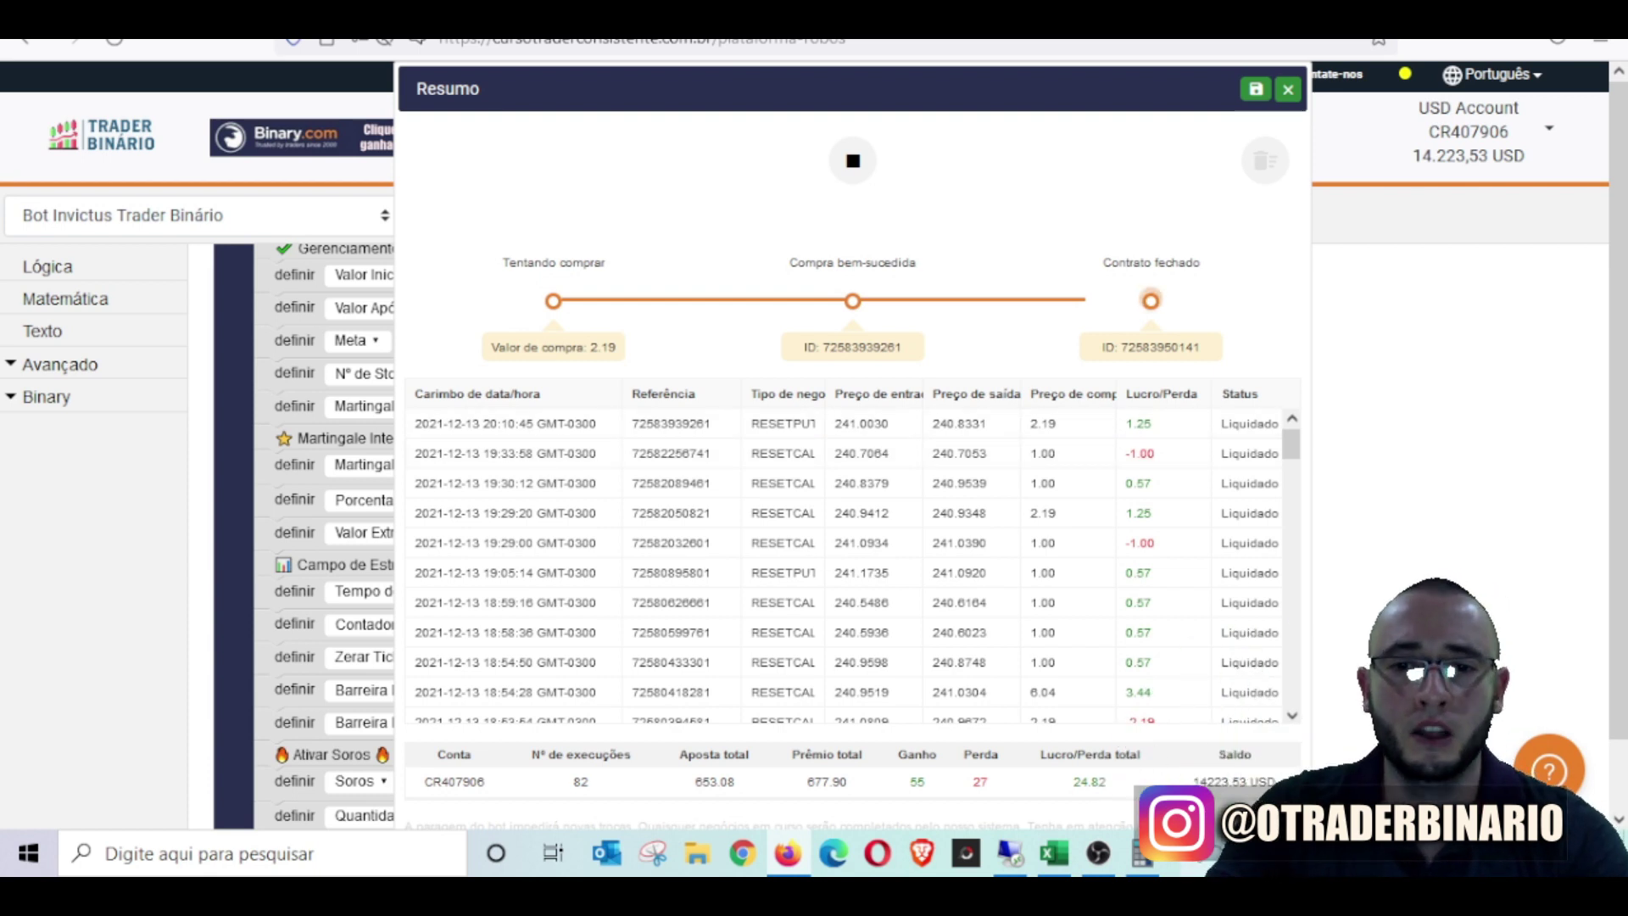
# - Switch to the calculator, convert the bot's total profit by multiplying 24,82 by 5,67, and put the calculator away
pyautogui.click(1146, 857)
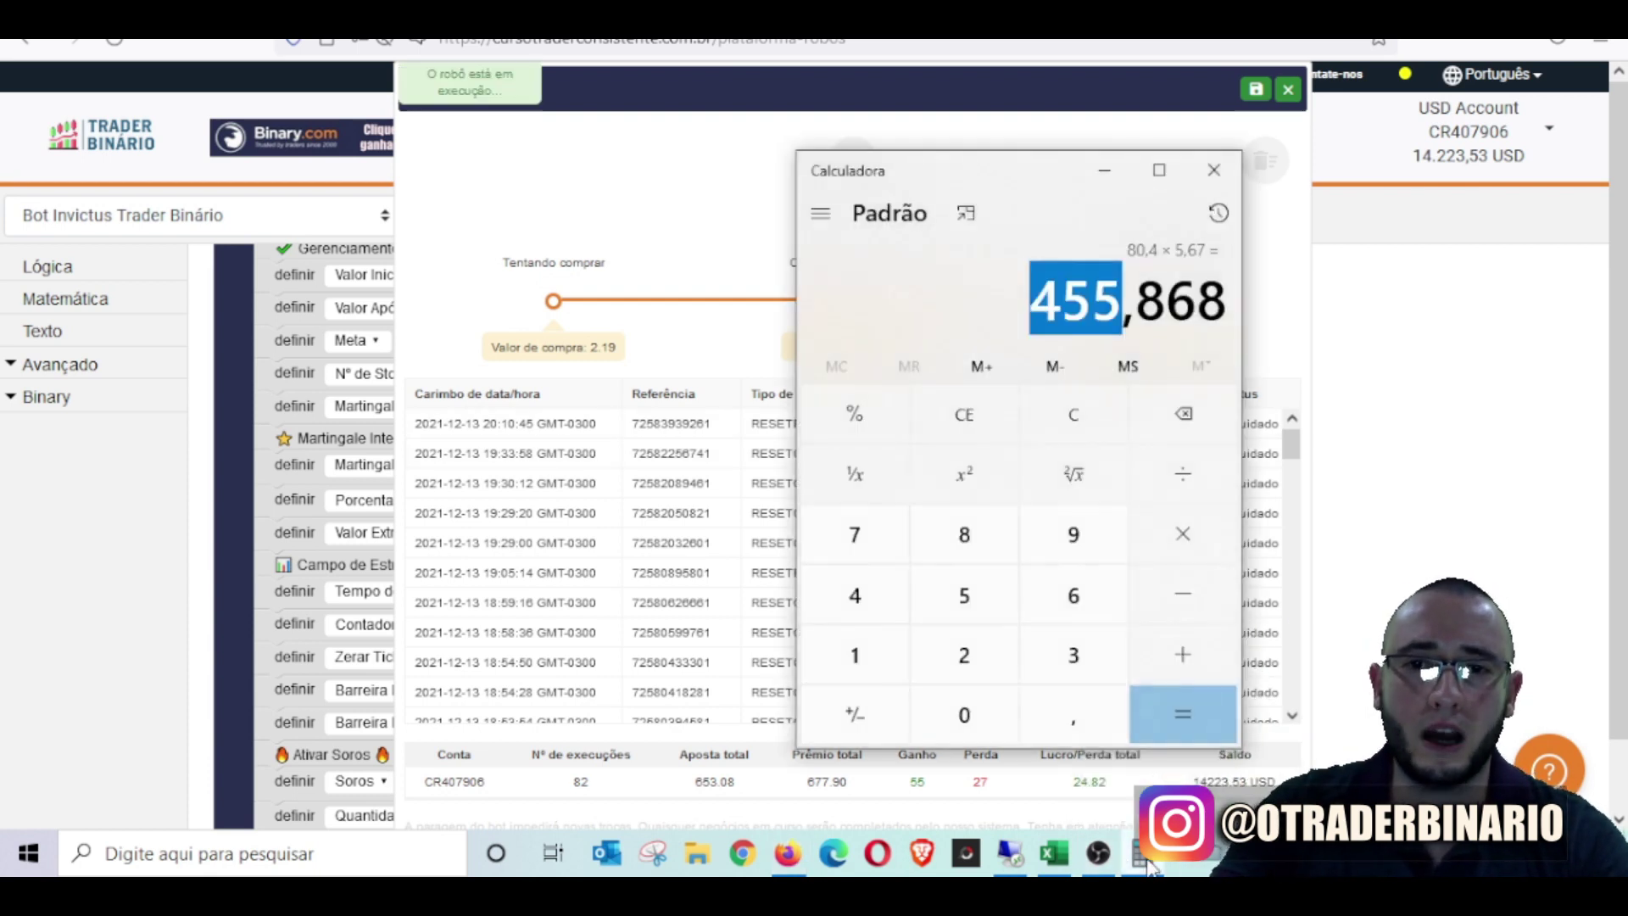
pyautogui.write('24,82')
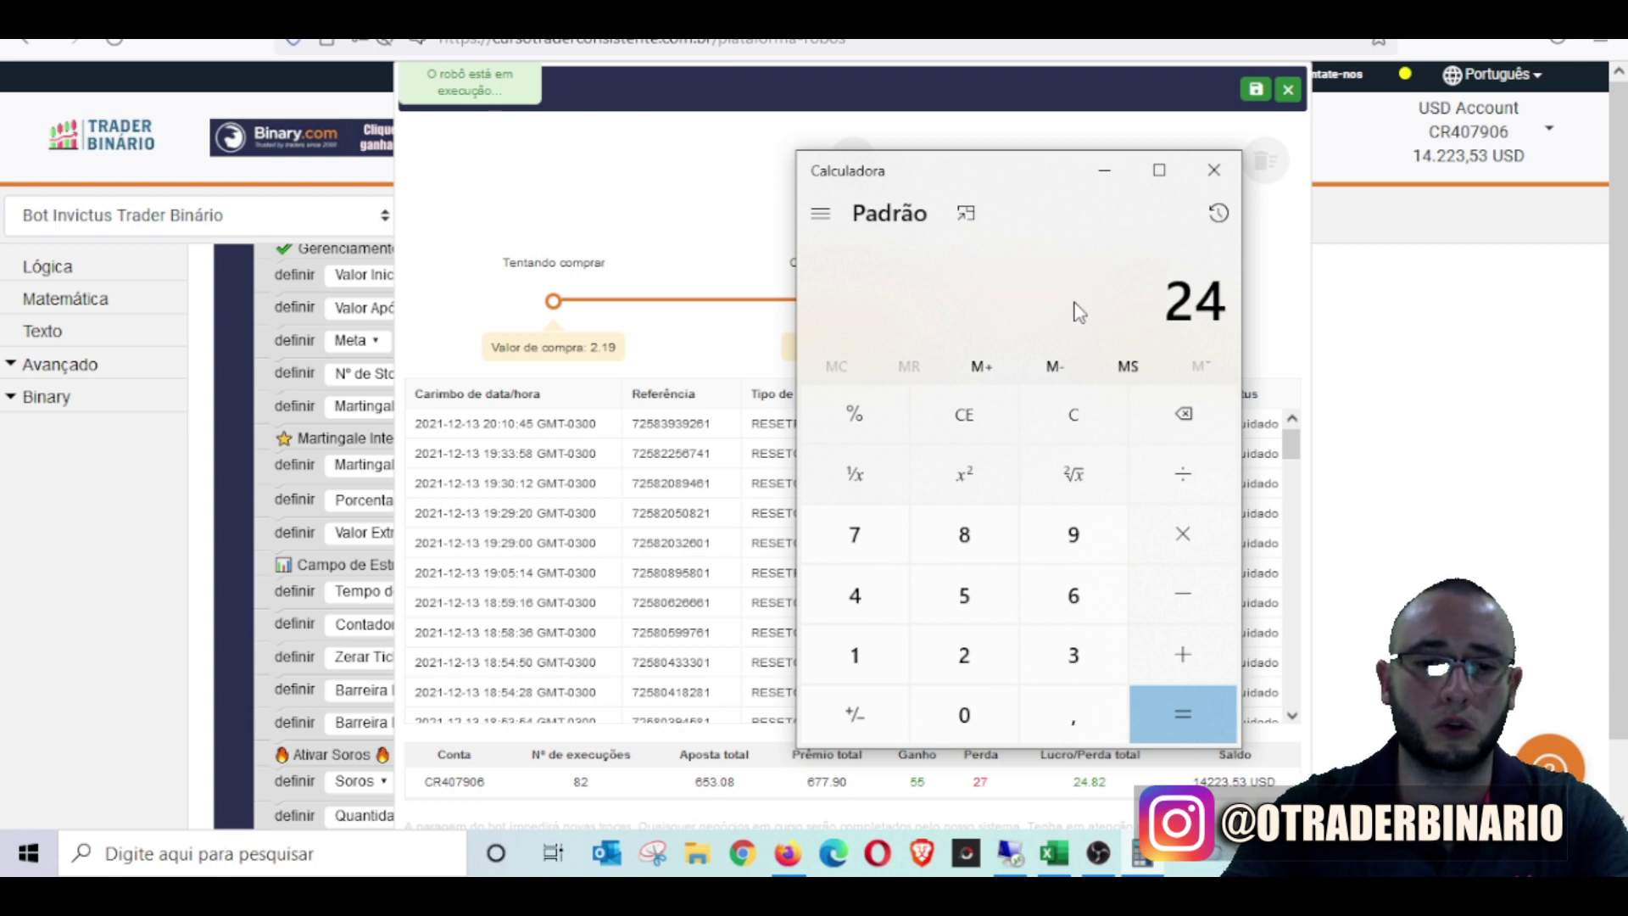
pyautogui.press('*')
pyautogui.write('5,67')
pyautogui.press('Return')
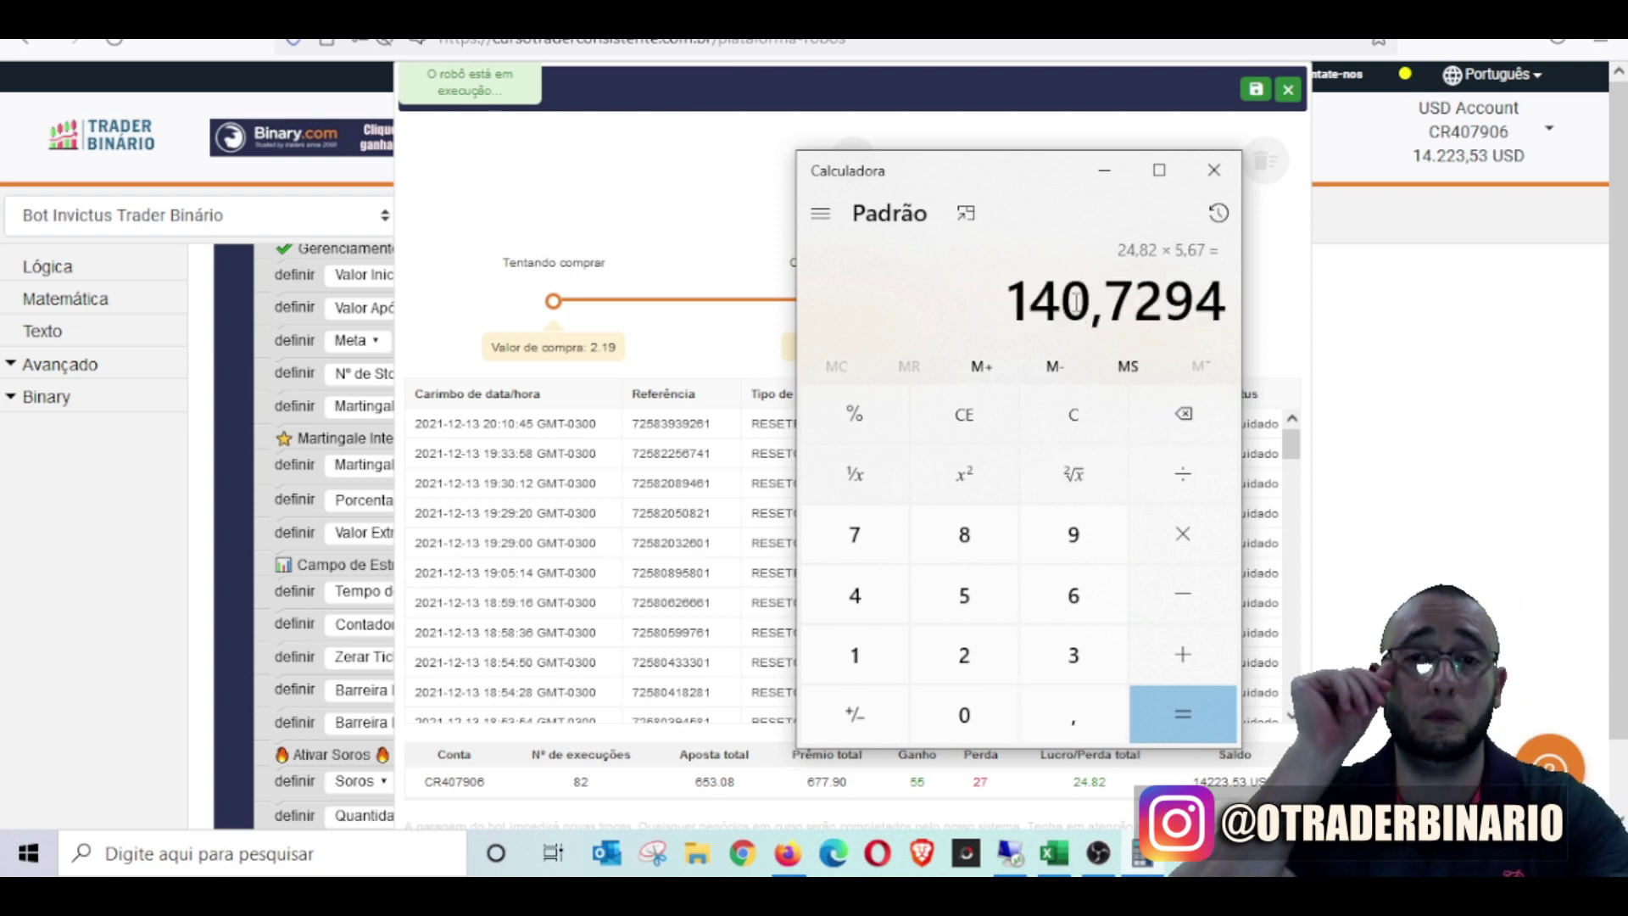
pyautogui.click(1101, 170)
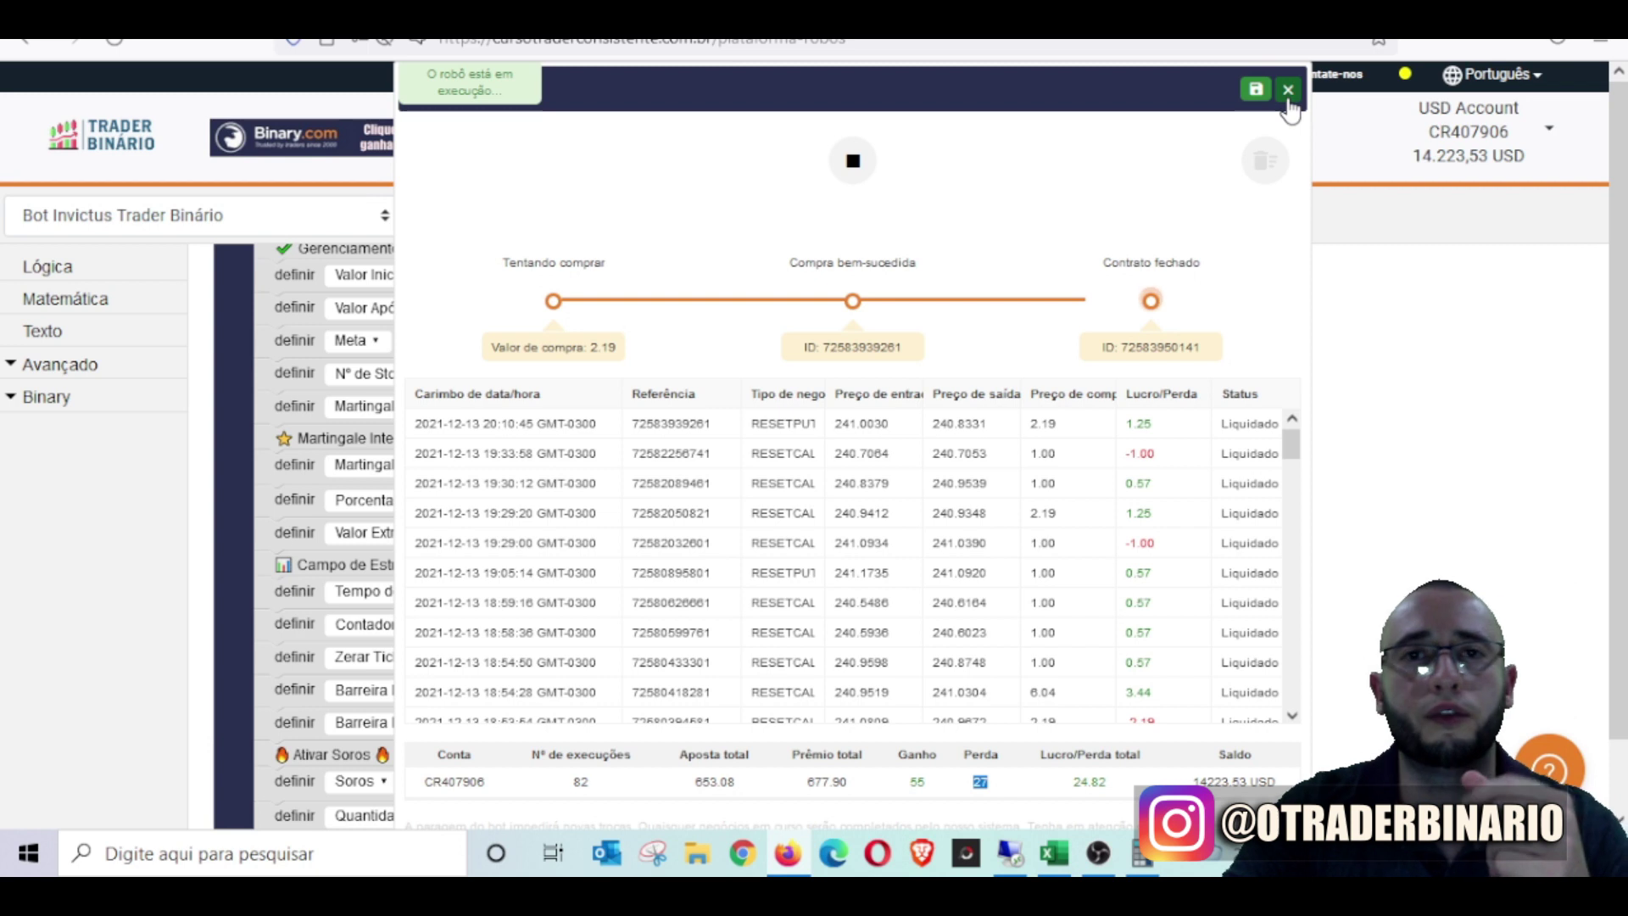
# - Look over the bot's settings and trade summary, check the Método ABR Total sheet in Excel, and return to the summary in the browser
pyautogui.click(1287, 91)
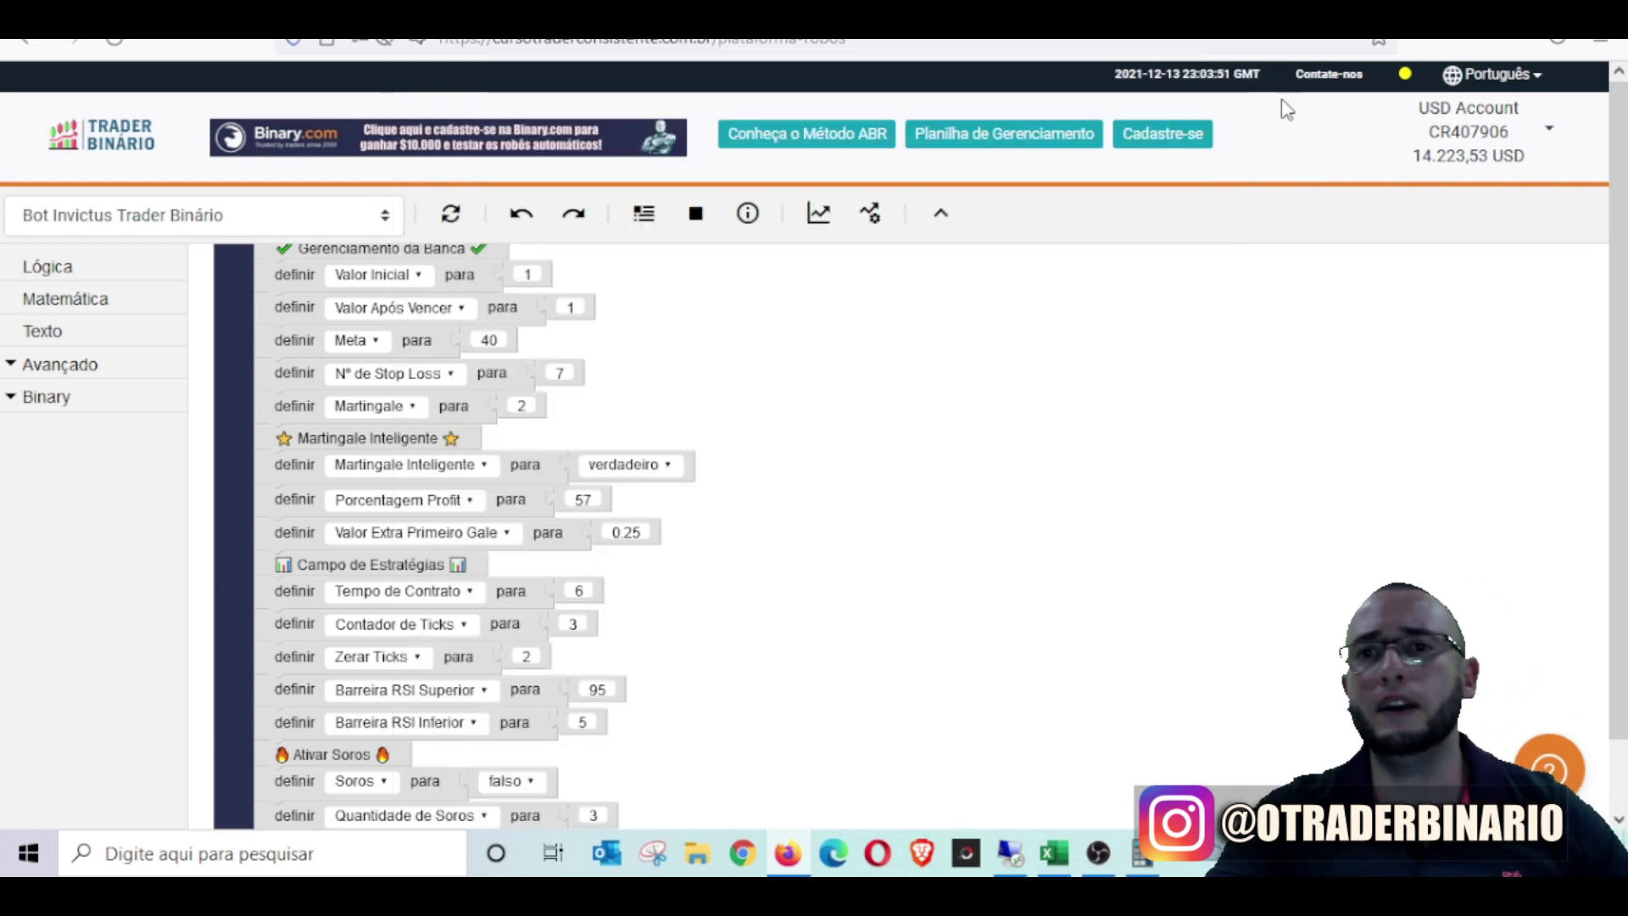
pyautogui.click(629, 225)
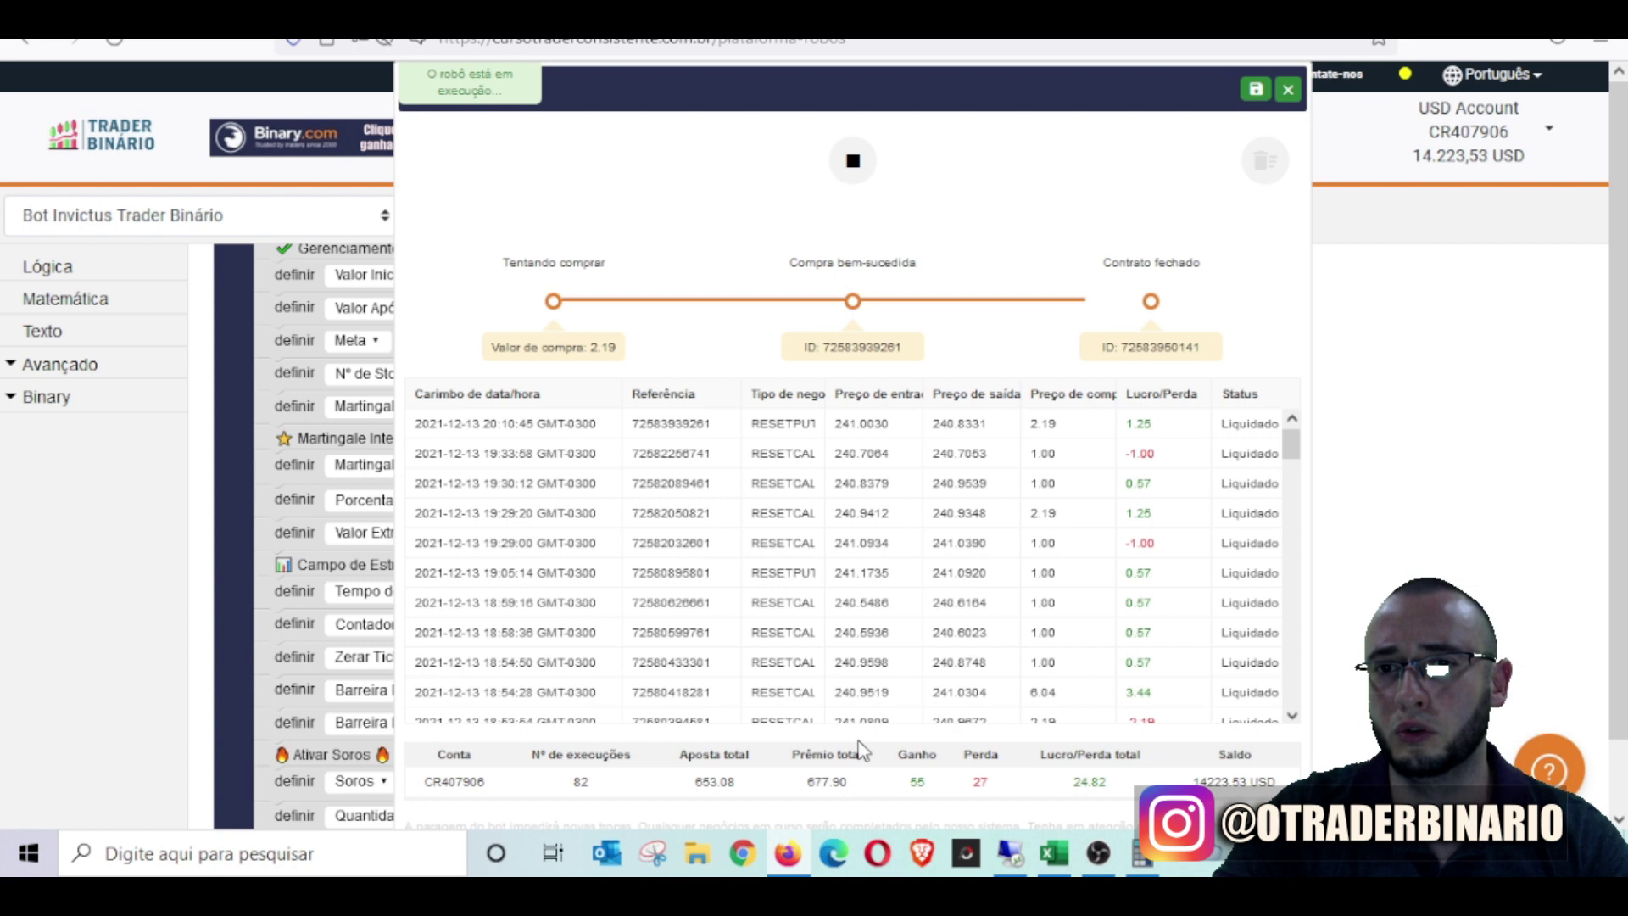
pyautogui.moveTo(1058, 865)
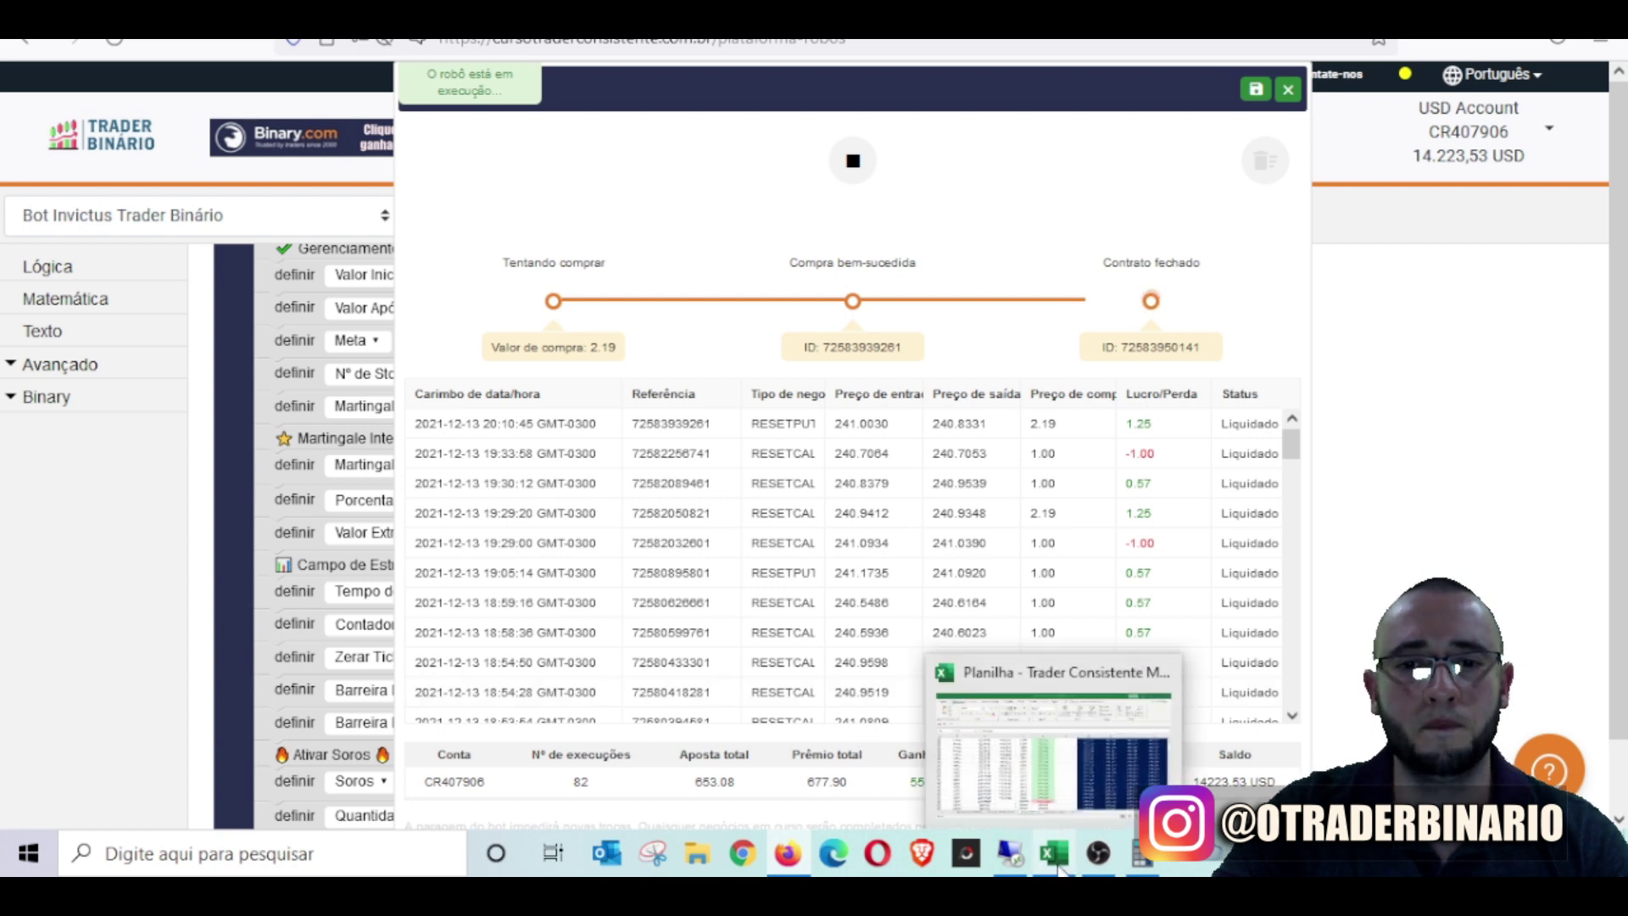
pyautogui.click(1060, 797)
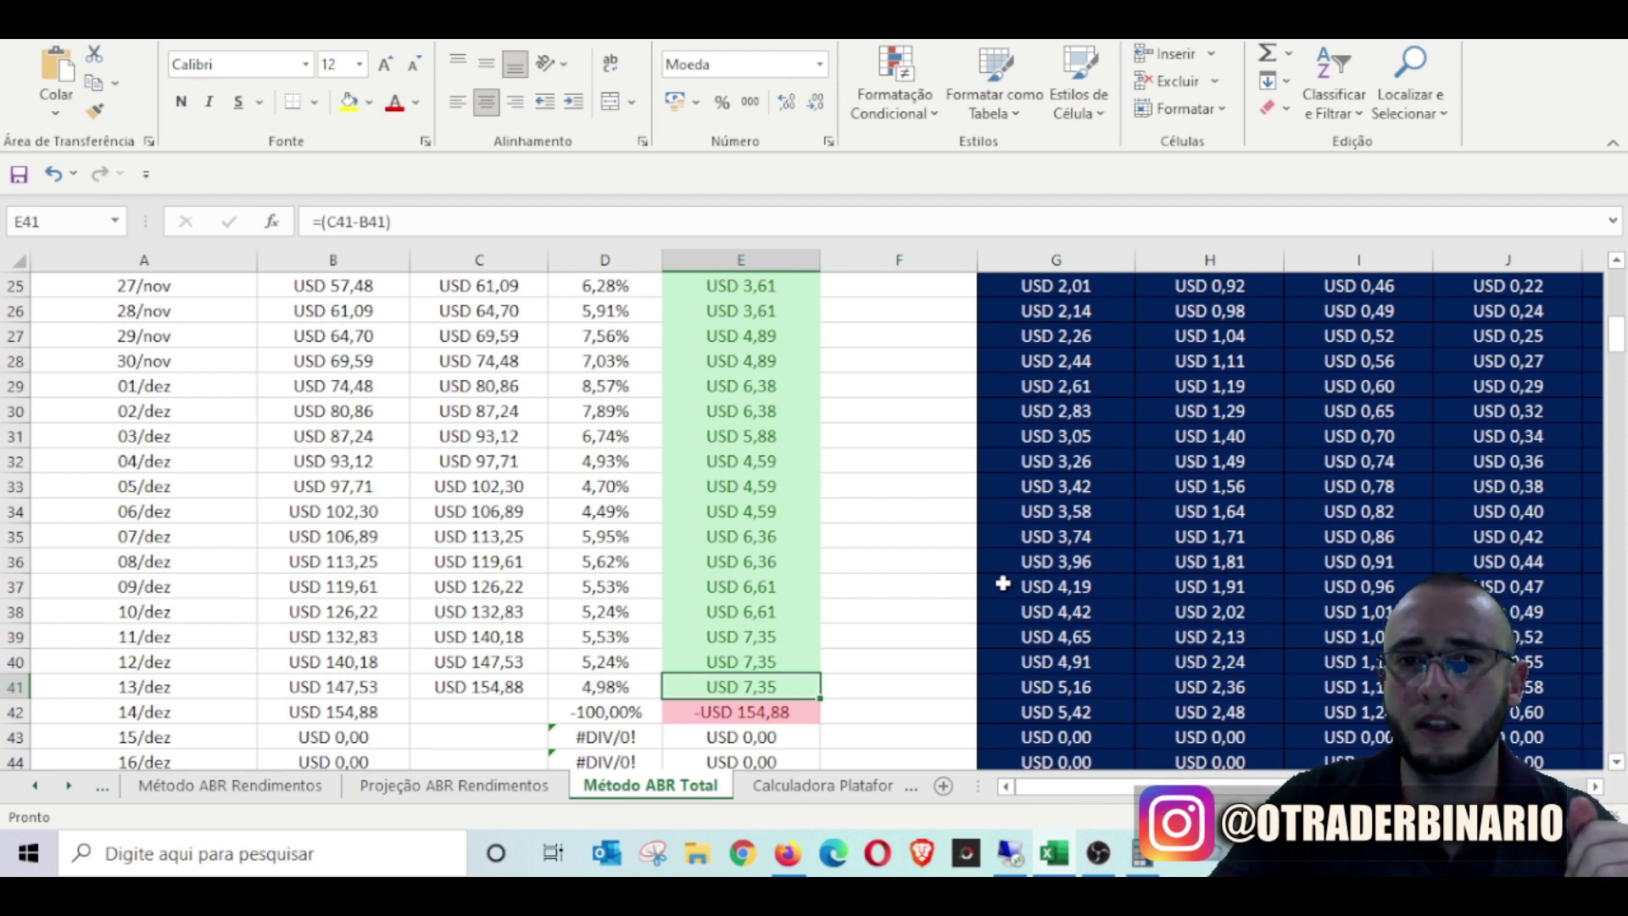
pyautogui.click(793, 856)
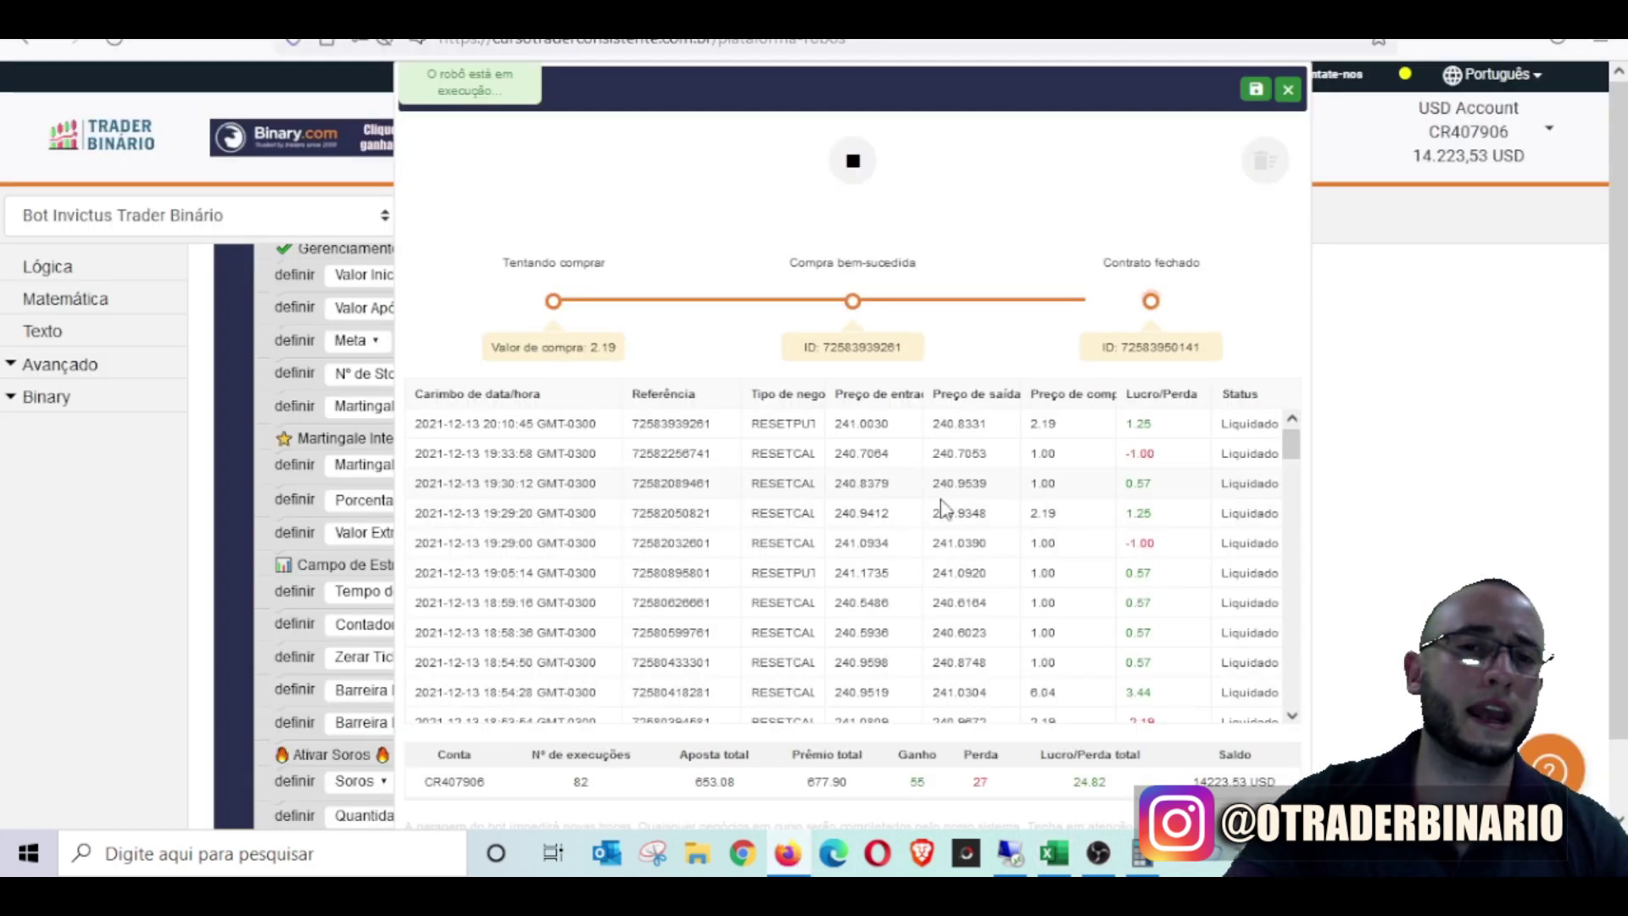